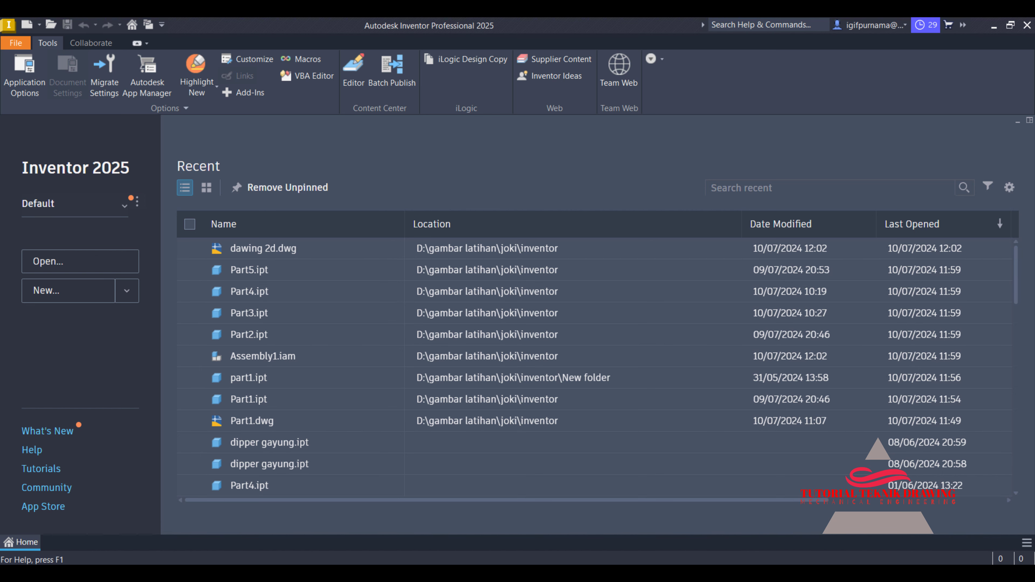
Switch to the reference image and examine the Ball Bearing drawing's section views and dimensions
key(alt+Tab)
scroll(620, 493, down, 5)
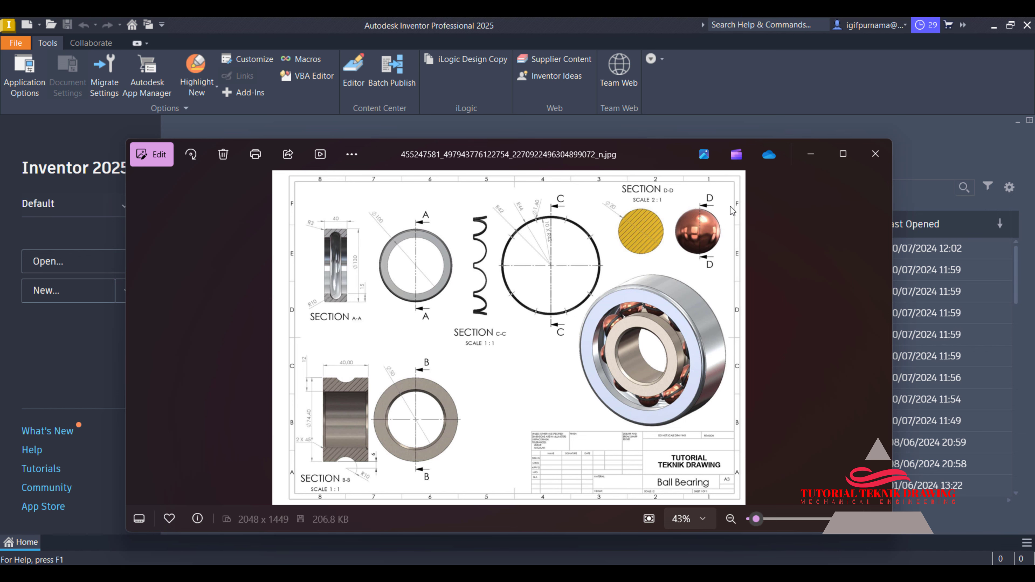
click(811, 154)
Create a new part from the Standard (mm).ipt template and start a 2D sketch on the horizontal XZ plane
click(62, 291)
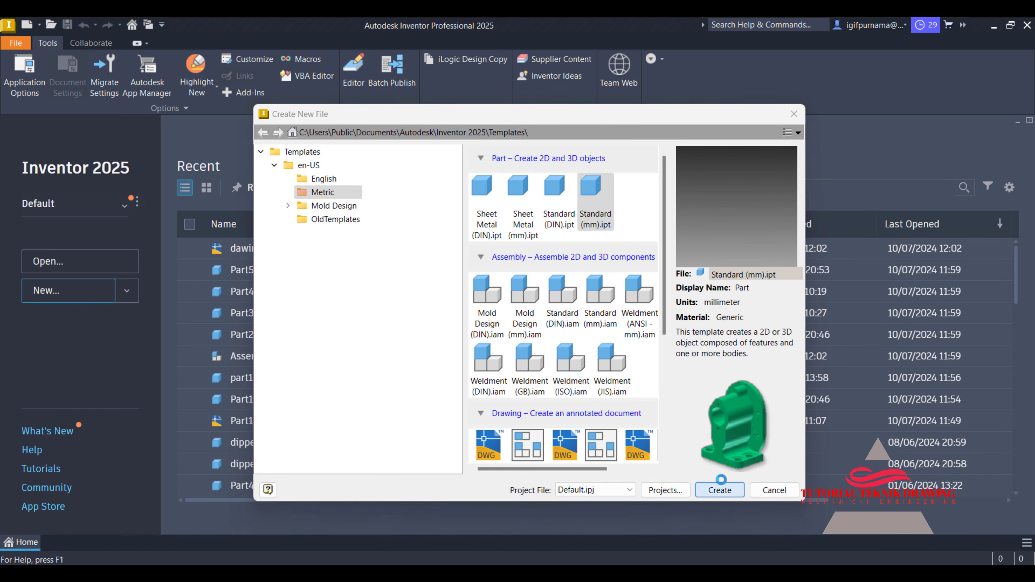
click(719, 491)
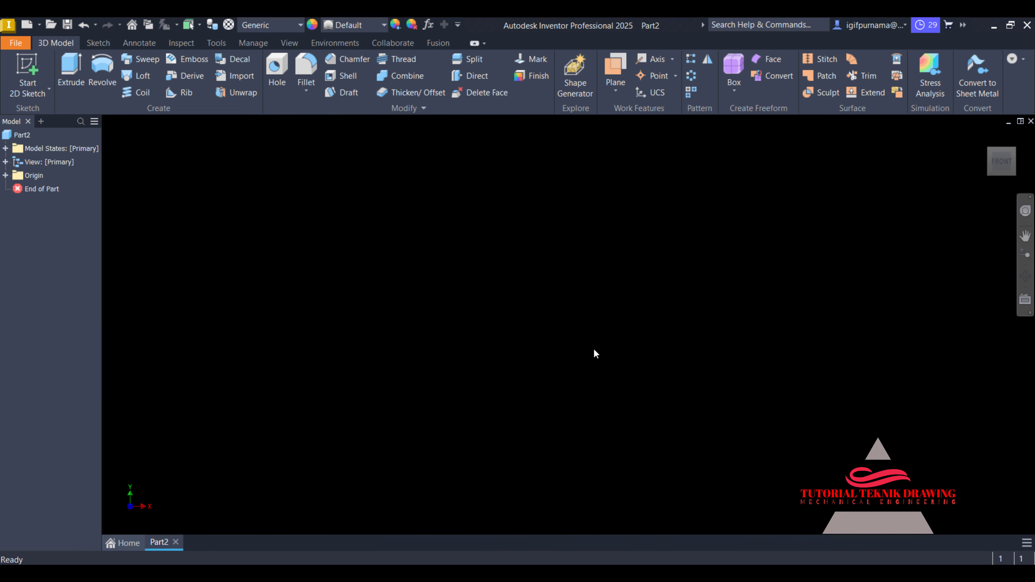
click(26, 98)
click(36, 112)
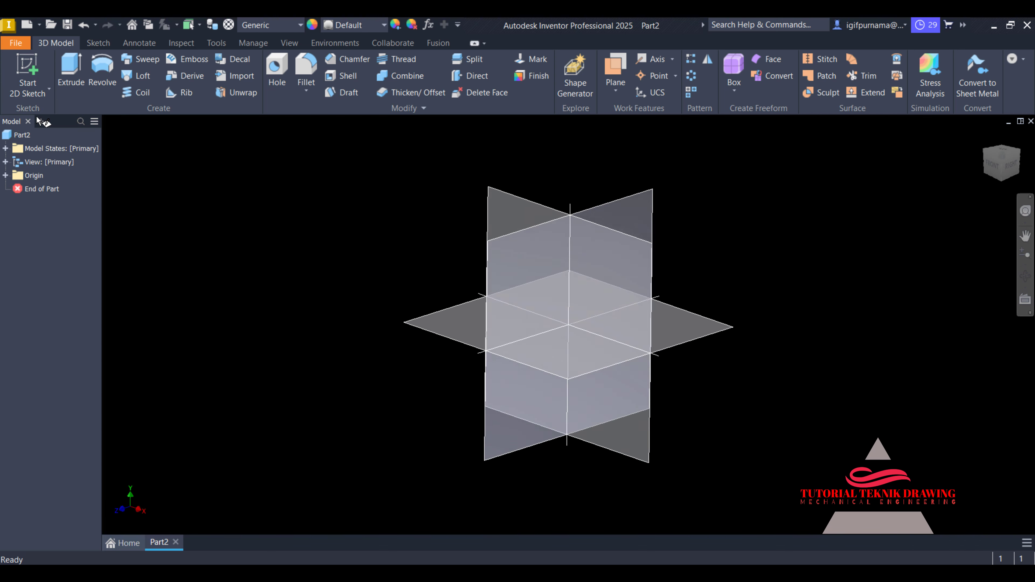
click(588, 351)
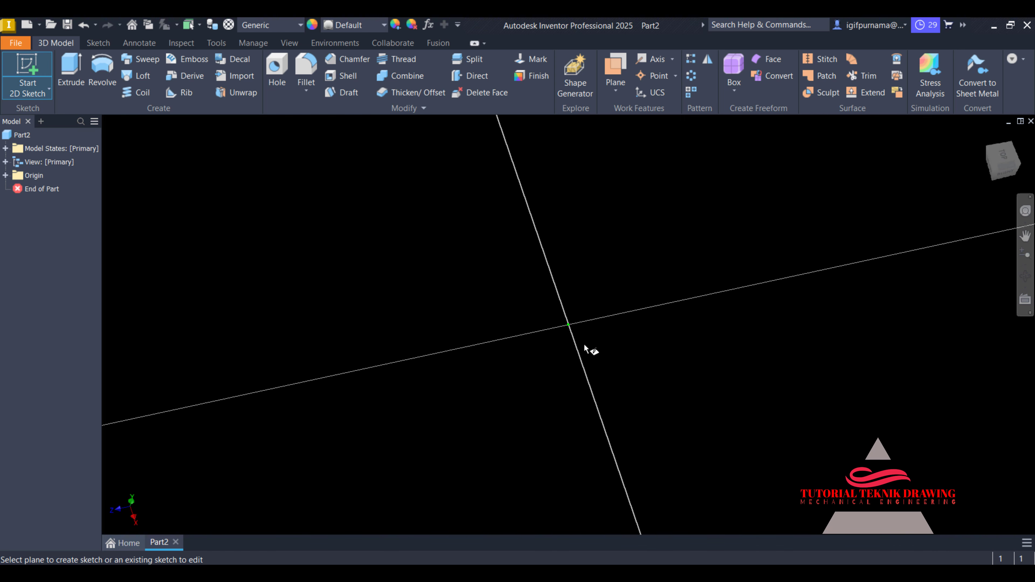
Sketch a two-point center rectangle about 20.6 mm wide and 5.9 mm tall, centered on the vertical axis about 11 mm above the origin
click(166, 69)
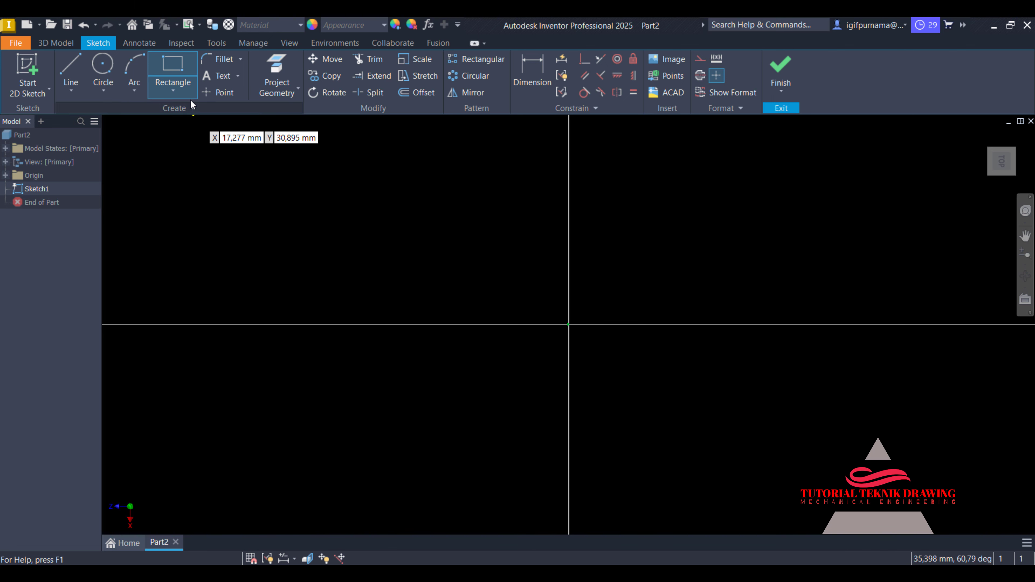
click(182, 94)
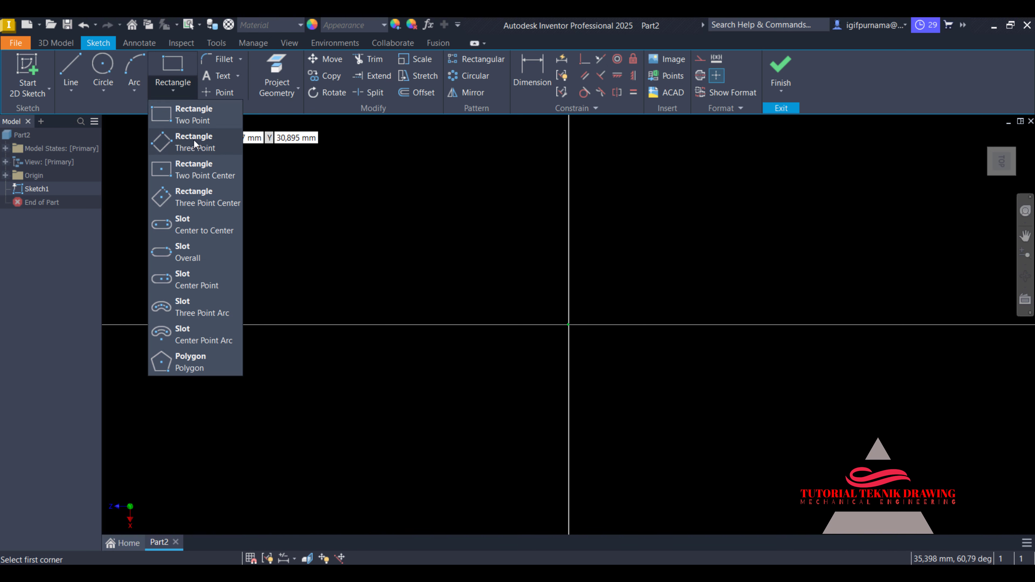
click(204, 178)
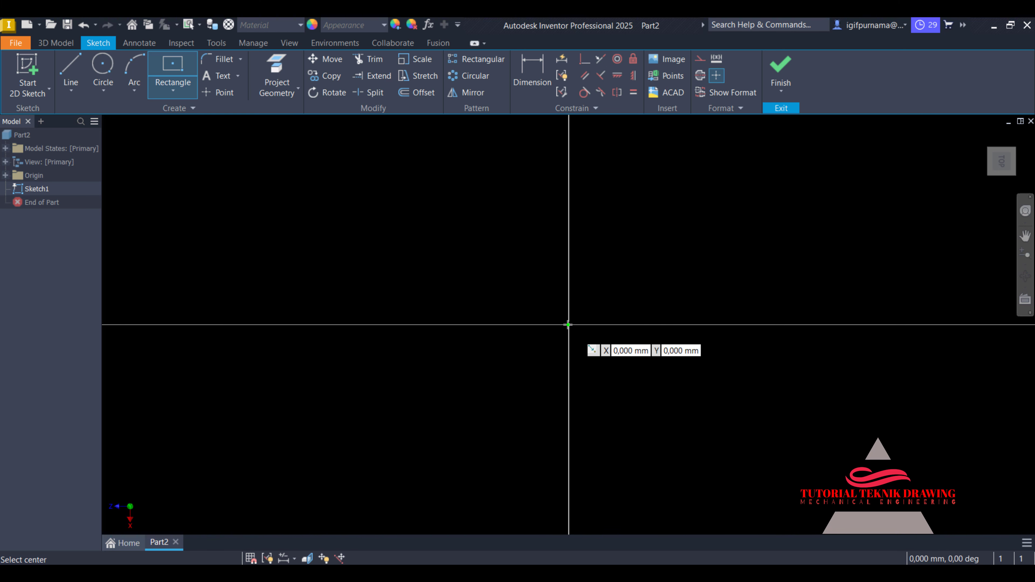
click(568, 191)
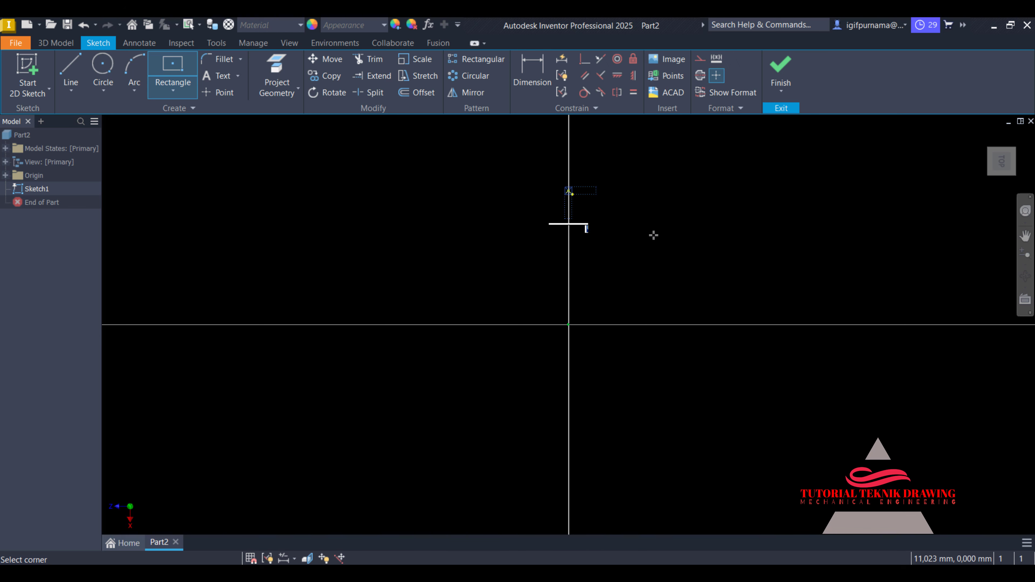
click(693, 227)
Dimension the rectangle's lower edge from the origin and, after checking section A-A in the reference drawing, set the distance to 50 mm
key(d)
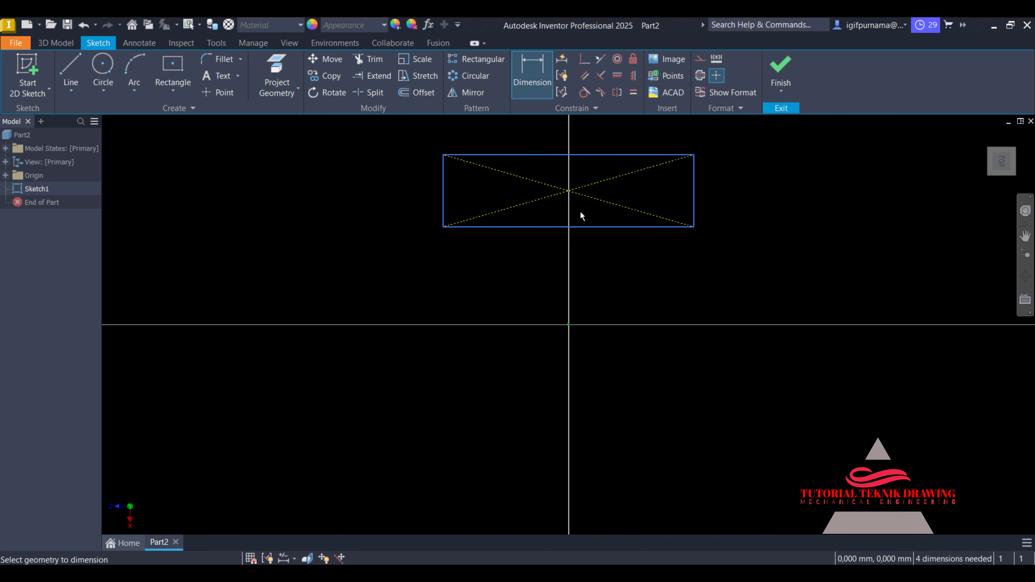
click(583, 227)
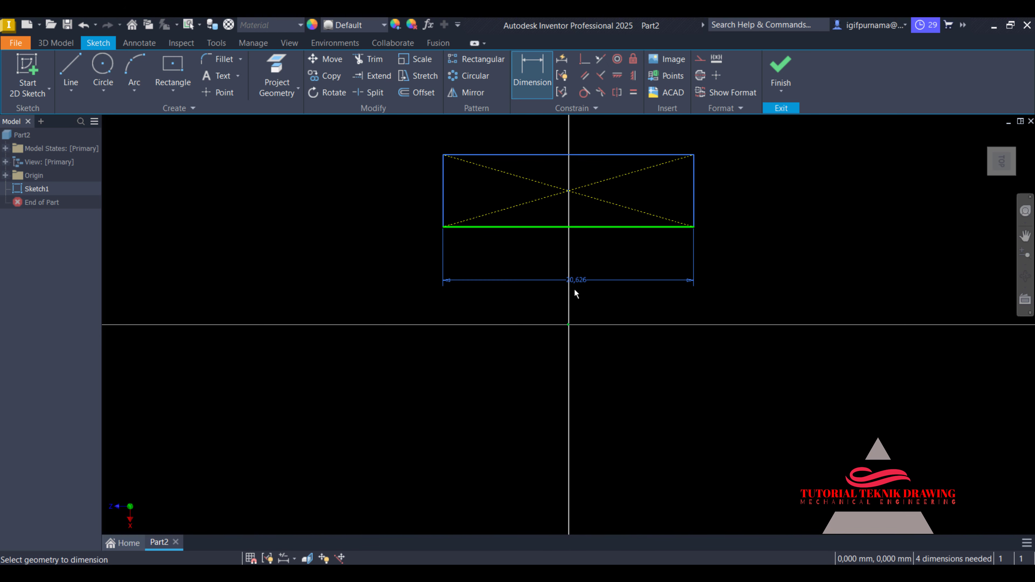
click(572, 325)
click(769, 283)
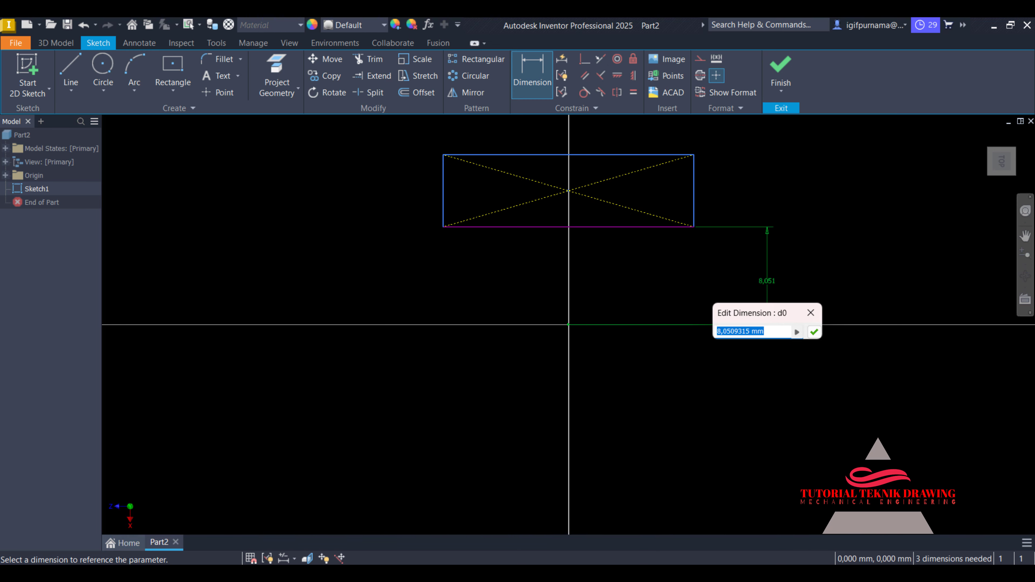
click(638, 572)
scroll(409, 416, up, 5)
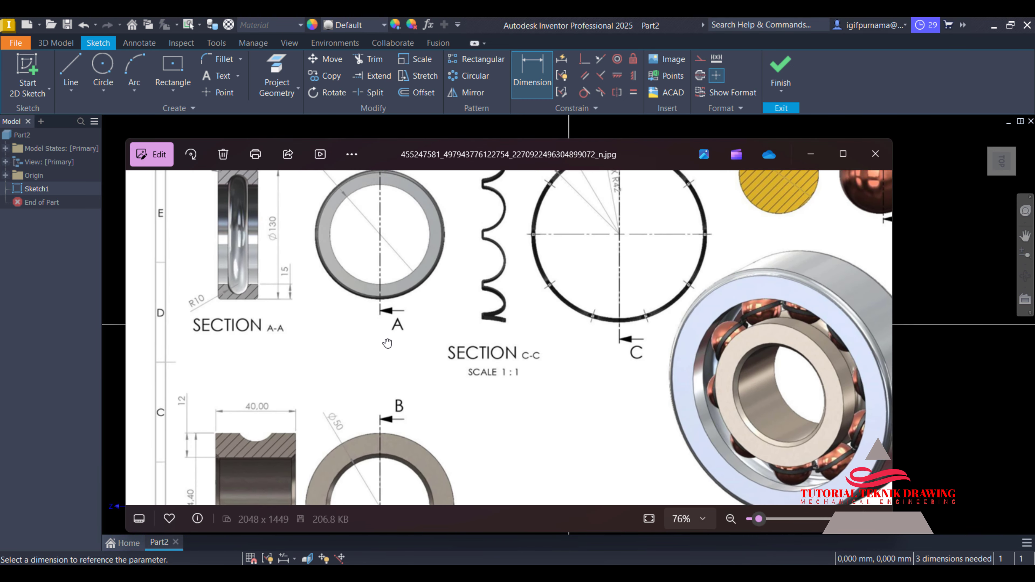
scroll(265, 288, up, 3)
scroll(264, 288, down, 4)
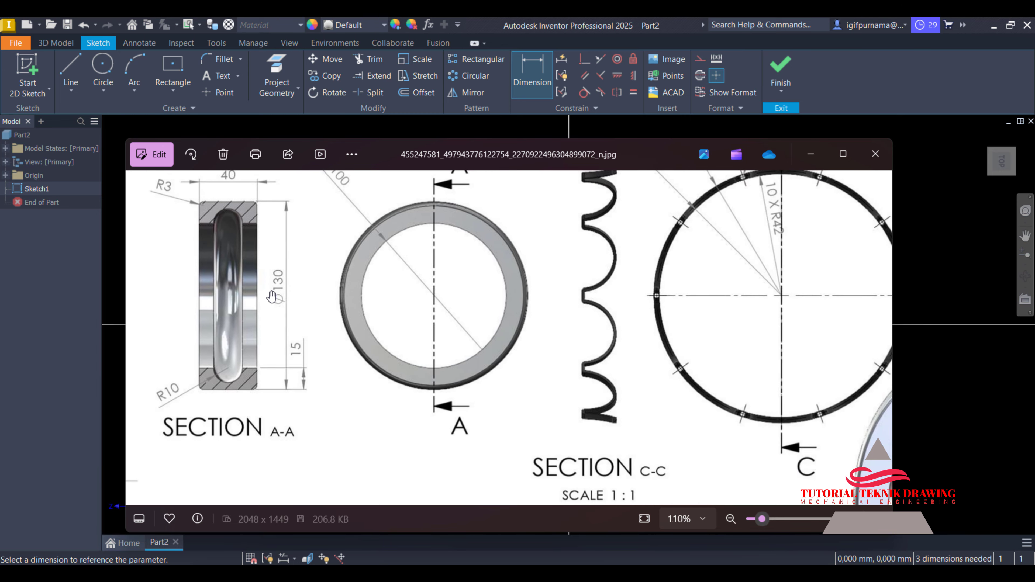
scroll(296, 272, down, 4)
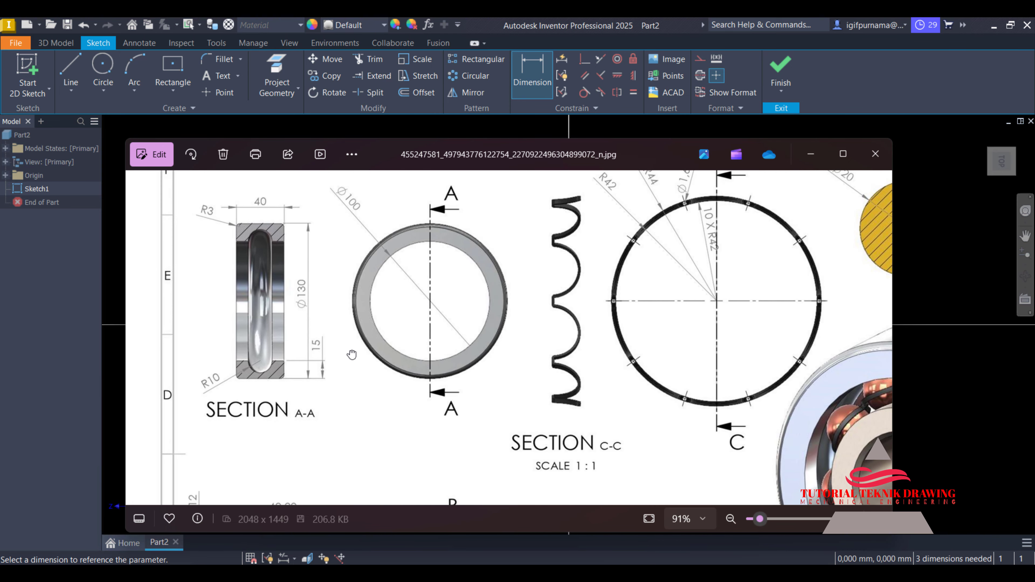
scroll(367, 317, up, 4)
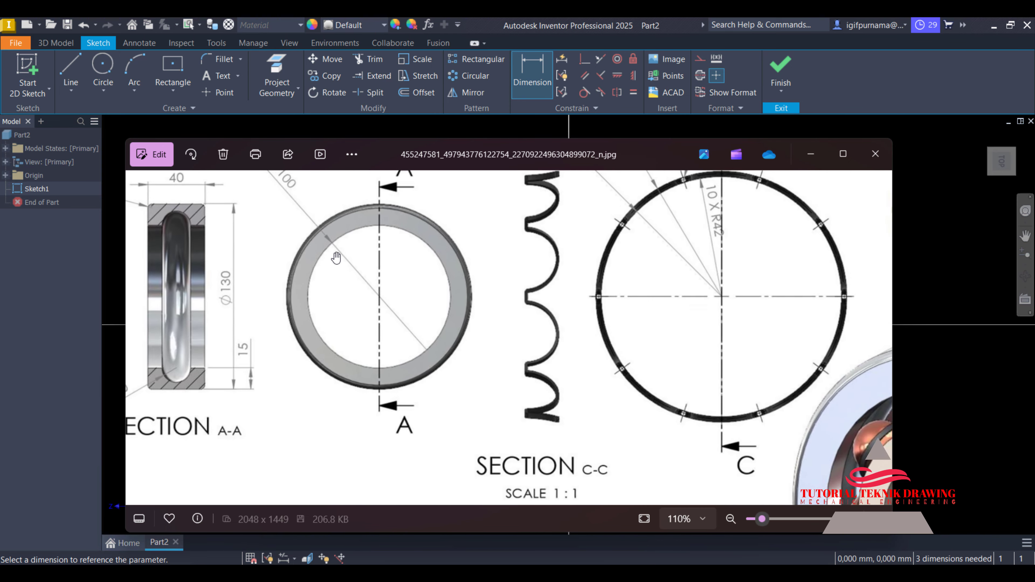
scroll(330, 264, down, 1)
scroll(330, 264, up, 1)
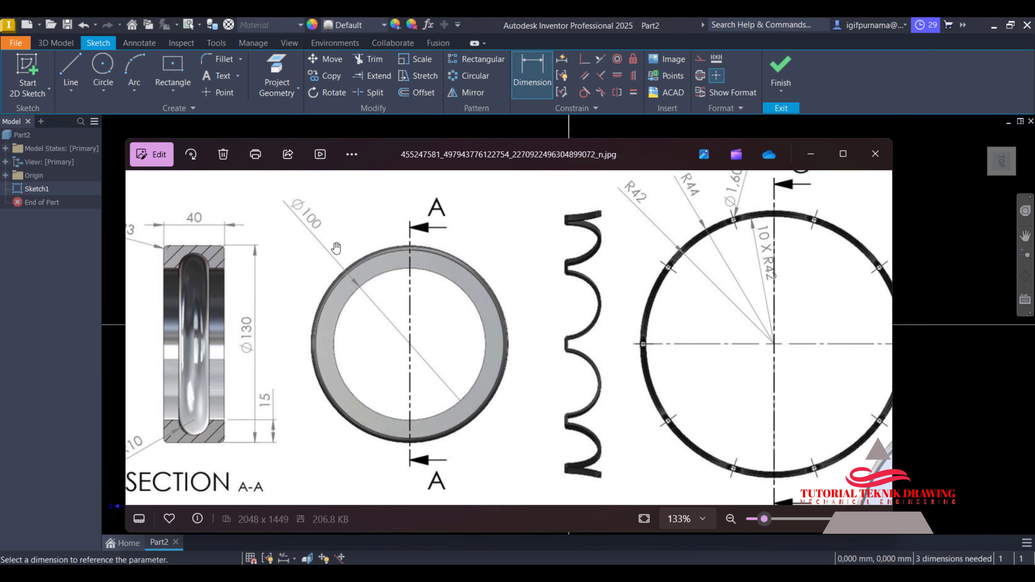
click(811, 155)
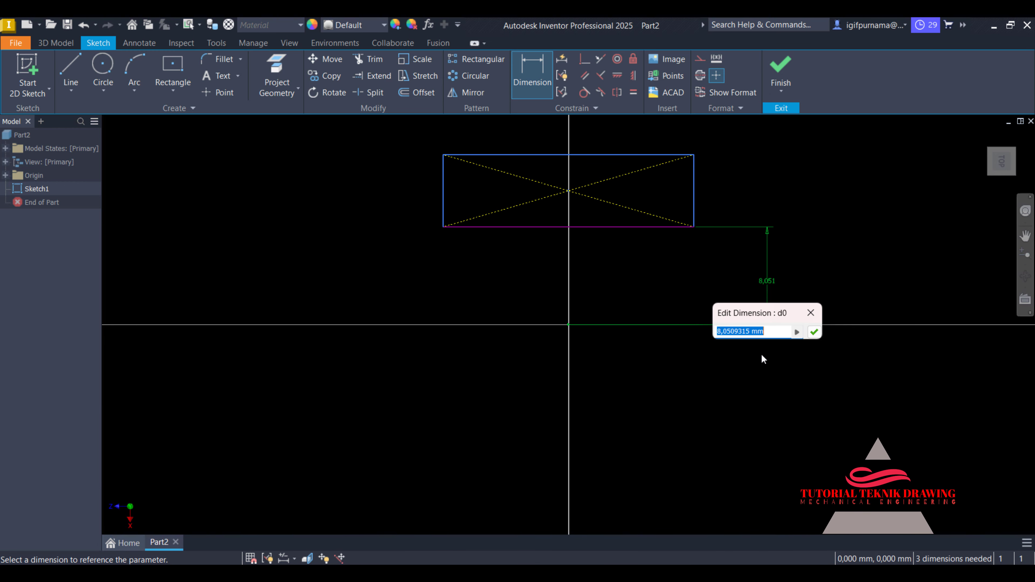
text(20)
key(Return)
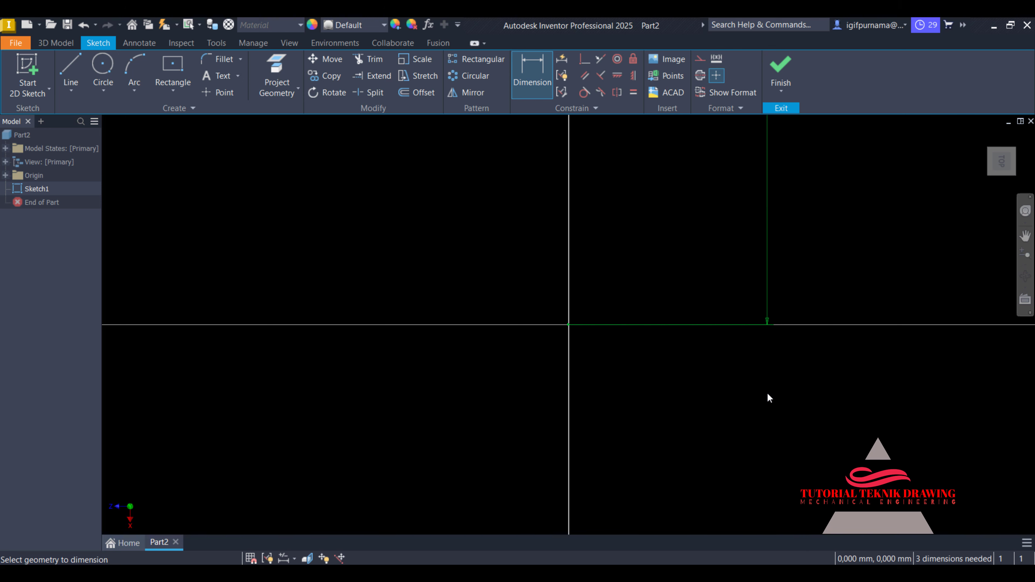
Check the outer ring thickness in the reference drawing and dimension the rectangle's height to 15 mm
scroll(709, 339, down, 5)
scroll(765, 212, up, 4)
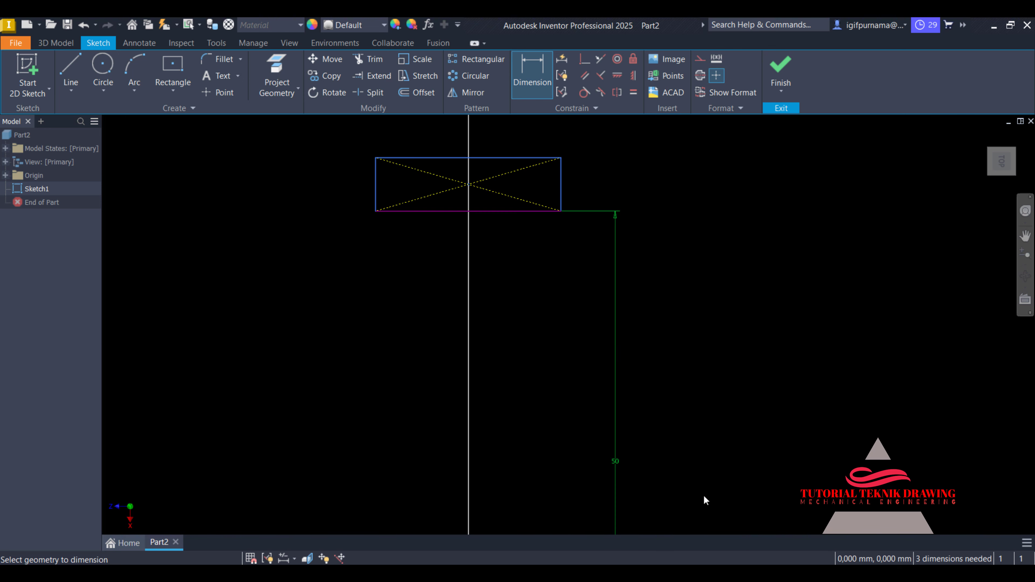
click(640, 575)
scroll(473, 297, down, 5)
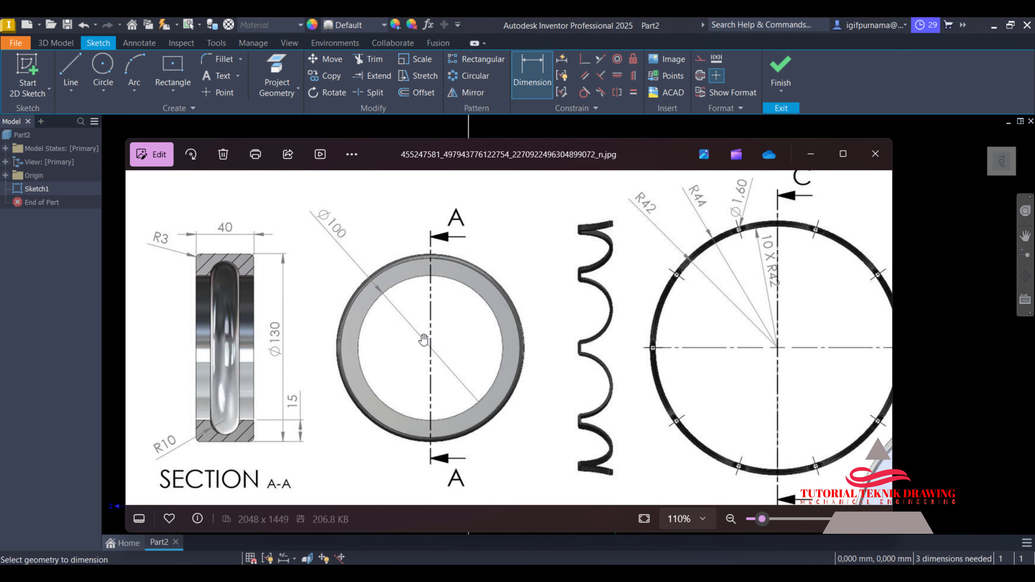
drag(454, 317, 454, 306)
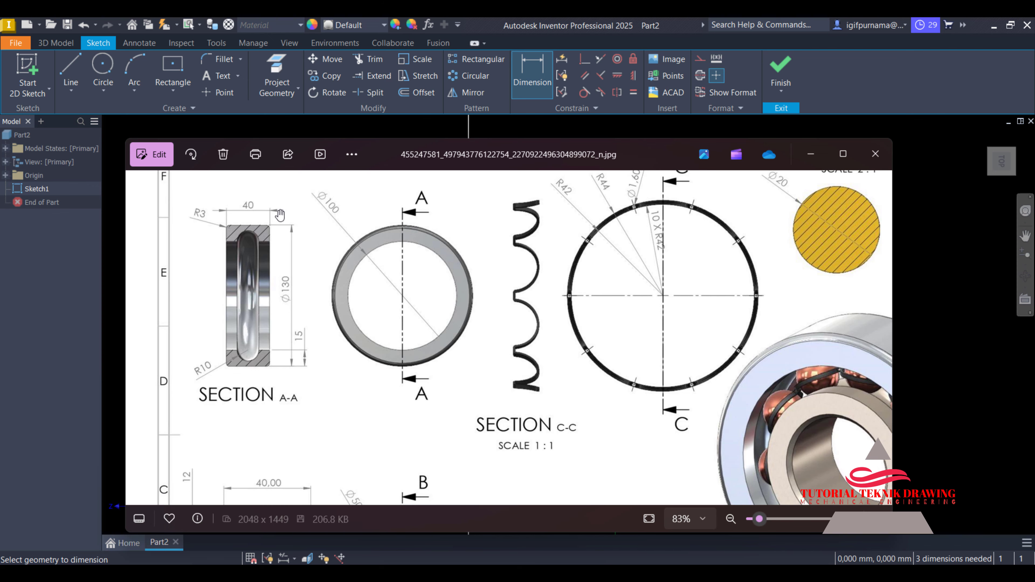
click(817, 154)
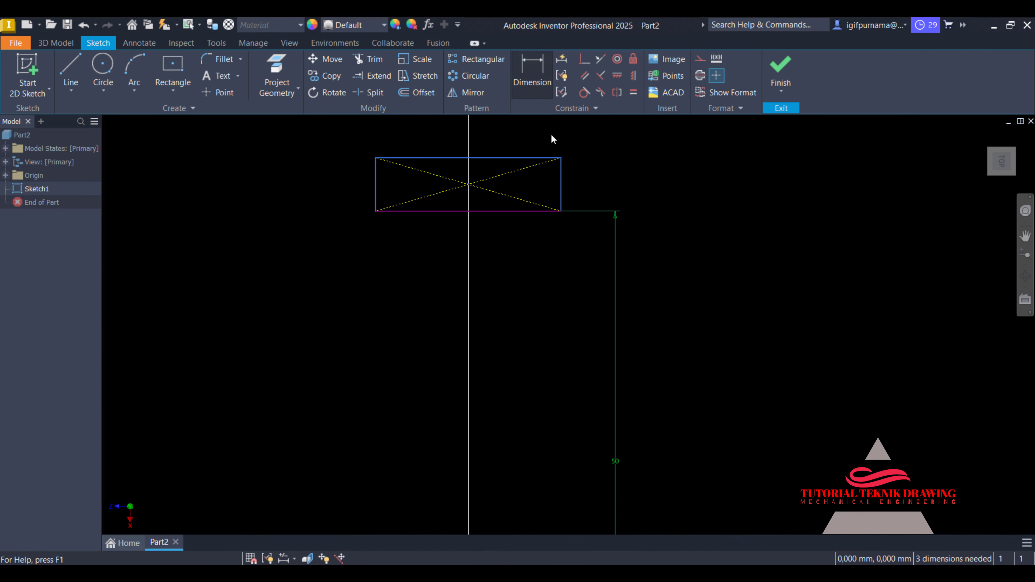
click(560, 174)
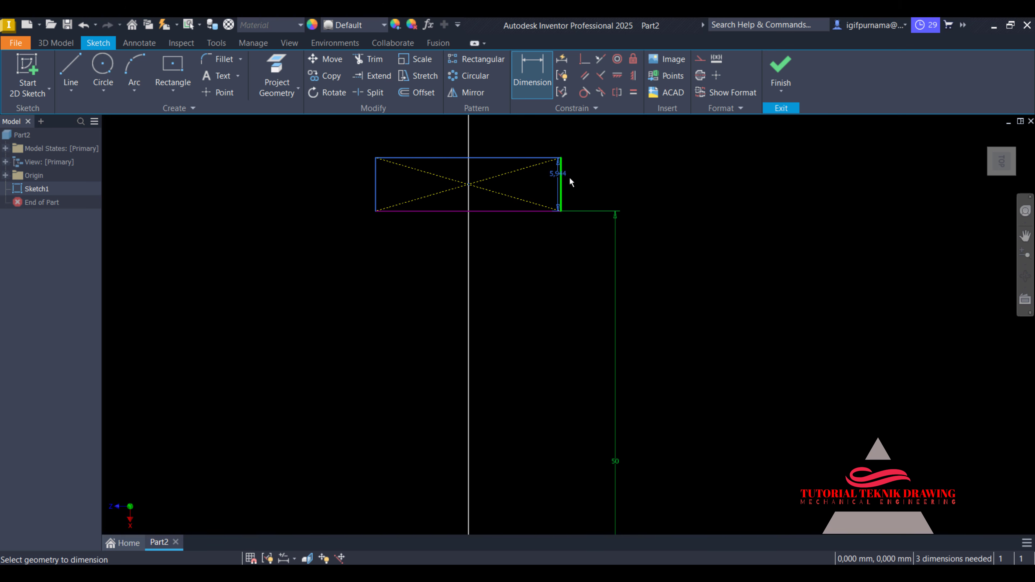
click(757, 237)
text(15)
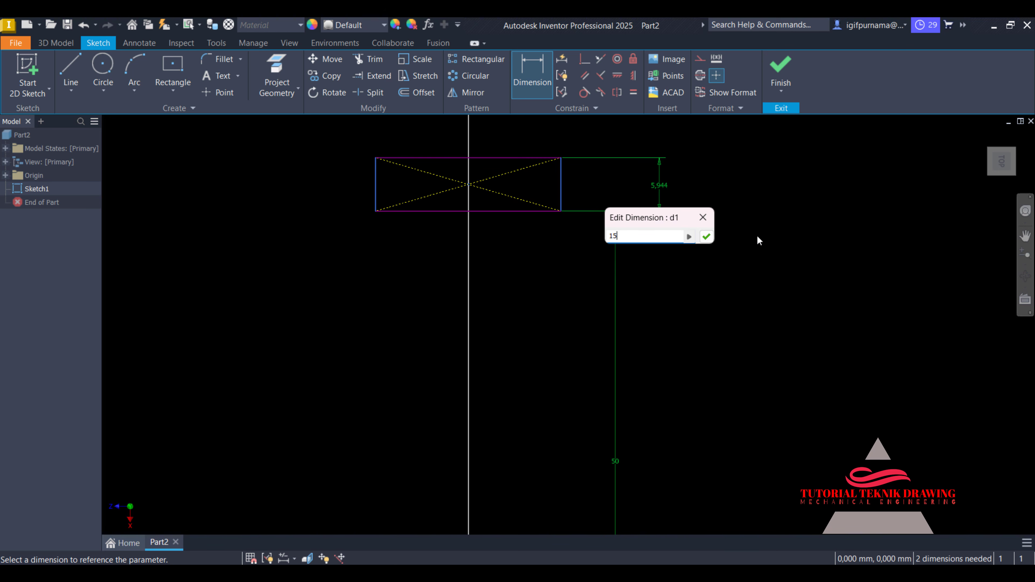
key(Return)
Dimension the rectangle's upper edge to a width of 40 mm and end the Dimension command
scroll(755, 235, down, 5)
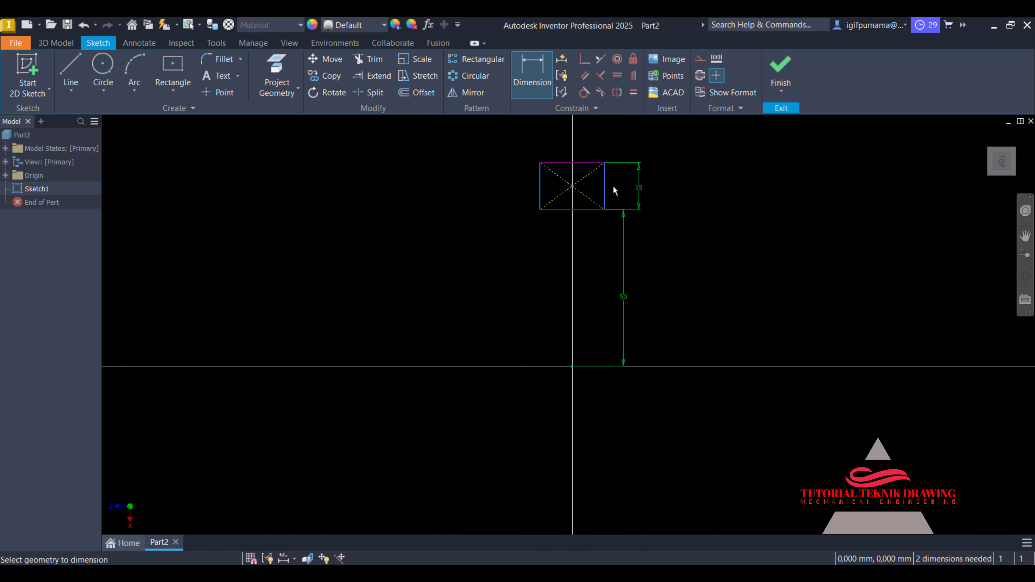
click(559, 162)
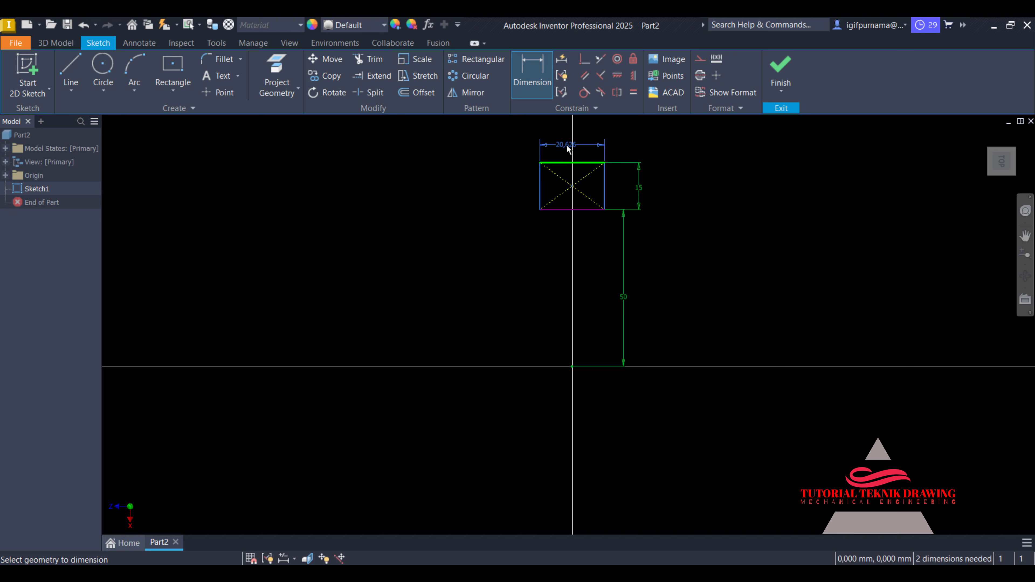
click(681, 198)
text(40)
key(Return)
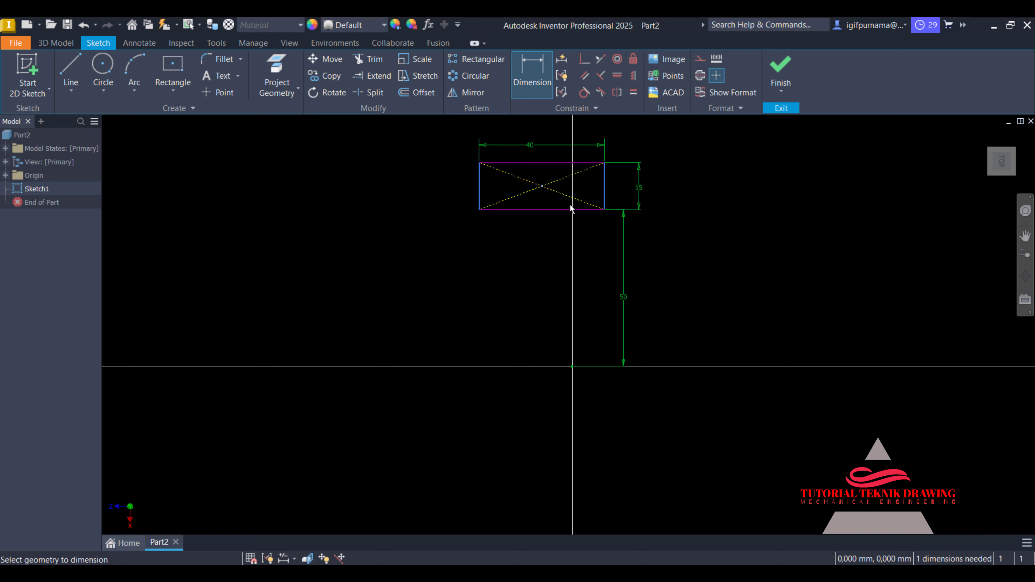
key(Escape)
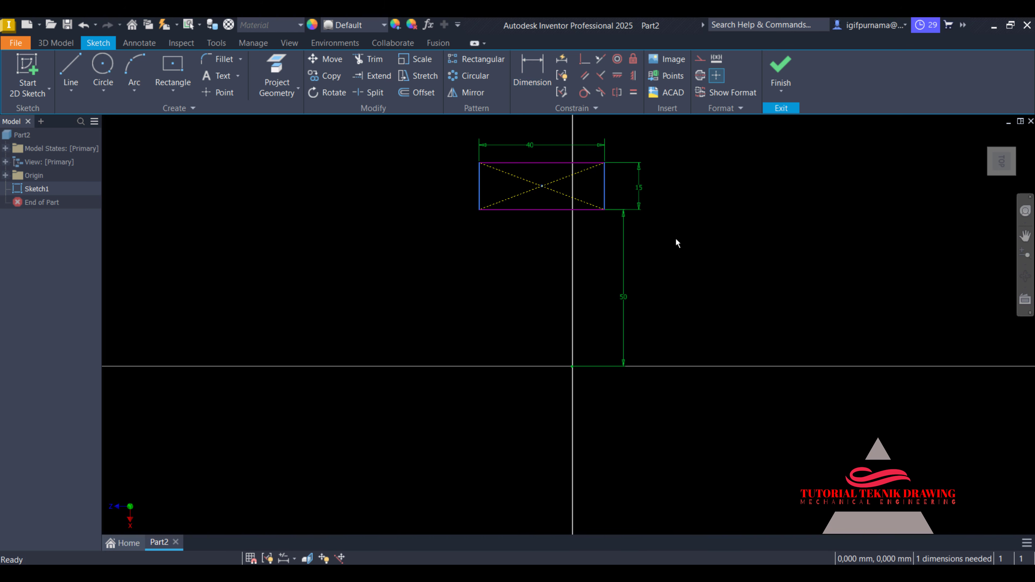
Try to apply a coincident constraint to the rectangle's lower edge
scroll(667, 232, up, 3)
click(462, 191)
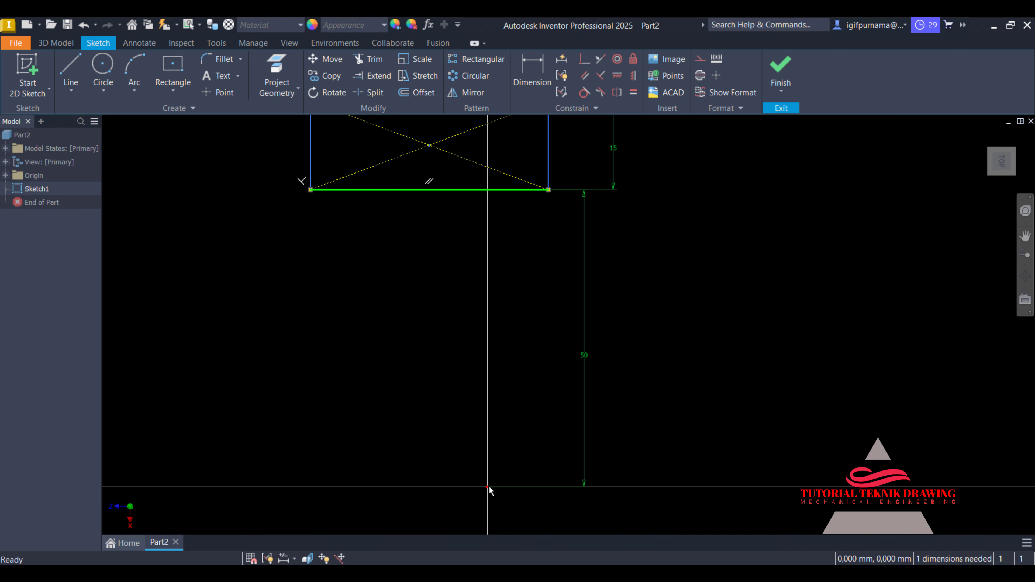
click(586, 62)
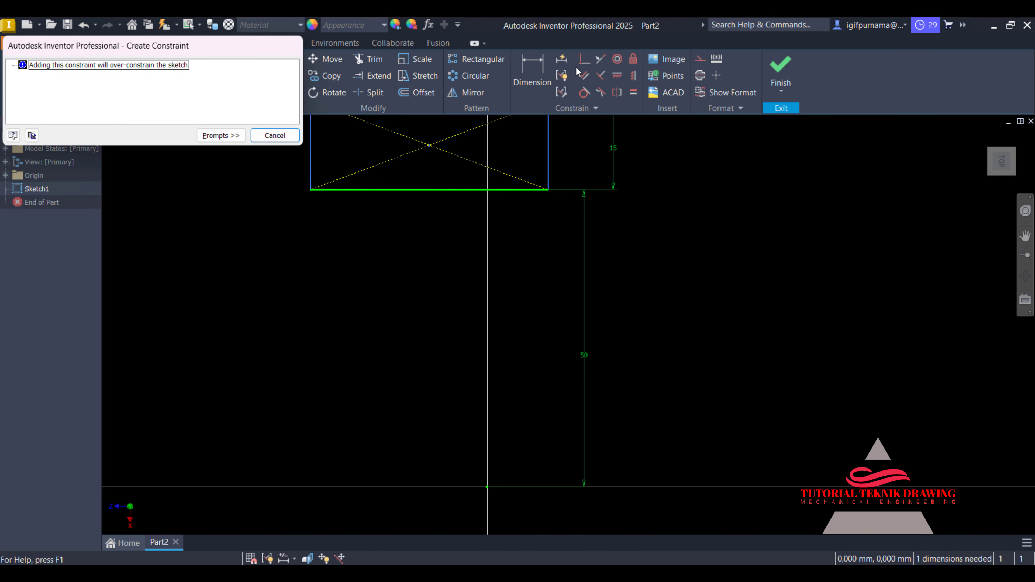
key(Escape)
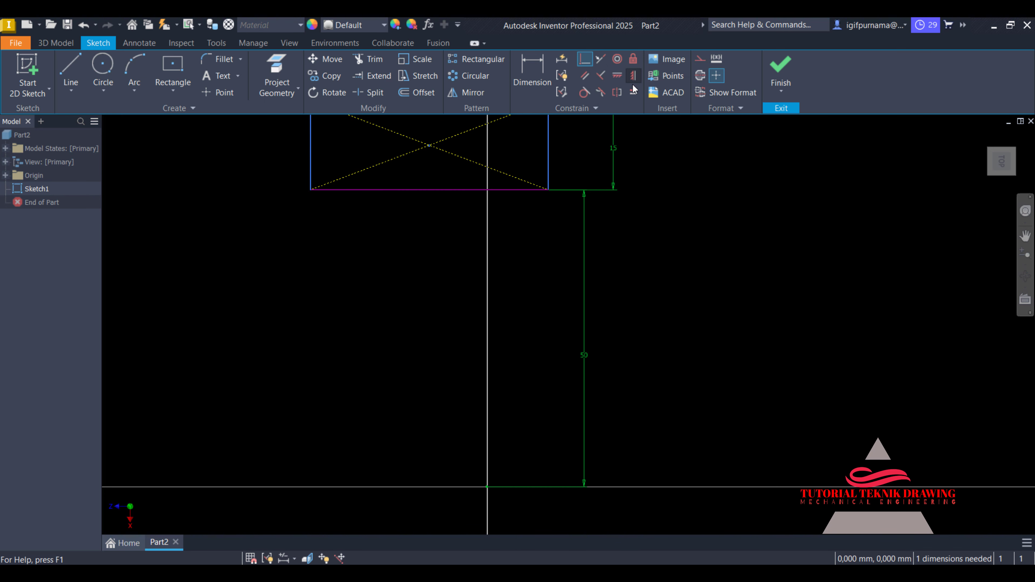
Align the rectangle's centre point with the origin using a horizontal constraint
click(631, 76)
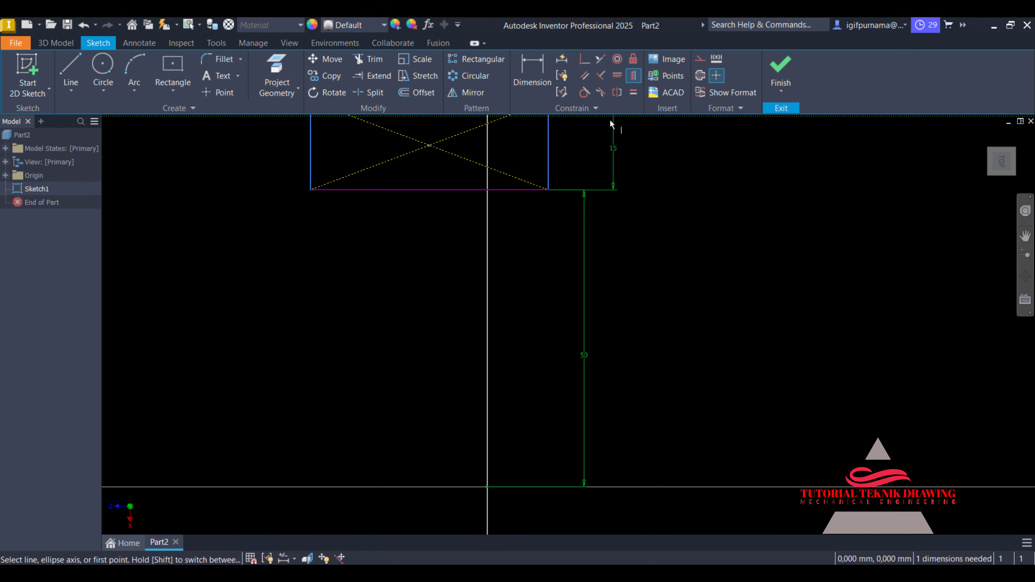
click(617, 76)
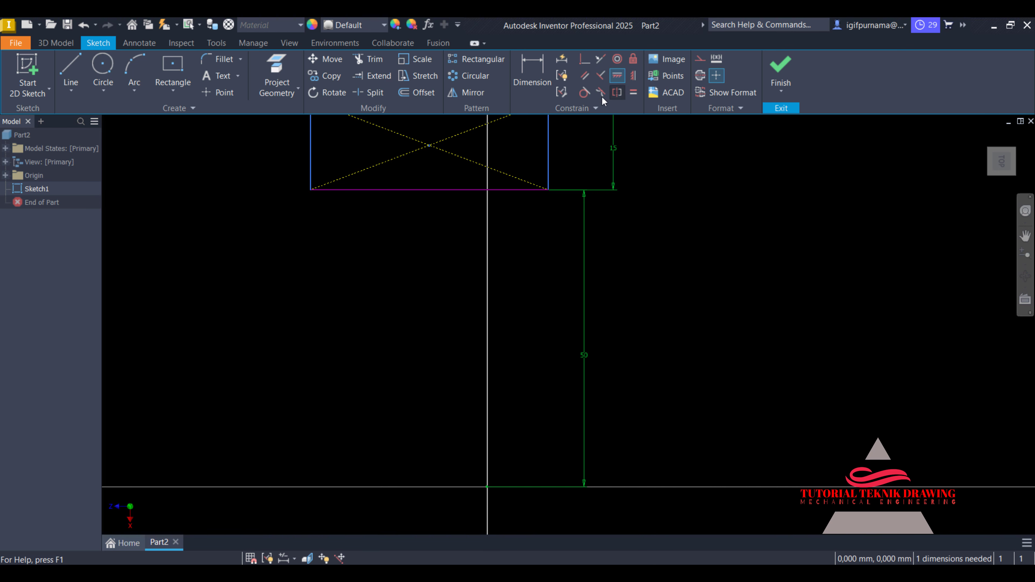
click(473, 191)
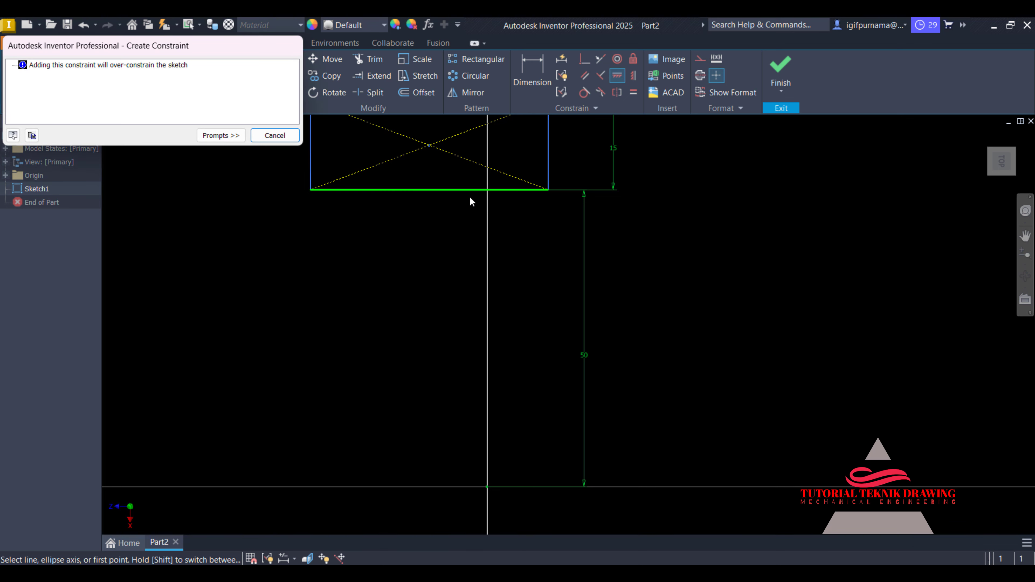
click(274, 135)
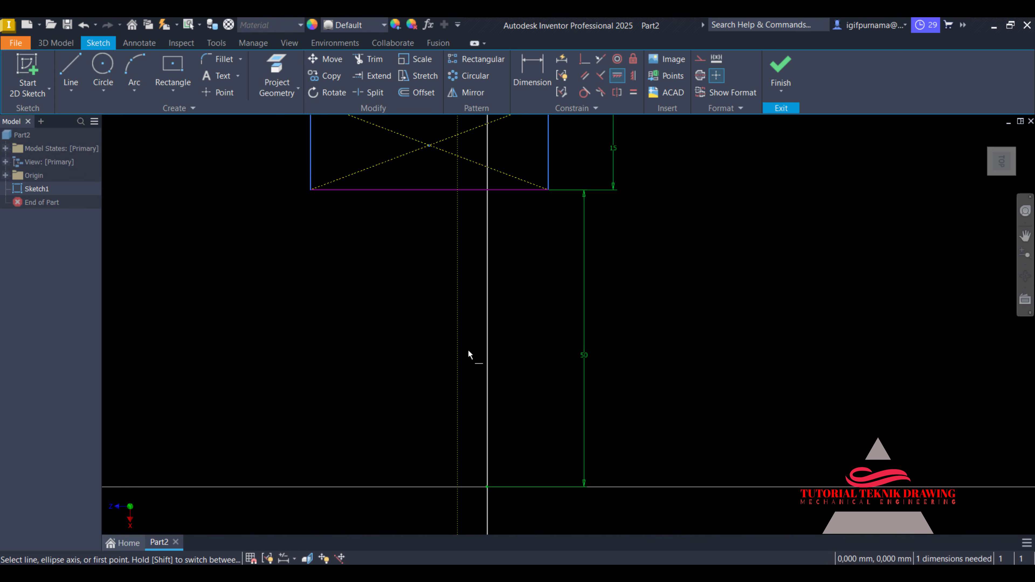
click(491, 487)
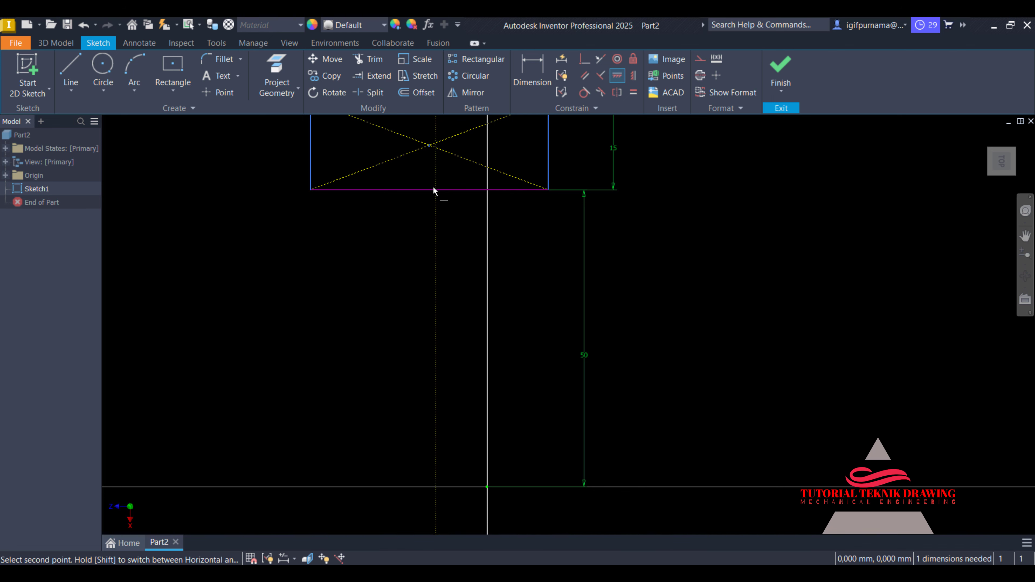
click(430, 144)
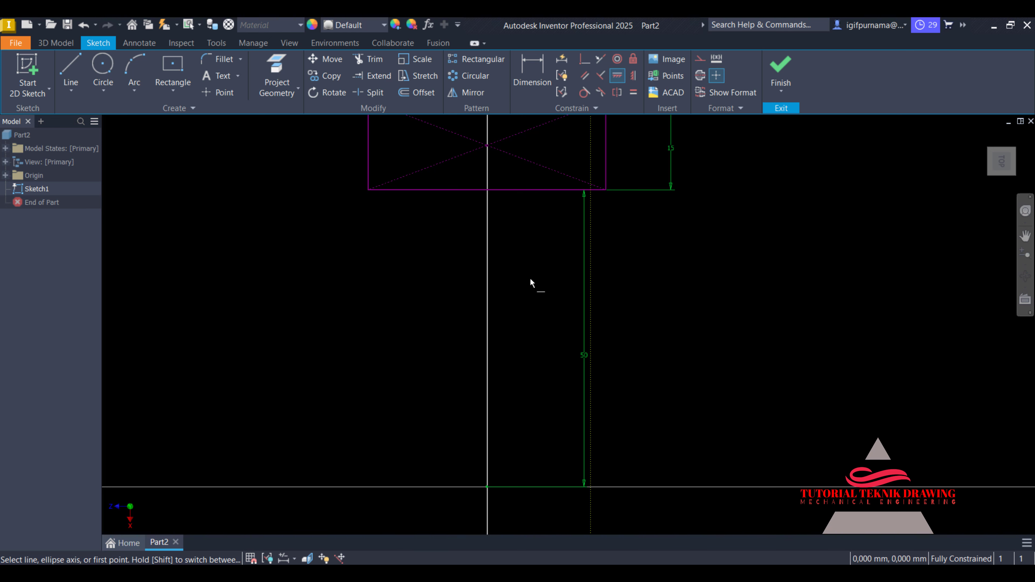
Check the groove in section A-A of the reference drawing and sketch a circle about 13 mm in diameter centred on the rectangle's lower edge midpoint
scroll(514, 275, down, 3)
scroll(536, 211, up, 4)
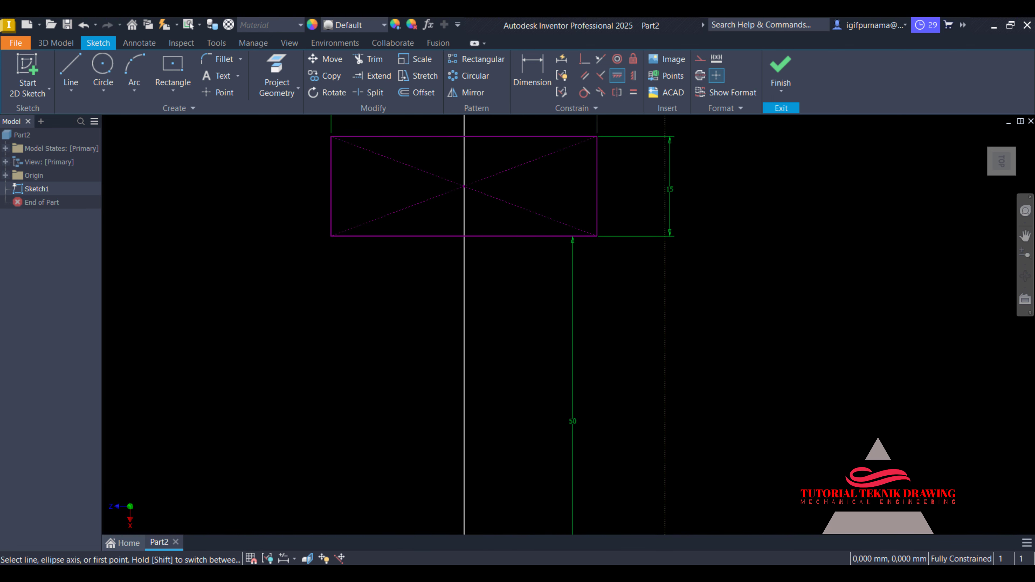
mouse_move(653, 559)
click(638, 512)
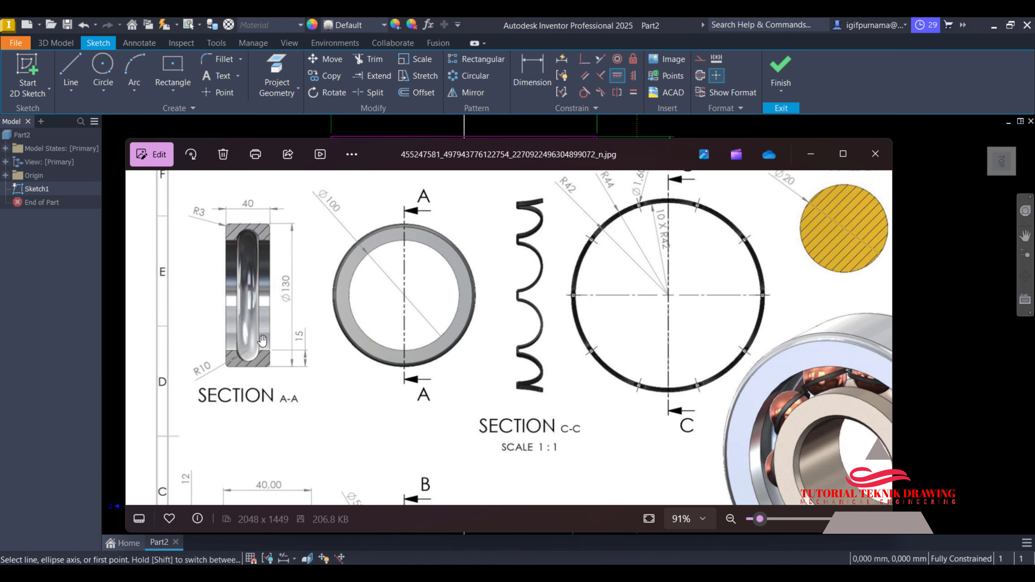
scroll(262, 340, up, 1)
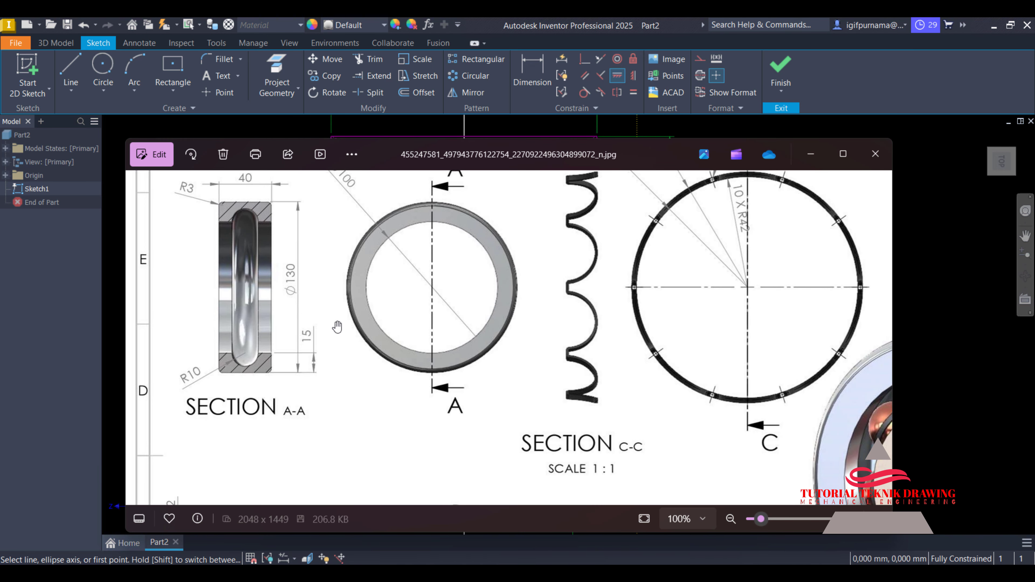
click(810, 157)
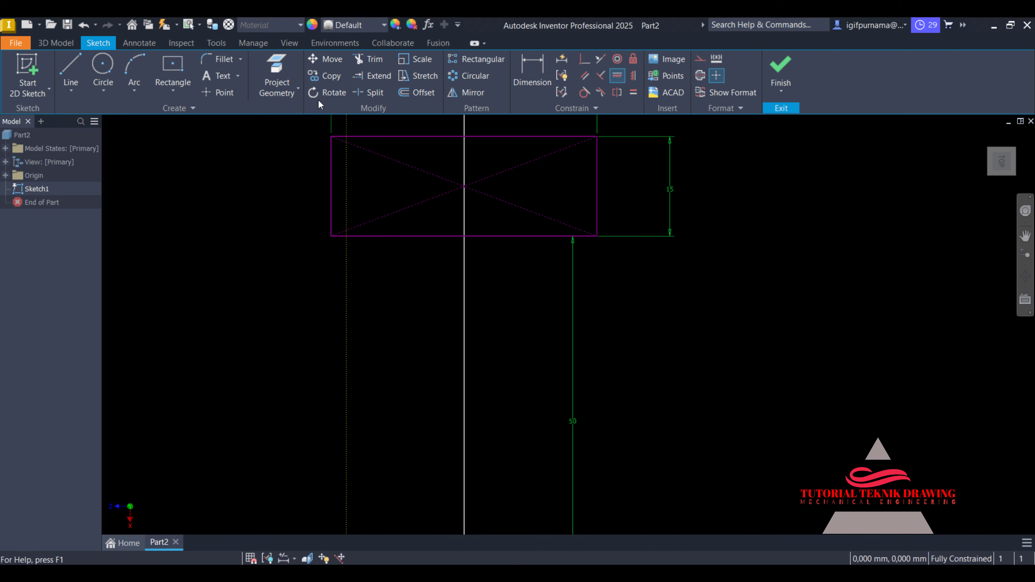
click(108, 70)
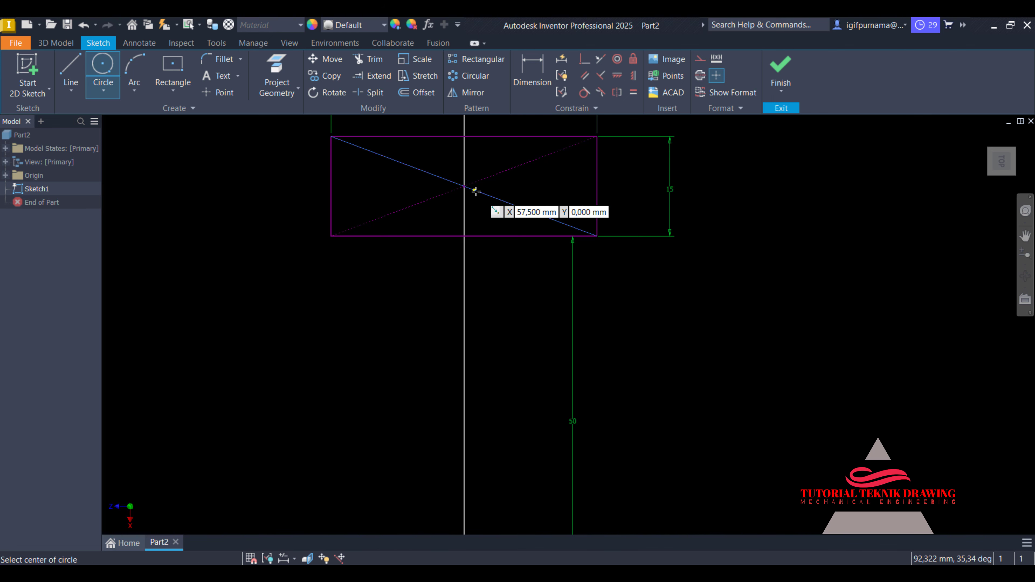
click(464, 236)
click(497, 207)
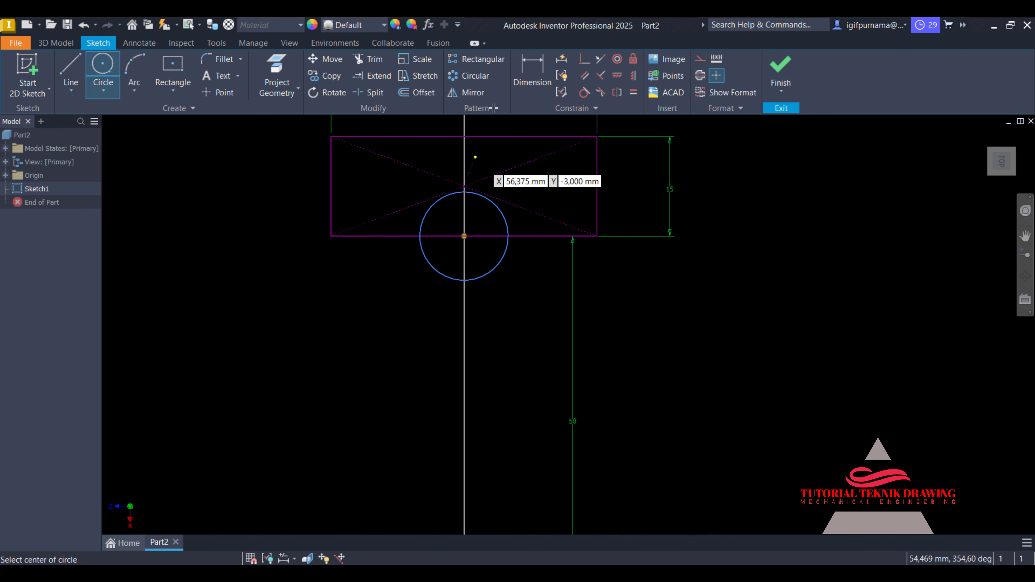
Dimension the circle's diameter to 20 mm and check it against section A-A in the reference drawing
click(528, 77)
click(502, 255)
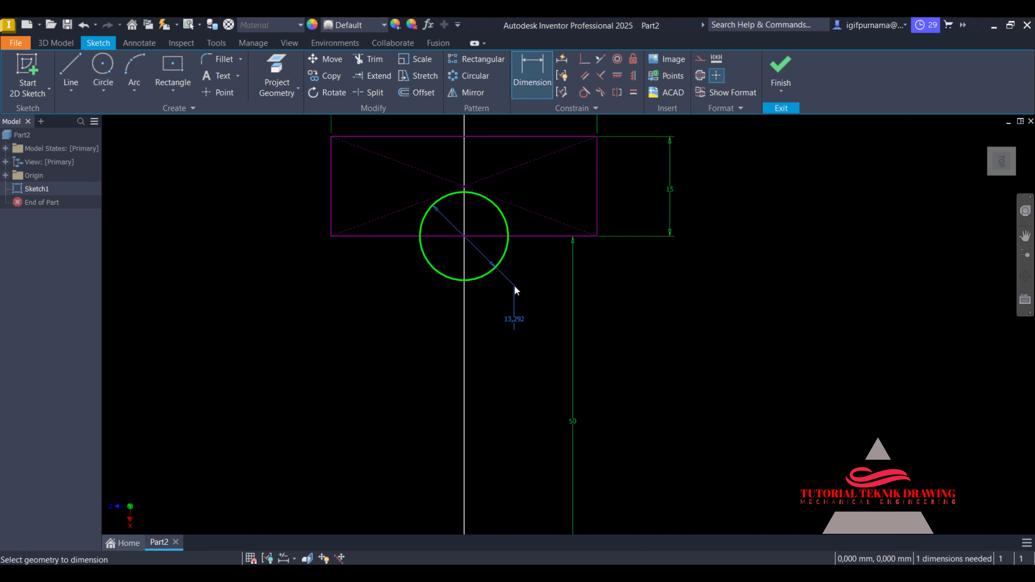
click(516, 290)
text(20)
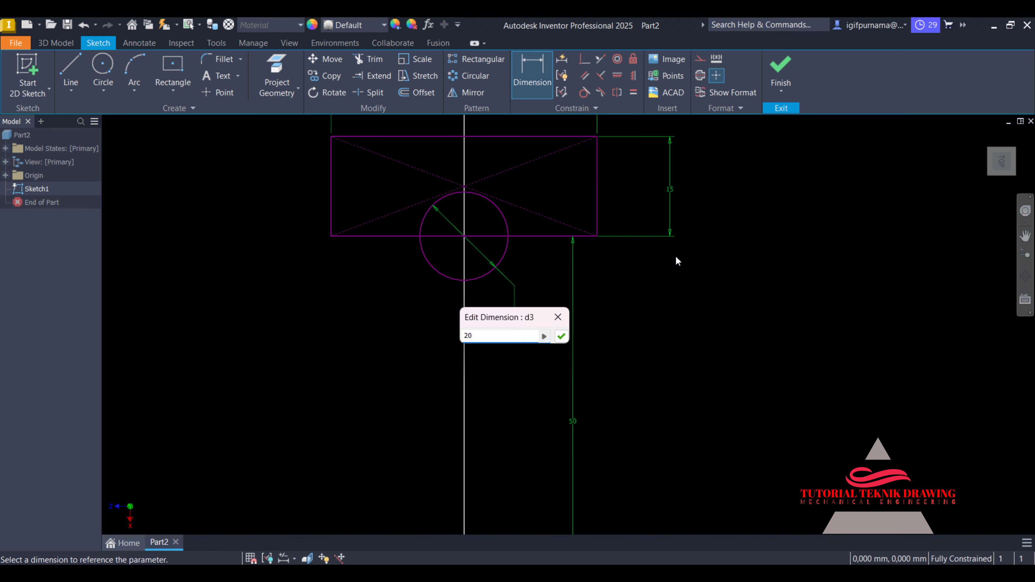
key(Return)
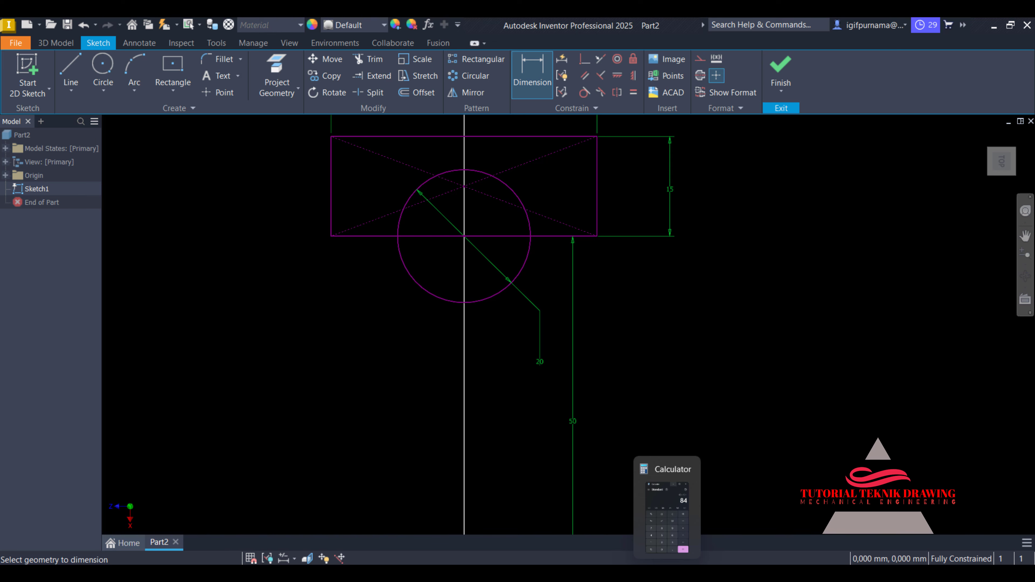
click(698, 574)
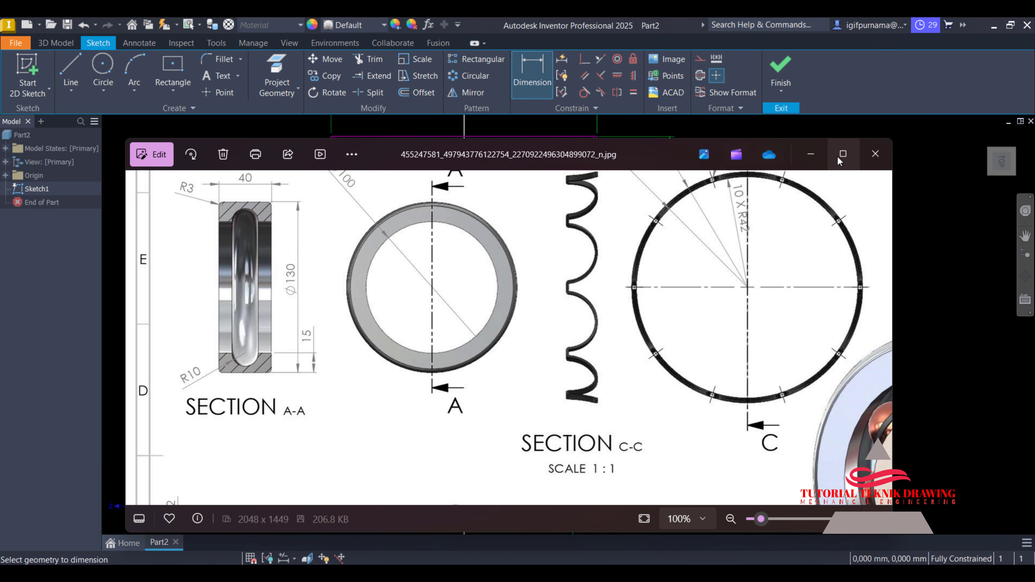
click(811, 154)
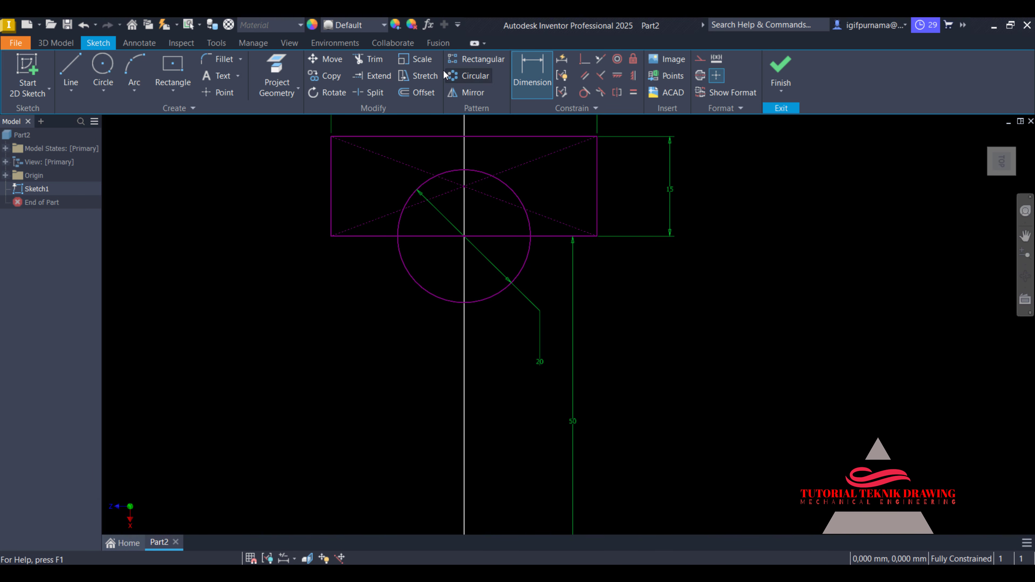
Trim the circle's lower half and the part of the rectangle's lower edge inside it to form the groove profile
click(368, 60)
click(477, 302)
click(506, 236)
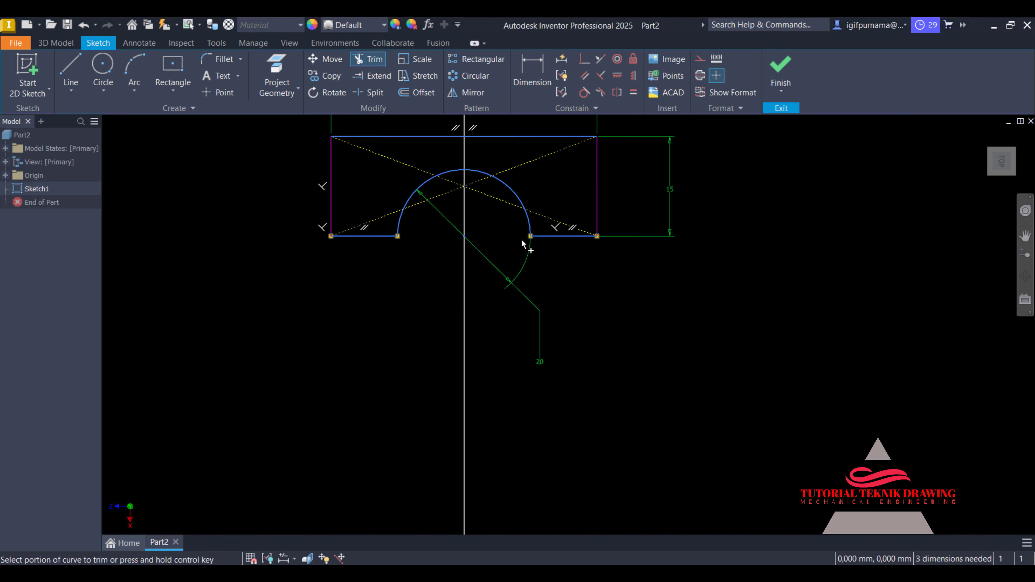
scroll(562, 240, down, 5)
scroll(562, 239, up, 3)
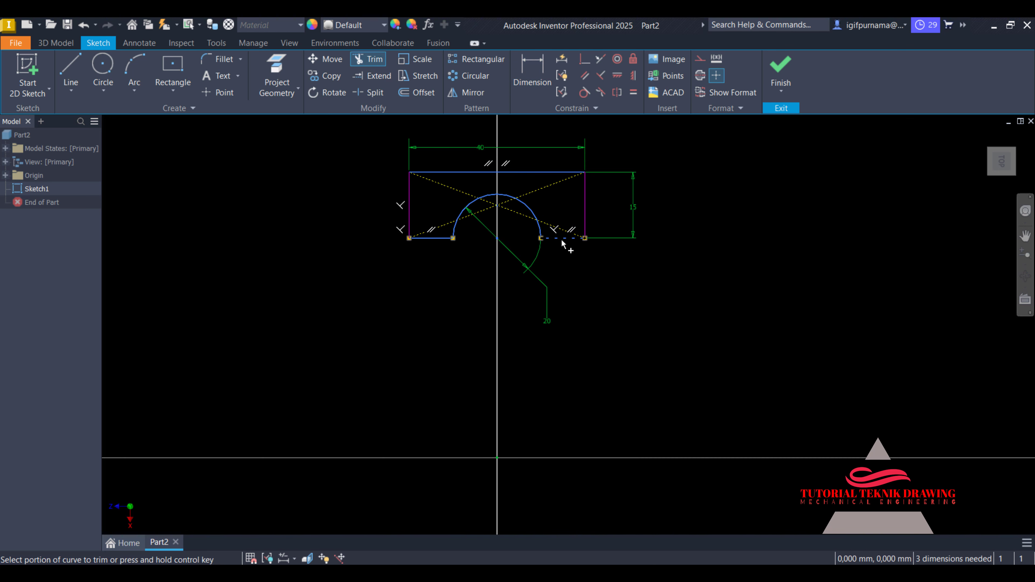
key(Escape)
Add a 50 mm vertical dimension between the origin and the profile's lower right corner
key(d)
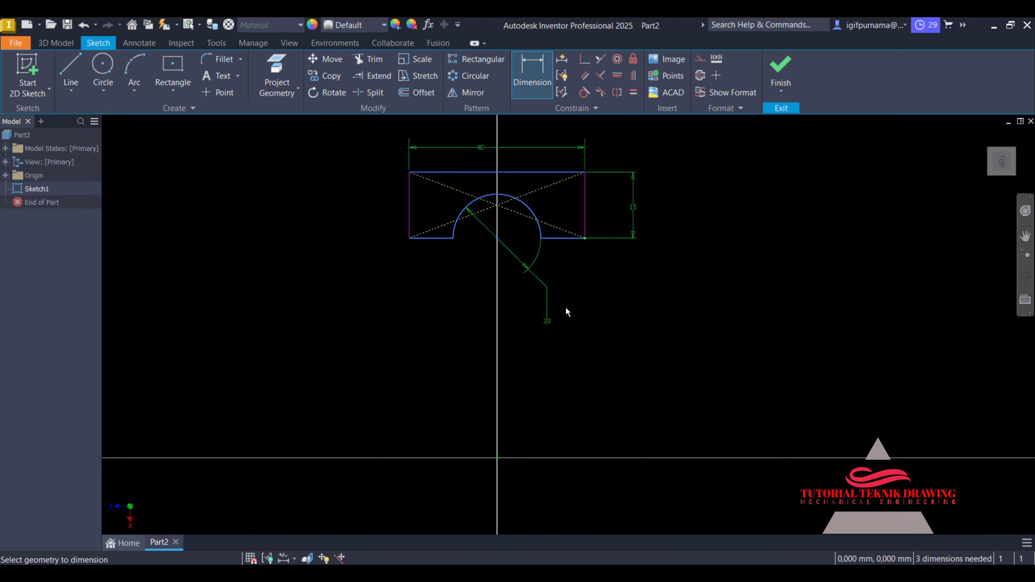
click(585, 238)
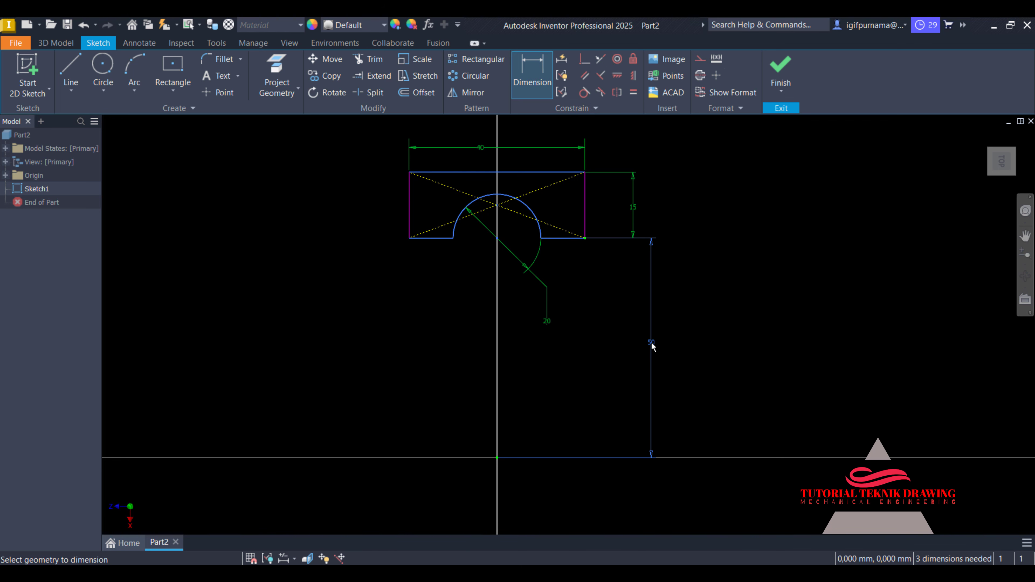
click(707, 372)
click(696, 396)
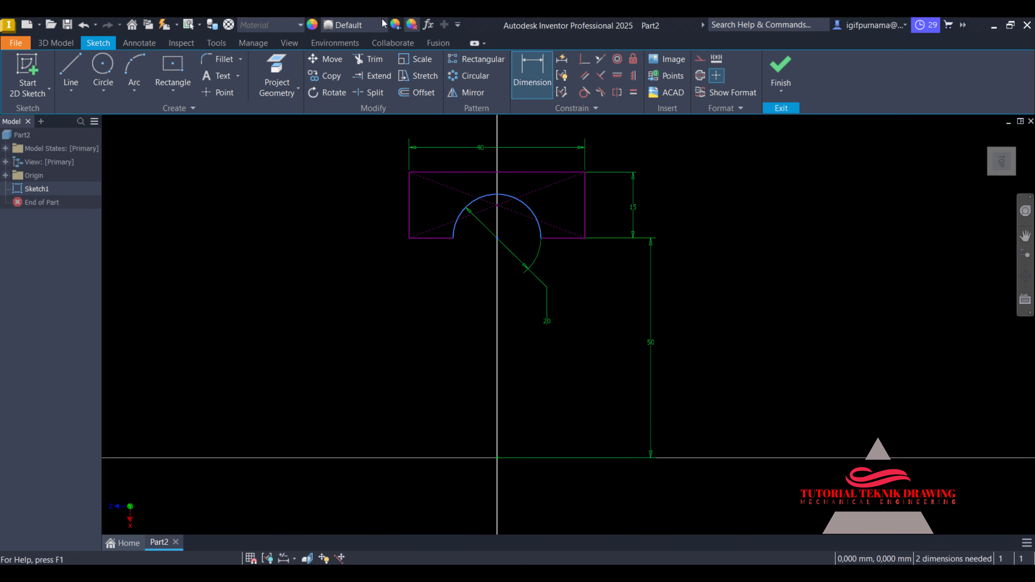
Draw a horizontal line about 26 mm long from the origin as the revolution axis and finish the sketch
click(74, 65)
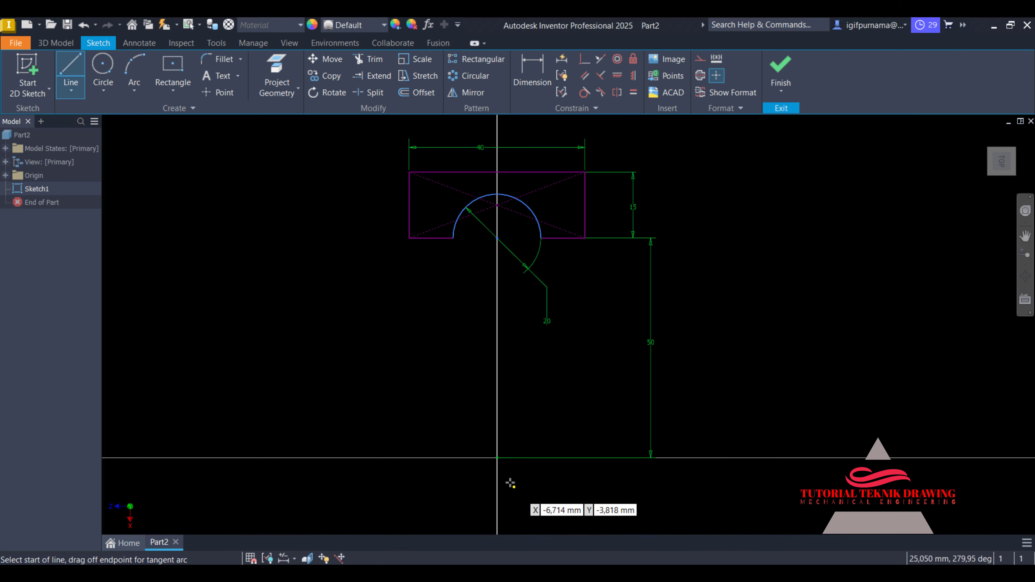
click(498, 457)
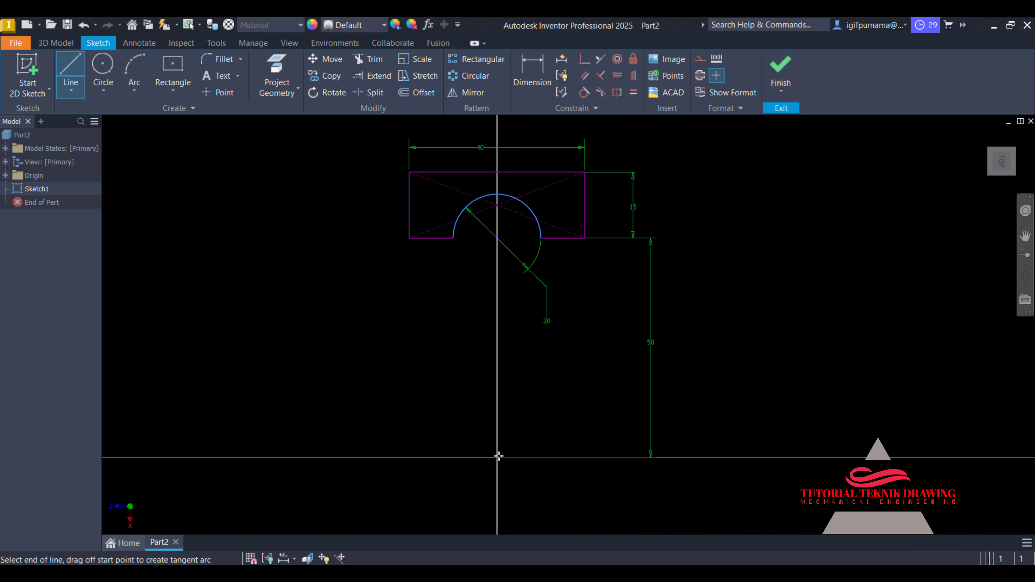
click(612, 458)
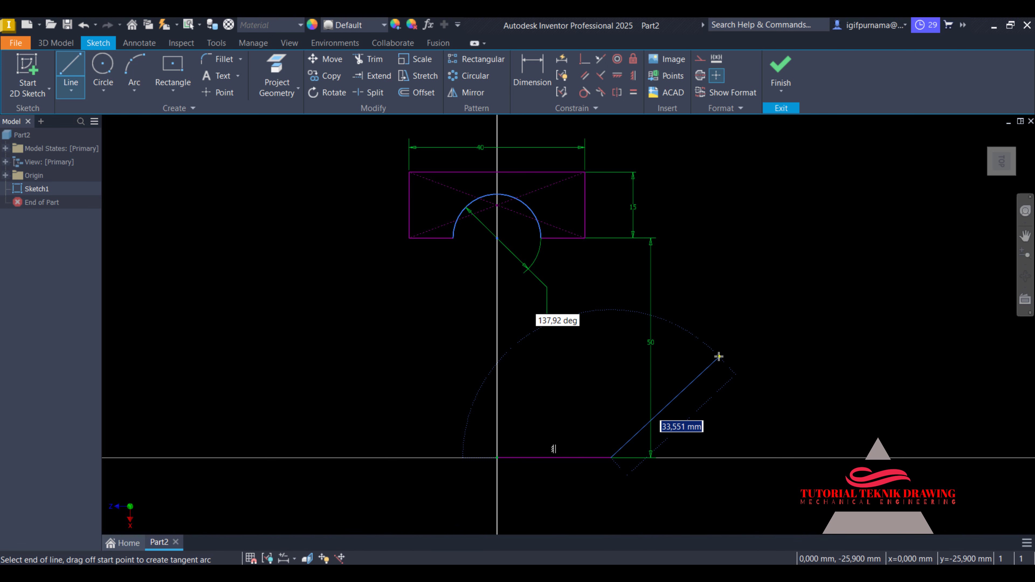
right_click(716, 359)
click(754, 361)
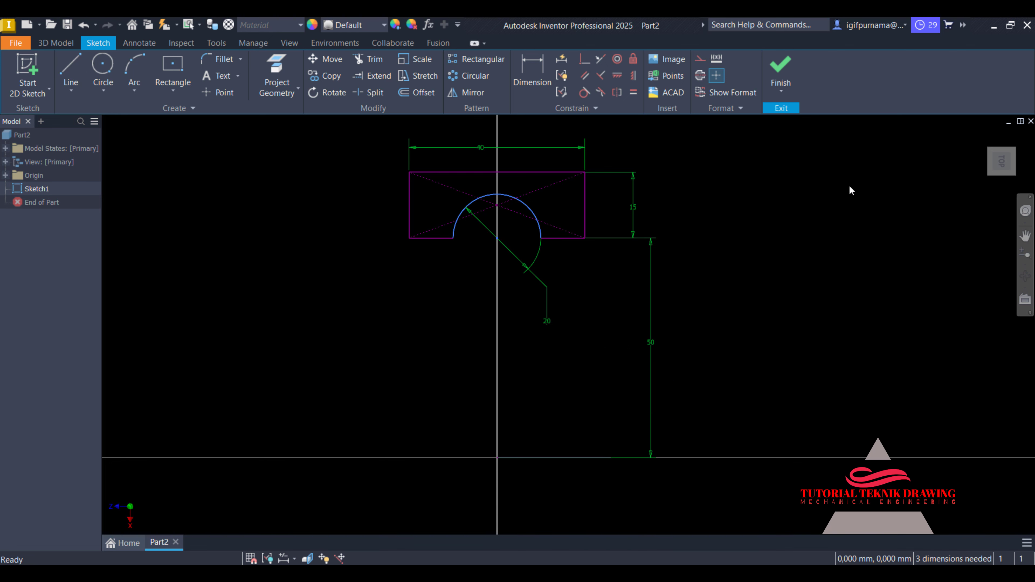
click(780, 69)
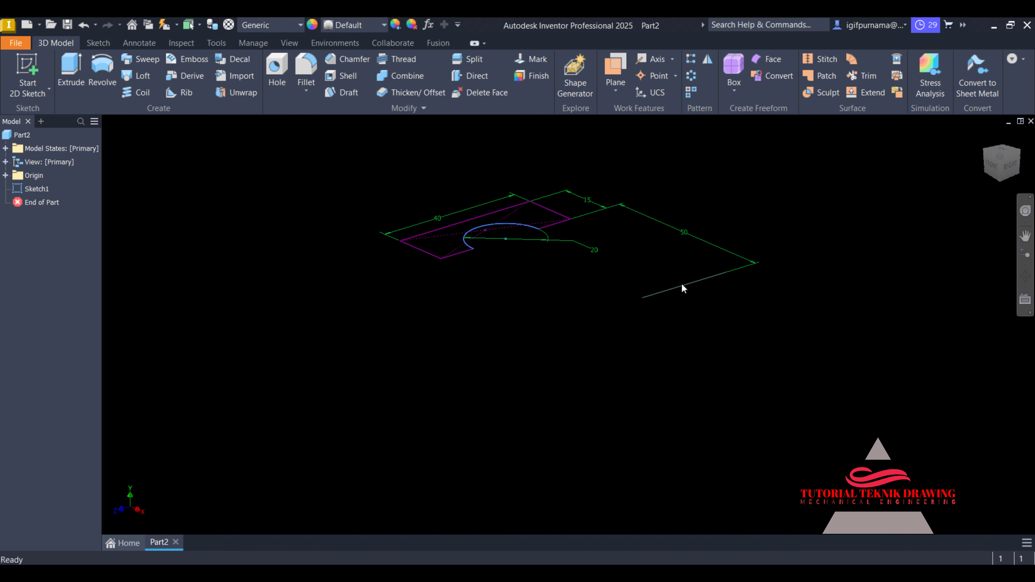
Revolve the grooved profile 360 degrees about the line drawn from the origin
click(102, 68)
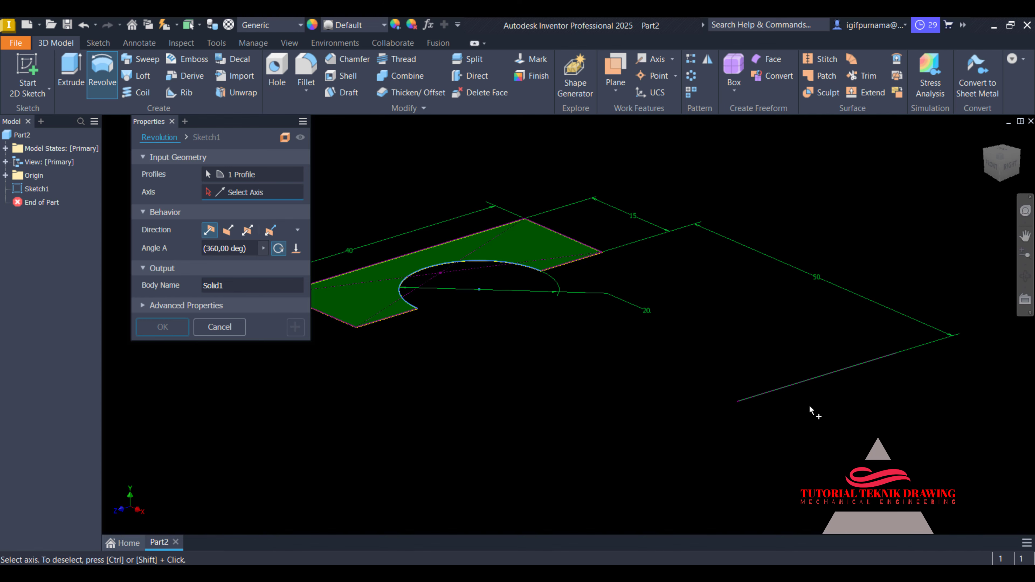
scroll(812, 401, up, 4)
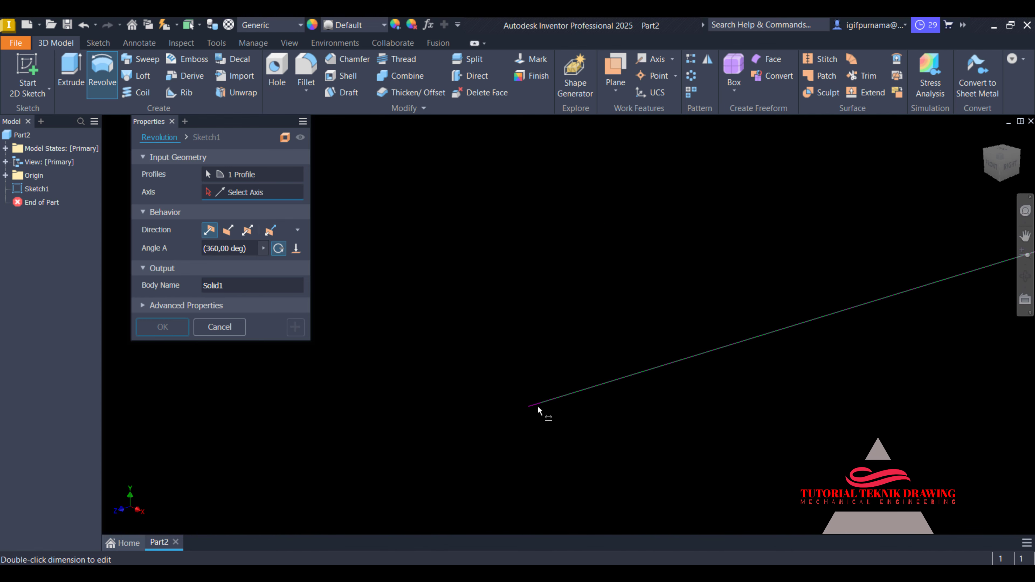
click(535, 407)
scroll(728, 414, down, 5)
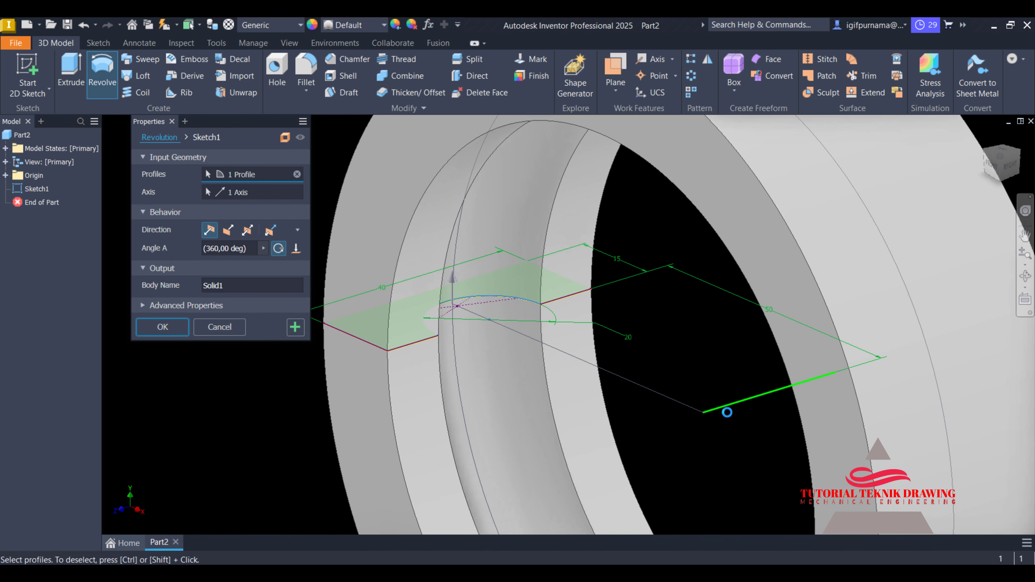
click(180, 334)
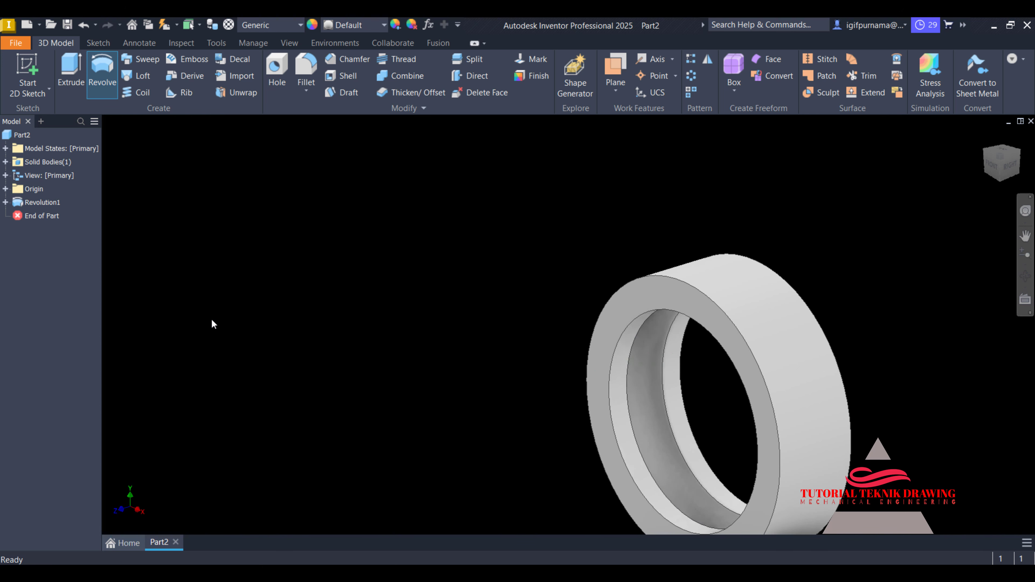
Examine the revolved ring and its inner groove from other angles and compare it with section A-A in the reference drawing
scroll(691, 338, down, 3)
scroll(745, 329, up, 5)
scroll(734, 303, down, 3)
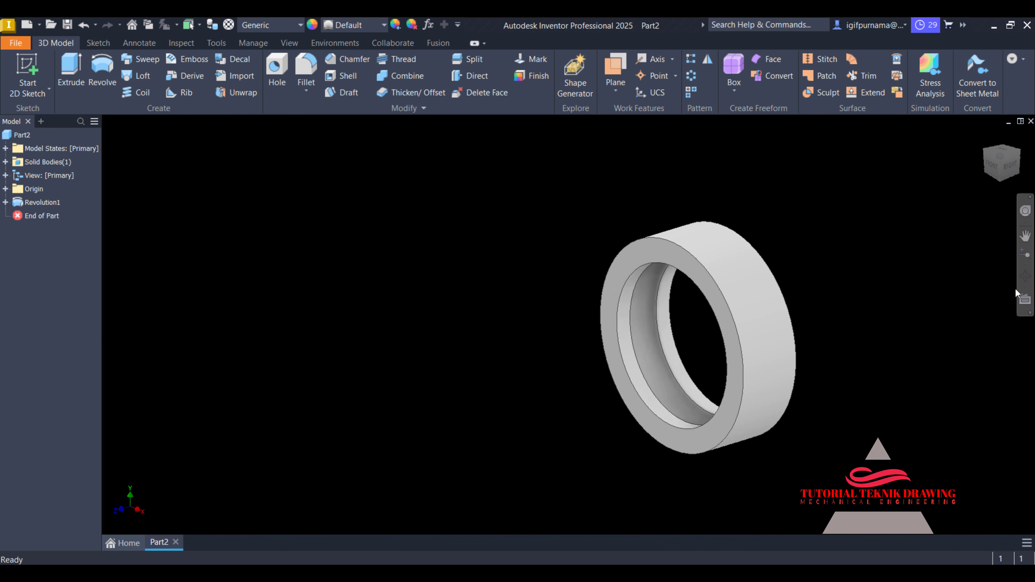
click(1025, 277)
drag(721, 289, 652, 263)
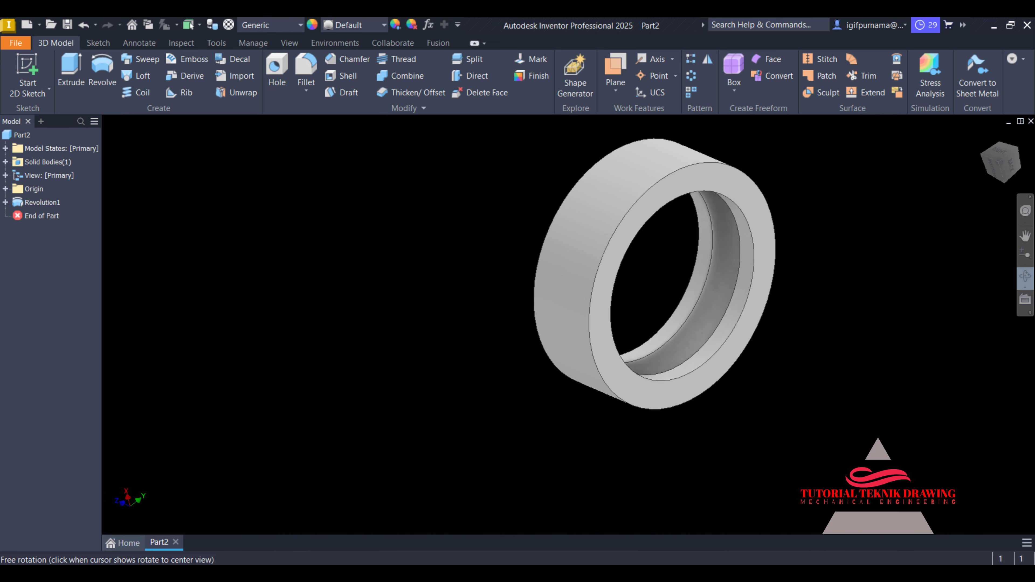
right_click(653, 262)
click(709, 268)
scroll(692, 314, up, 2)
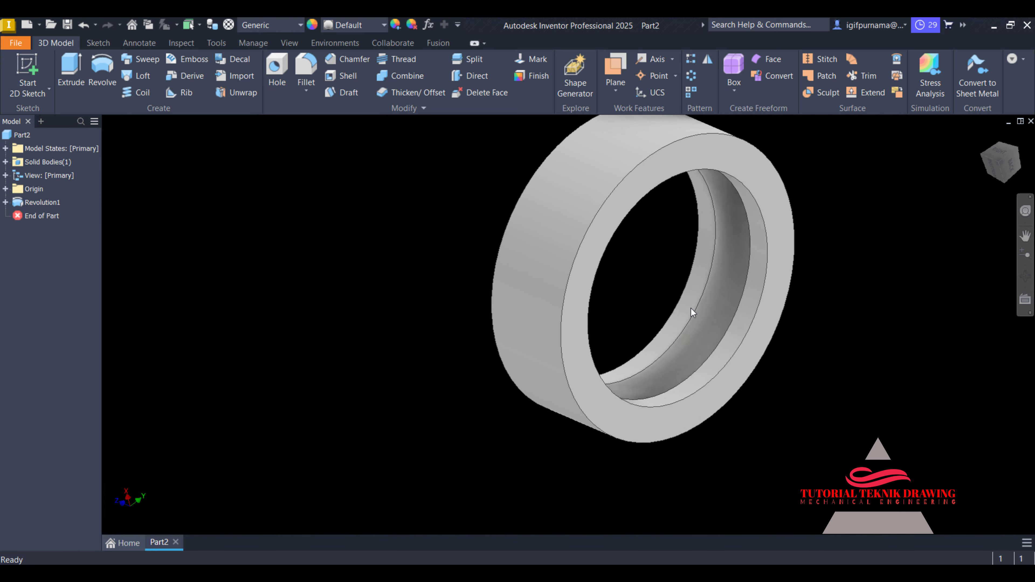
key(alt+Tab)
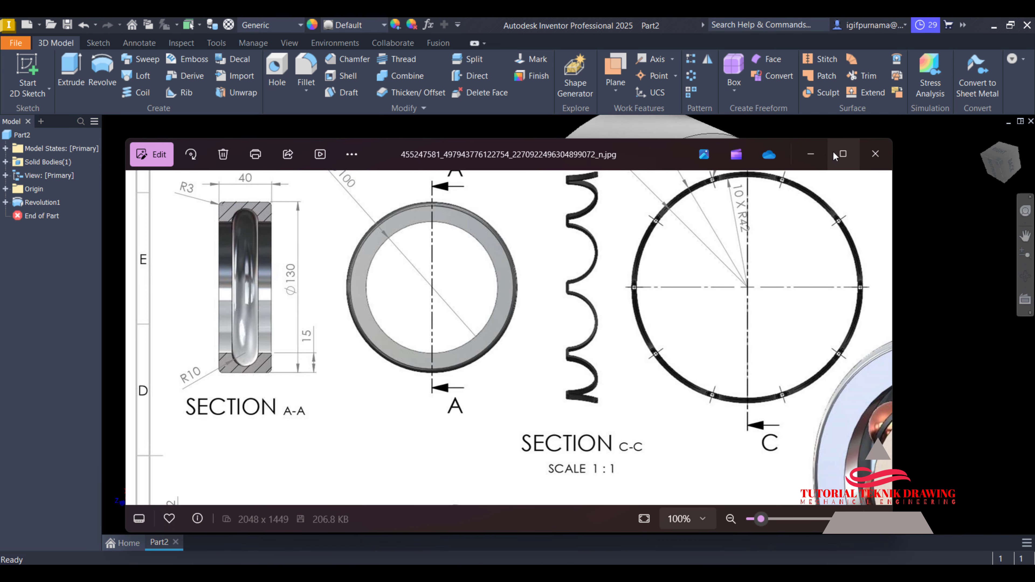
Fillet the two outer circular edges of the ring with a 3 mm radius
click(817, 157)
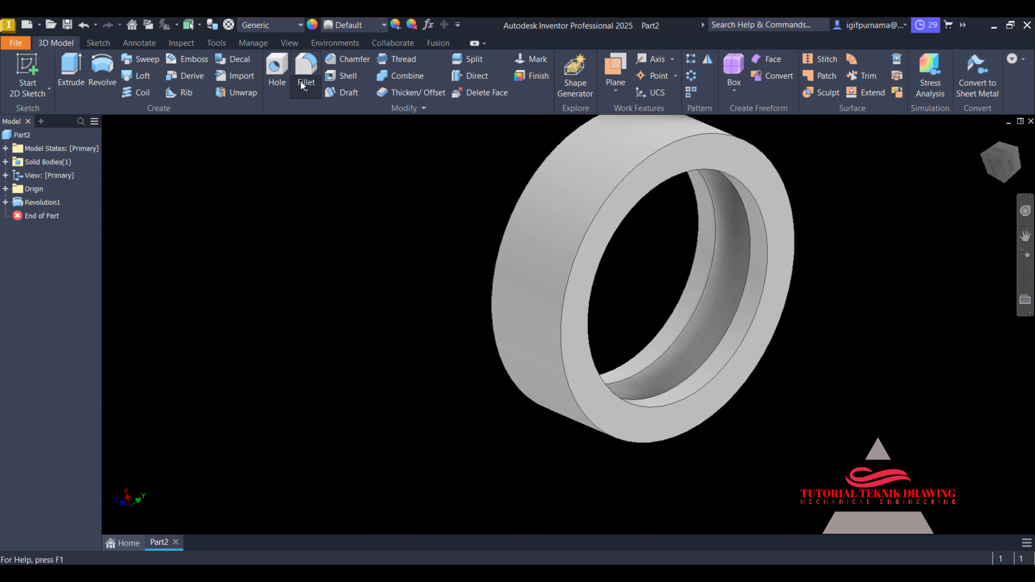
click(306, 68)
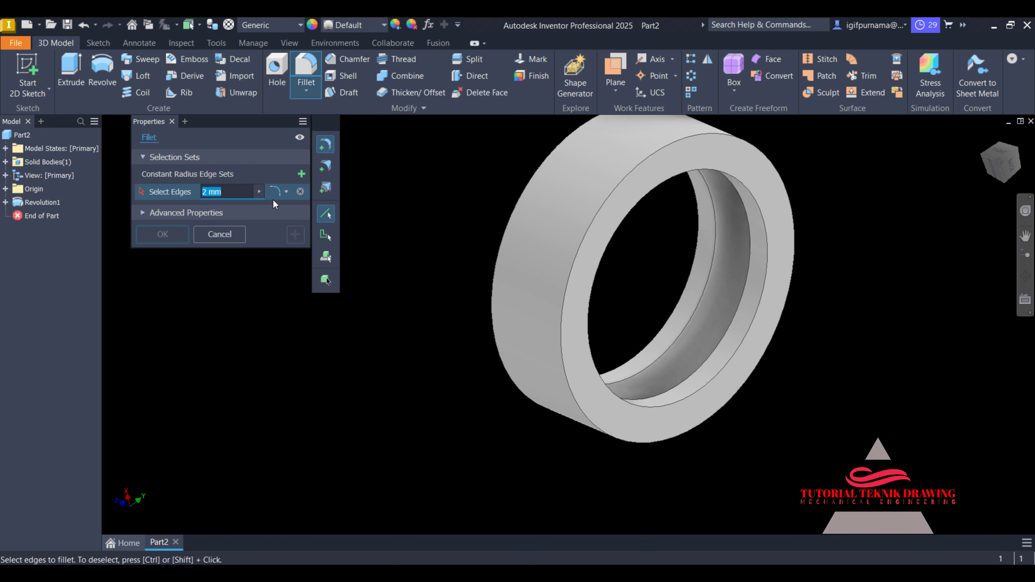
click(526, 181)
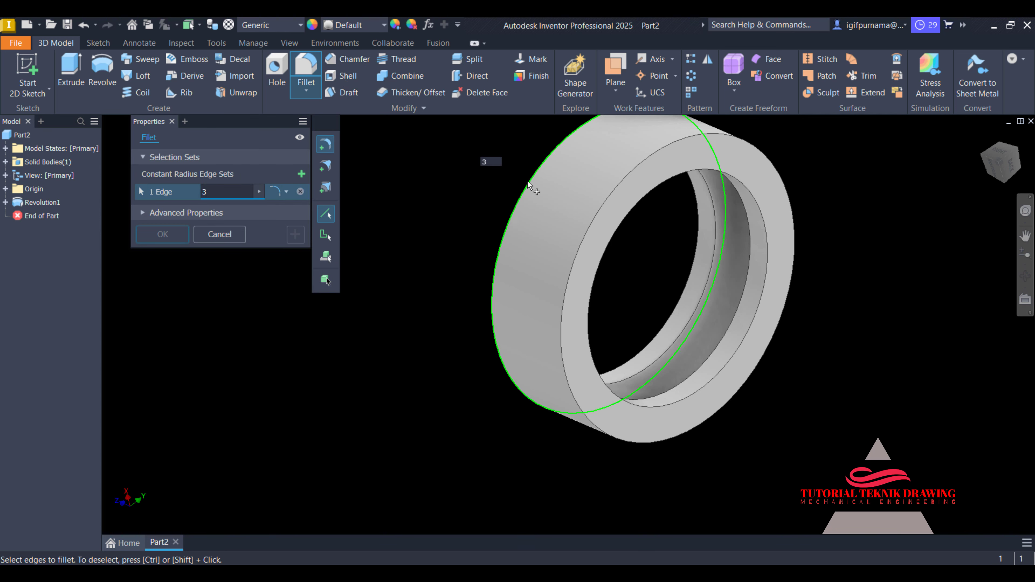
click(608, 198)
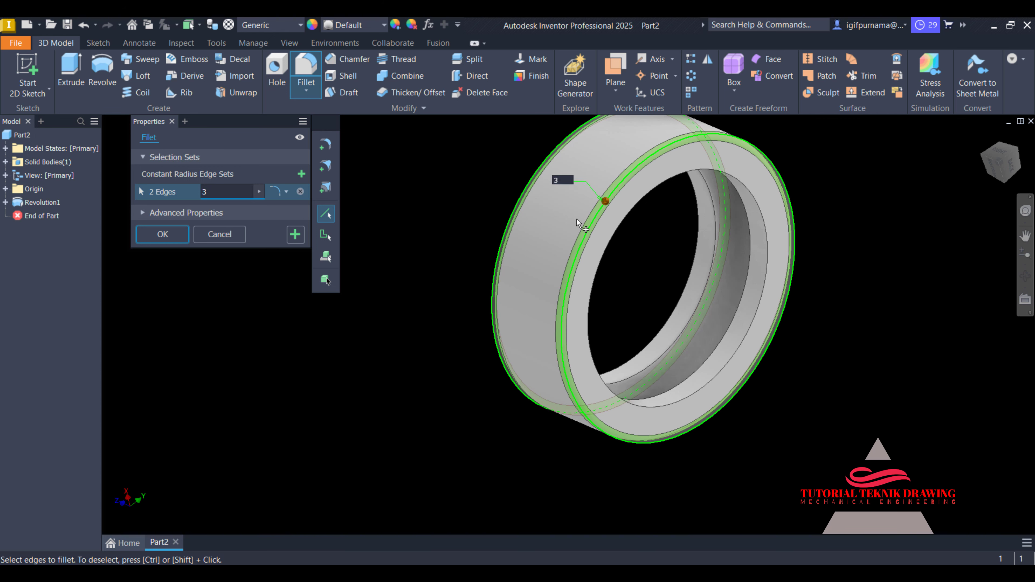
click(168, 236)
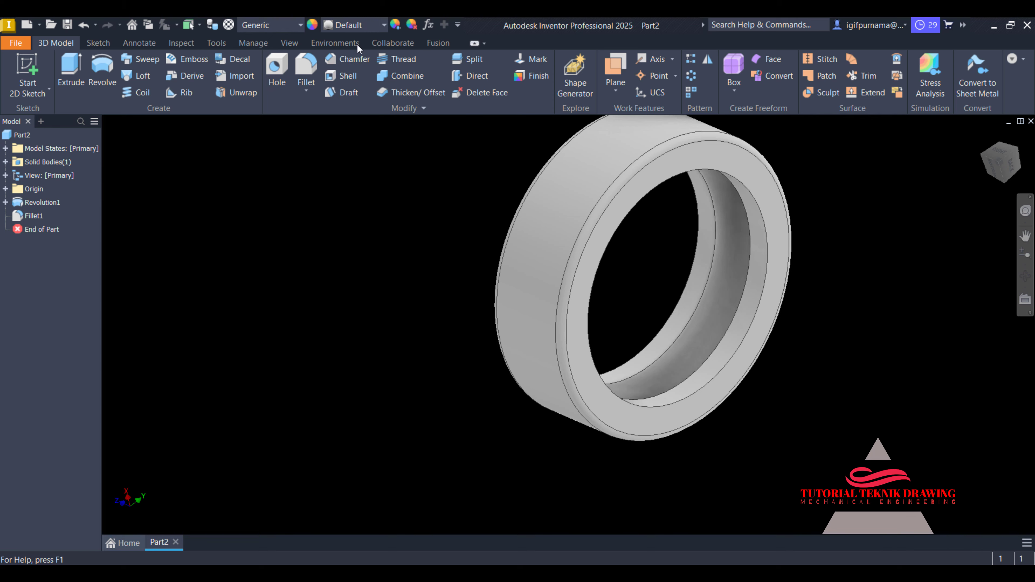
Apply a Chrome appearance from the Inventor Material Library to the whole ring
click(355, 25)
scroll(391, 297, down, 5)
scroll(398, 339, down, 11)
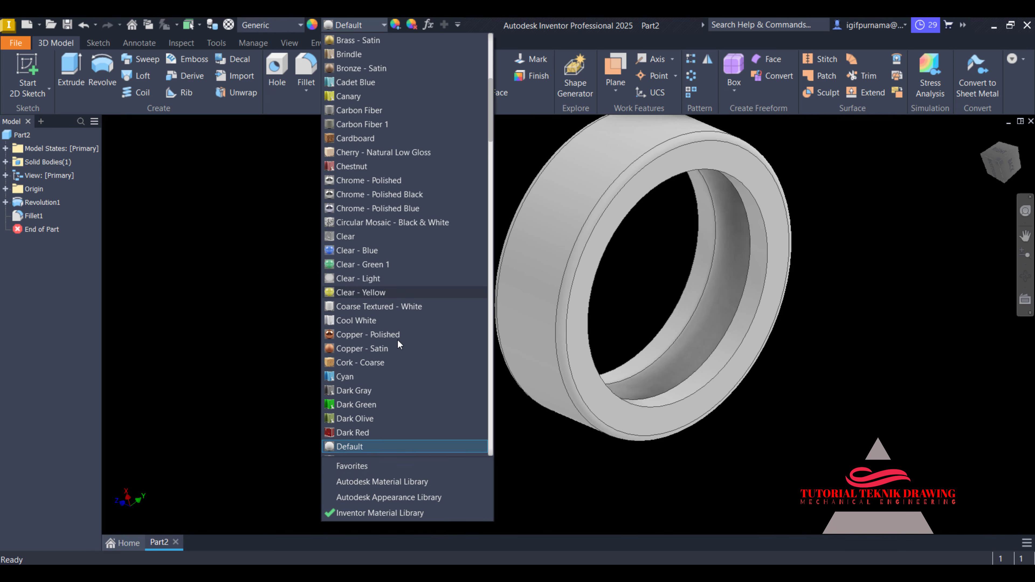
scroll(394, 309, up, 14)
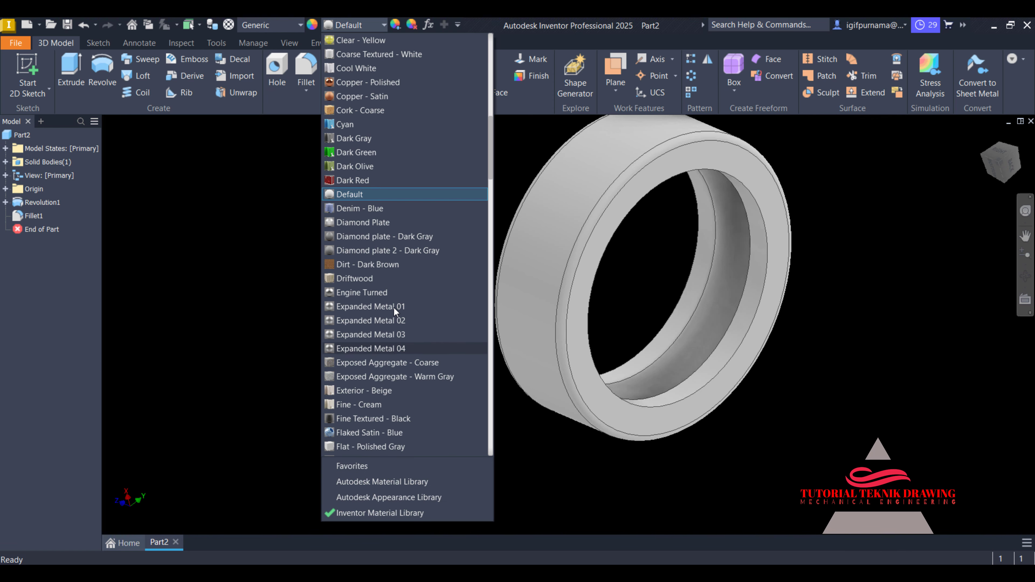
click(397, 348)
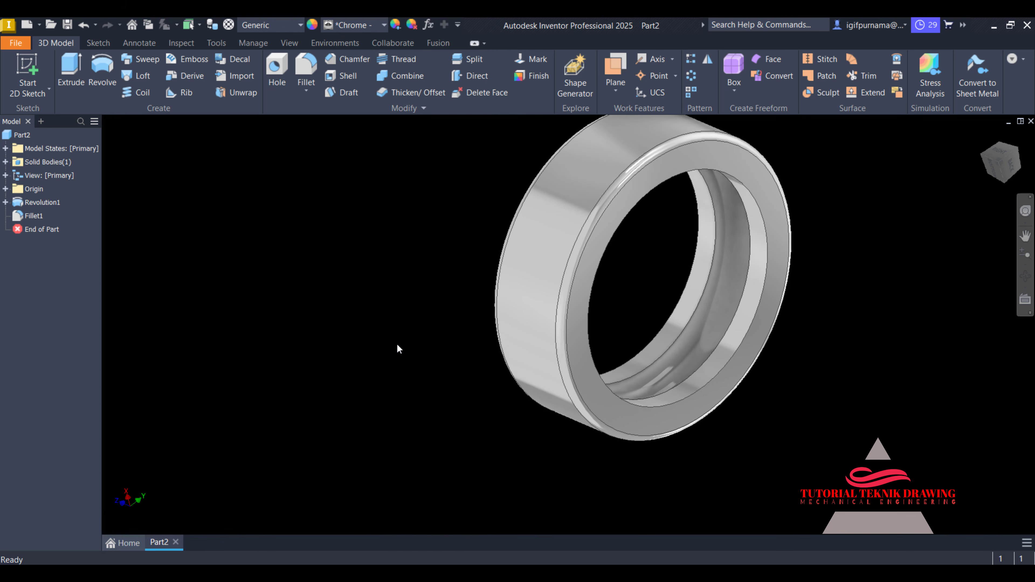
scroll(402, 338, down, 5)
scroll(469, 319, up, 8)
scroll(544, 235, down, 3)
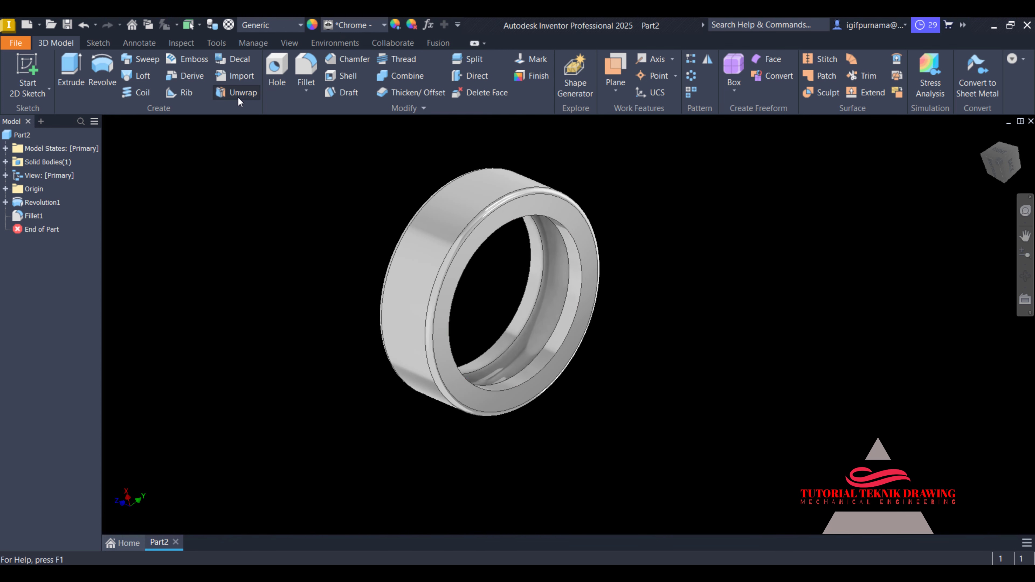
Start saving the part and create and open a new folder inside the Autodesk Inventor Professional 2016 folder
click(16, 43)
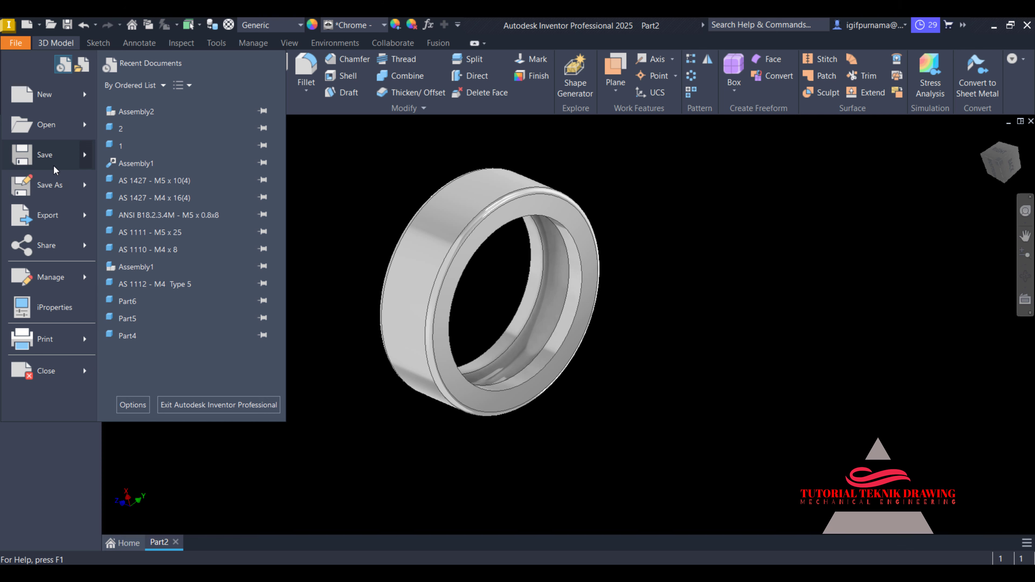
click(52, 155)
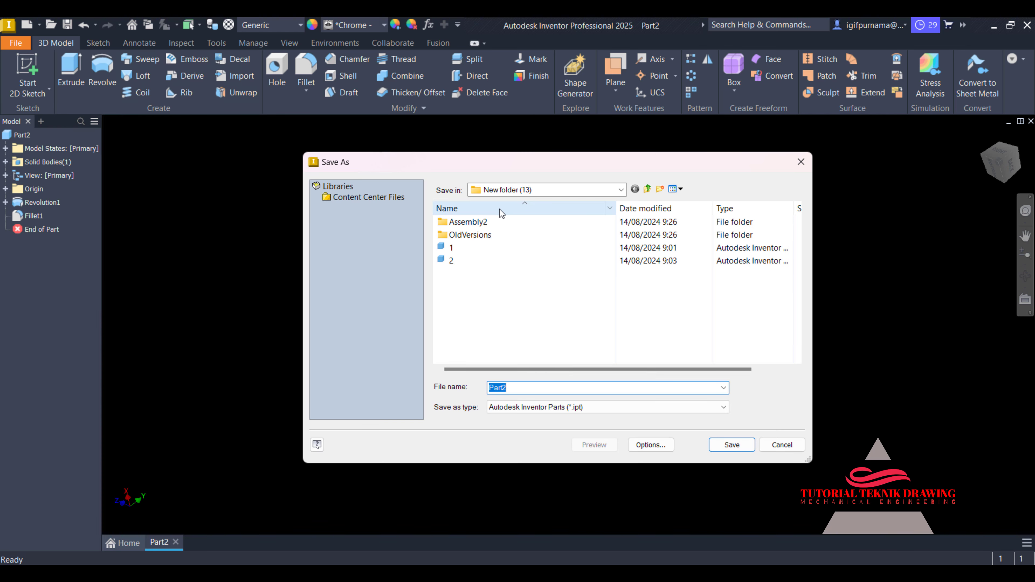
click(513, 191)
click(513, 190)
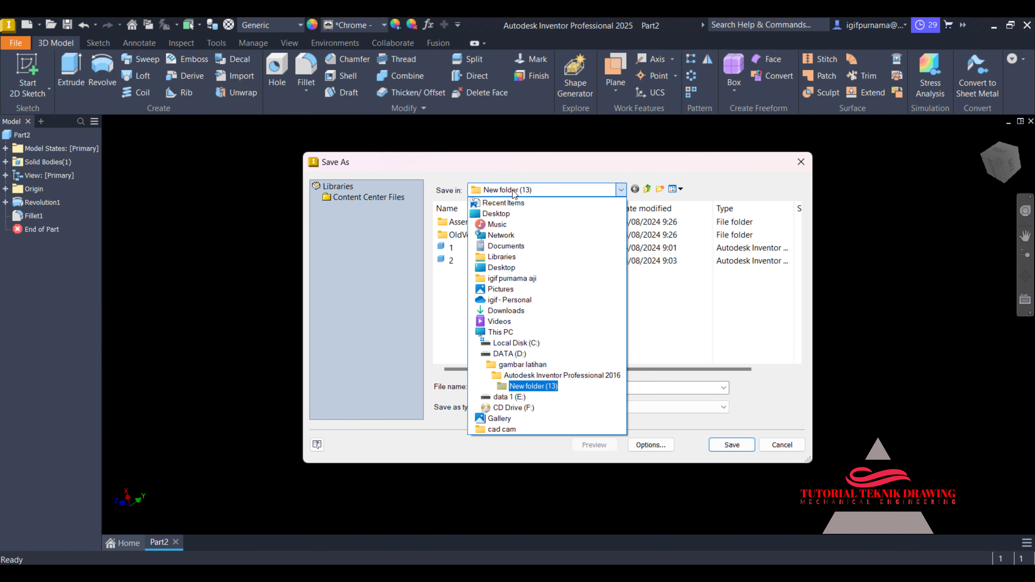
click(553, 361)
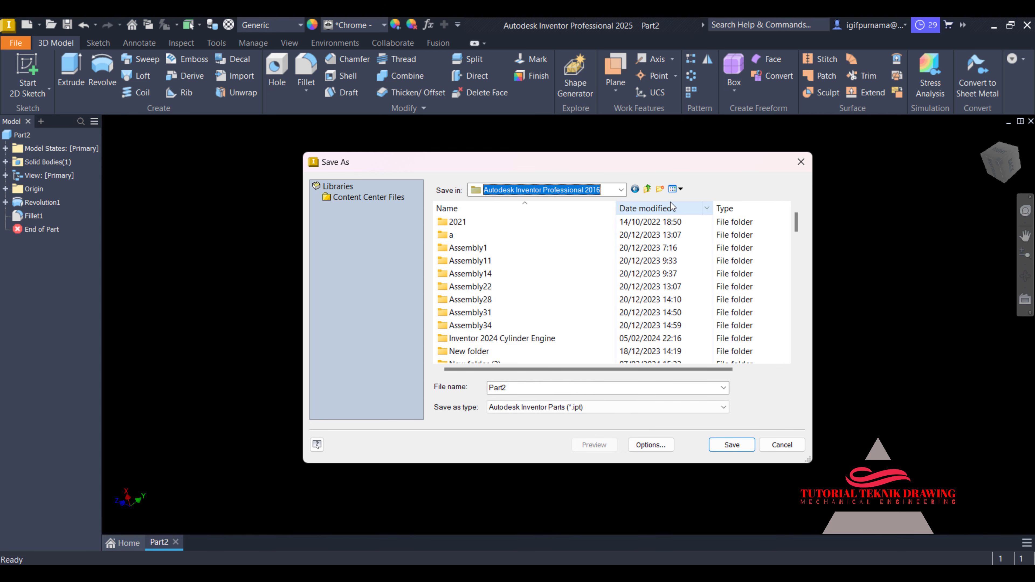
click(661, 189)
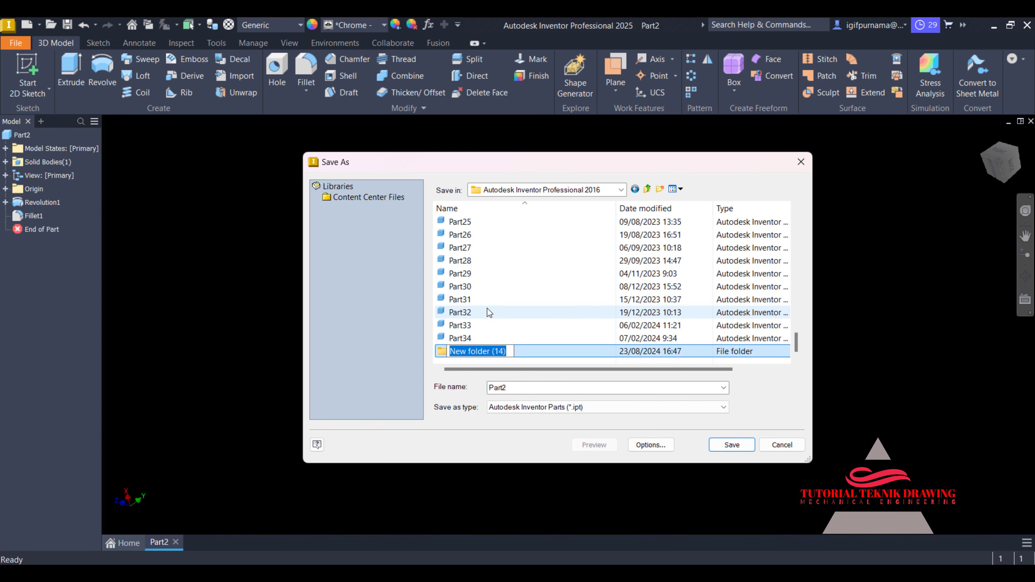
click(487, 309)
double_click(489, 353)
Name the part file 1 and save it as an Autodesk Inventor part in the new folder
double_click(527, 388)
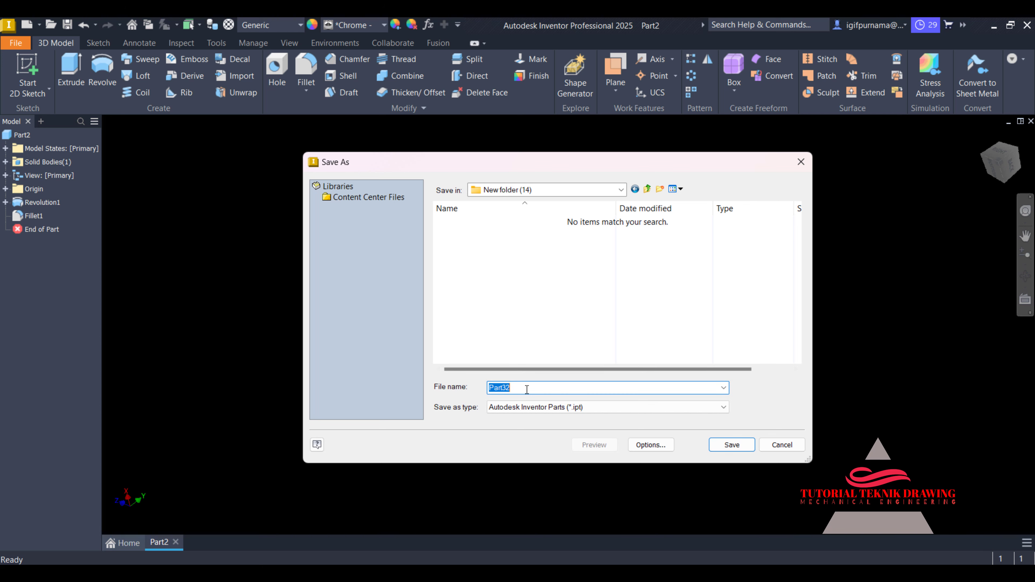
text(1)
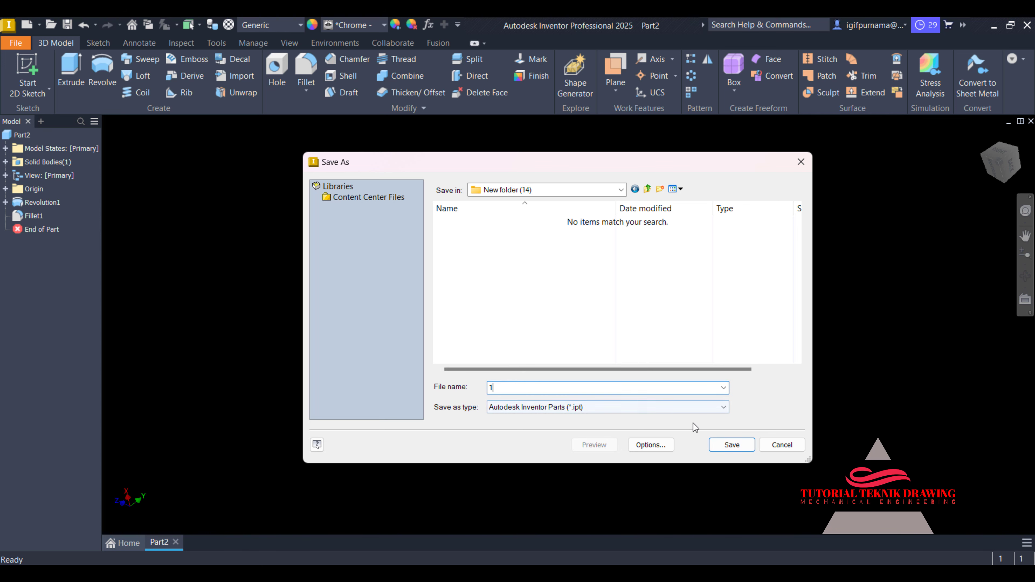
click(732, 444)
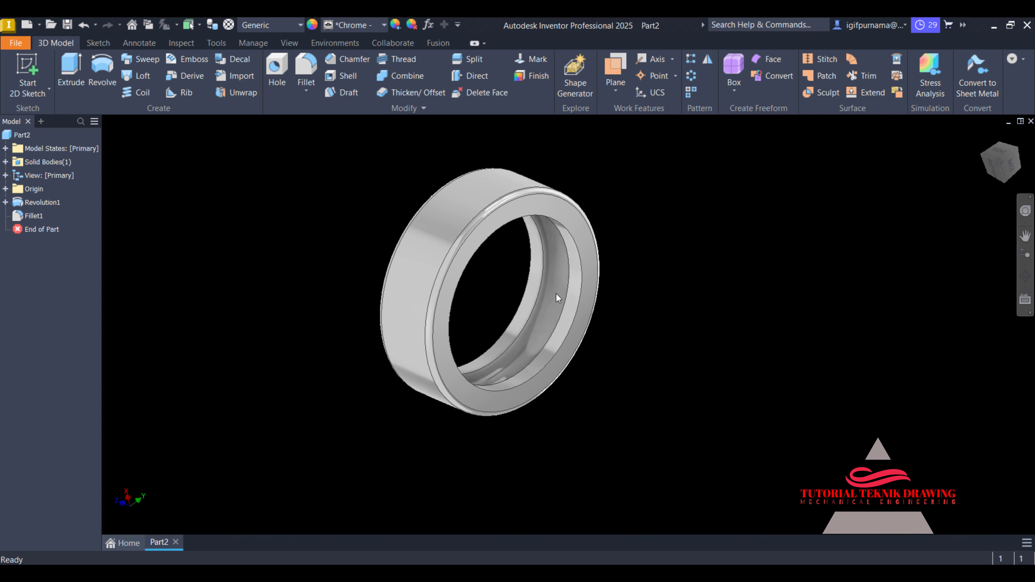
Create a new part from the metric Standard (mm).ipt template
click(15, 42)
click(32, 88)
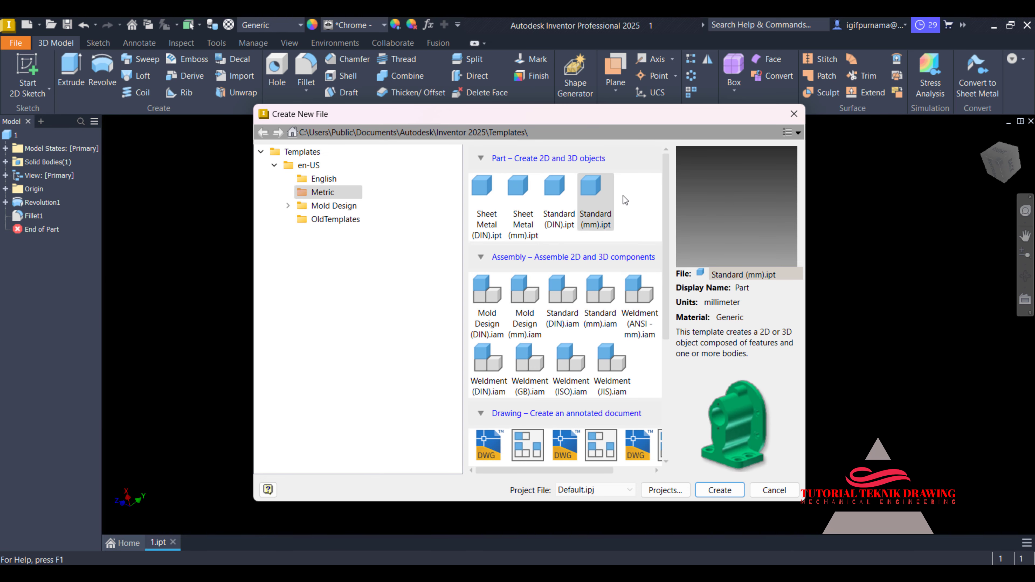
click(302, 152)
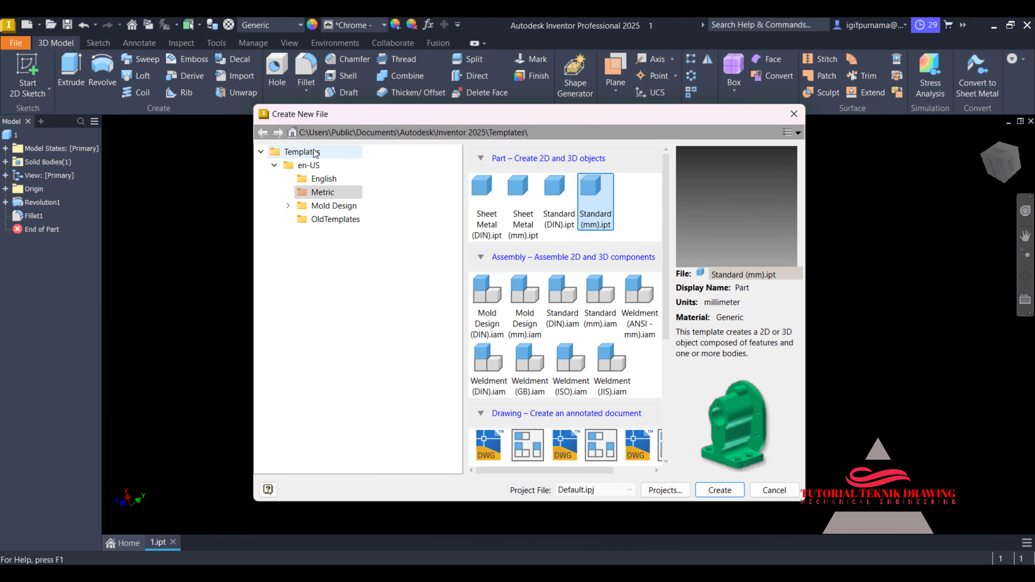
click(274, 165)
double_click(301, 170)
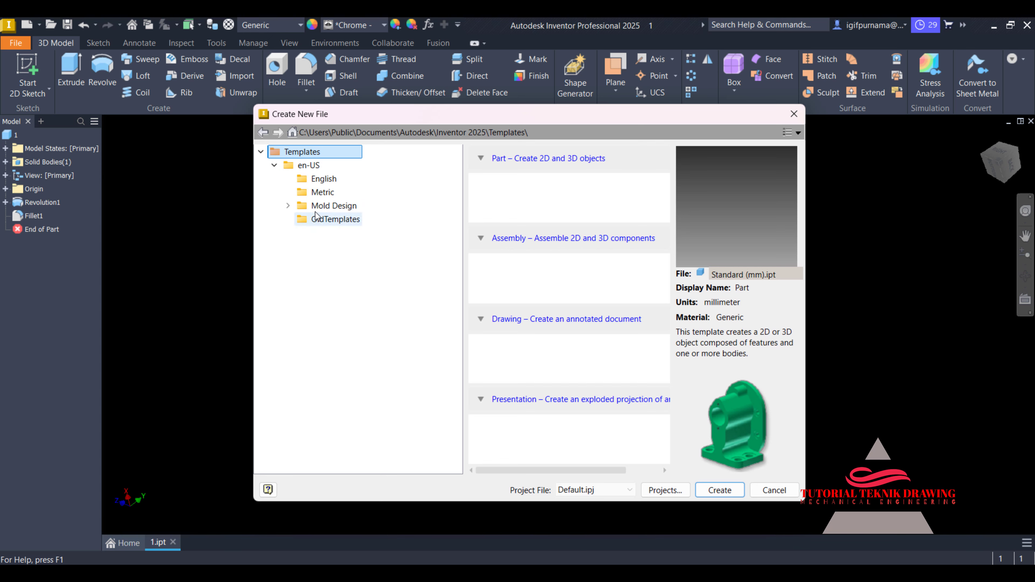
click(323, 192)
click(595, 191)
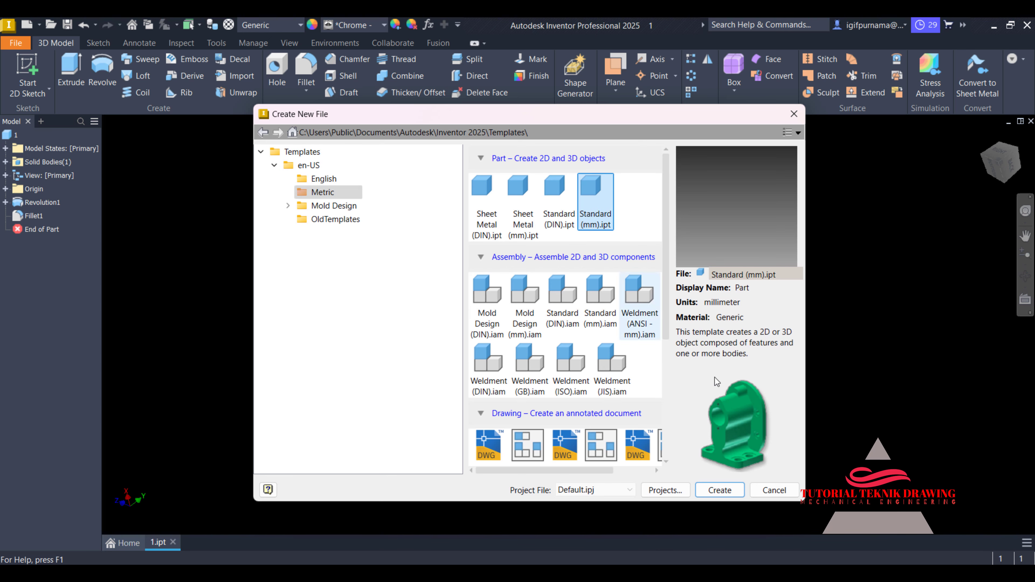
click(720, 491)
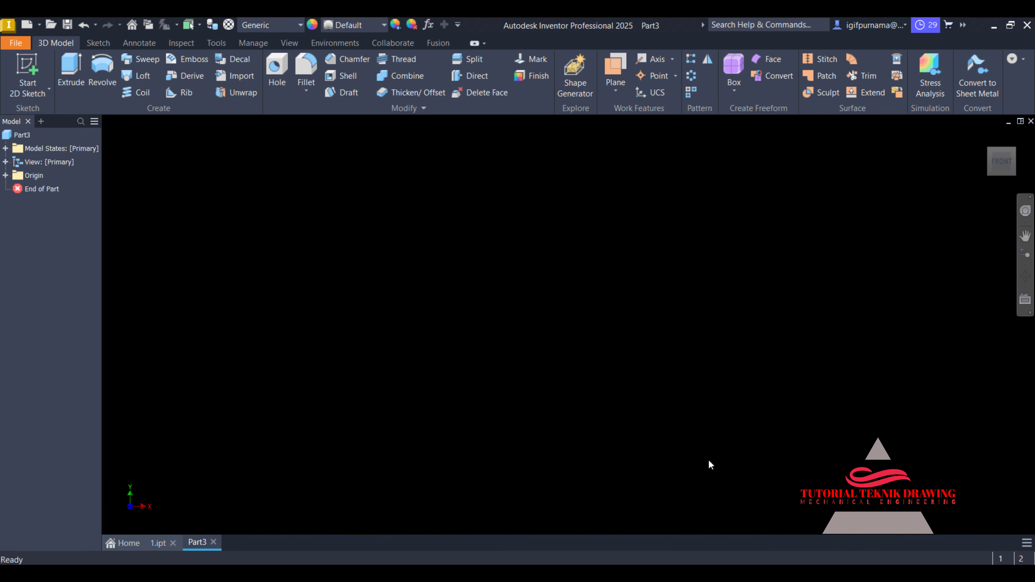
Start a 2D sketch on the horizontal XZ plane of the new part
click(30, 96)
click(42, 113)
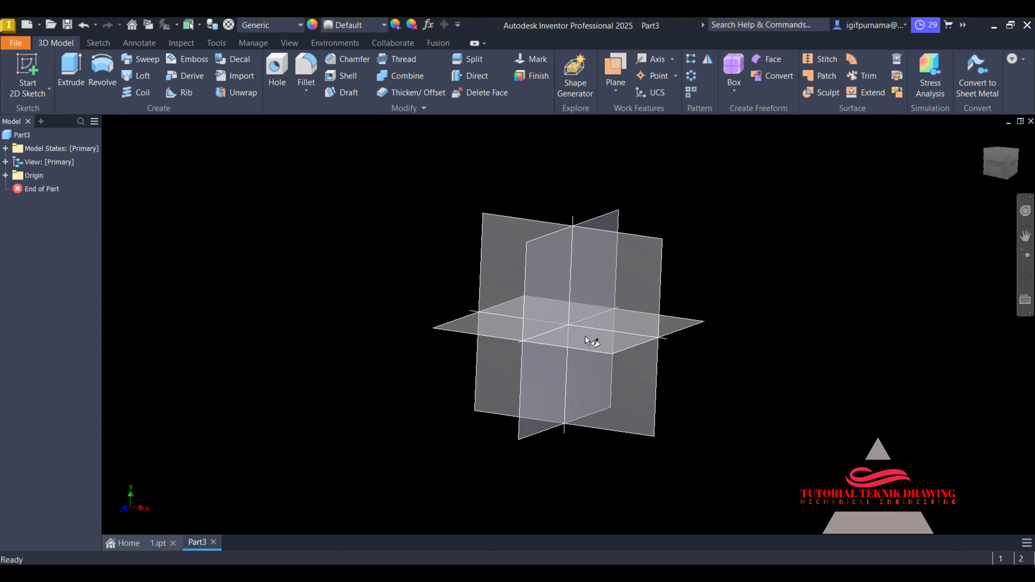
click(583, 363)
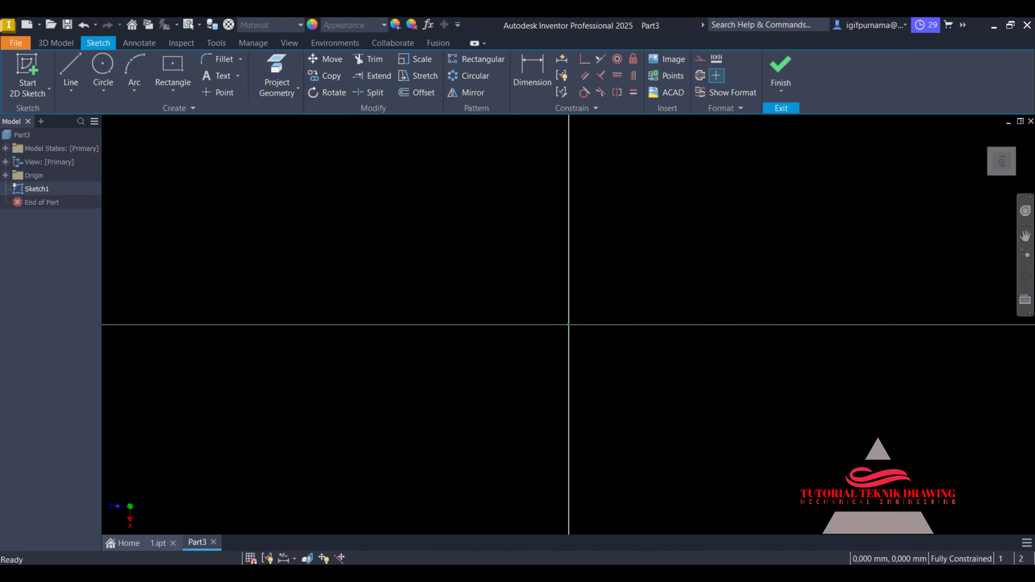
Consult section B-B in the reference drawing and draw a two-point center rectangle about 19 by 8 mm on the vertical axis above the origin
click(628, 573)
scroll(451, 332, down, 2)
scroll(451, 333, down, 3)
scroll(239, 338, up, 5)
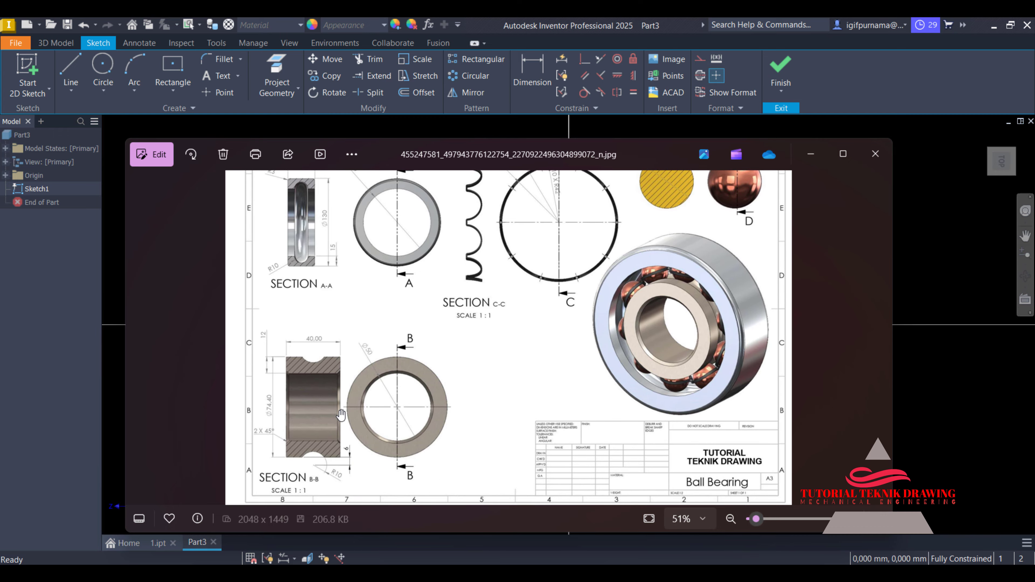
scroll(239, 338, up, 2)
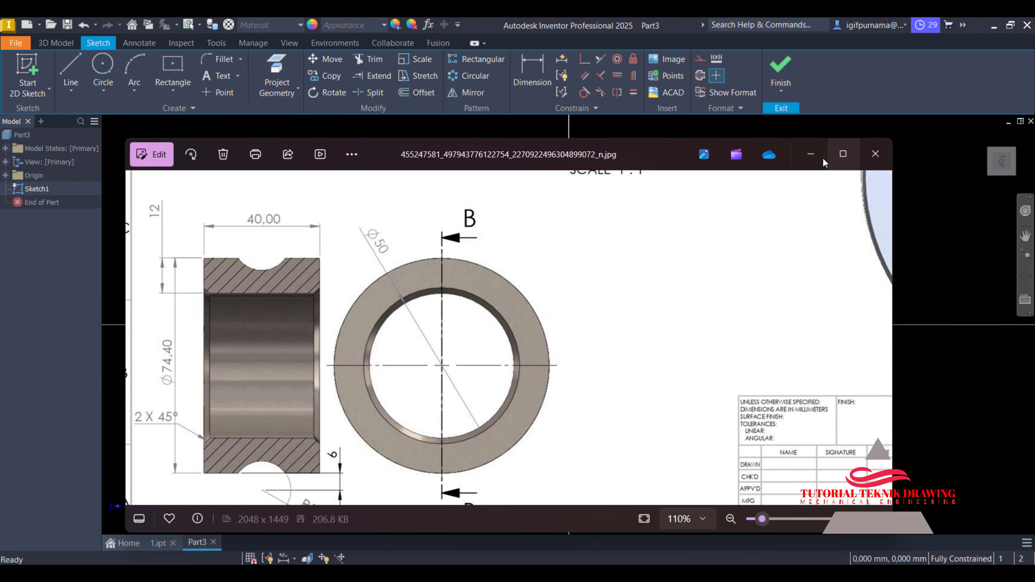
click(811, 153)
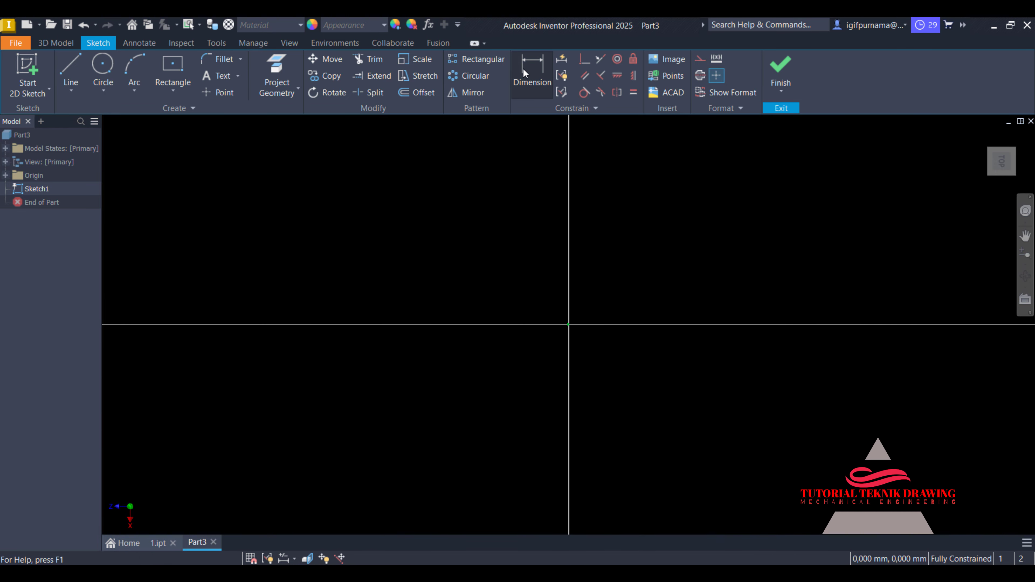
click(172, 91)
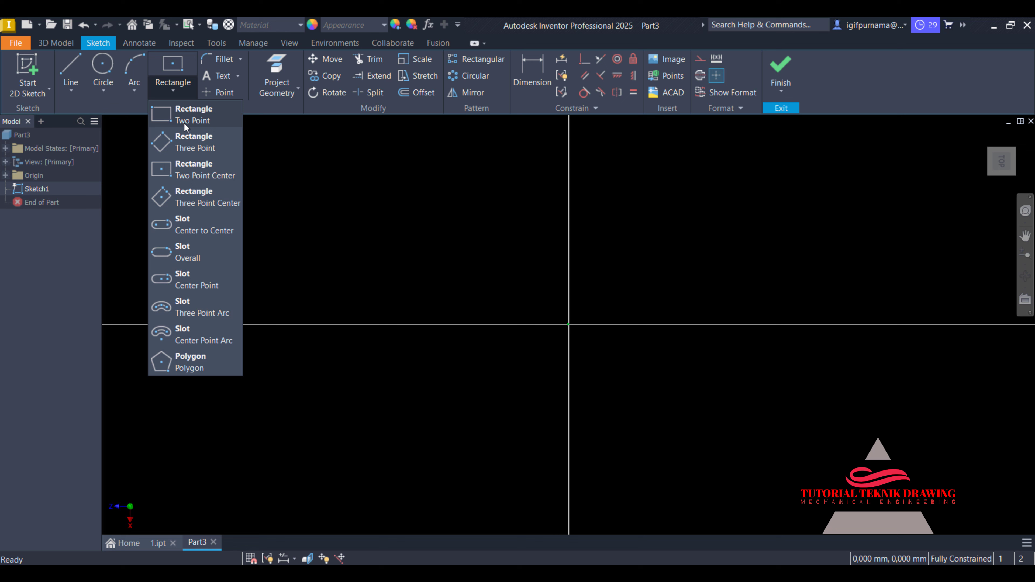
click(203, 177)
scroll(530, 202, down, 2)
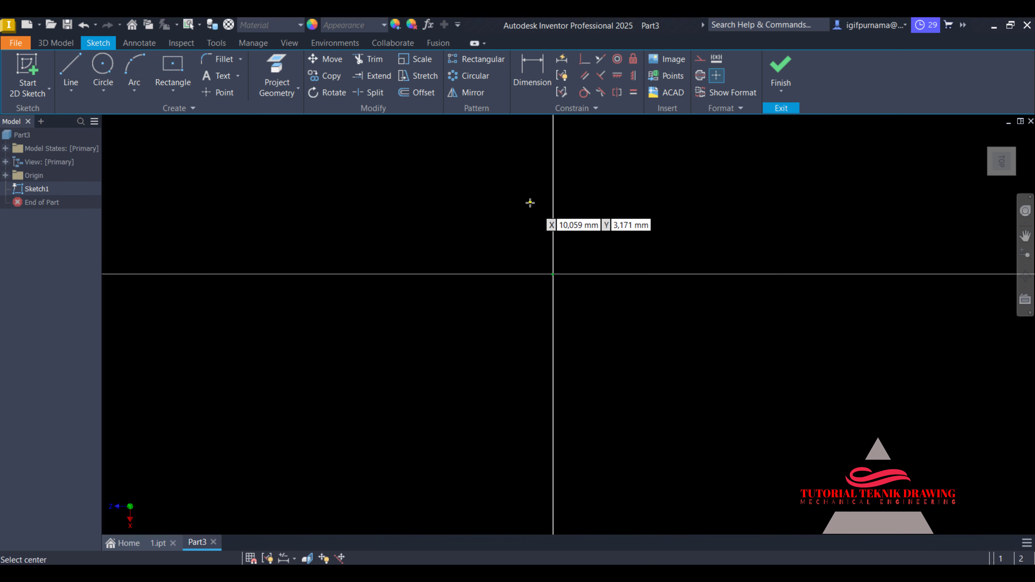
click(554, 273)
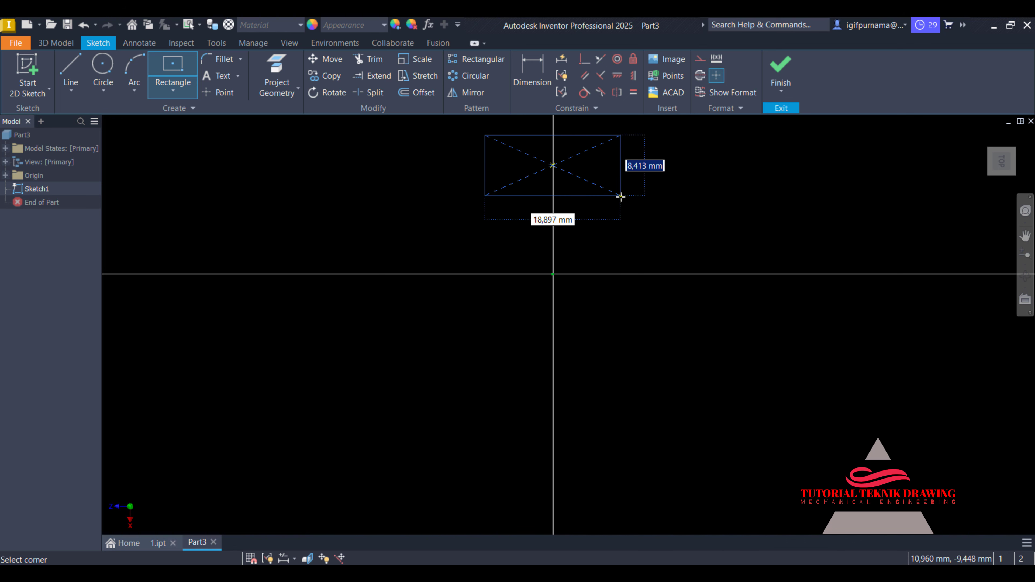
click(621, 196)
Add a 25 mm vertical dimension between the origin and the rectangle's lower edge, based on the 50 mm bore in the reference drawing
click(532, 75)
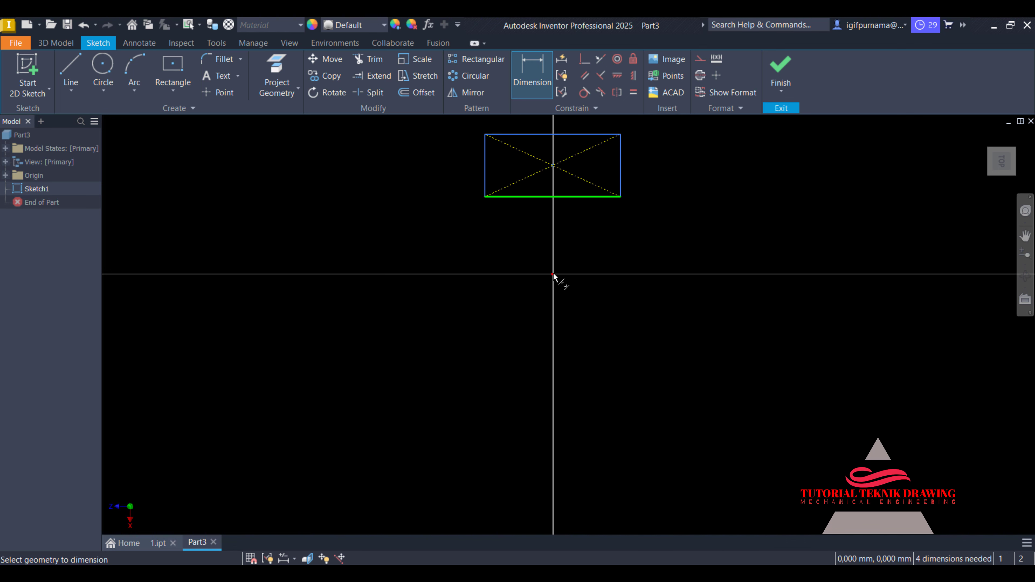
click(666, 407)
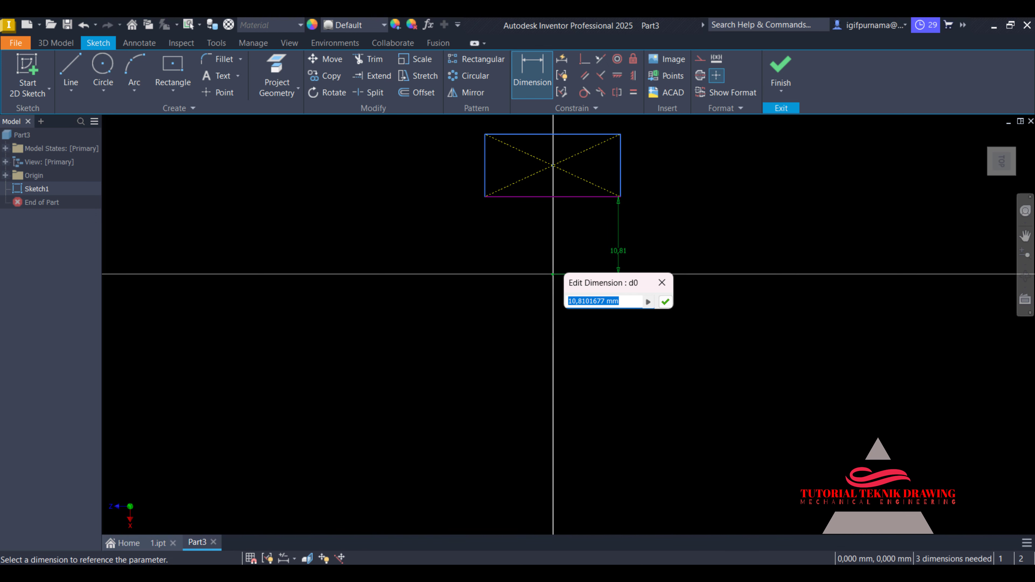
click(618, 572)
mouse_move(324, 384)
mouse_down()
mouse_move(338, 343)
mouse_move(375, 347)
mouse_move(374, 356)
mouse_up()
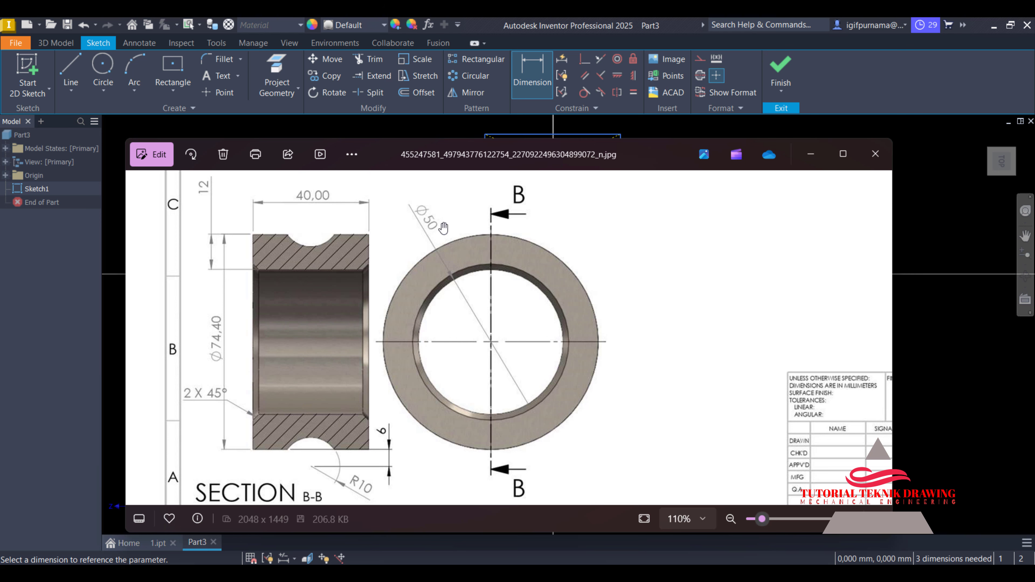
click(811, 154)
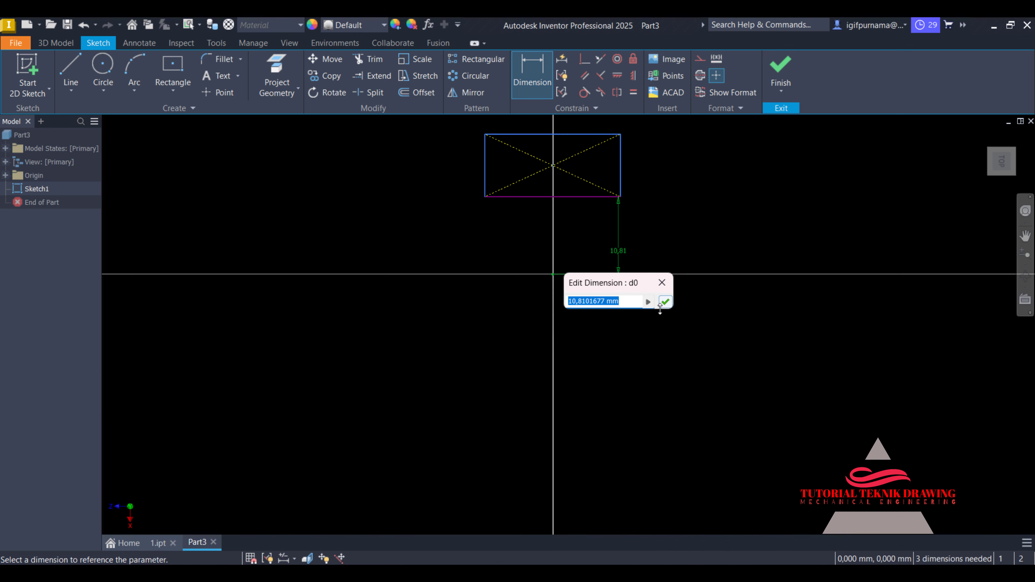
click(665, 302)
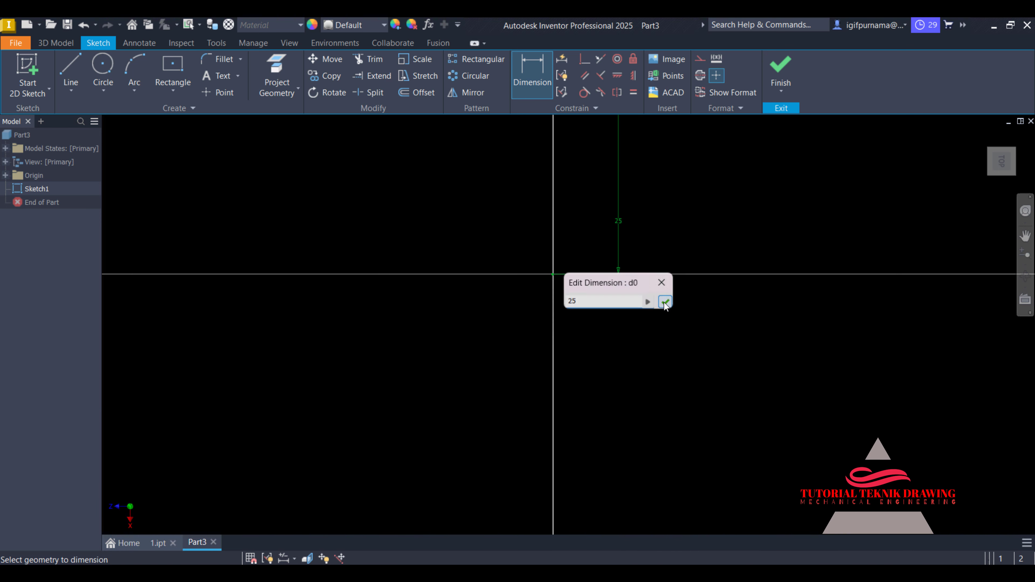
Dimension the rectangle's horizontal width as 40 mm on its upper edge
scroll(591, 345, down, 5)
scroll(603, 285, up, 9)
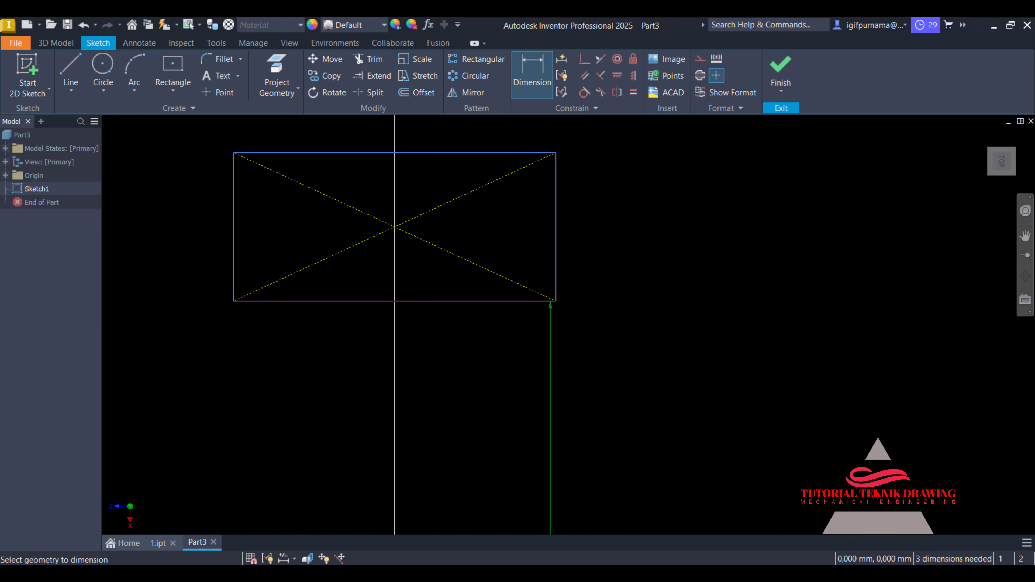
click(443, 152)
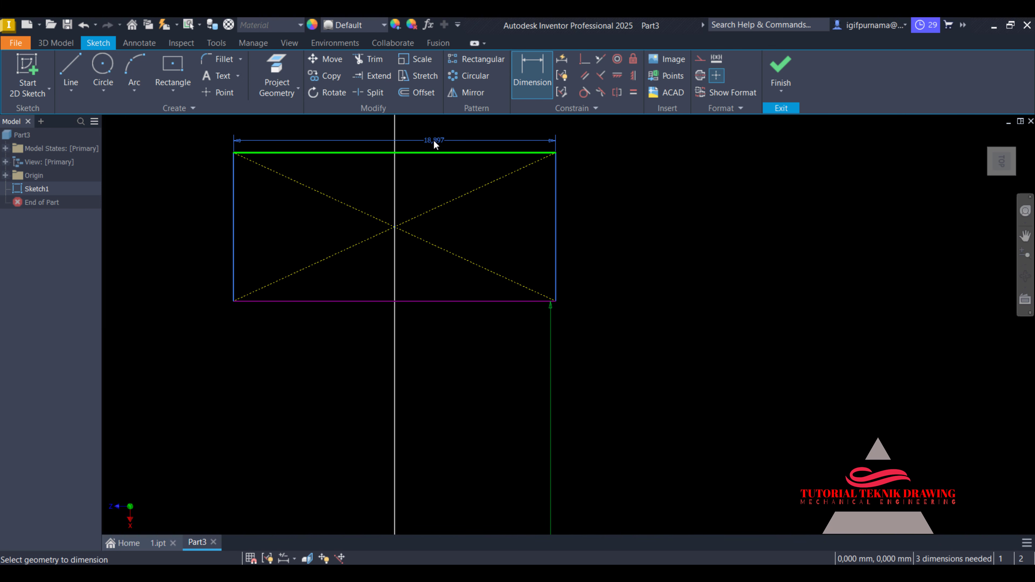
click(435, 141)
text(4)
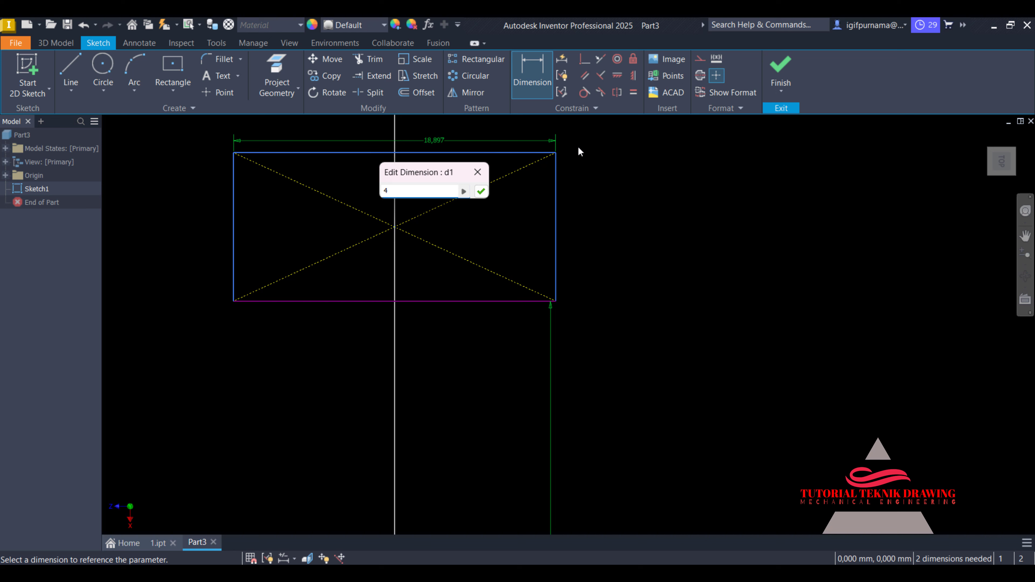
text(0)
key(Return)
scroll(575, 186, down, 2)
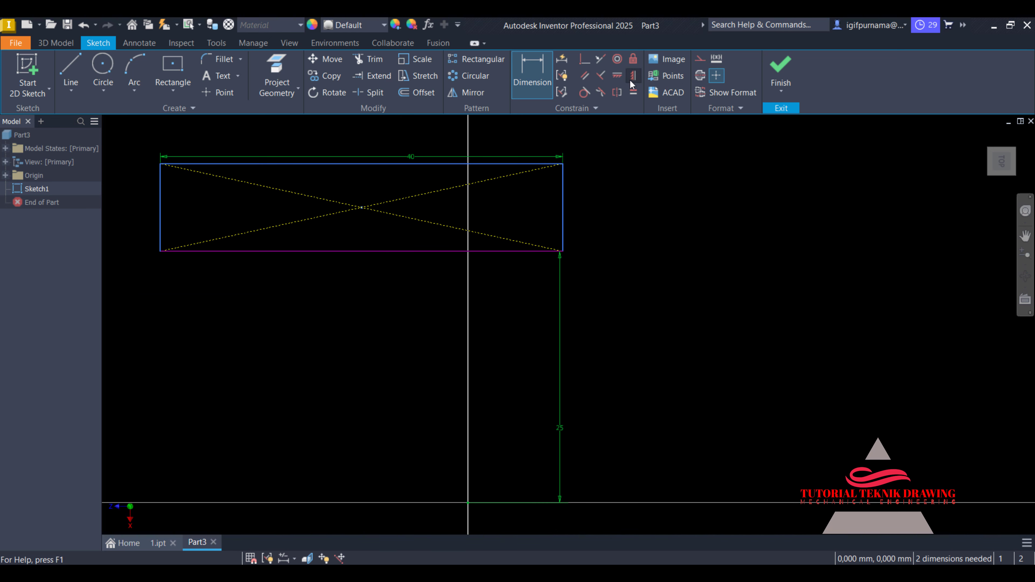
Align the rectangle's center point vertically with the origin using a Horizontal/Vertical constraint
click(619, 76)
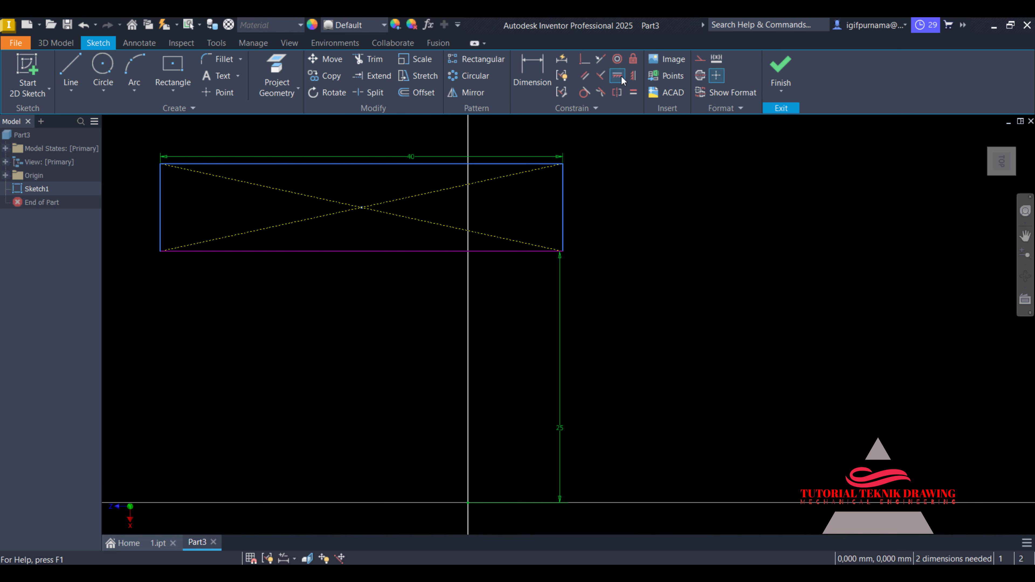
click(361, 208)
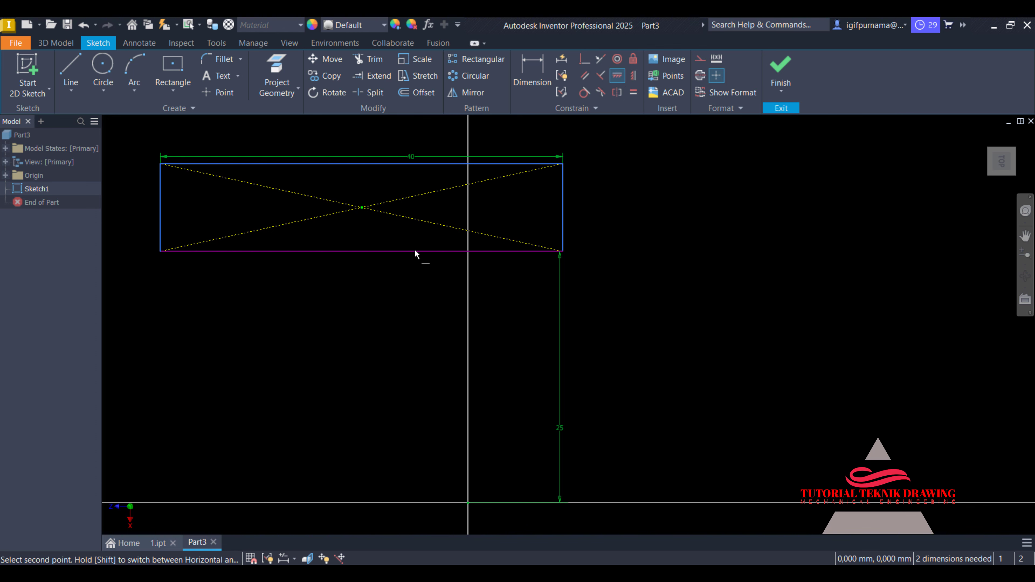
click(469, 503)
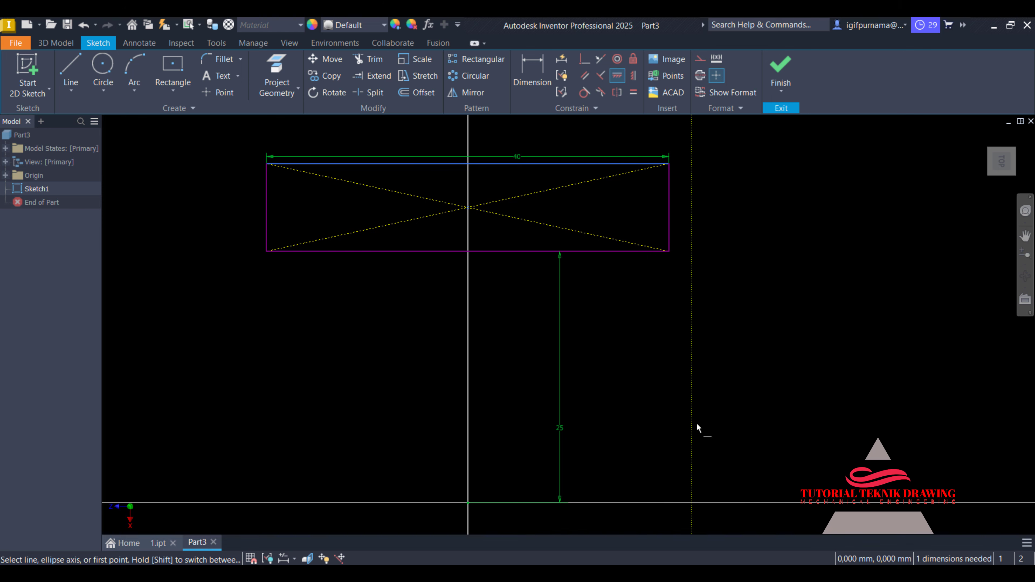
Check the ring thickness in section B-B of the reference drawing and dimension the rectangle's height as 12 mm
click(613, 575)
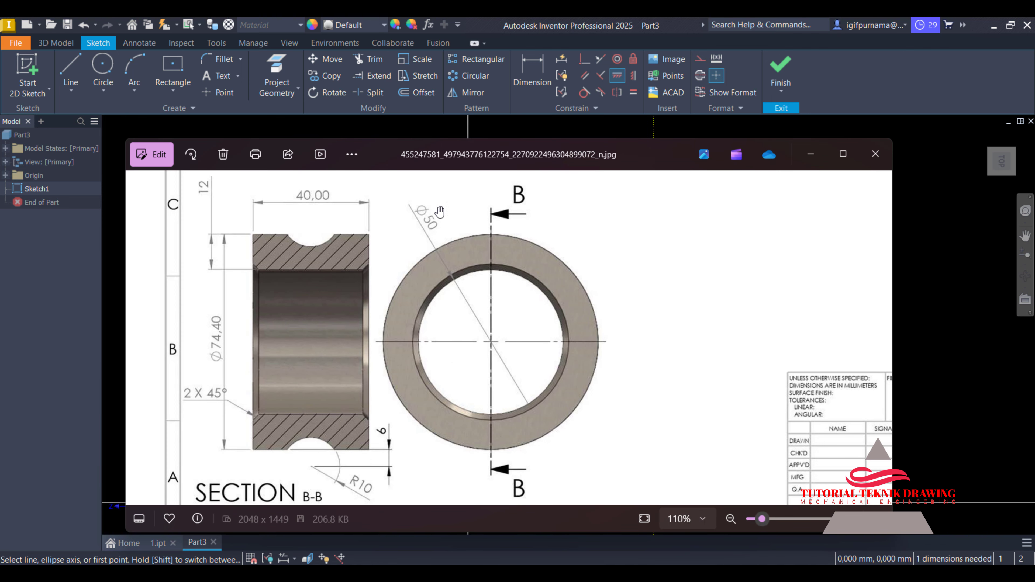
click(805, 160)
key(d)
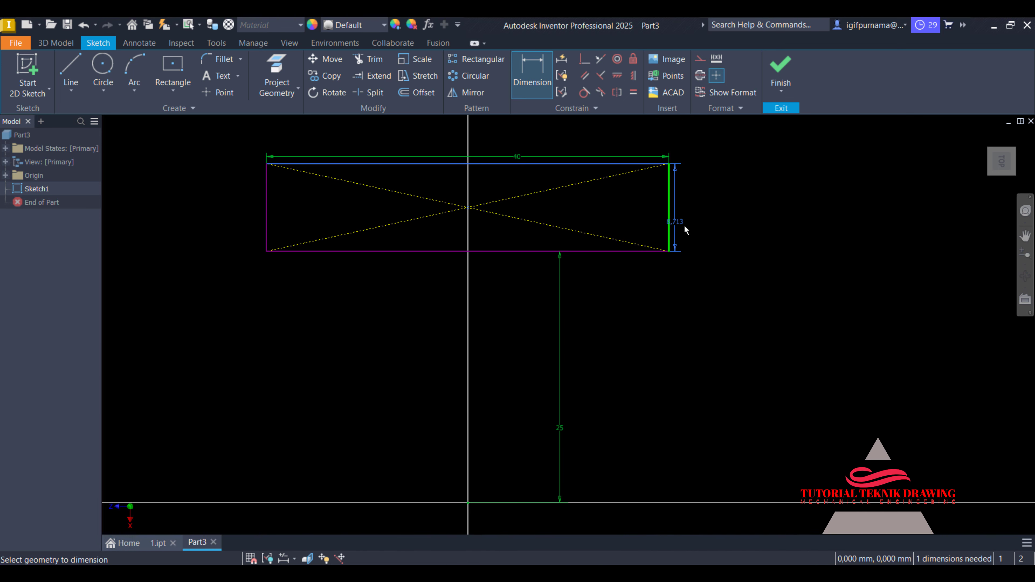
click(768, 227)
text(12)
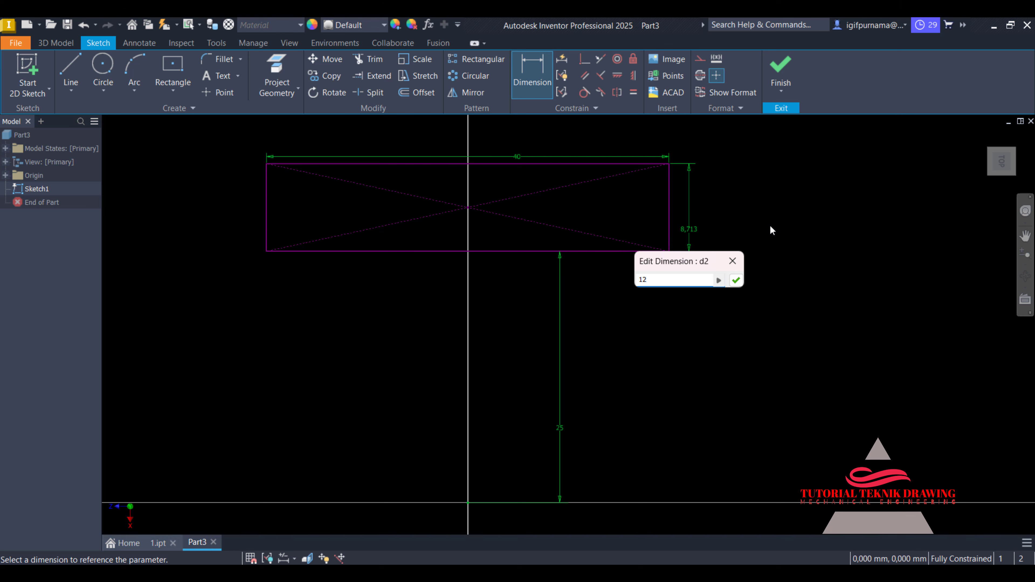
key(Return)
Consult the groove details in section B-B and draw a circle about 9 mm in diameter on the vertical axis above the rectangle
key(alt+Tab)
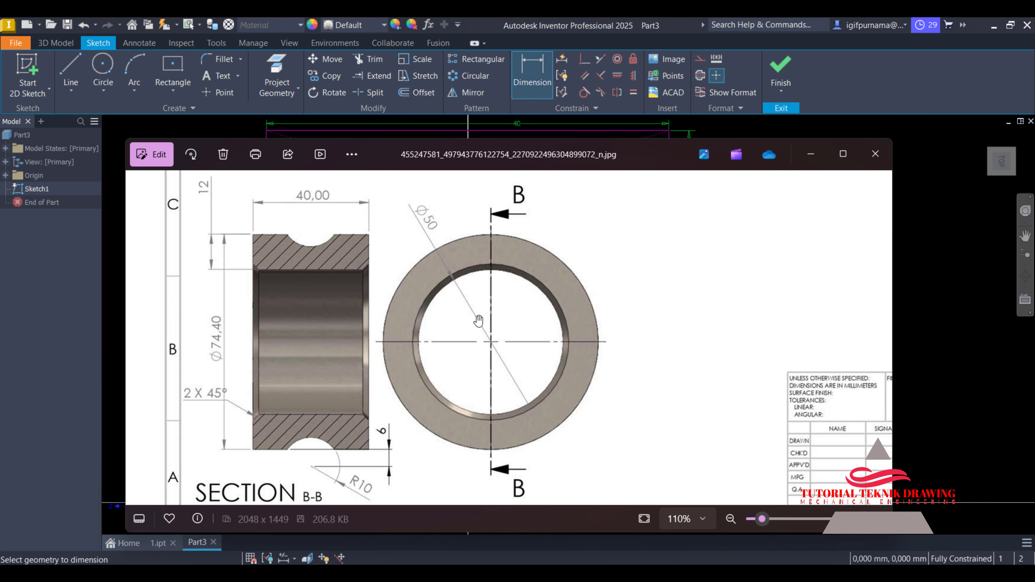
drag(422, 319, 425, 269)
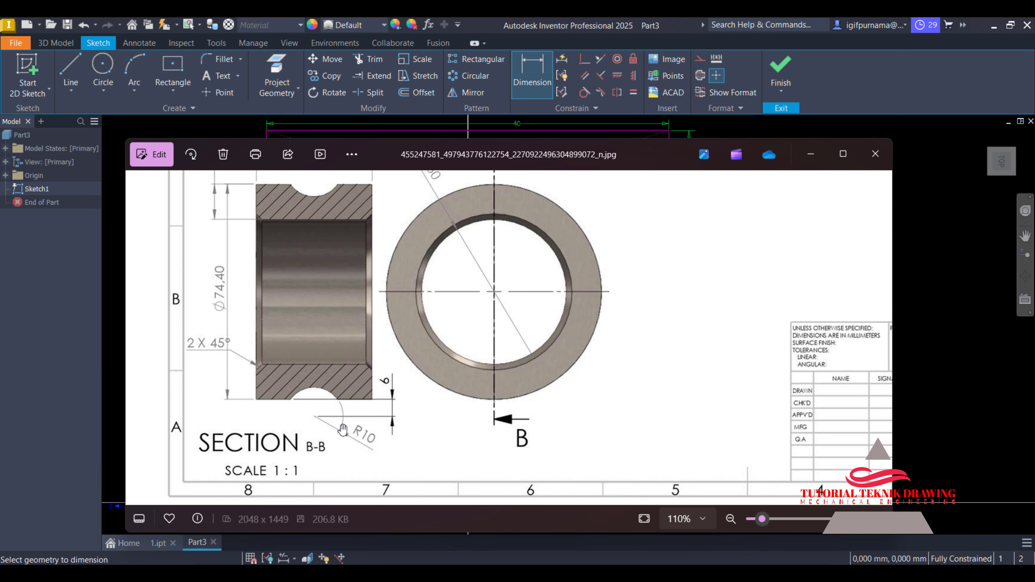
click(809, 159)
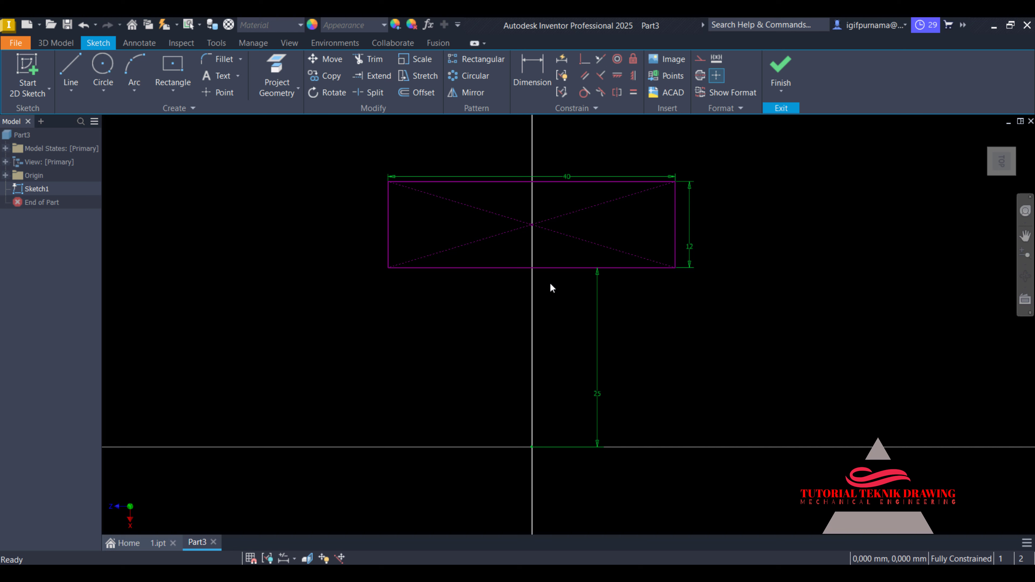
click(103, 67)
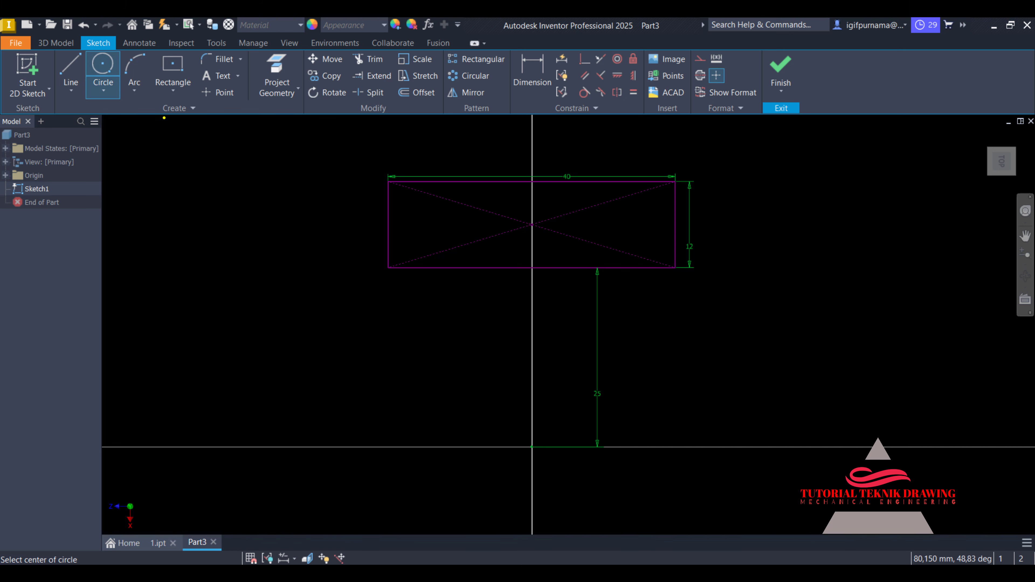
scroll(552, 220, down, 2)
scroll(550, 175, up, 3)
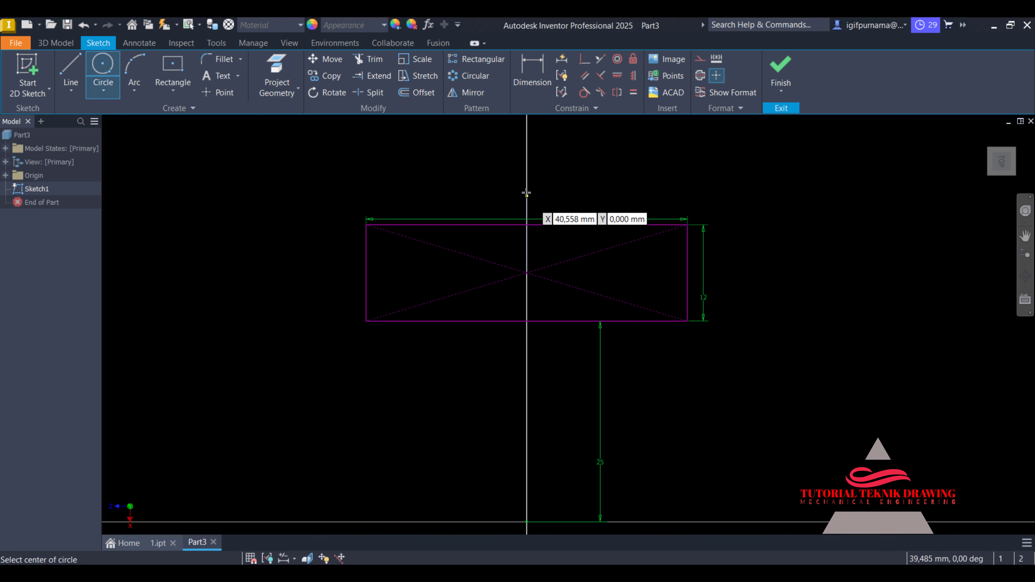
click(527, 166)
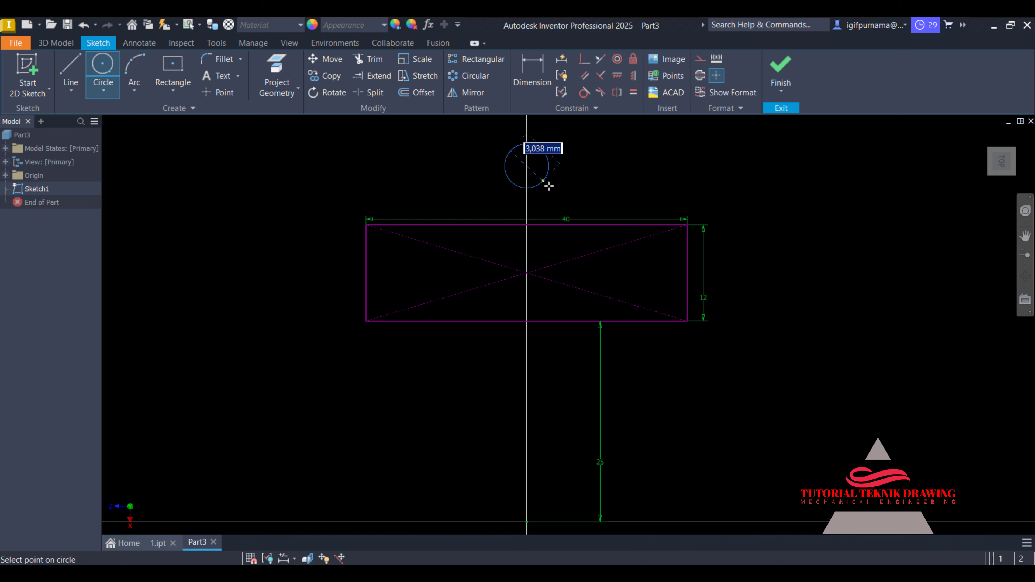
click(536, 132)
Add a 6 mm vertical dimension between the circle's center and the rectangle's upper edge
click(532, 90)
click(559, 183)
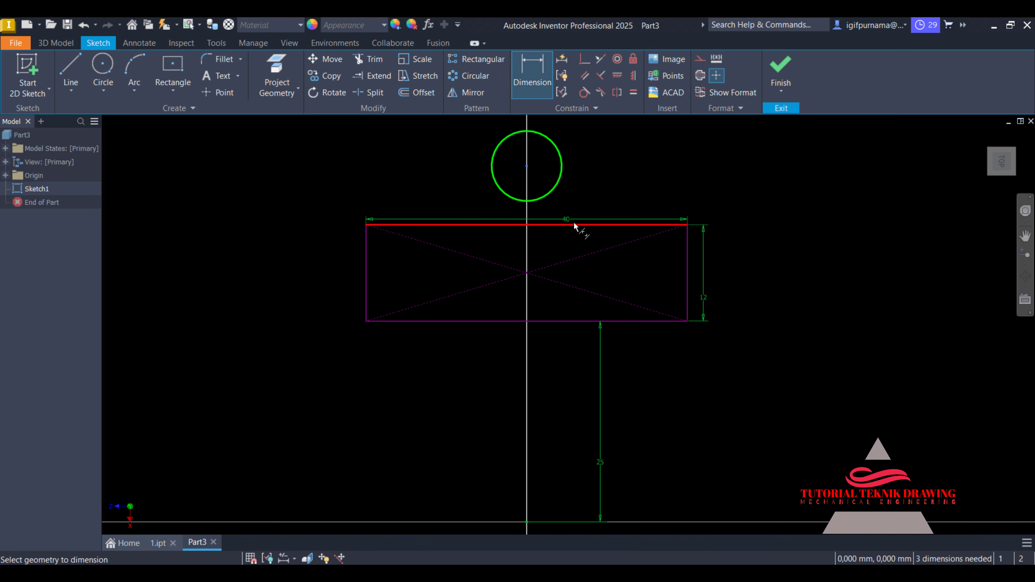
click(577, 225)
click(775, 231)
text(6)
key(Return)
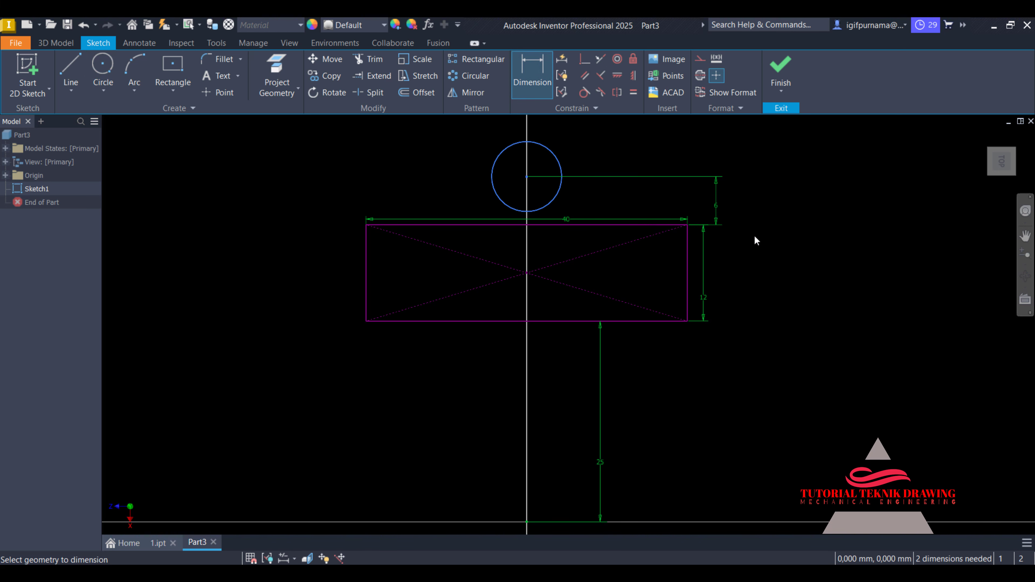
Set the circle's diameter to 20 mm and trim the circle and the rectangle's upper edge to form the groove arc
click(560, 165)
click(630, 169)
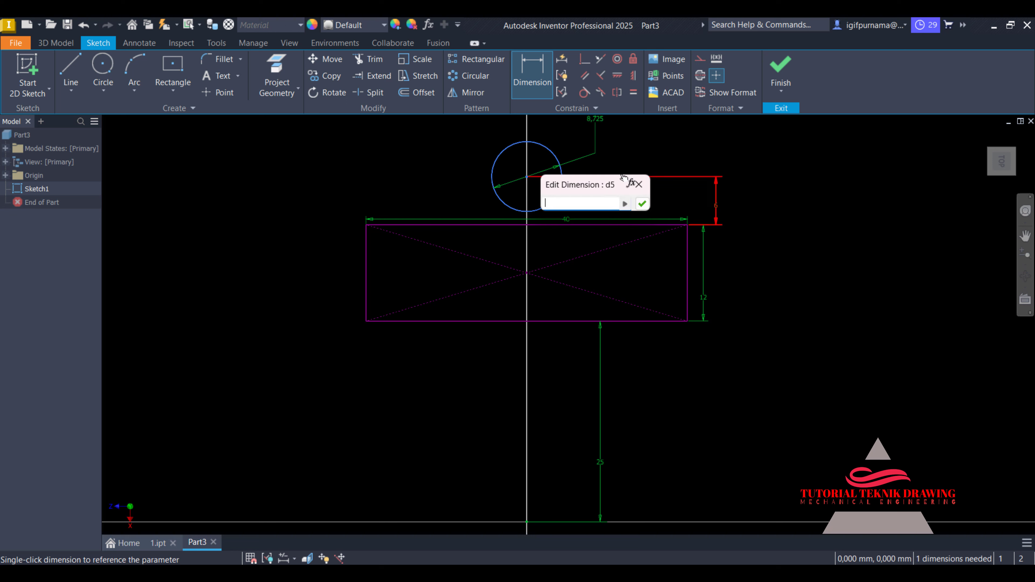
text(20)
key(Return)
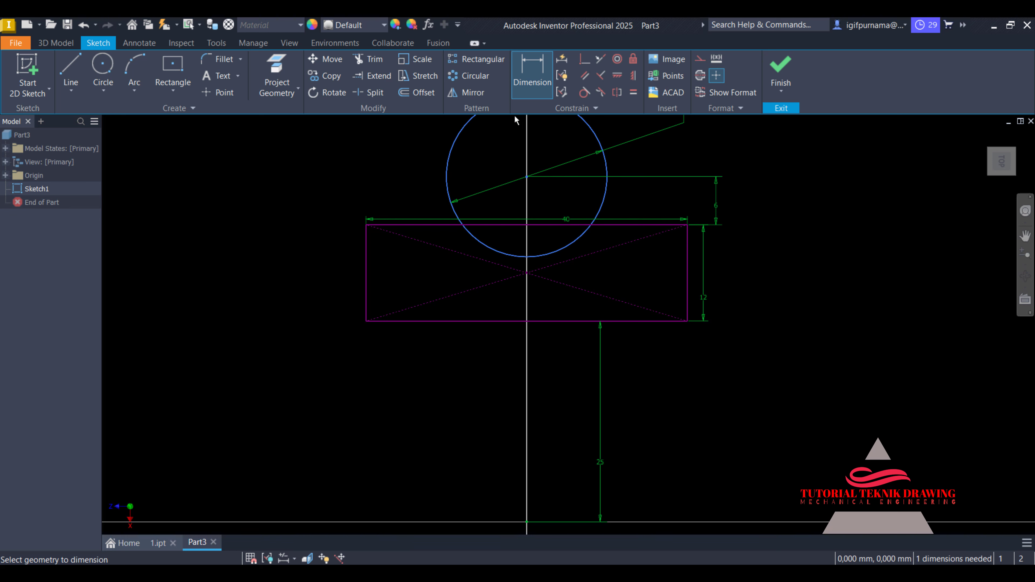
click(362, 62)
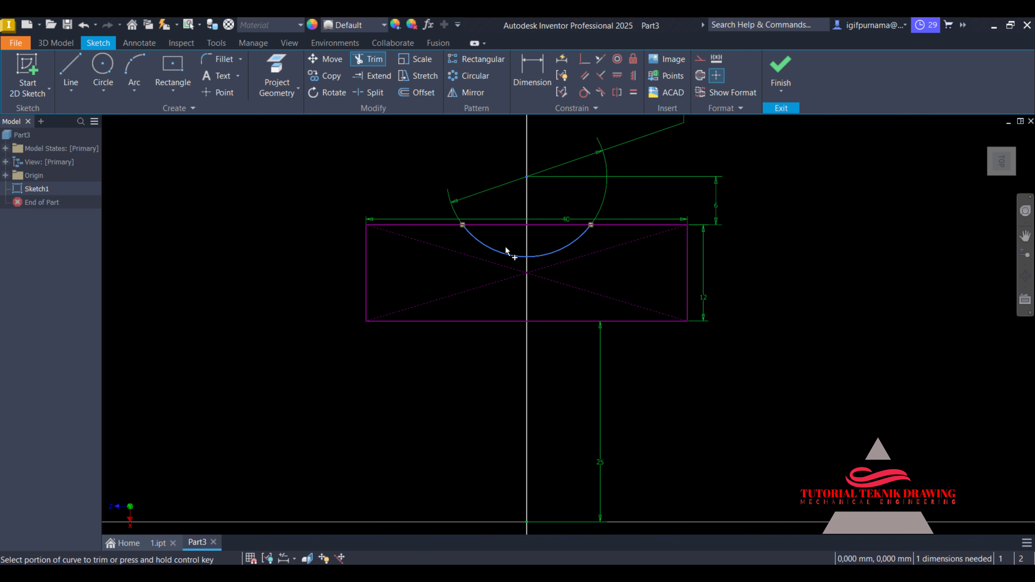
click(513, 225)
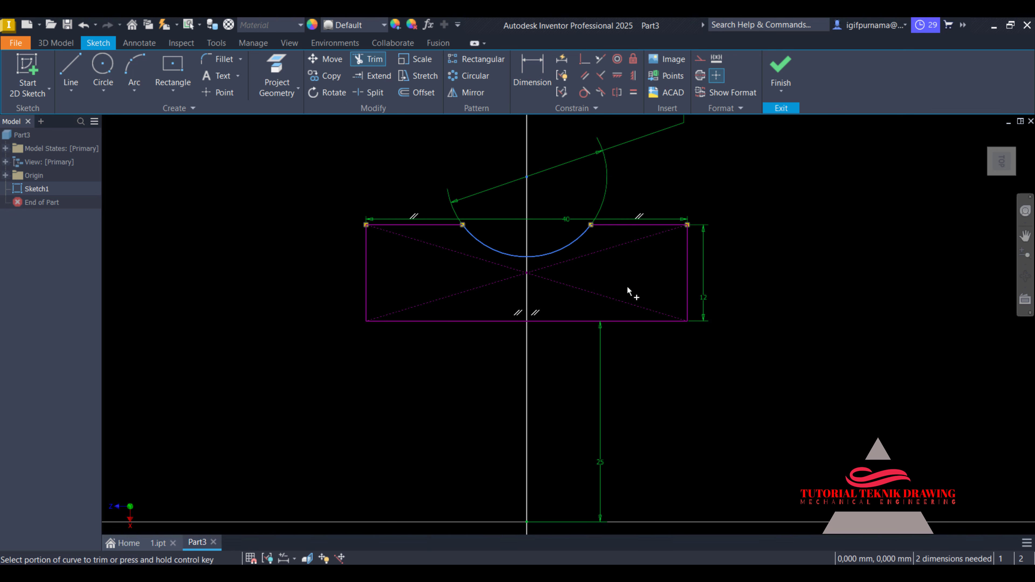
Draw a horizontal line about 17 mm long from the origin as the revolution axis and finish the sketch
click(70, 71)
scroll(504, 321, down, 3)
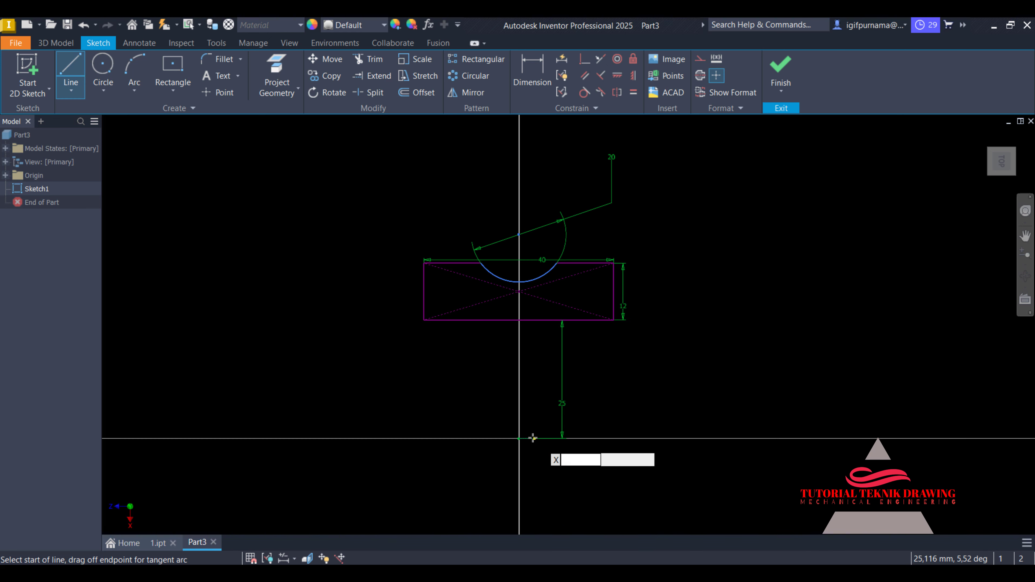
click(518, 439)
click(602, 439)
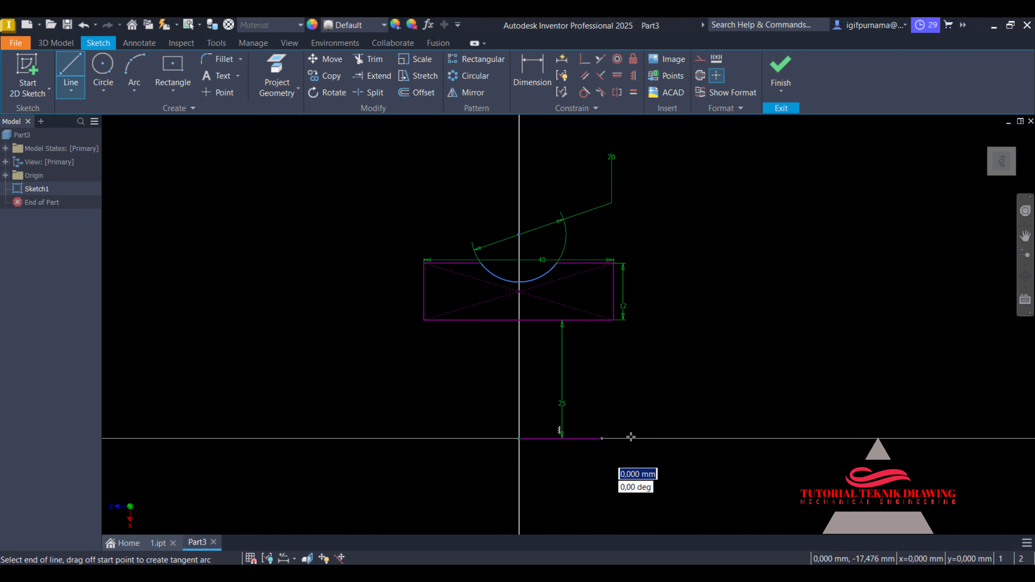
right_click(676, 306)
click(711, 310)
click(780, 80)
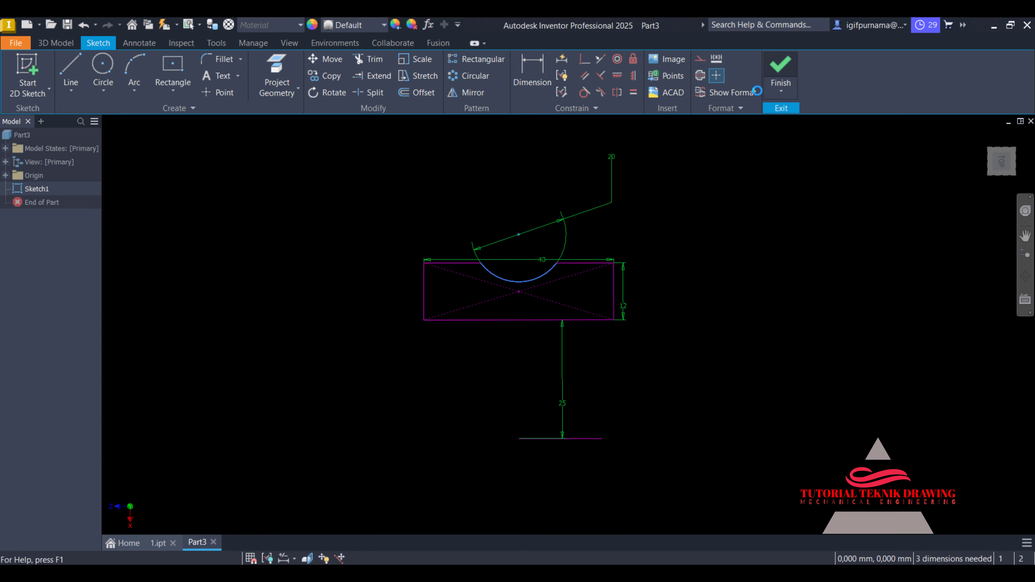
Revolve the grooved profile a full 360 degrees around the line at the origin
click(102, 71)
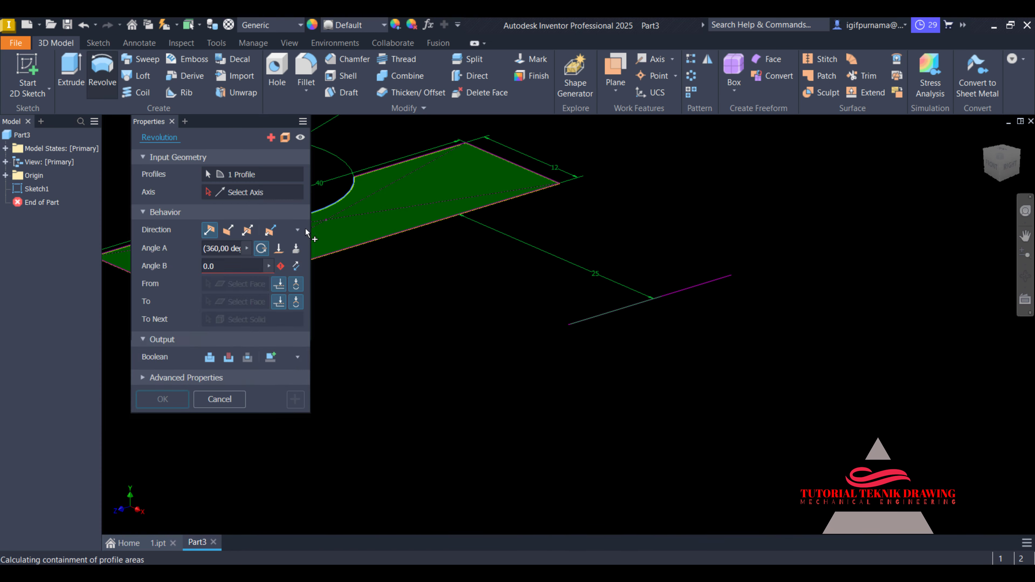
click(404, 199)
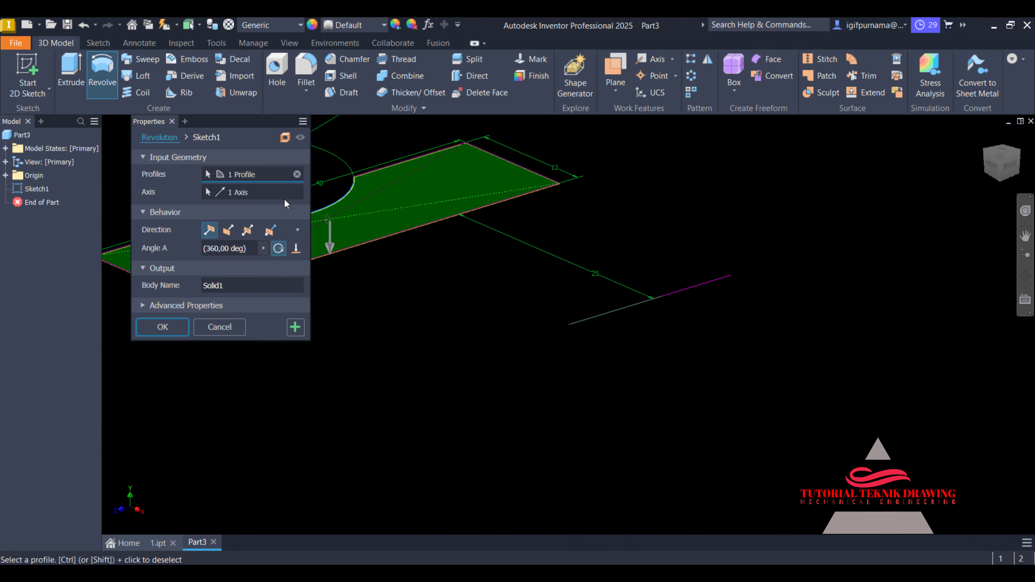
click(232, 196)
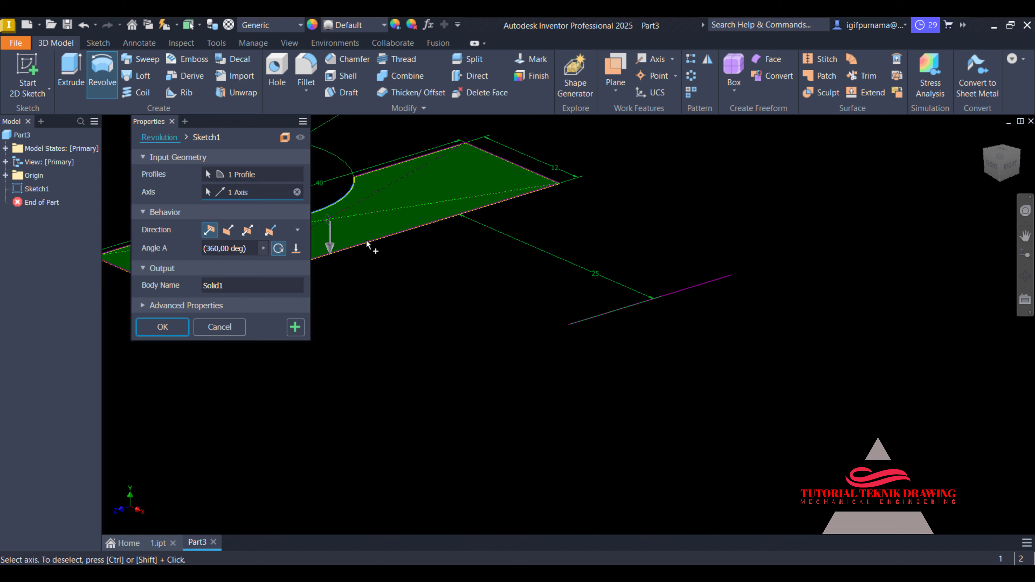
click(697, 291)
click(162, 327)
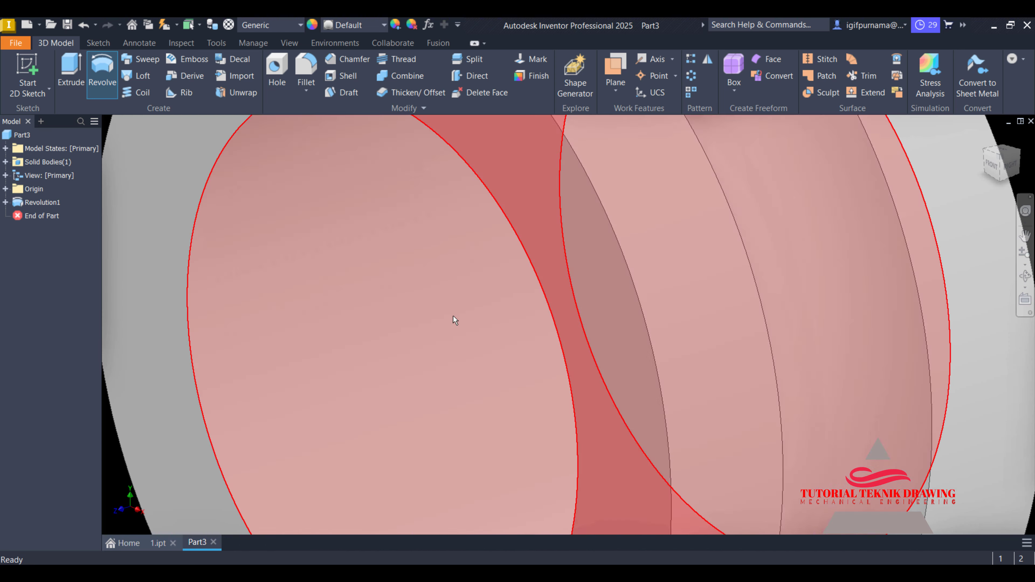
Chamfer both circular edges of the ring's bore with a distance of 2 mm
click(340, 65)
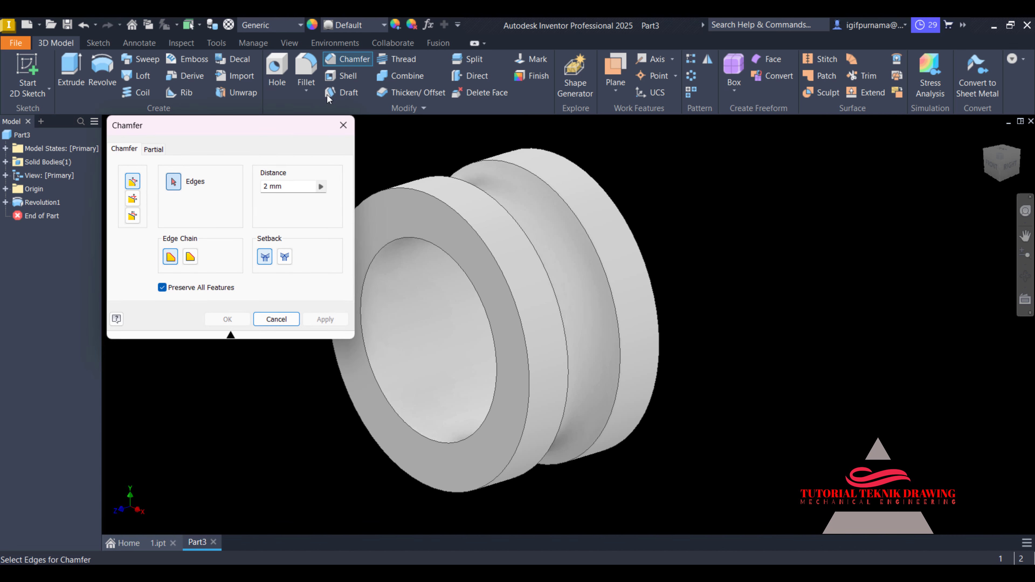
click(376, 280)
click(1026, 276)
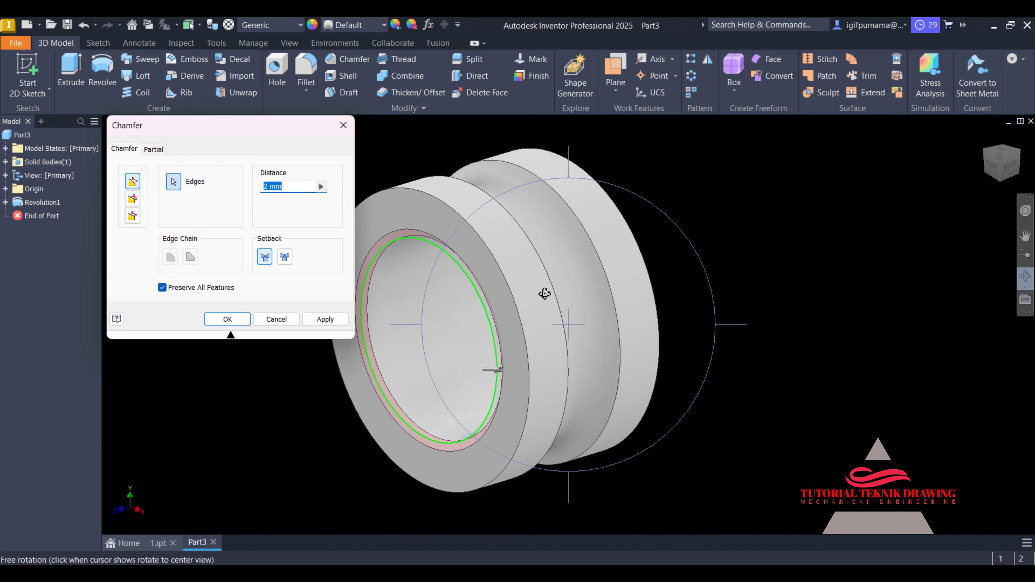
drag(538, 294, 522, 220)
right_click(522, 221)
click(562, 224)
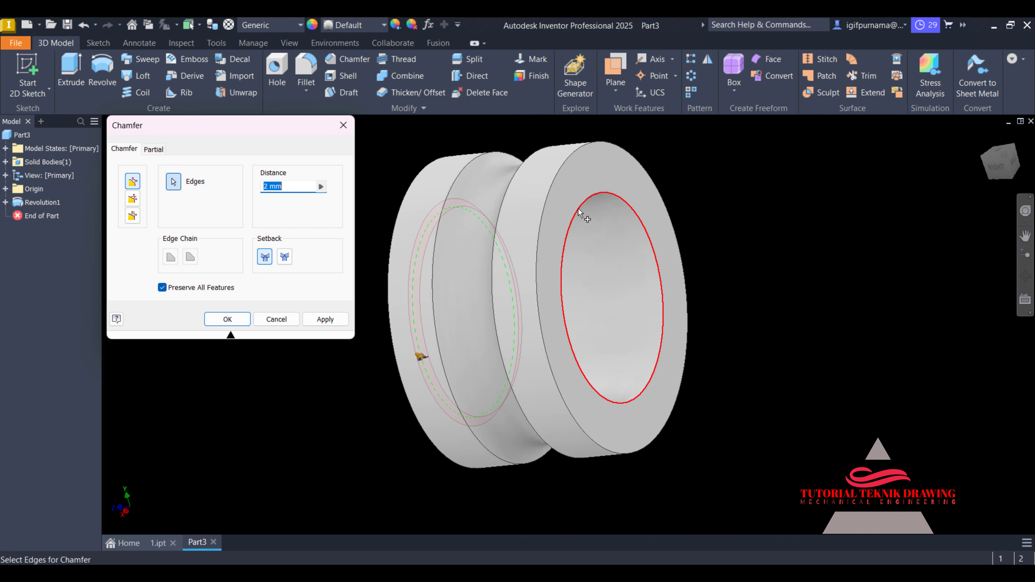
click(227, 319)
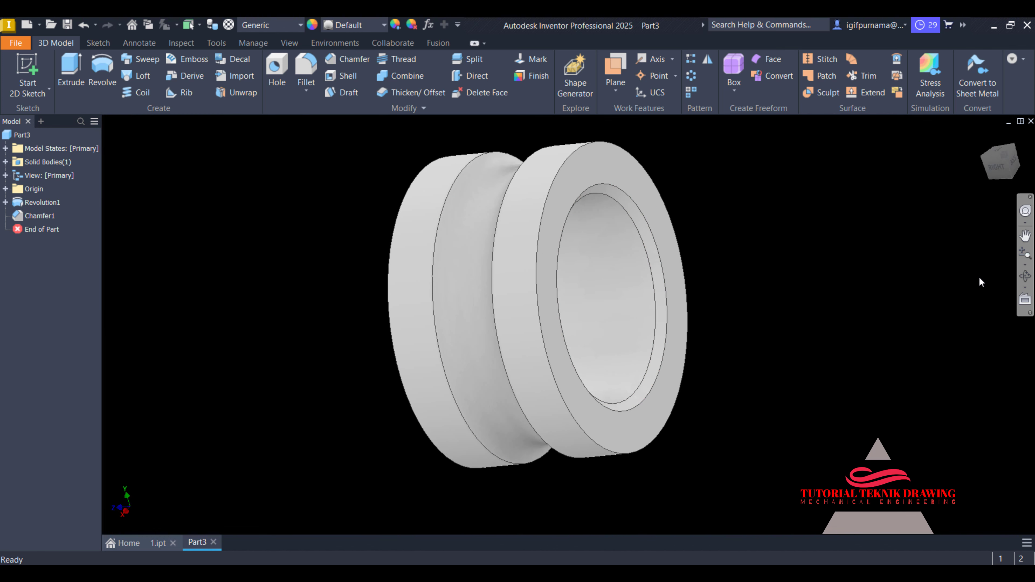
Apply the Chrome - Polished Black appearance to the grooved inner ring
click(1026, 277)
drag(617, 234, 705, 185)
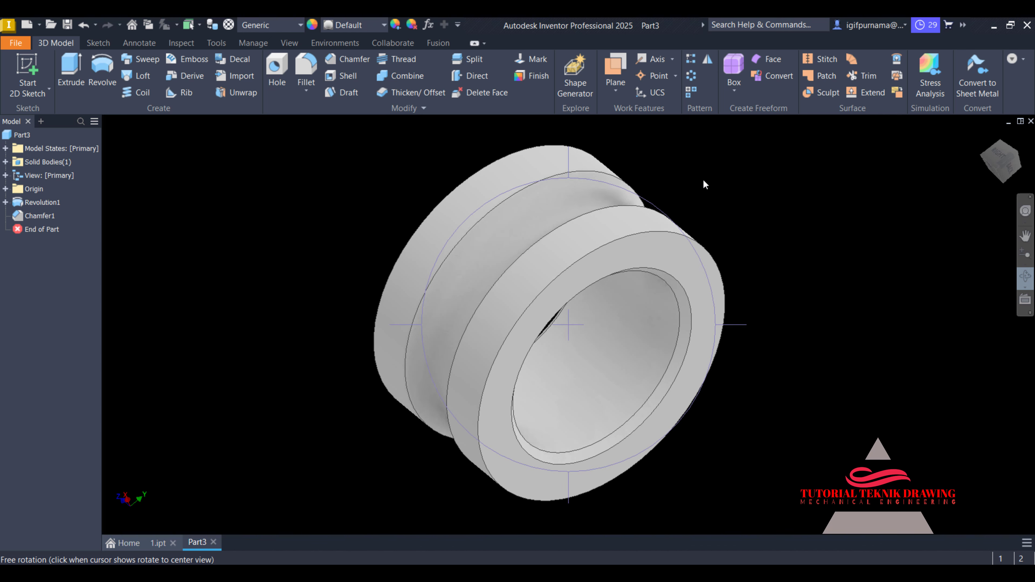
right_click(704, 181)
click(741, 182)
click(348, 31)
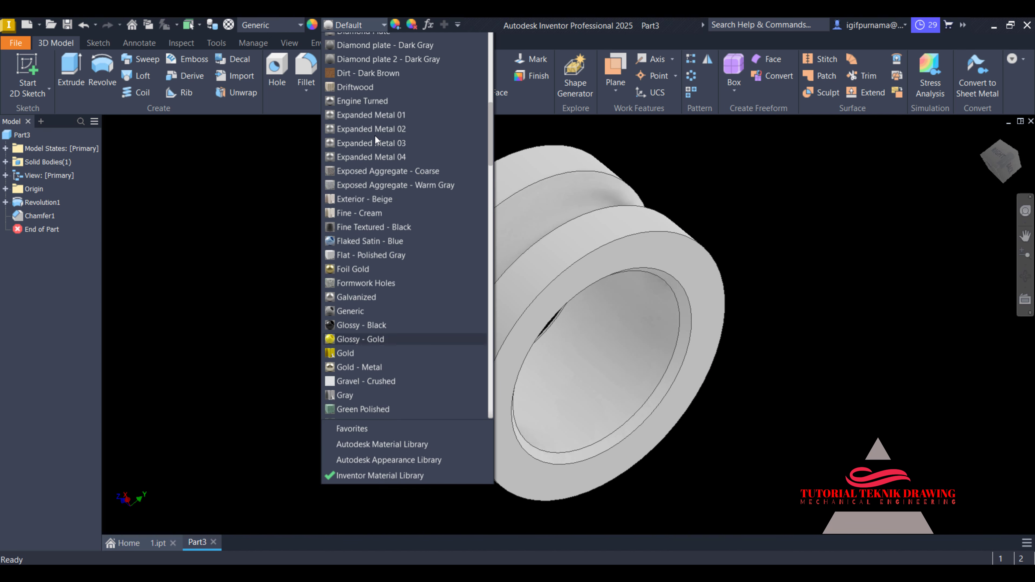
scroll(400, 121, up, 7)
scroll(408, 198, up, 2)
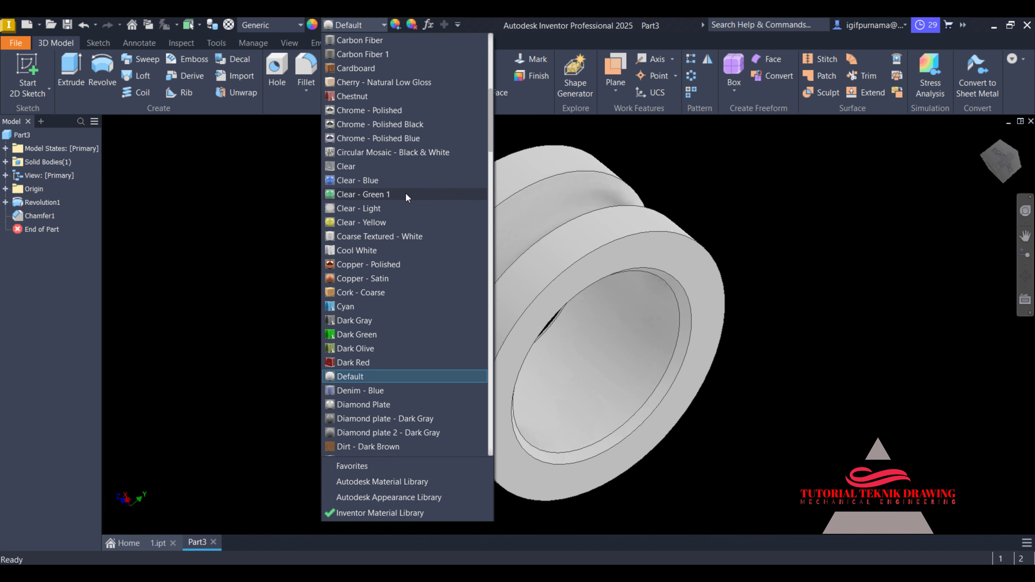
click(406, 127)
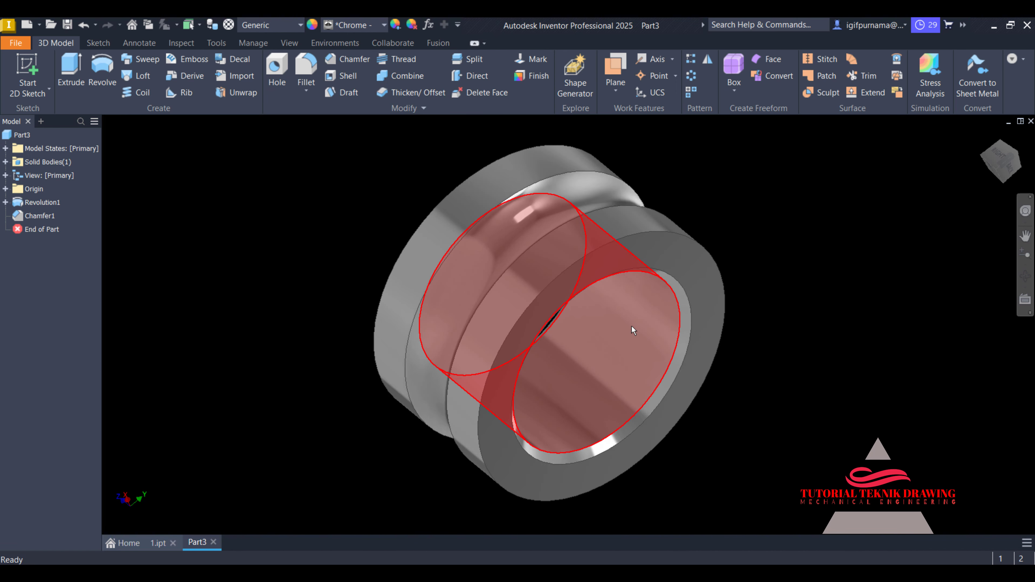
scroll(617, 307, up, 1)
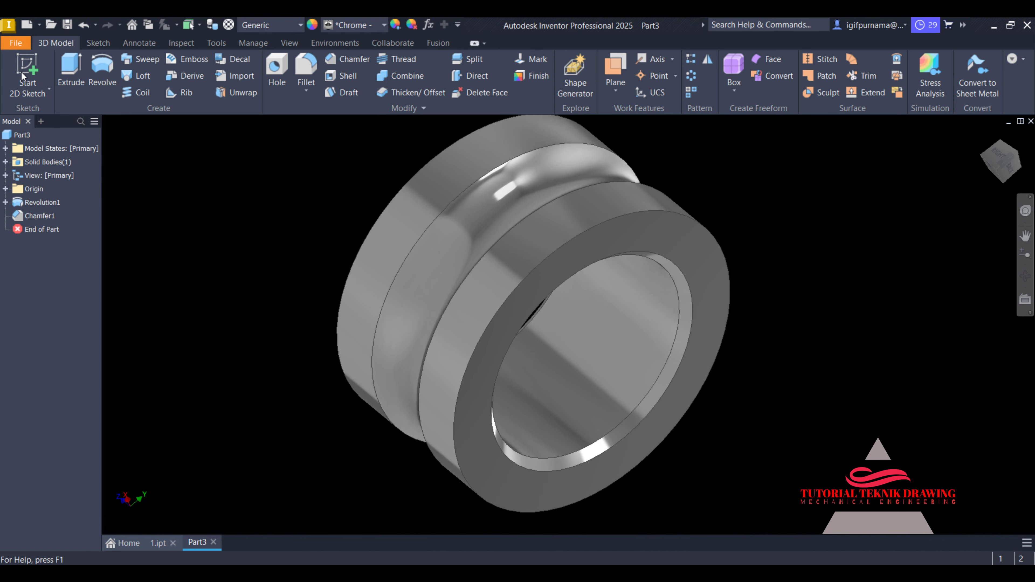
Save the inner ring part under the file name 2 in New folder (14)
click(15, 43)
click(39, 164)
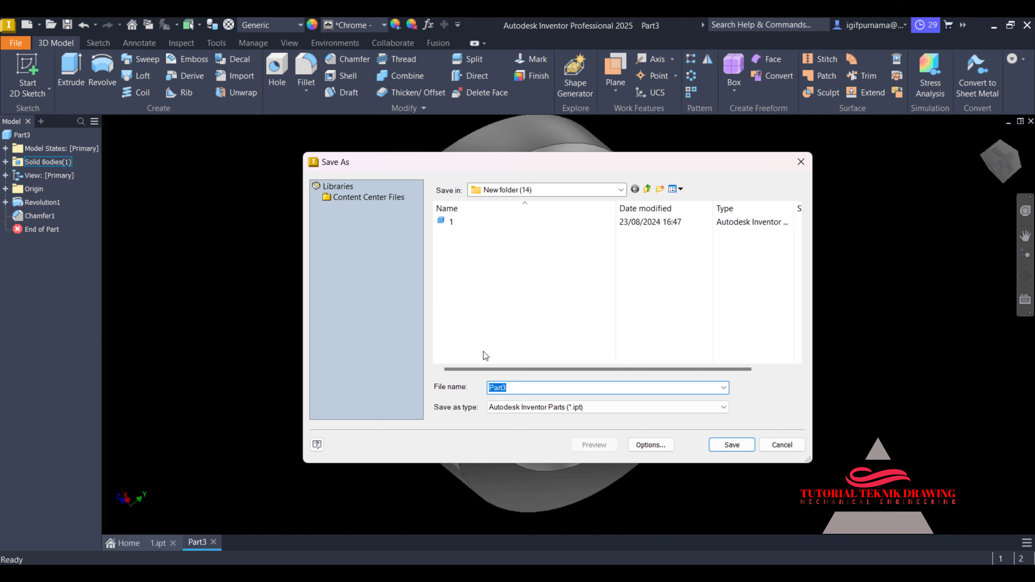
text(2)
click(732, 445)
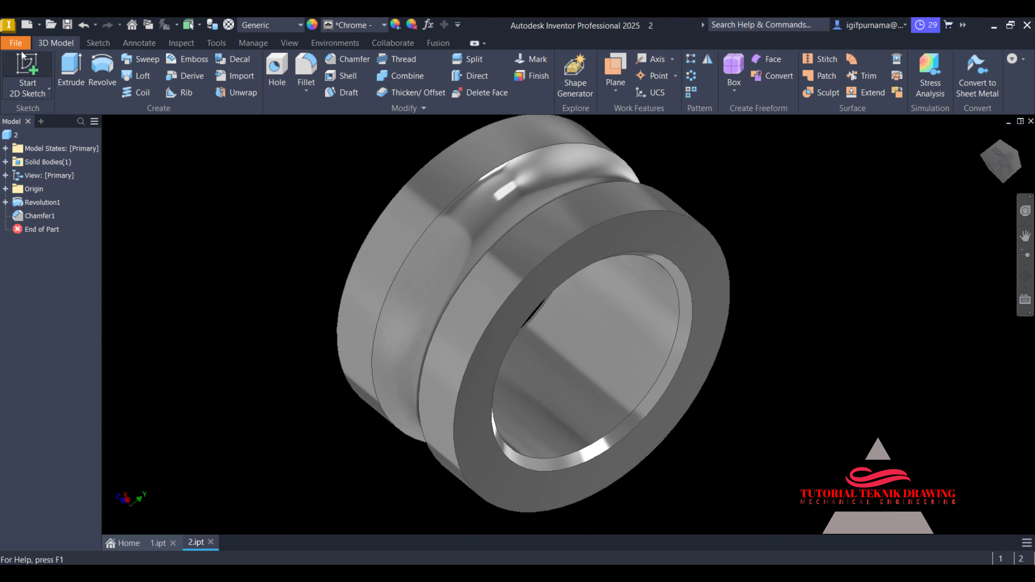
Create a new part from the metric Standard (mm).ipt template and check the ball cage dimensions in section C-C of the reference drawing
click(15, 42)
click(45, 94)
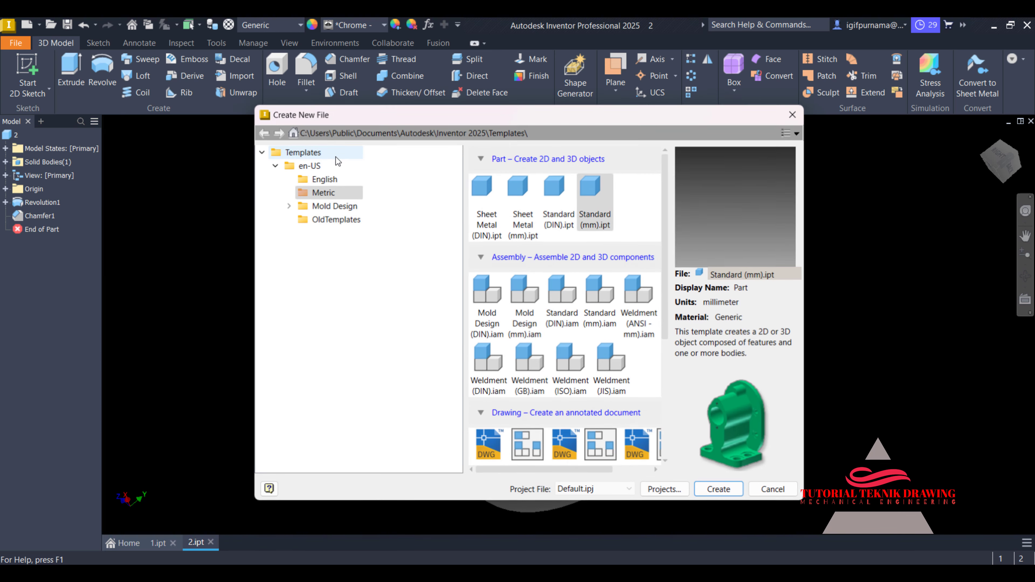
click(716, 491)
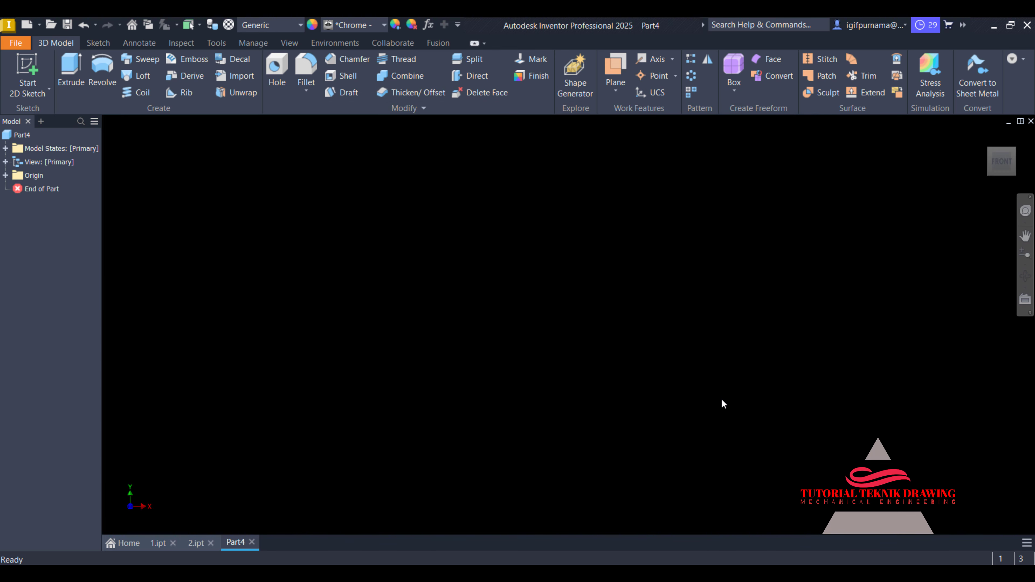
click(616, 574)
scroll(534, 280, down, 5)
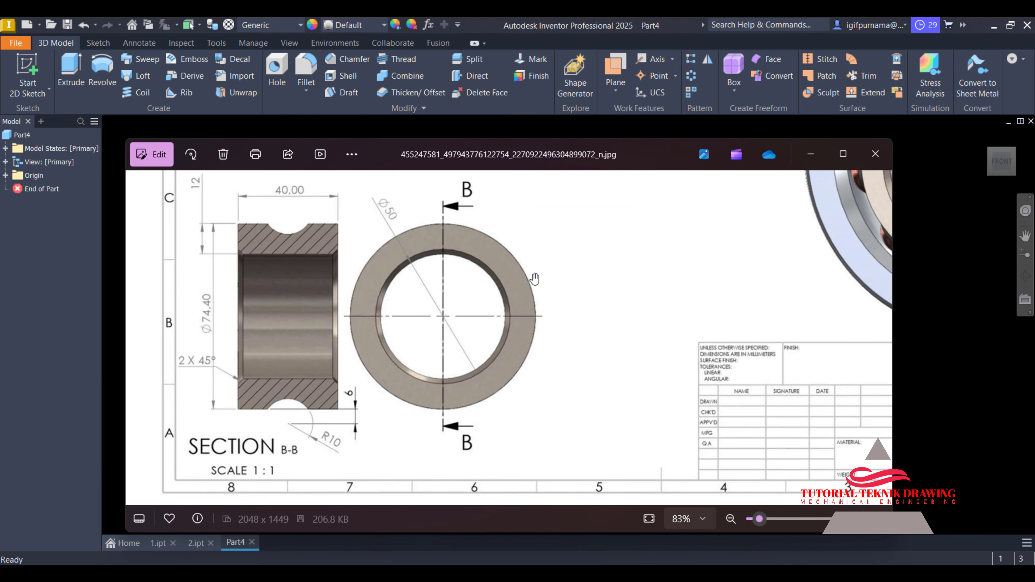
drag(546, 262, 523, 323)
scroll(523, 323, up, 4)
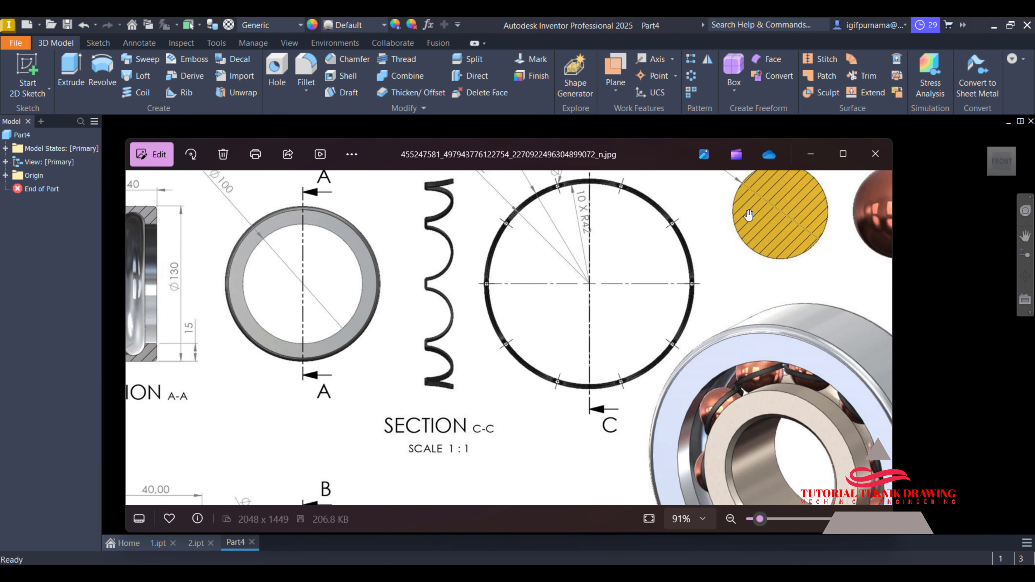
click(812, 154)
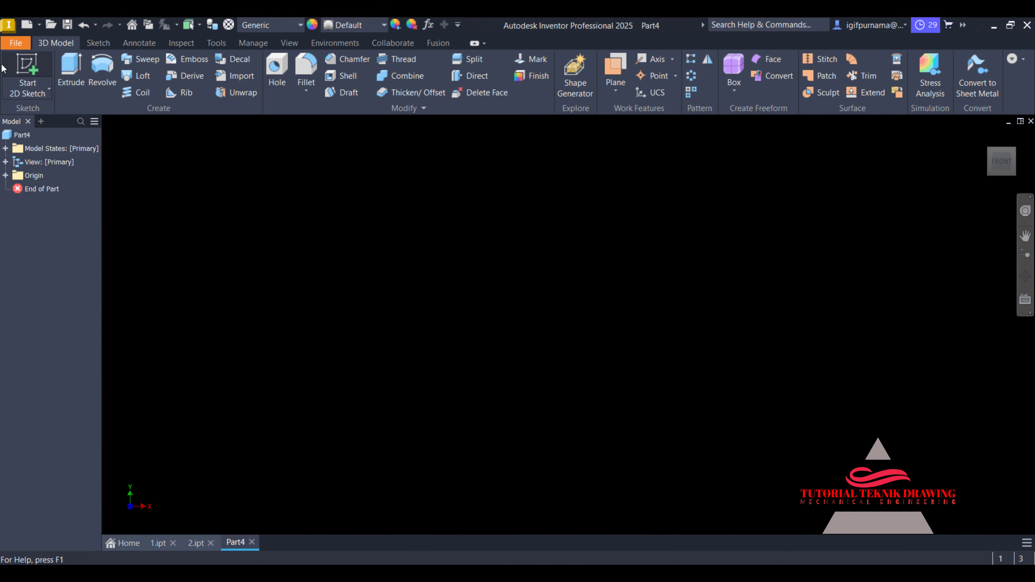
Start a sketch on the XZ plane and draw two concentric circles at the origin, the outer one about 20 mm in diameter
click(29, 94)
click(46, 114)
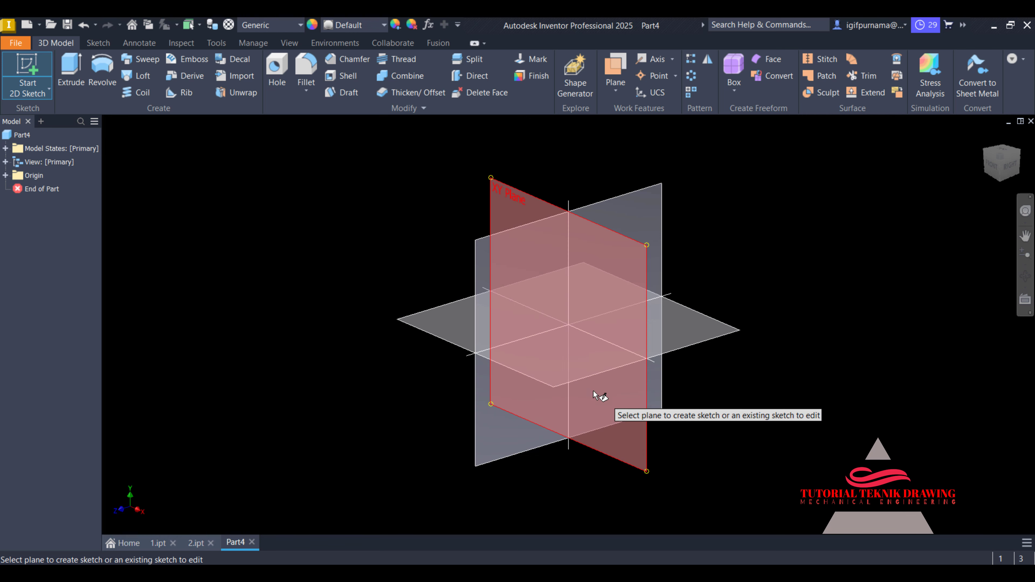
click(586, 368)
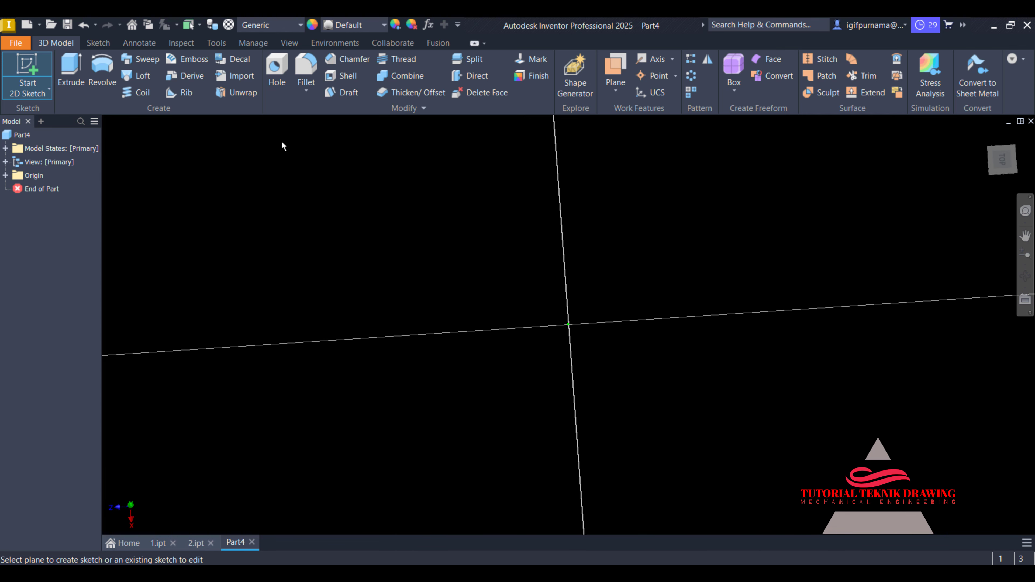
key(c)
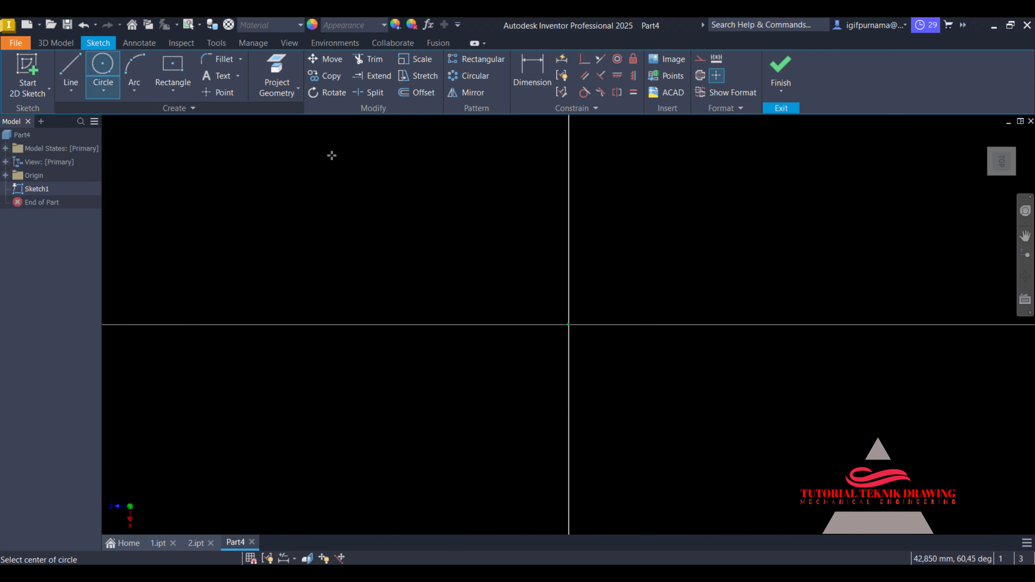
click(569, 326)
click(574, 204)
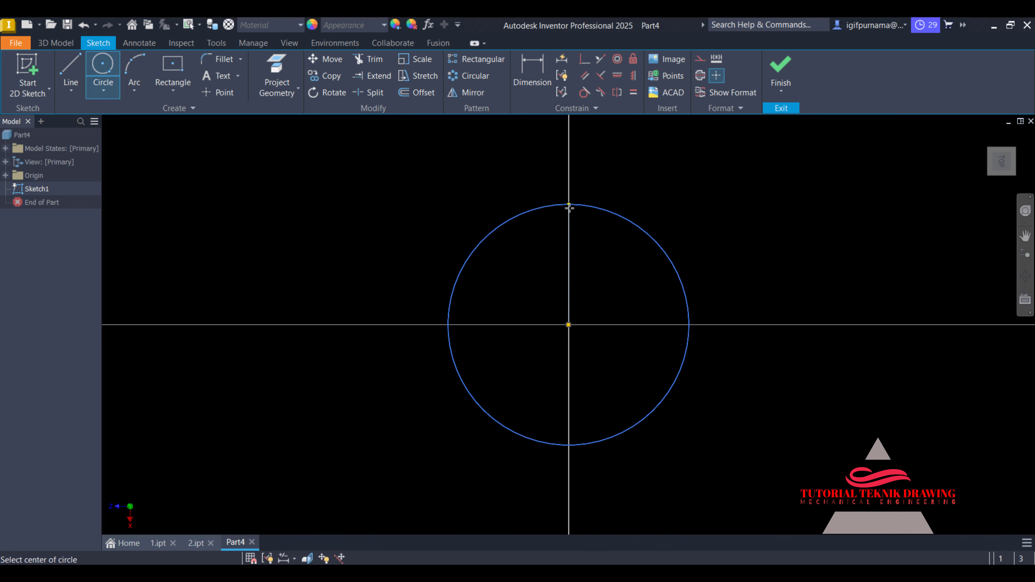
click(569, 325)
click(569, 284)
Set the outer circle's diameter to 88 mm and the inner circle's to 84 mm, and finish the sketch
key(d)
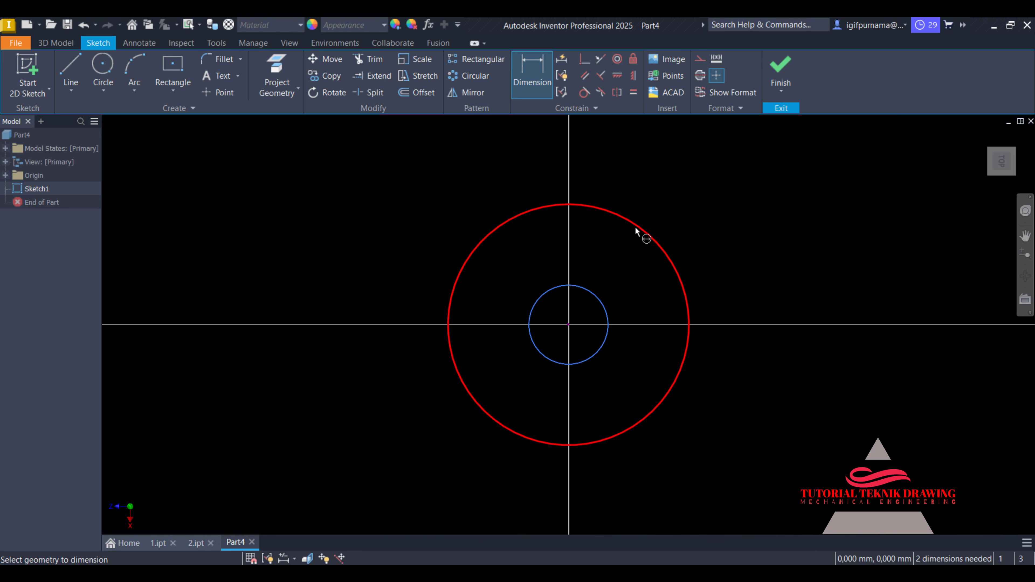
click(644, 231)
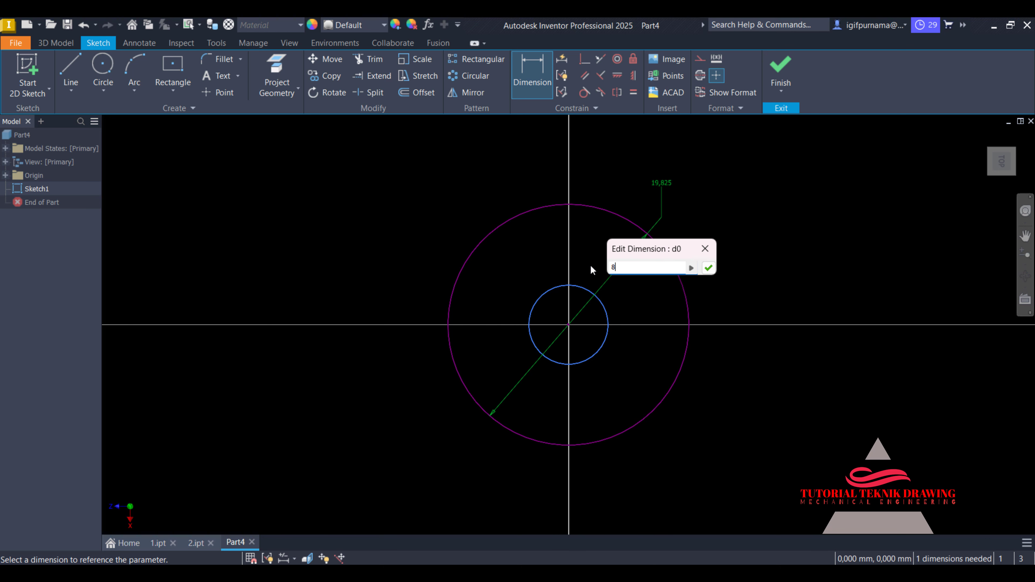
text(8)
key(Return)
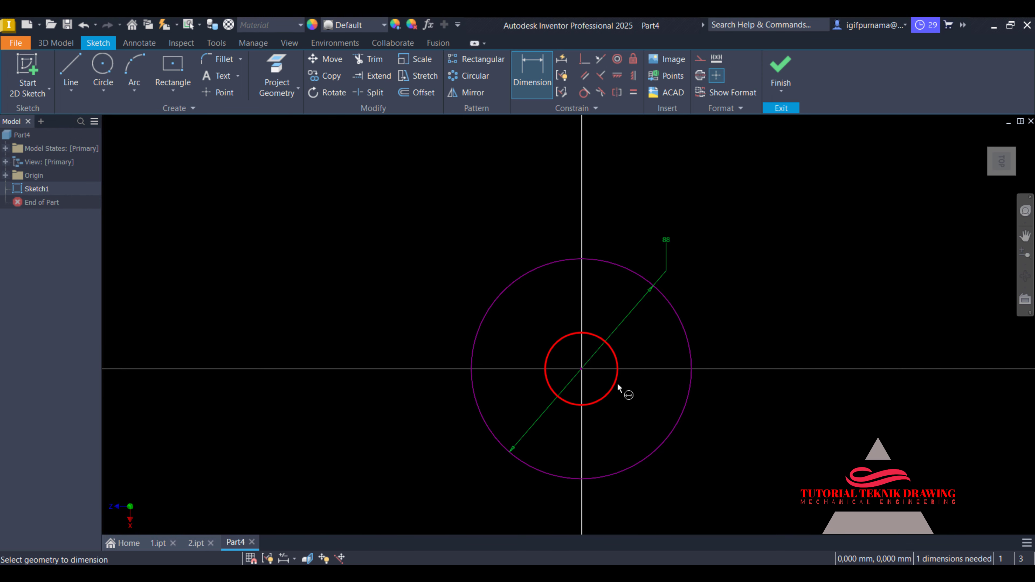
click(618, 386)
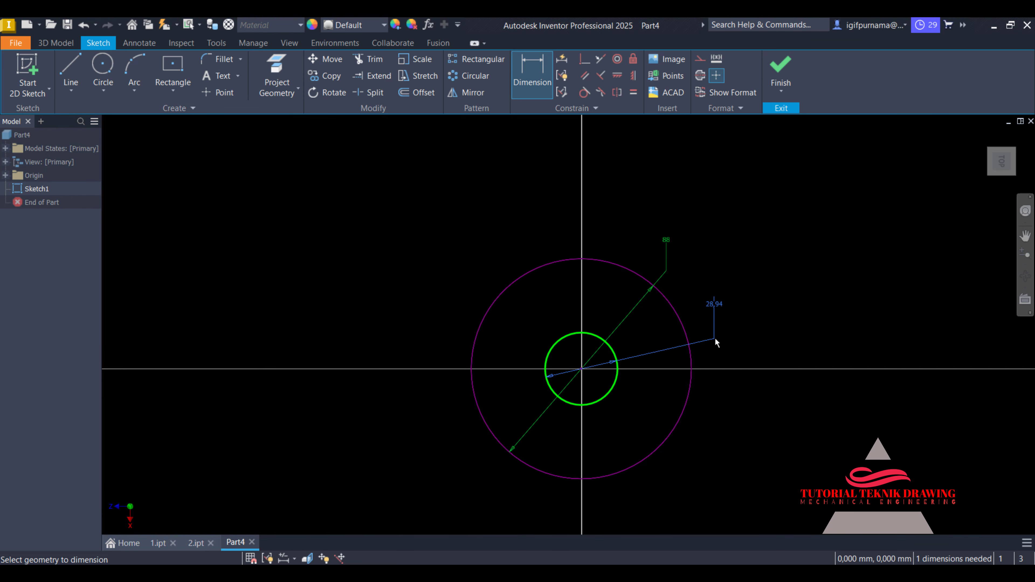
click(730, 324)
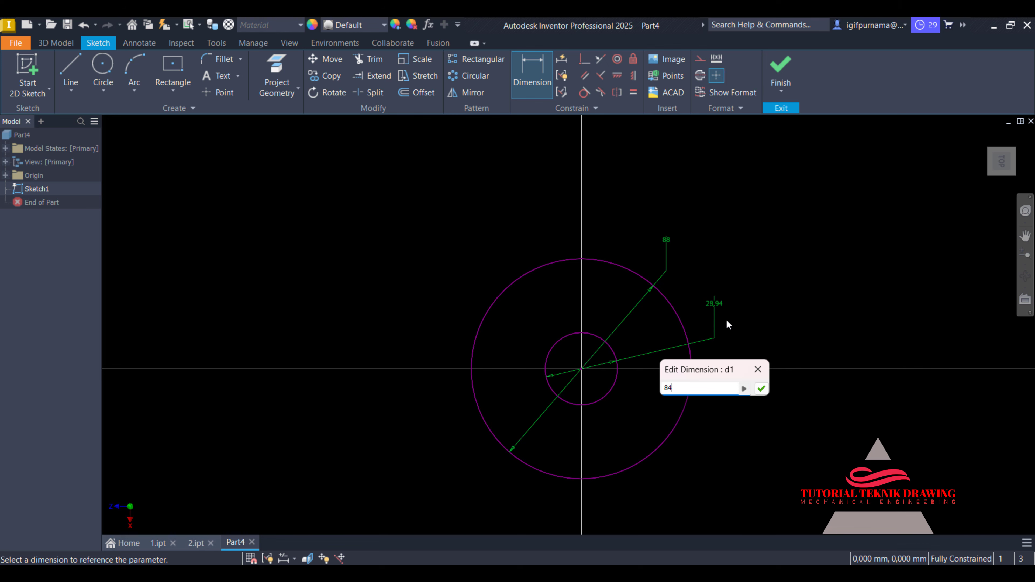
key(Return)
click(779, 75)
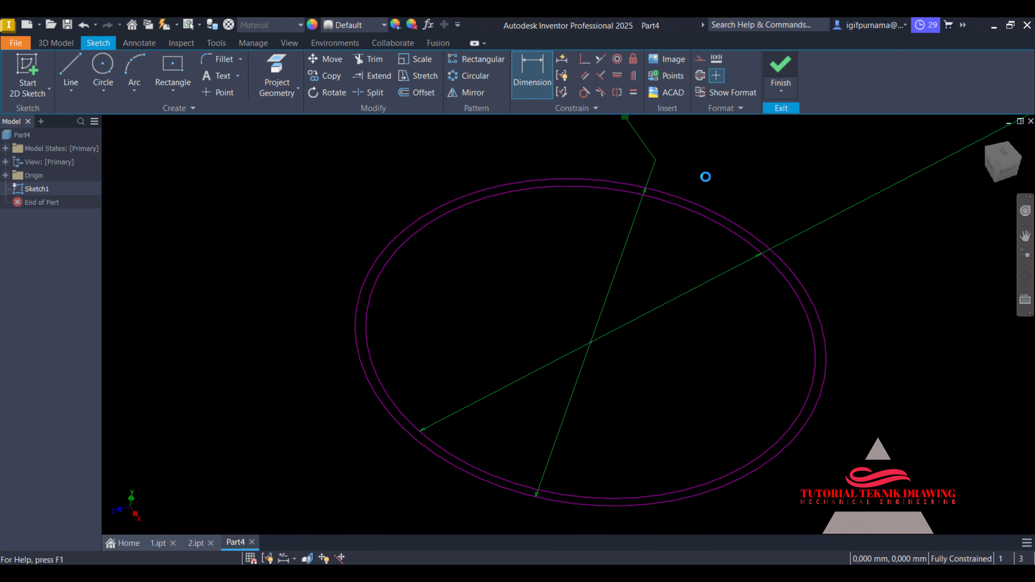
Extrude the thin profile between the two circles symmetrically to a total distance of 20 mm
key(e)
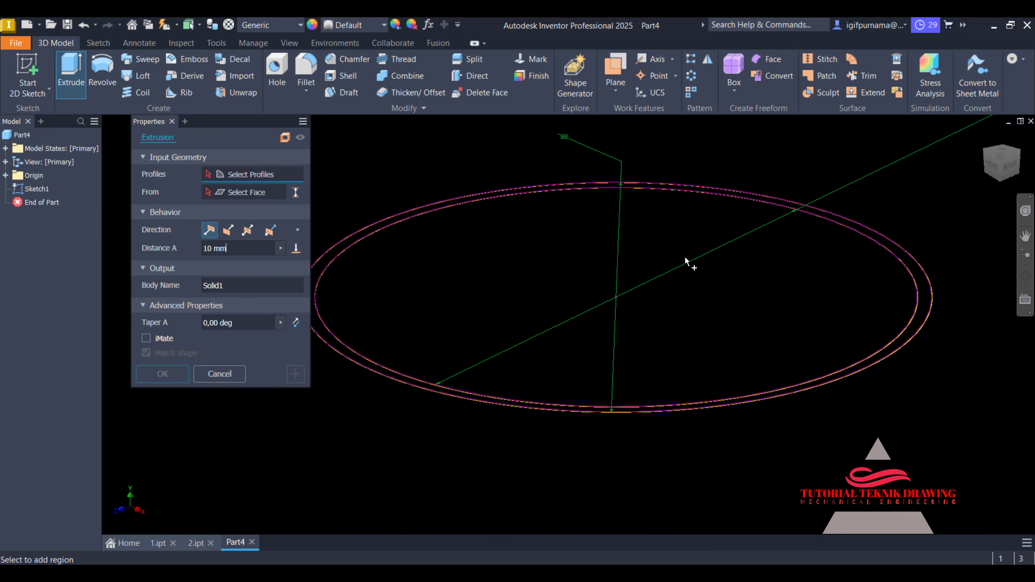
scroll(362, 234, up, 3)
click(359, 229)
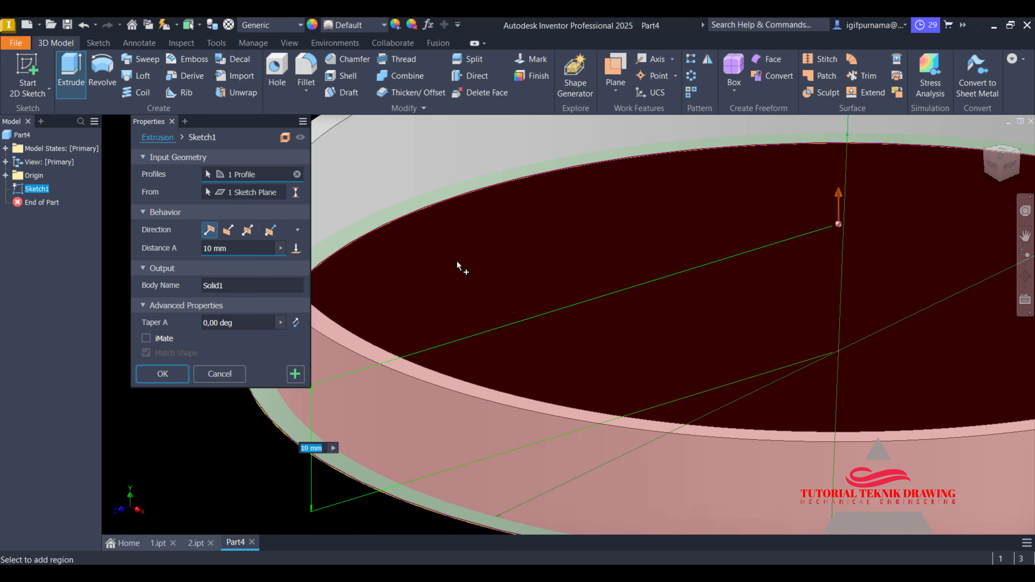
scroll(457, 261, down, 5)
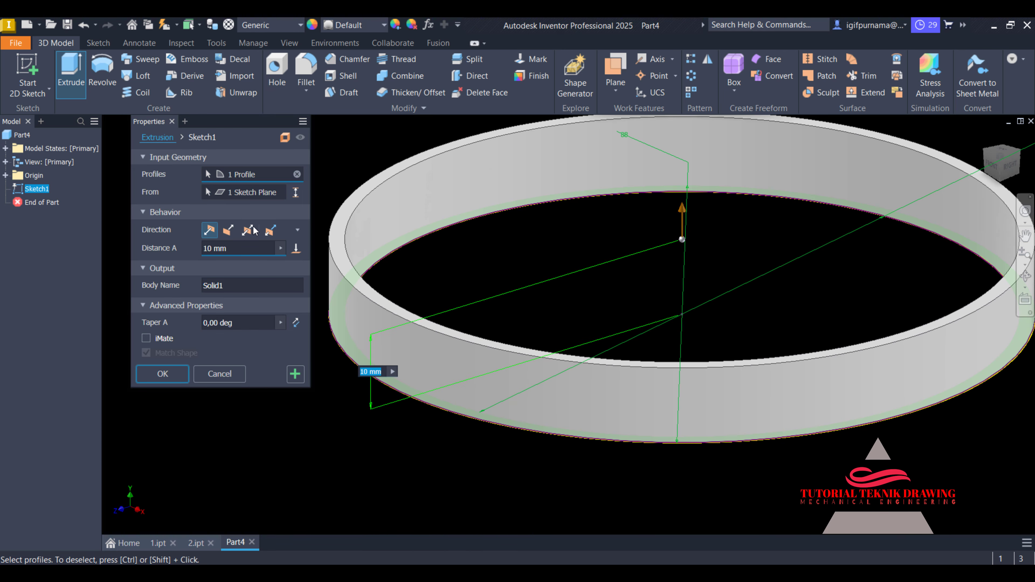
click(247, 234)
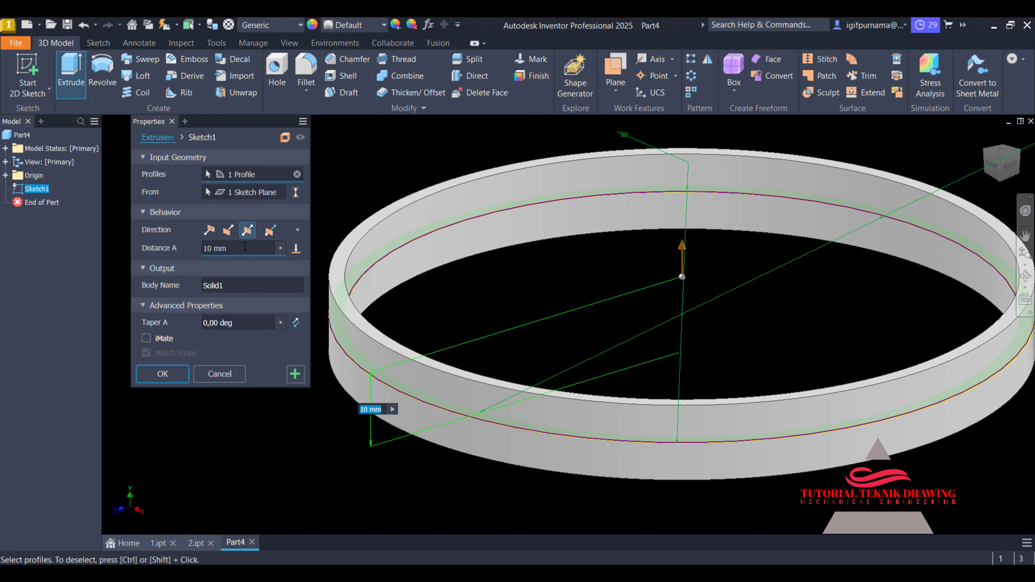
click(204, 249)
text(20)
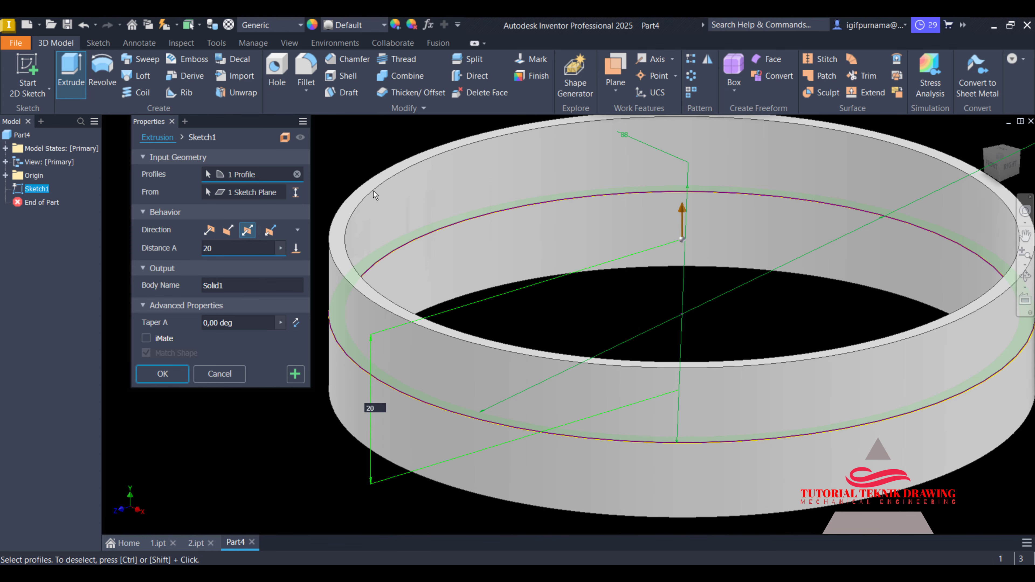
scroll(375, 195, down, 3)
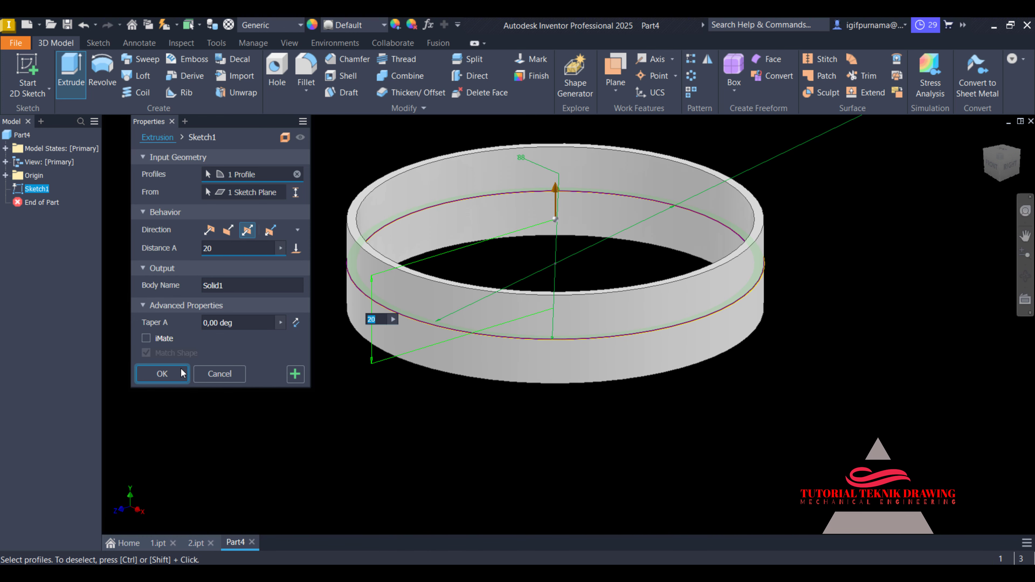
click(162, 374)
Start a sketch on the ring's flat rim face and draw a line about 2 mm long across the rim's thickness on the vertical axis
click(28, 76)
scroll(360, 199, up, 3)
click(360, 202)
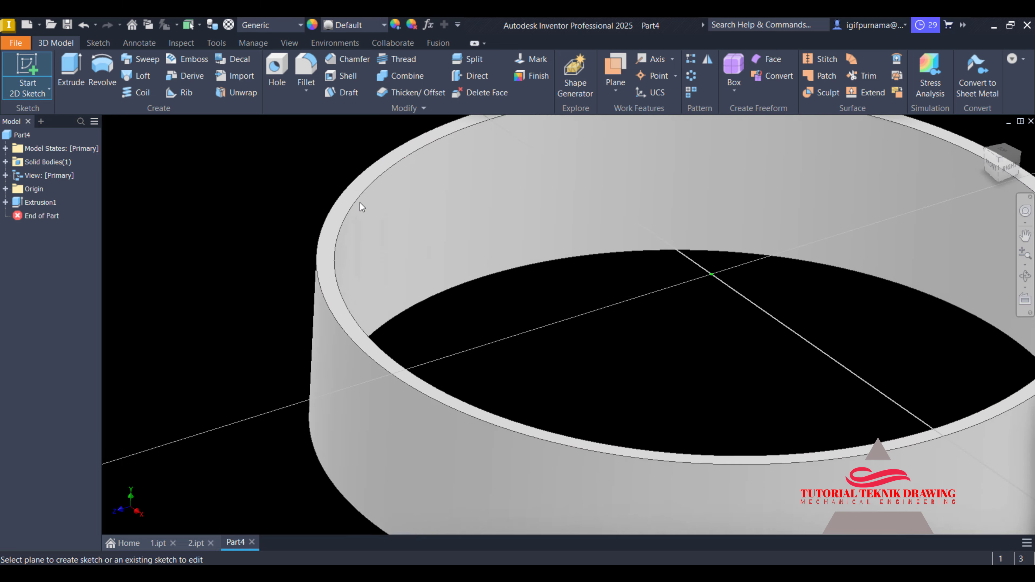
scroll(577, 212, up, 5)
scroll(548, 178, down, 2)
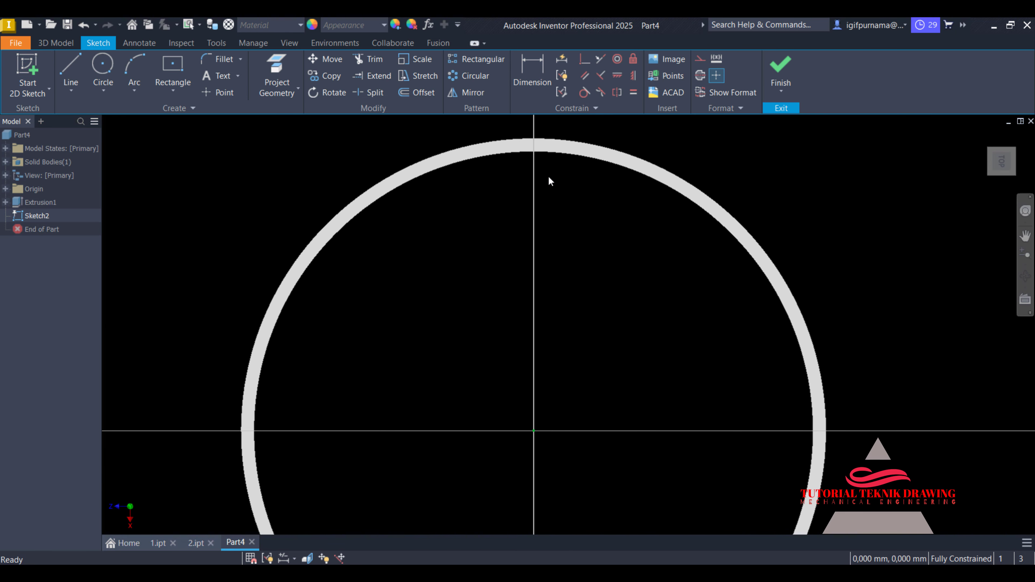
scroll(548, 131, up, 5)
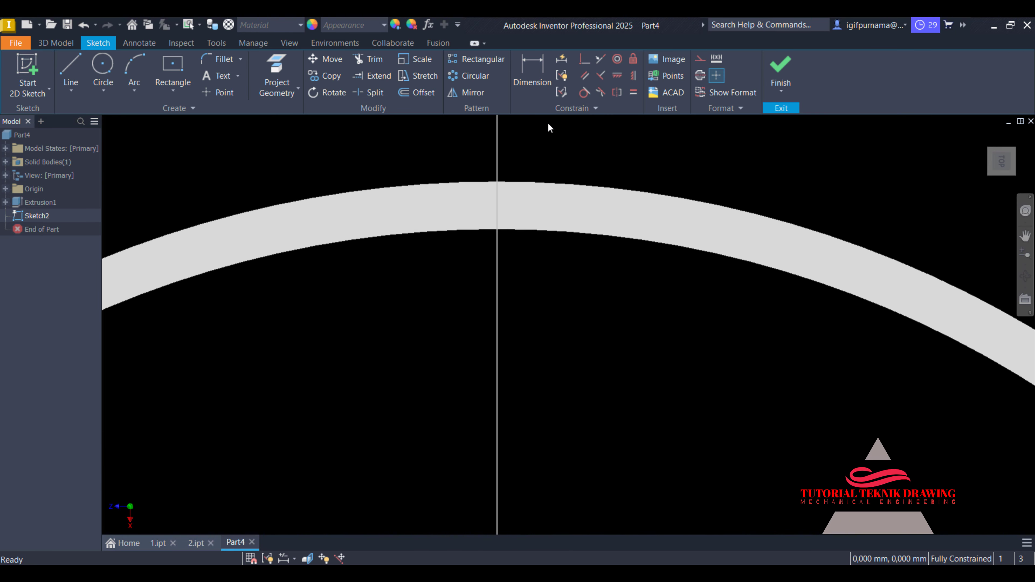
click(69, 69)
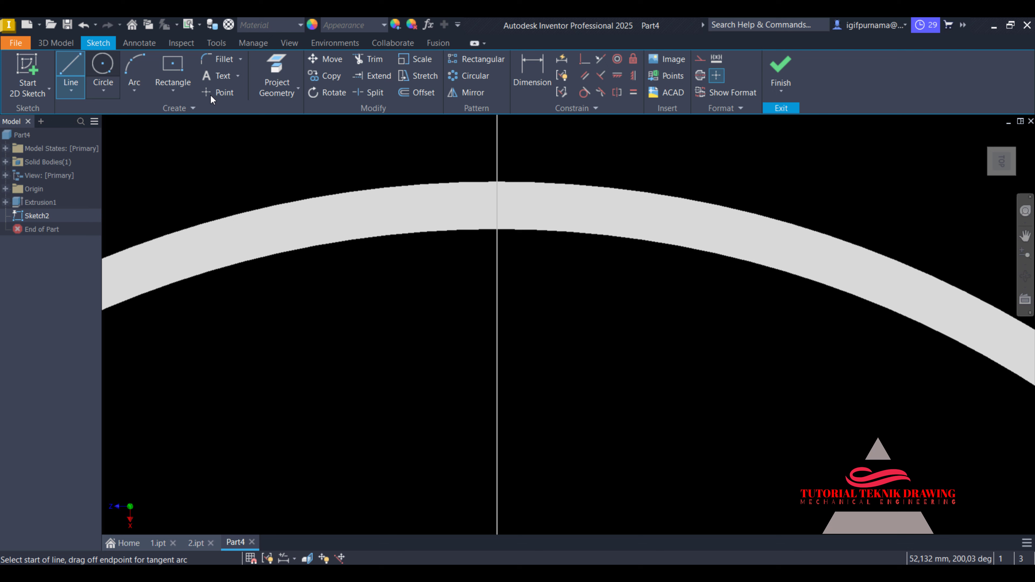
click(497, 182)
click(497, 230)
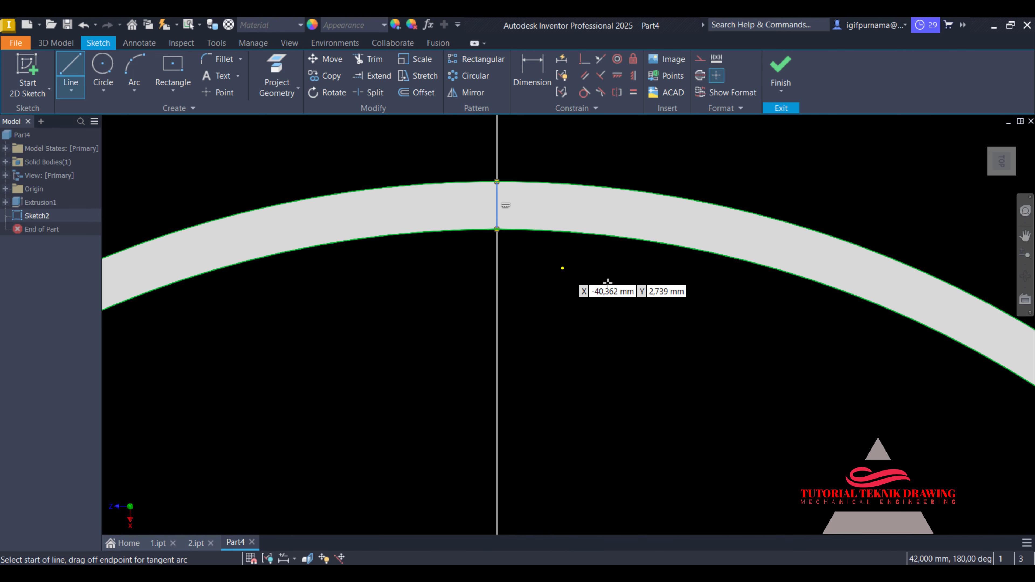
Draw a circle centred on the midpoint of the short line, extending beyond both edges of the rim
click(103, 67)
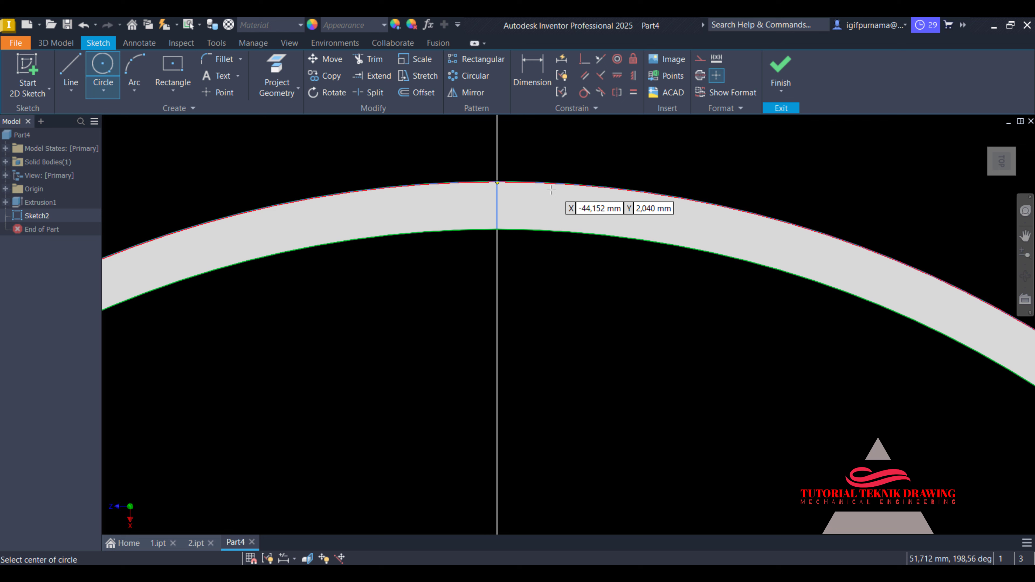
click(498, 205)
click(612, 159)
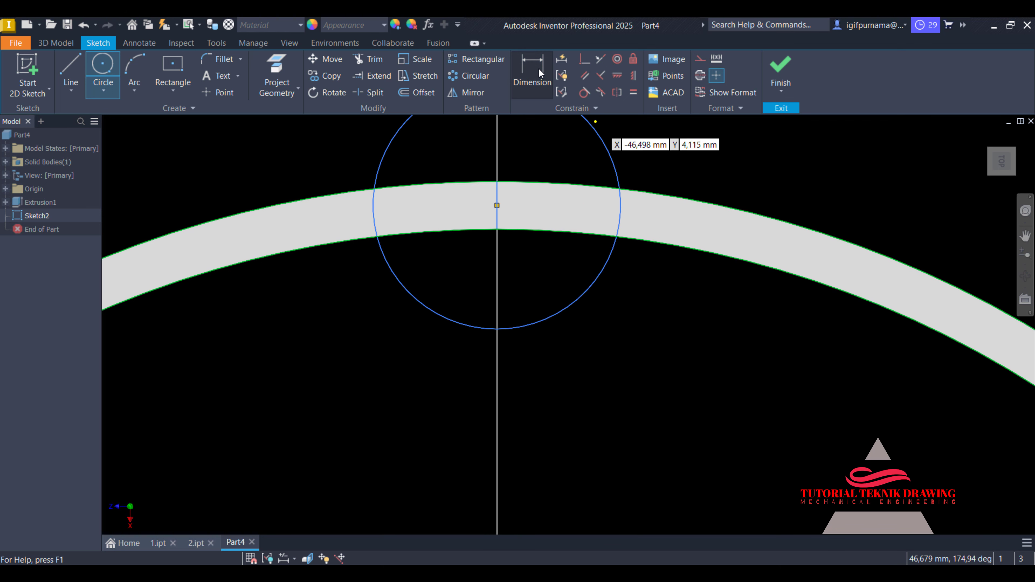
Dimension the circle centred on the rim and set its diameter to 23 mm
click(540, 73)
click(610, 156)
click(688, 163)
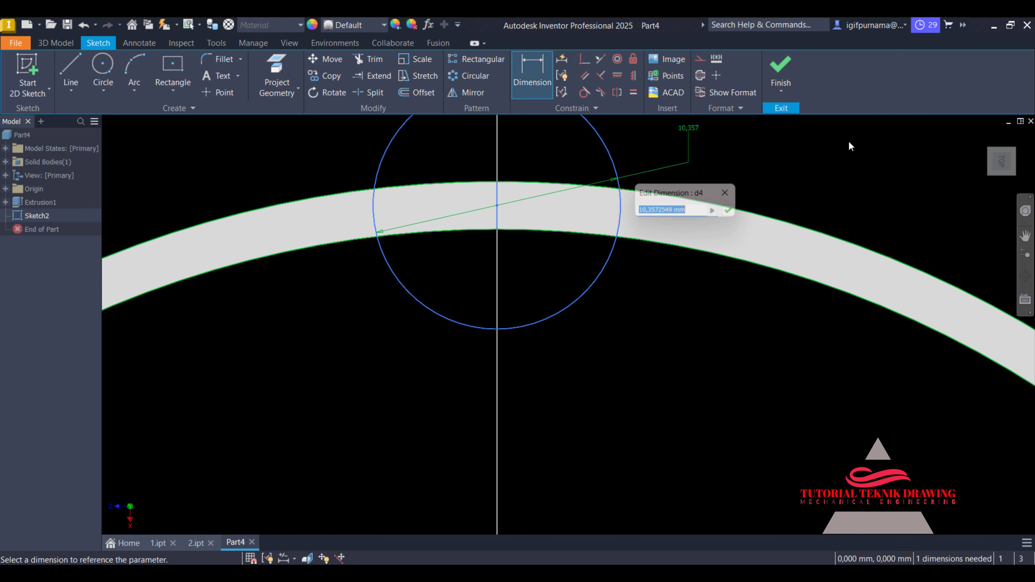
key(Return)
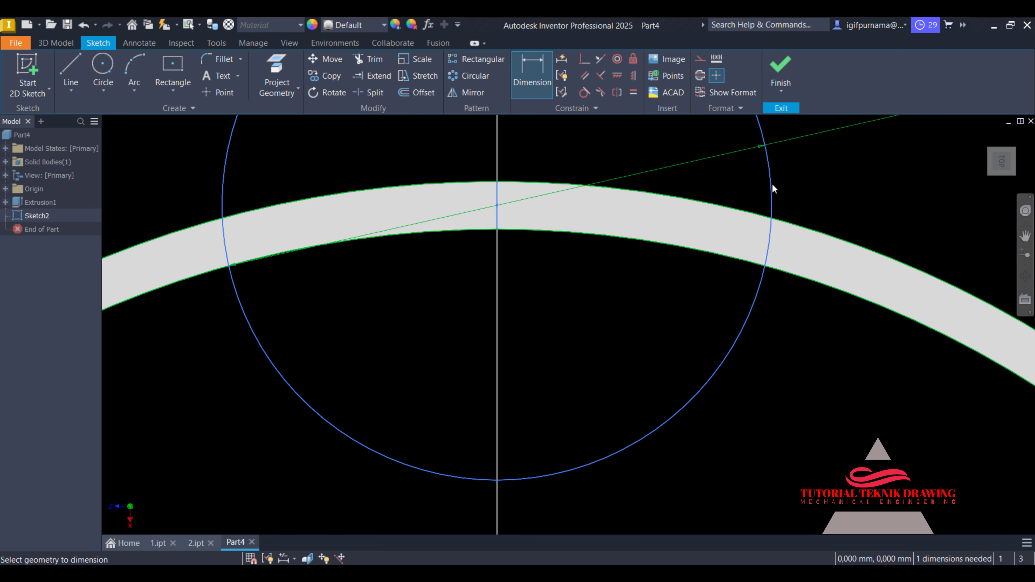
scroll(660, 273, down, 4)
scroll(650, 268, up, 2)
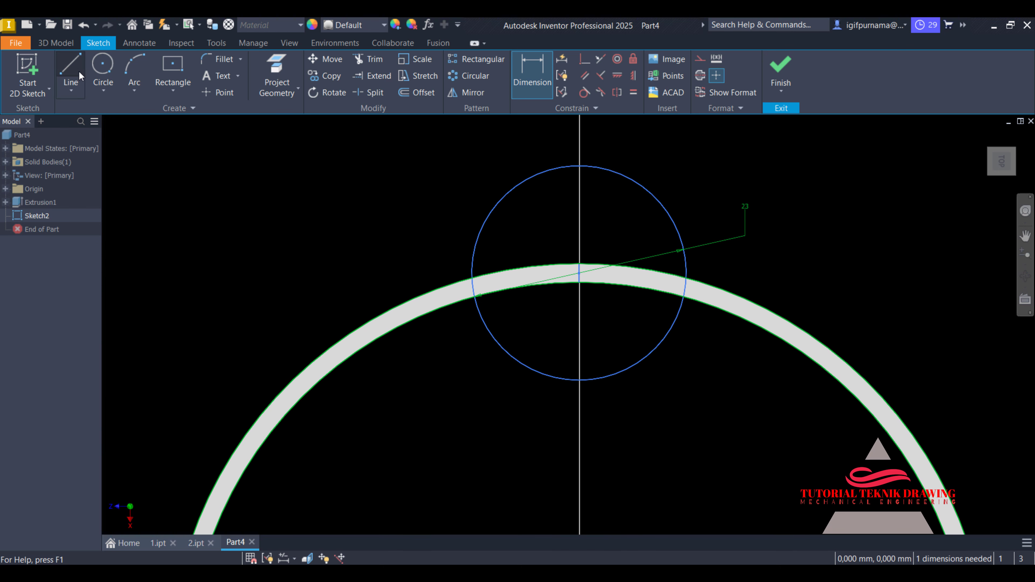
Draw a vertical diameter line across the 23 mm circle, trim away the circle's left half, and finish the sketch
click(71, 69)
click(579, 166)
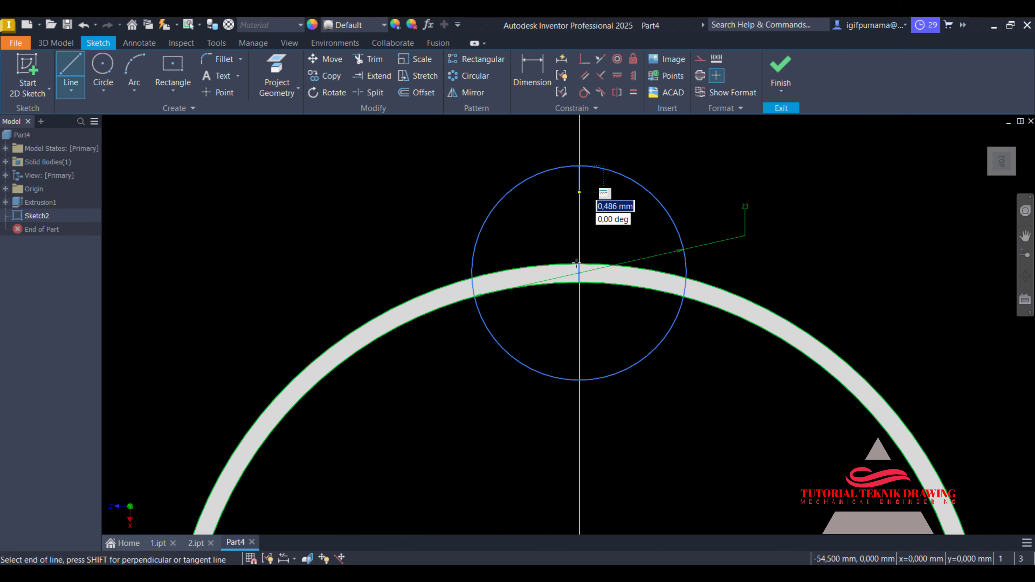
click(579, 380)
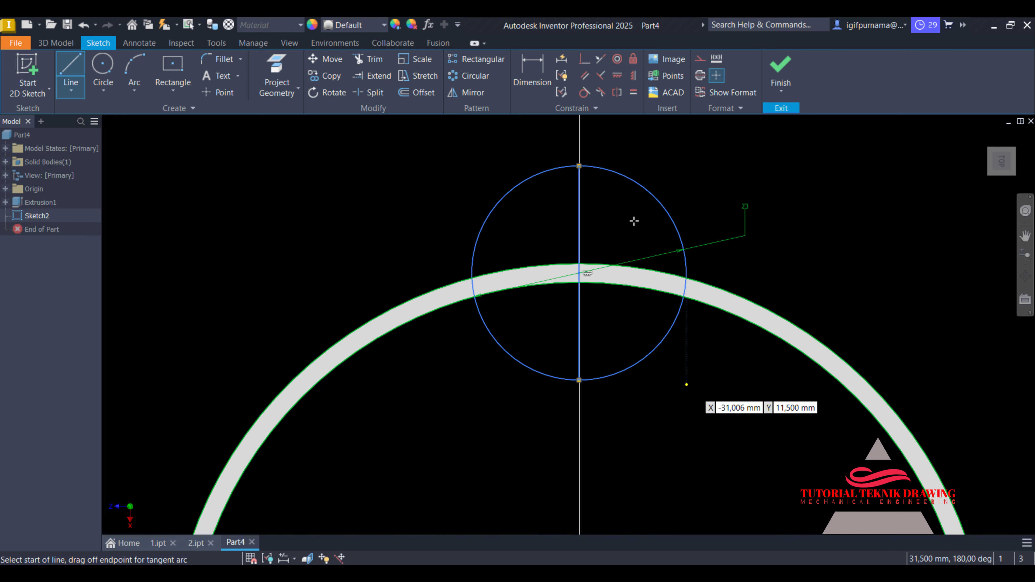
key(Escape)
click(359, 61)
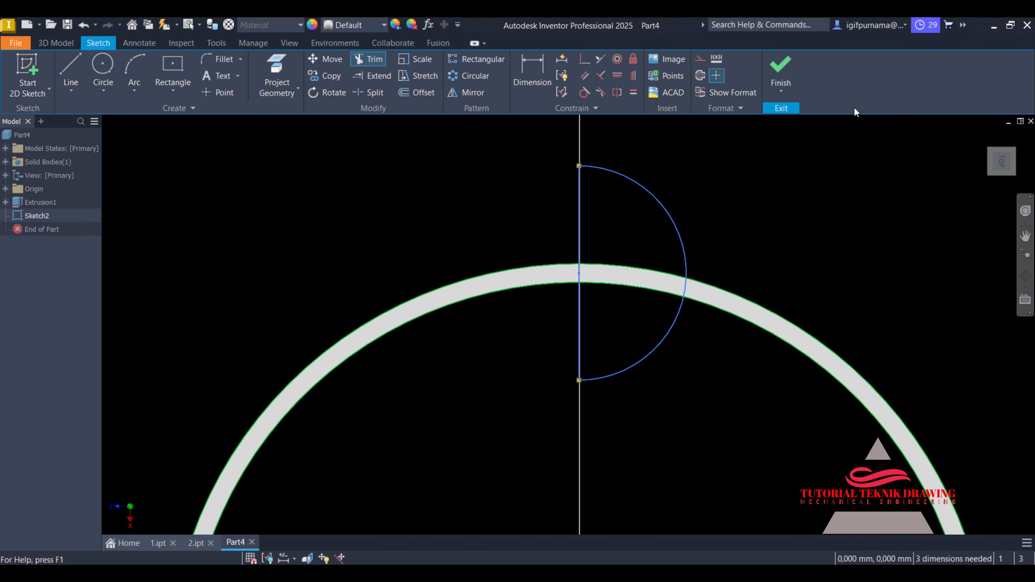
click(781, 69)
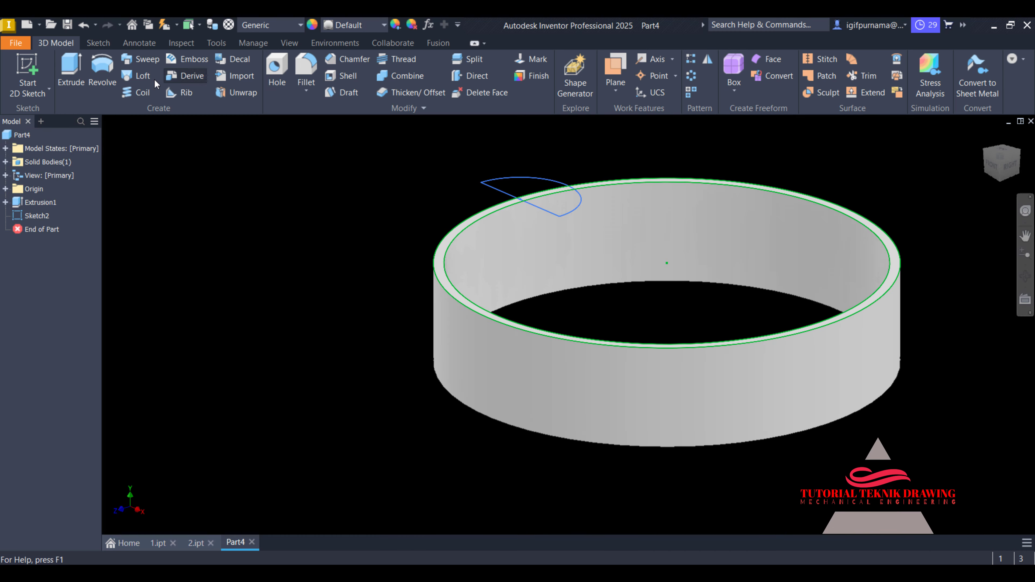
Revolve the full semicircle 360 degrees about its straight edge as a cut, making a spherical pocket in the ring
scroll(522, 157, up, 5)
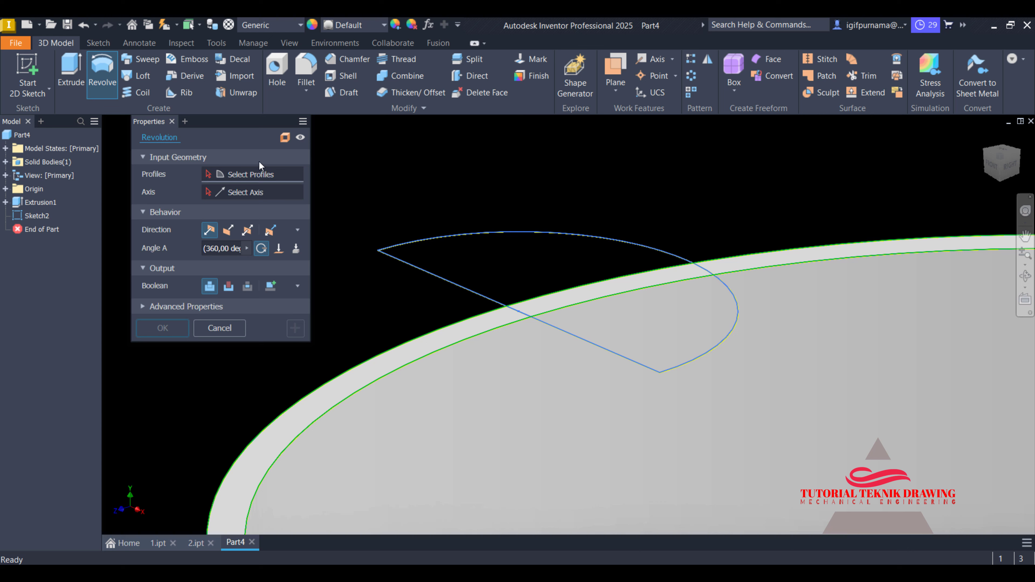
click(489, 235)
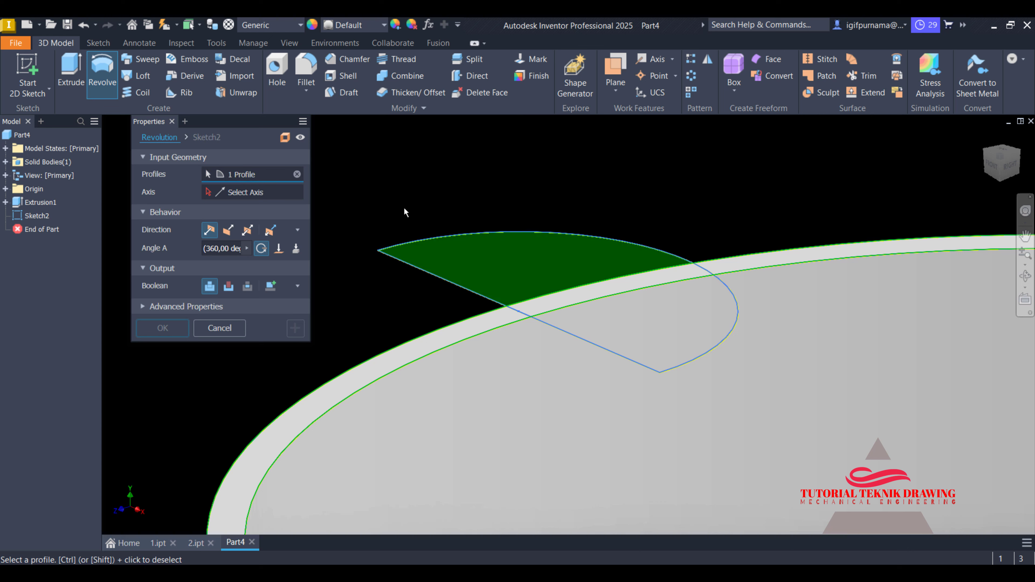
click(427, 274)
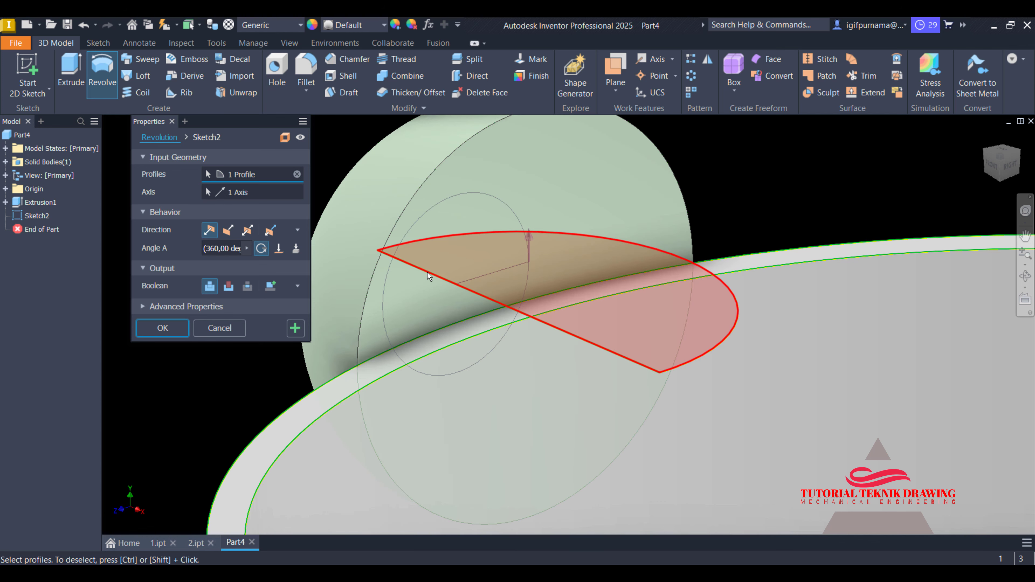
click(605, 352)
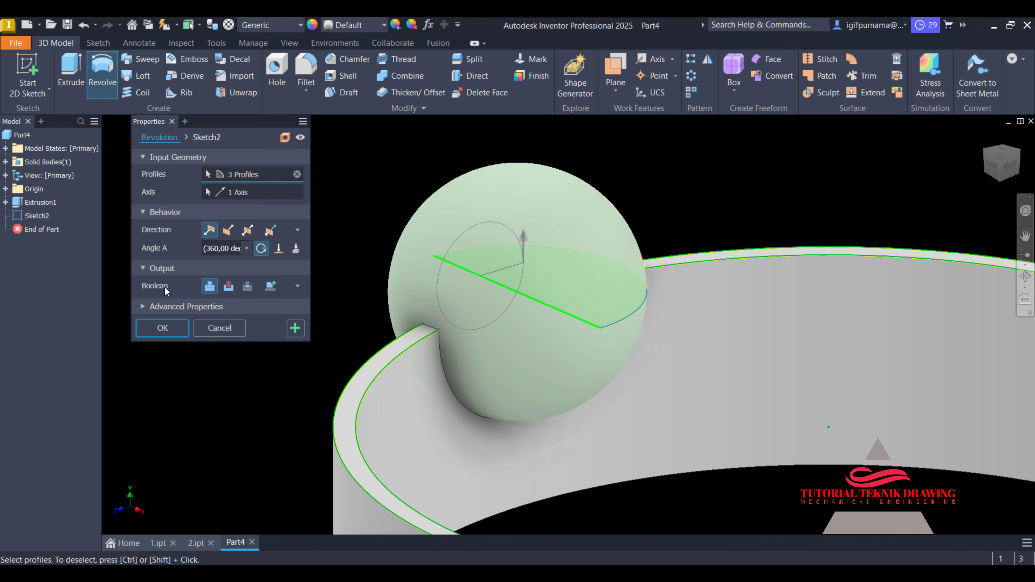
click(227, 293)
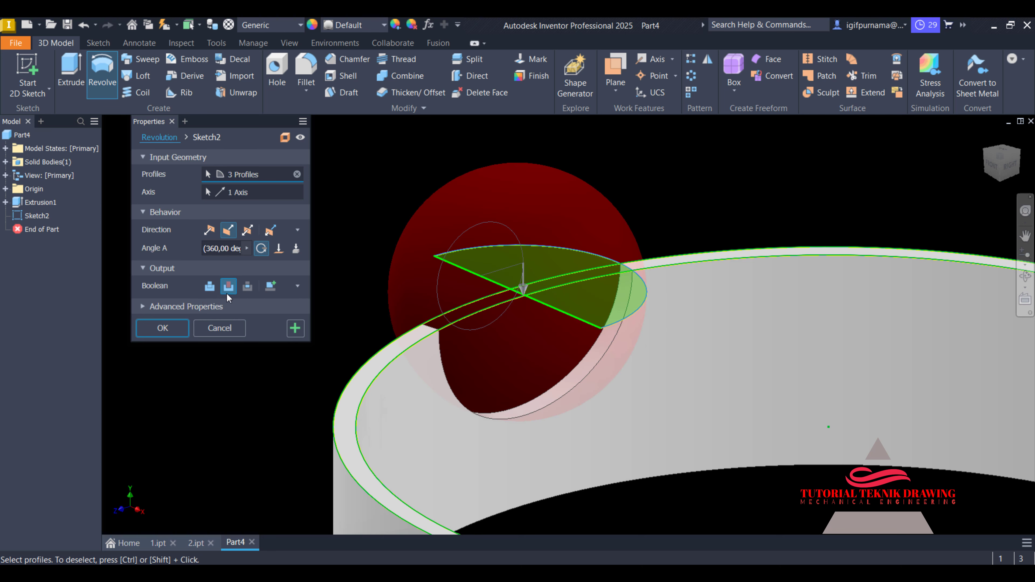
click(178, 335)
scroll(393, 245, up, 2)
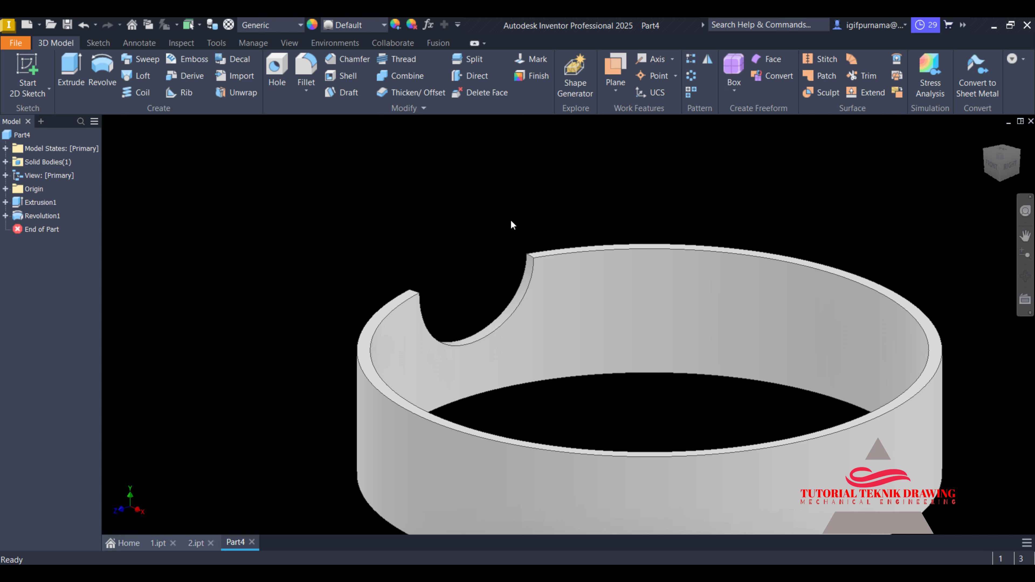
Pattern the pocket cut circularly around the ring's axis with 10 occurrences over 360 degrees
click(692, 75)
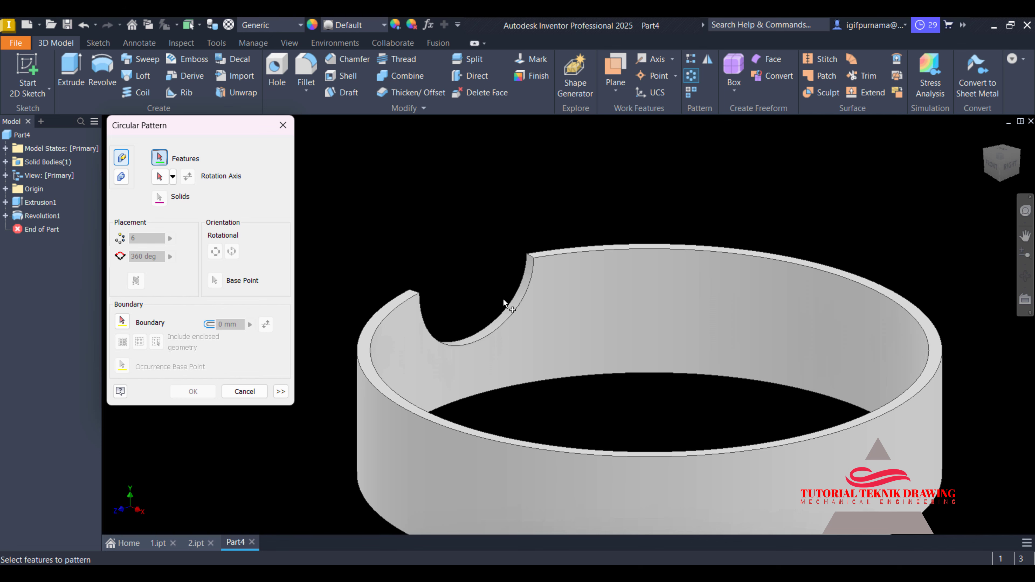
click(499, 321)
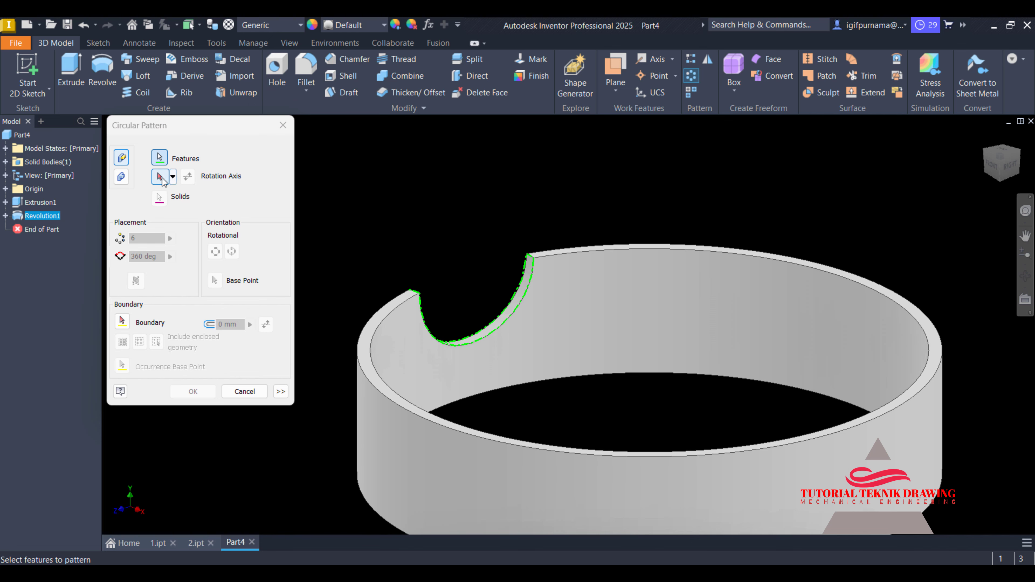
click(159, 178)
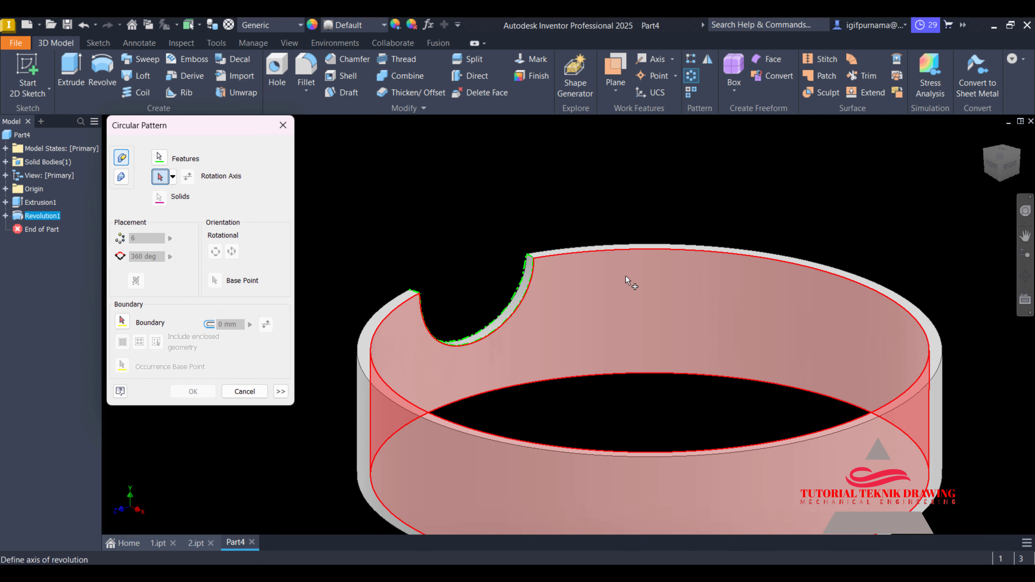
click(649, 282)
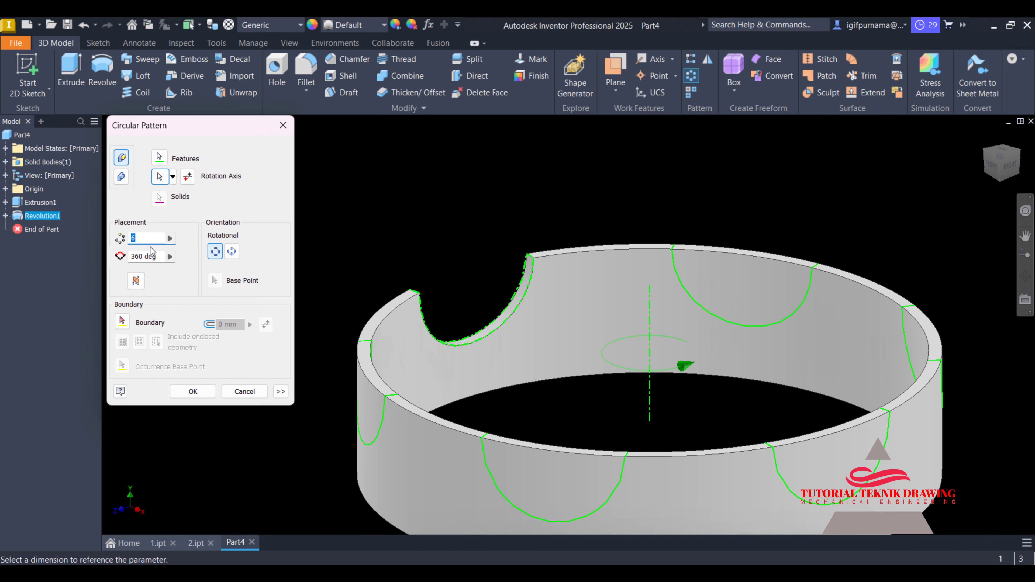
text(10)
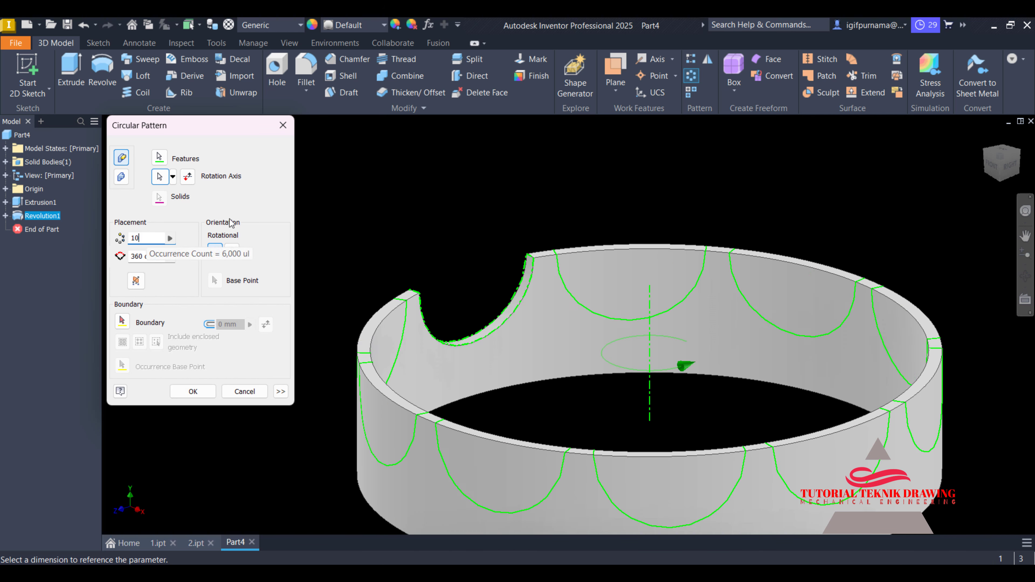
click(193, 391)
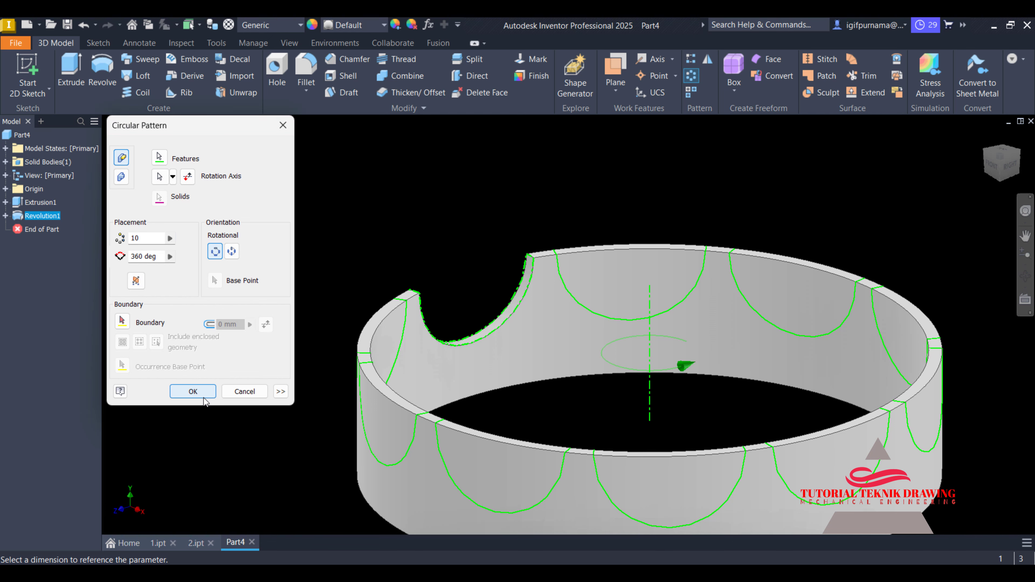
scroll(820, 272, down, 3)
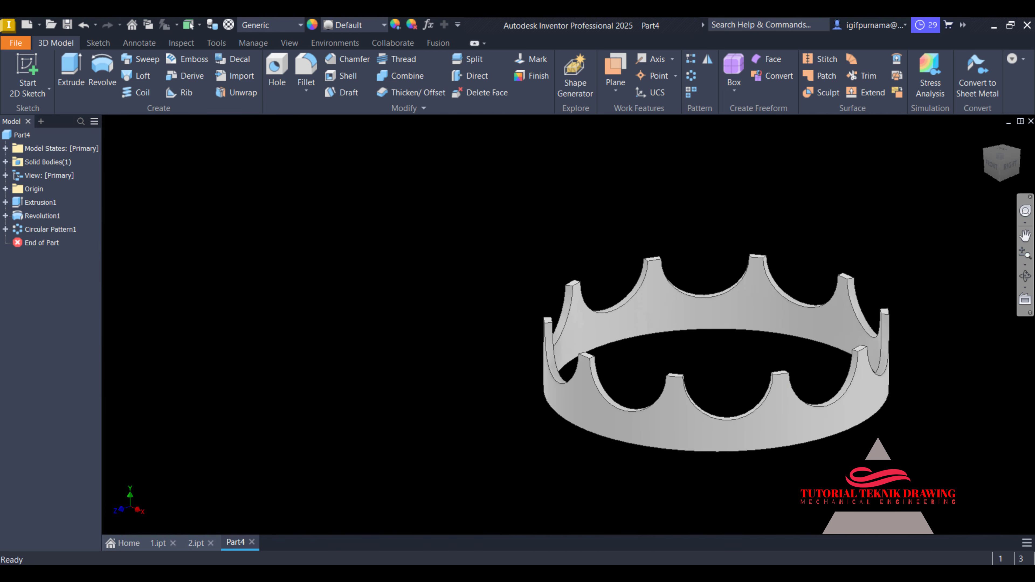
Start a 1 mm Shell on the cage and pick its outer curved face and flat rim face for removal
click(1030, 281)
mouse_move(669, 285)
mouse_down()
mouse_move(571, 347)
mouse_move(571, 408)
mouse_move(534, 392)
mouse_move(673, 272)
mouse_up()
right_click(673, 273)
click(727, 273)
scroll(725, 351, down, 3)
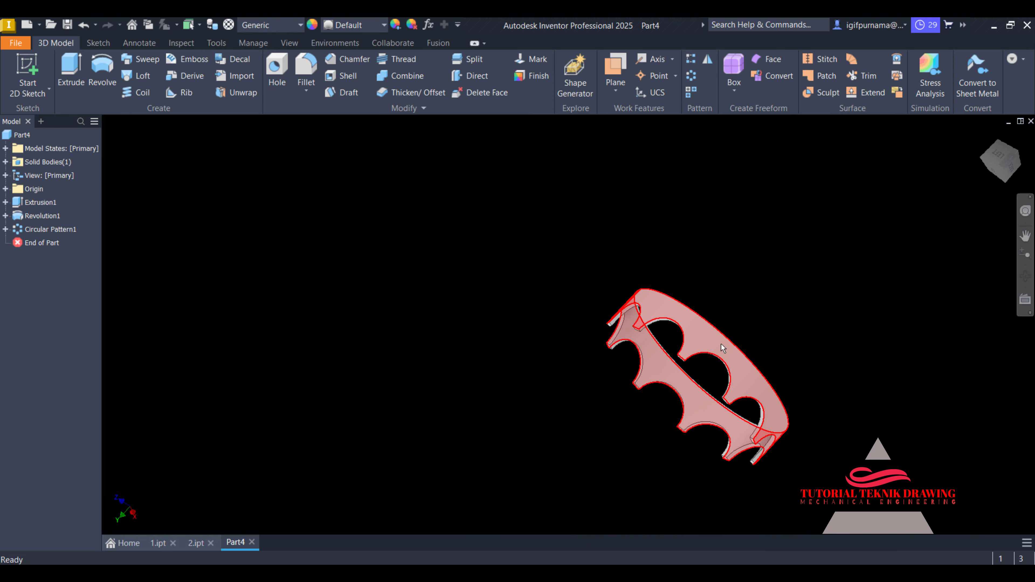
scroll(725, 350, up, 3)
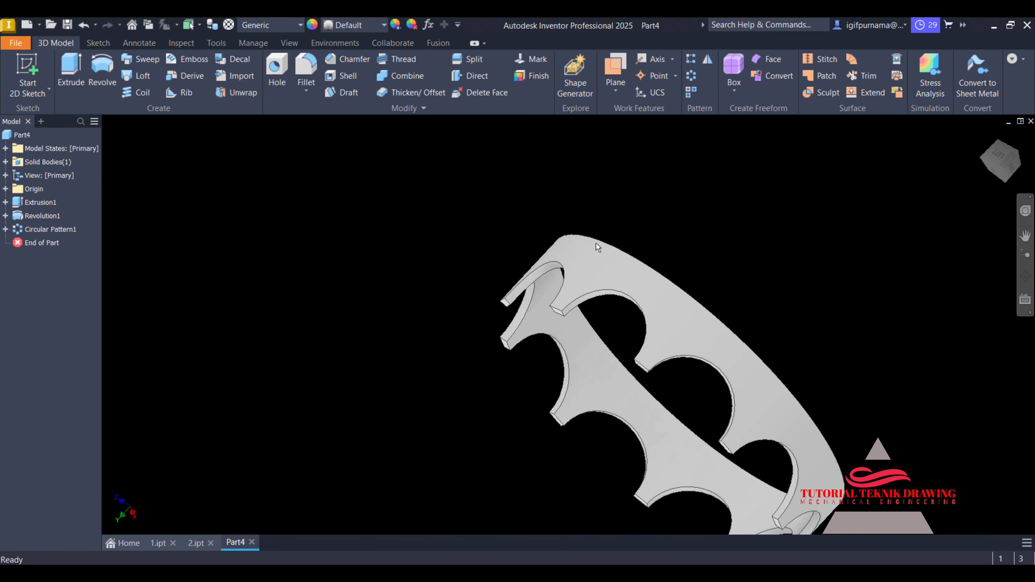
click(353, 82)
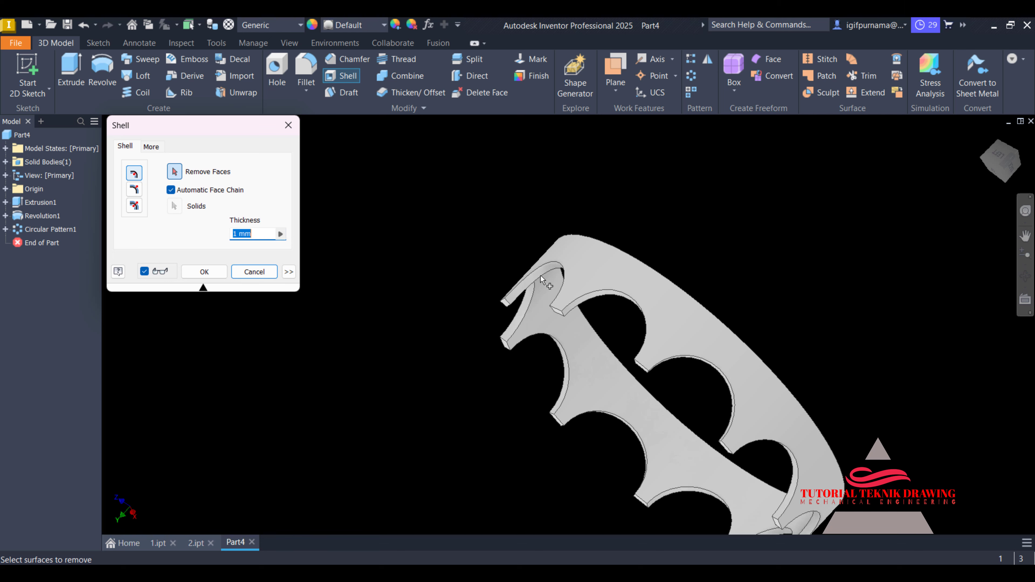
click(673, 298)
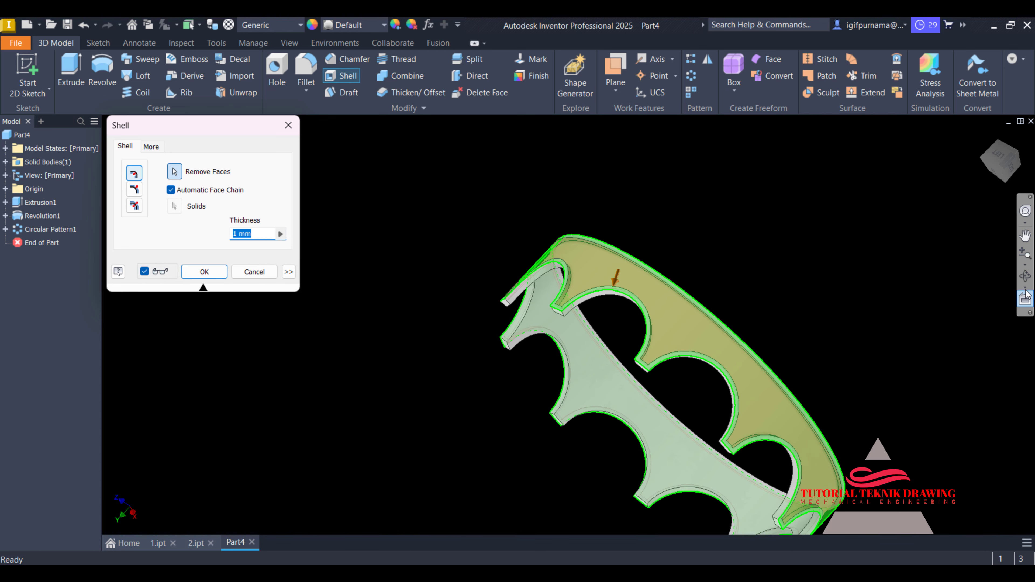
drag(646, 289, 585, 329)
scroll(594, 228, up, 4)
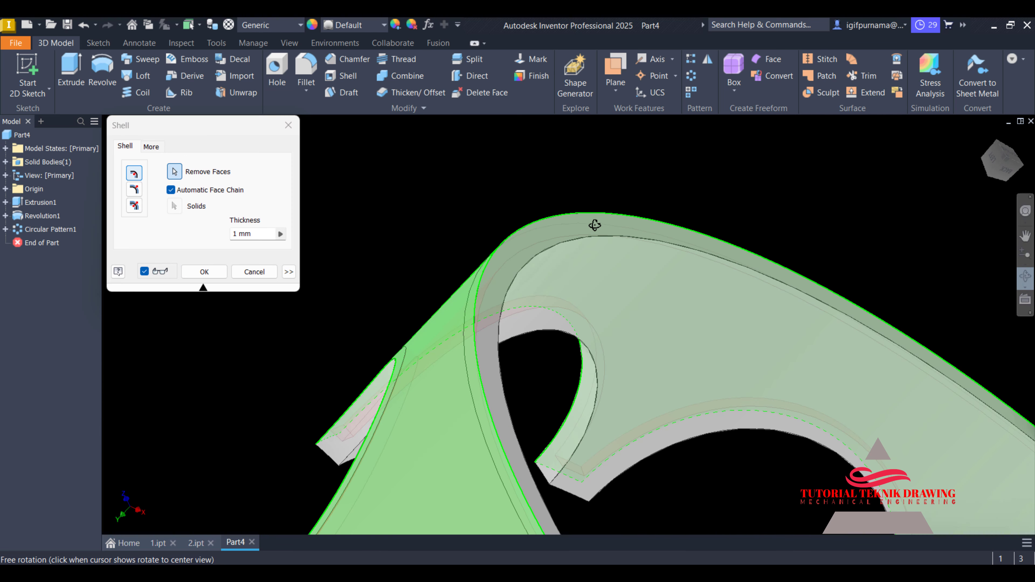
right_click(595, 224)
click(645, 223)
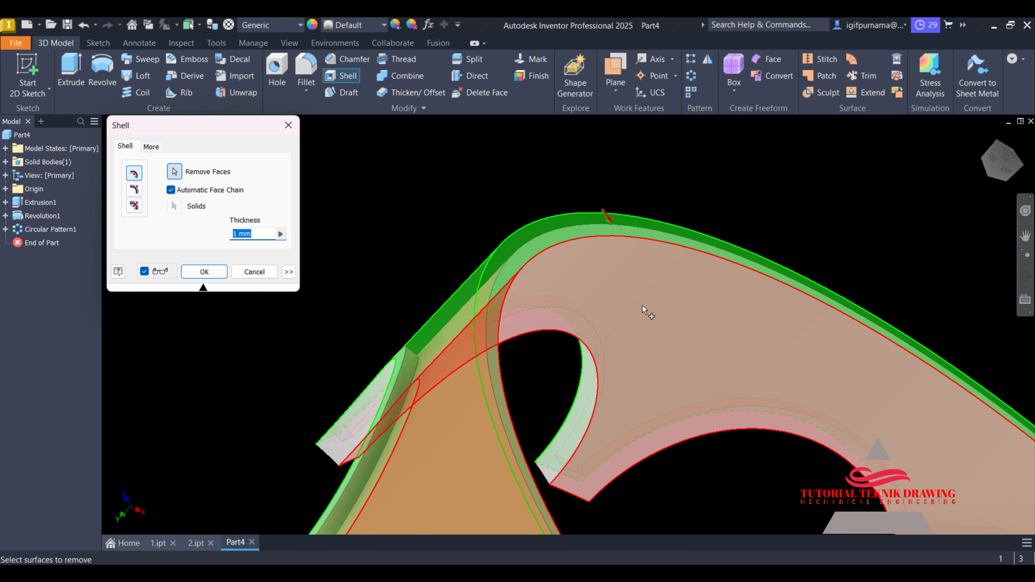
Add the ring's inner curved face to the removed faces and apply the 1 mm shell
click(642, 306)
click(1026, 276)
drag(704, 319, 630, 296)
right_click(624, 211)
click(672, 211)
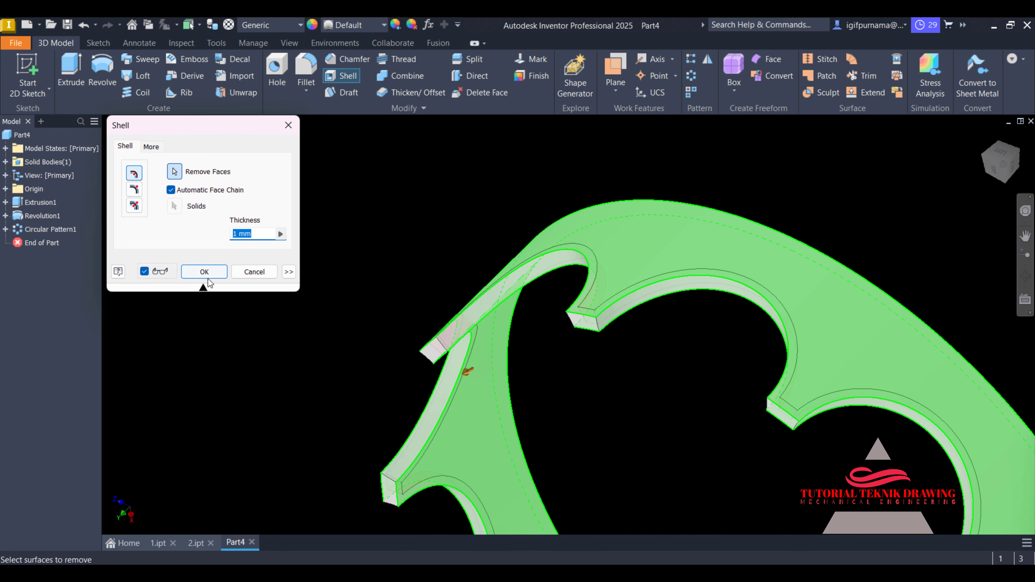
click(204, 271)
scroll(485, 231, down, 5)
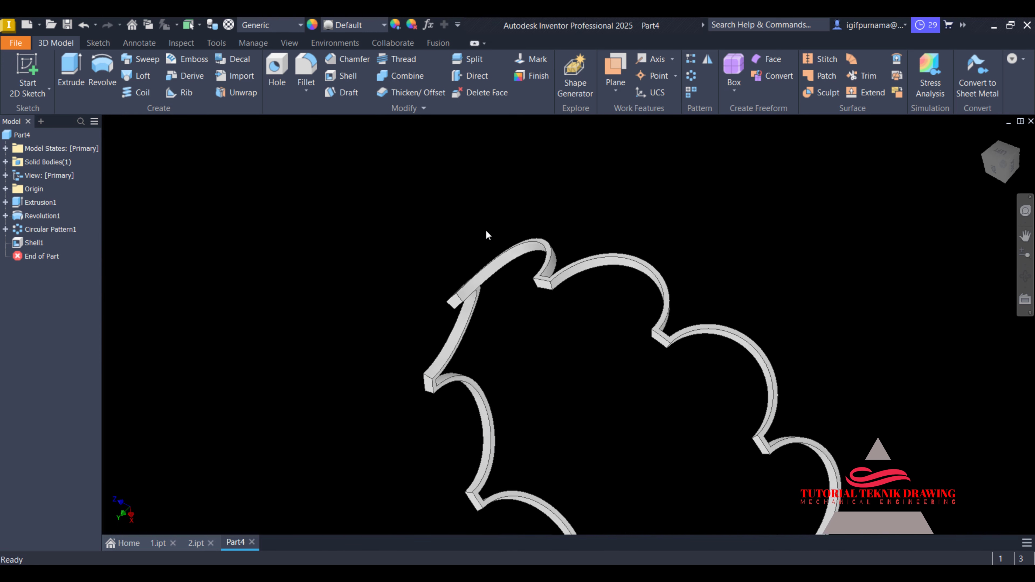
Create a sketch on the small flat end face between two scalloped arcs of the shelled cage
click(1026, 282)
drag(612, 286, 608, 408)
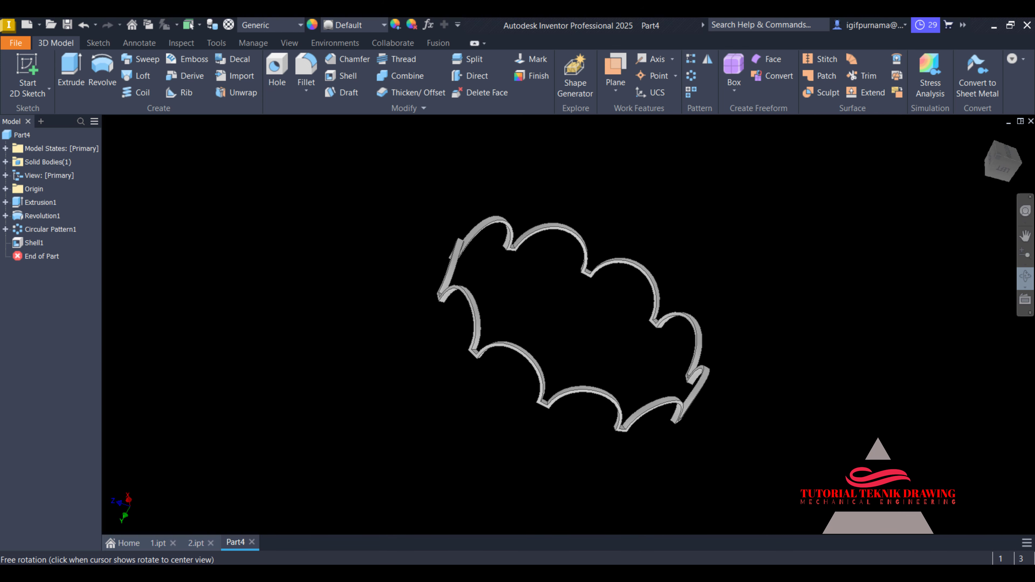
drag(571, 310, 577, 321)
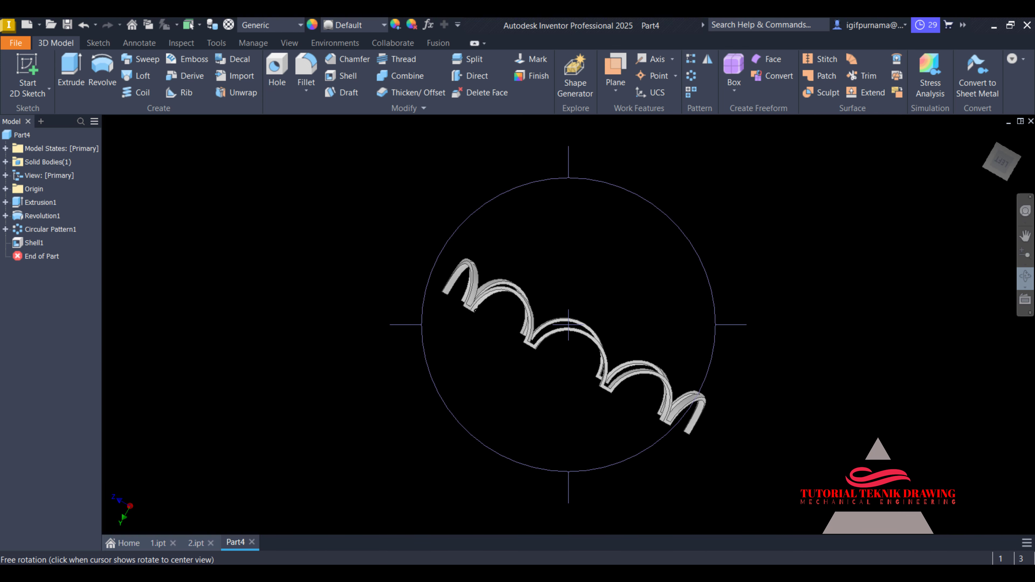
scroll(476, 310, up, 3)
drag(476, 311, 522, 230)
right_click(525, 222)
click(569, 223)
scroll(518, 241, up, 5)
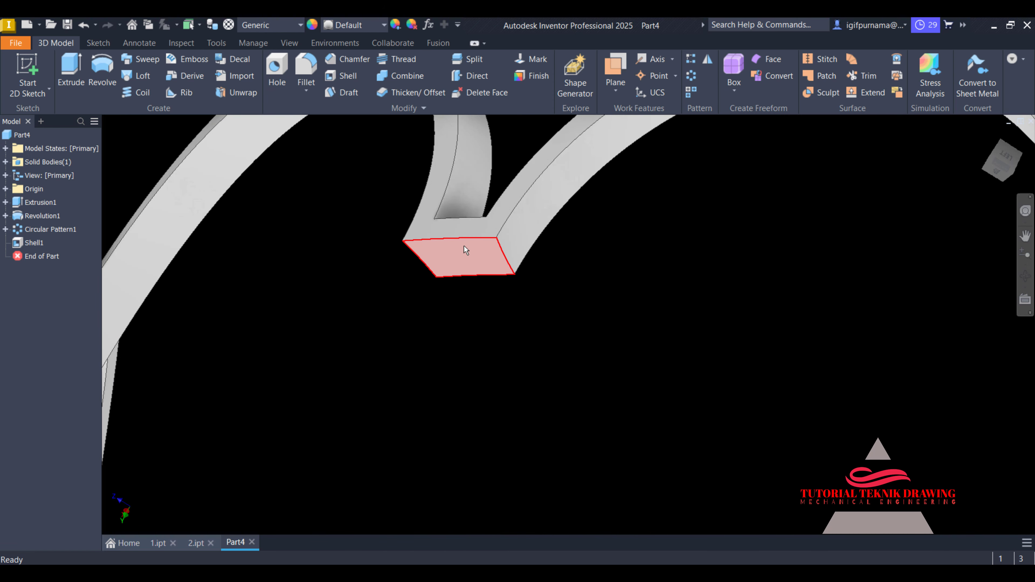
click(474, 254)
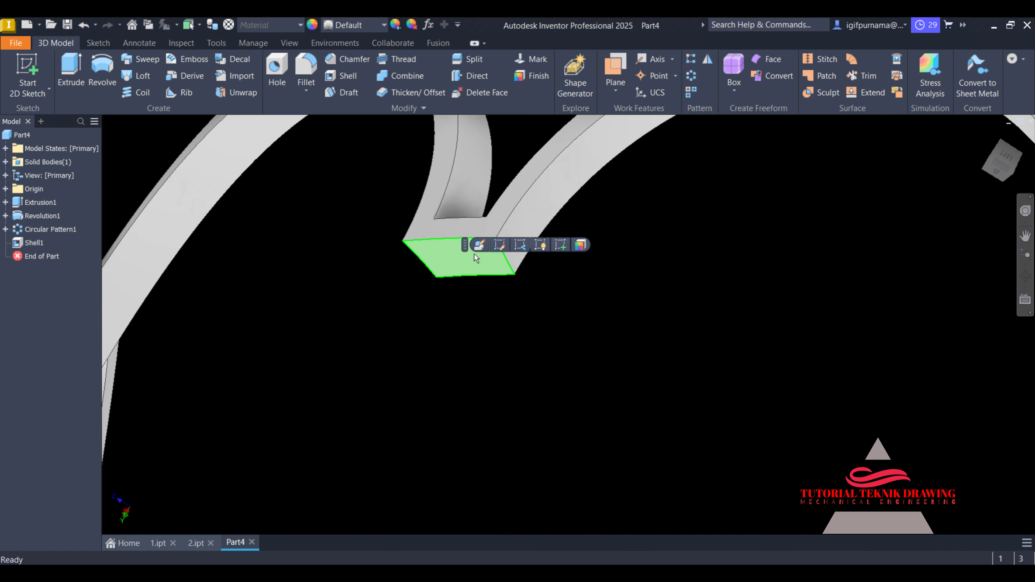
click(562, 245)
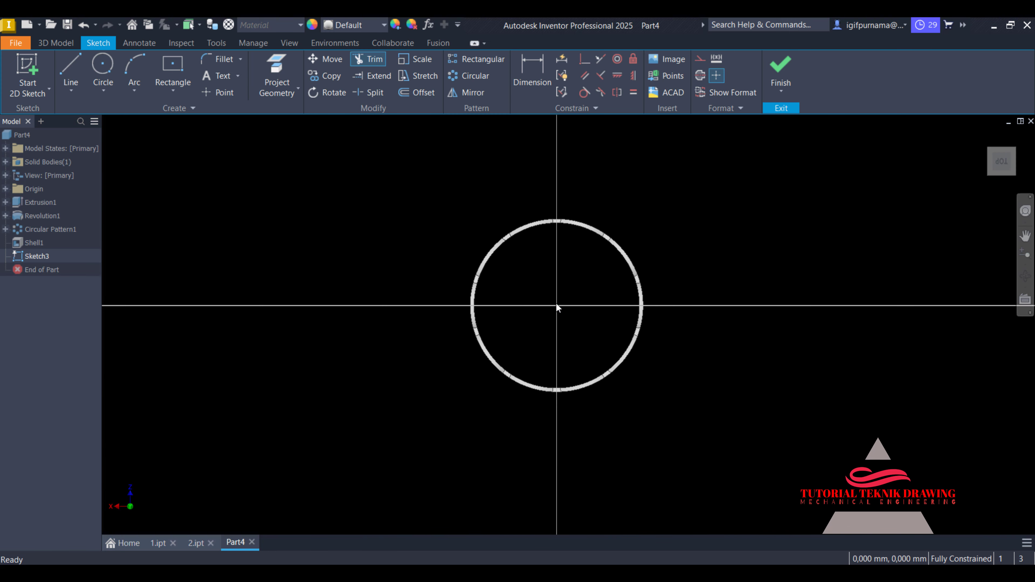
scroll(624, 227, up, 5)
scroll(624, 225, down, 4)
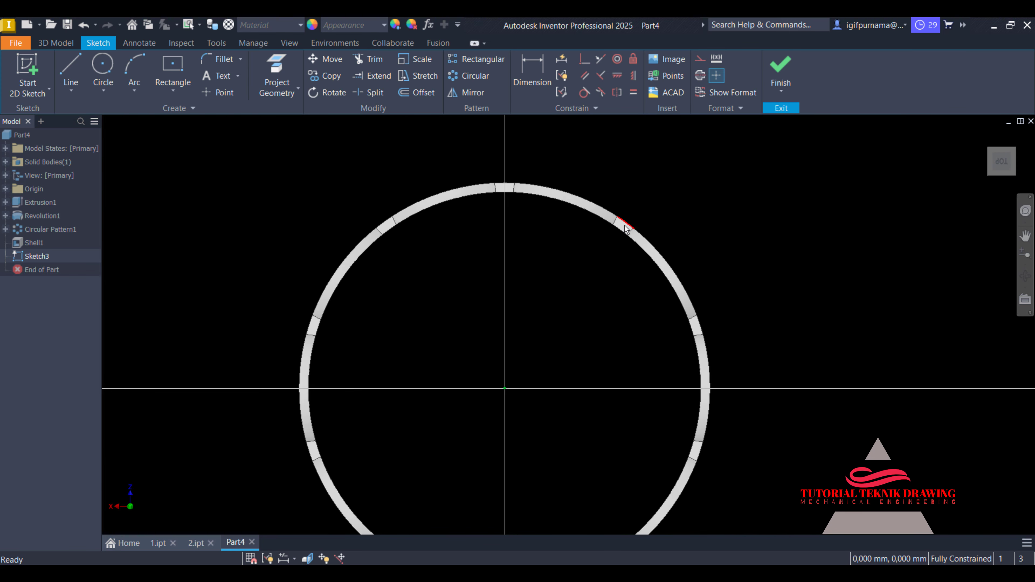
scroll(527, 185, up, 4)
scroll(528, 182, up, 3)
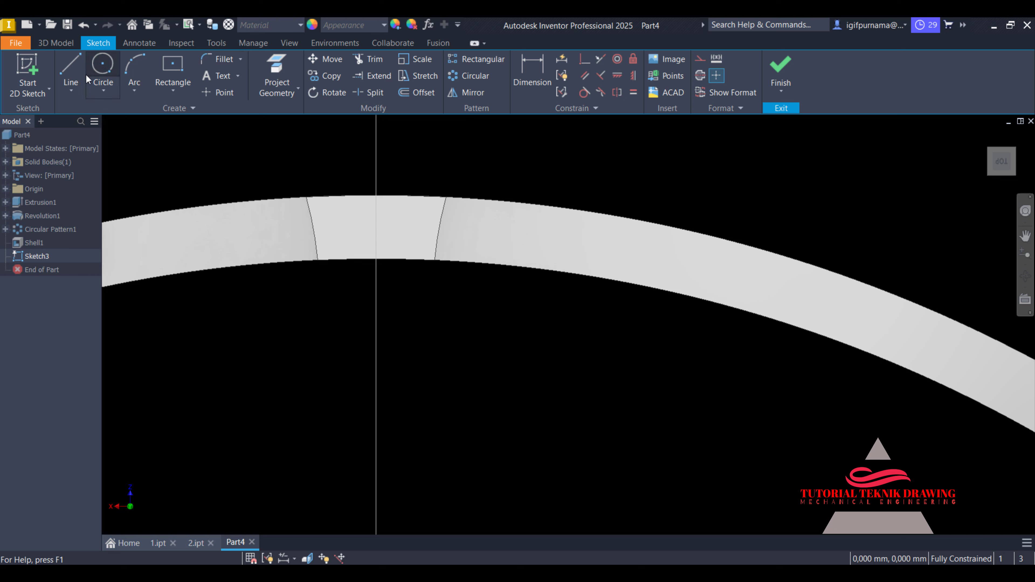
click(71, 70)
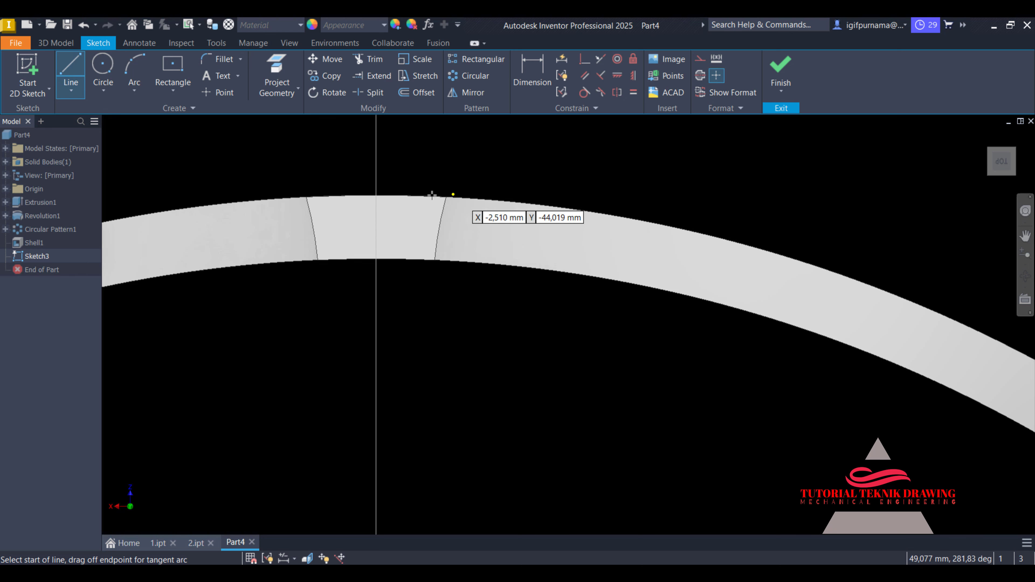
click(378, 195)
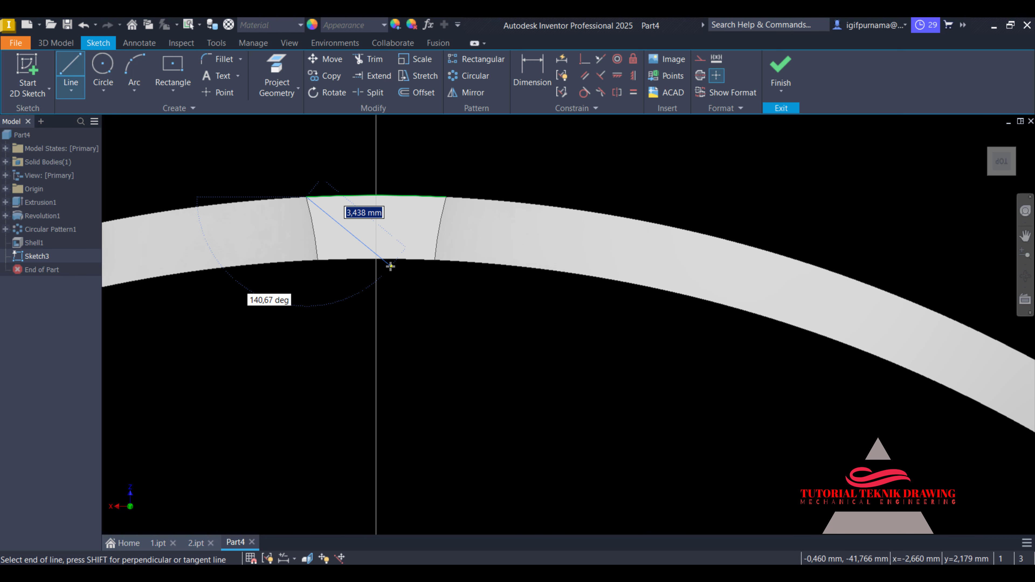
click(78, 69)
scroll(631, 231, down, 3)
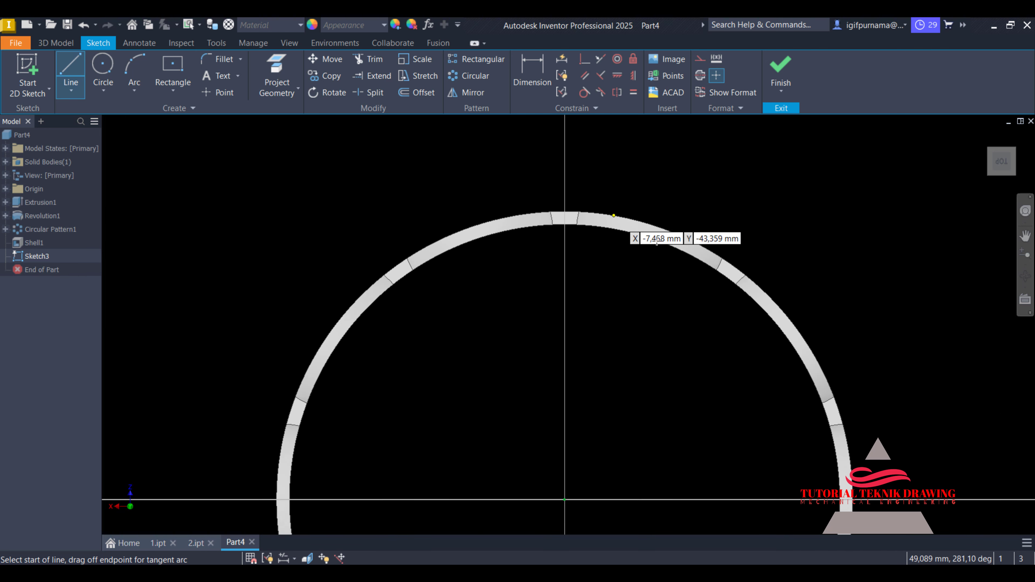
scroll(721, 287, up, 4)
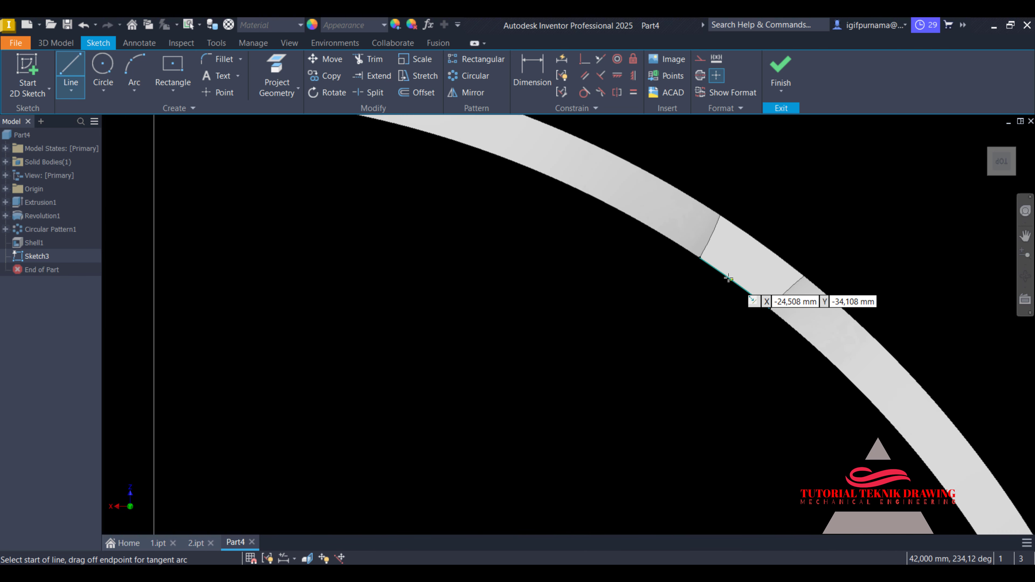
right_click(820, 169)
click(867, 170)
click(782, 71)
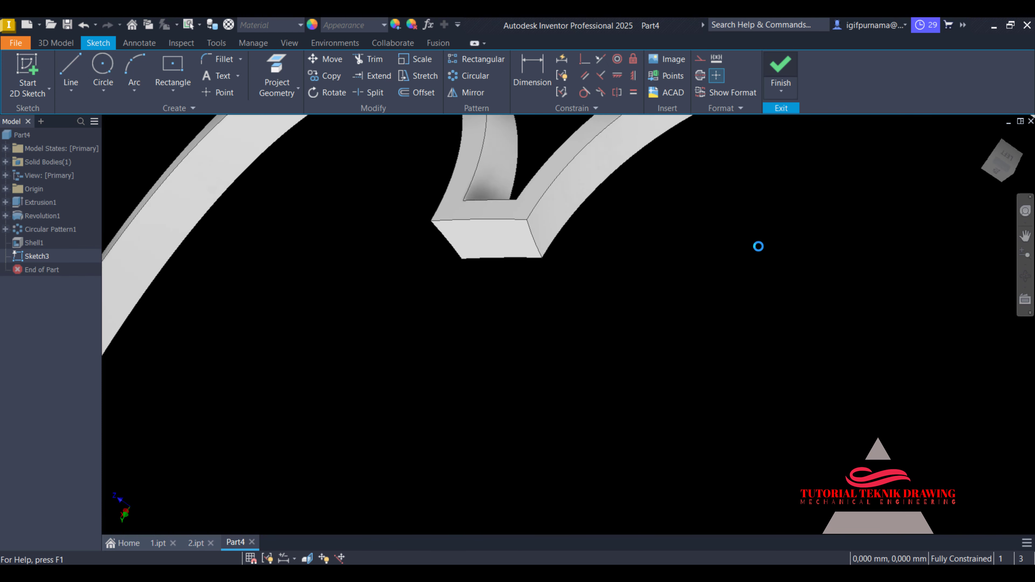
Create a new sketch on the small flat end face between two scalloped arcs of the cage
click(331, 349)
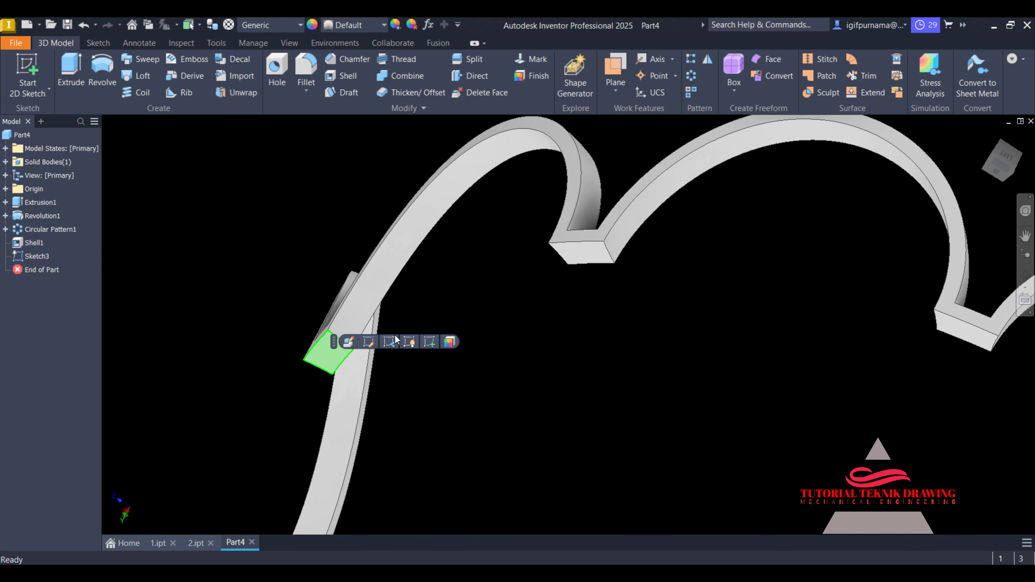
click(429, 342)
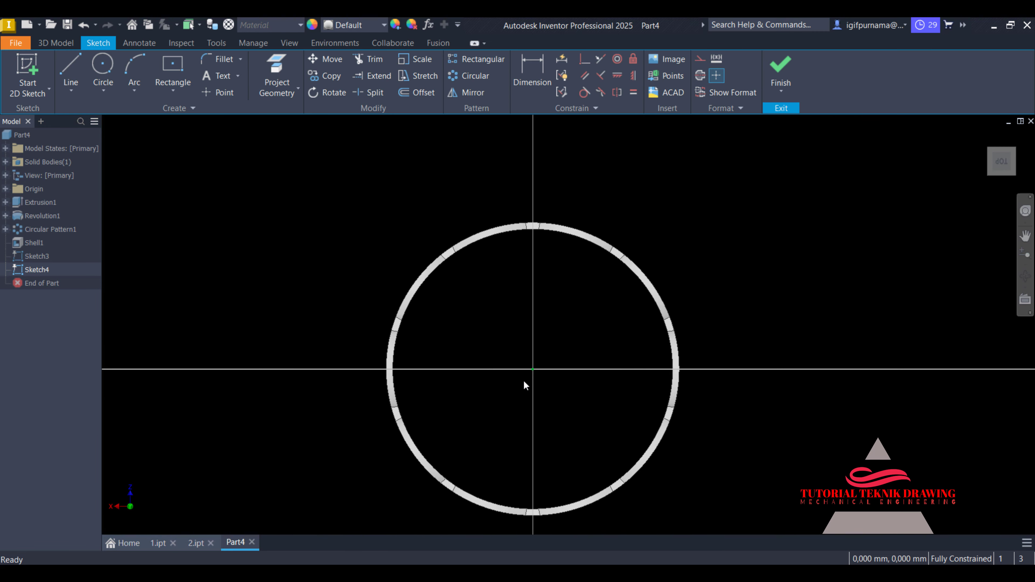
scroll(530, 290, up, 5)
key(l)
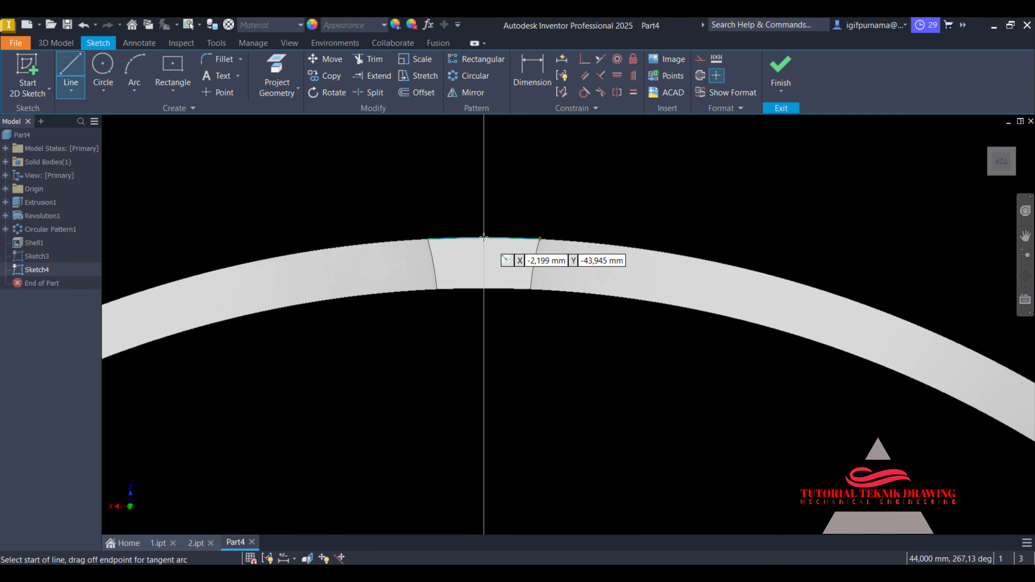
click(428, 239)
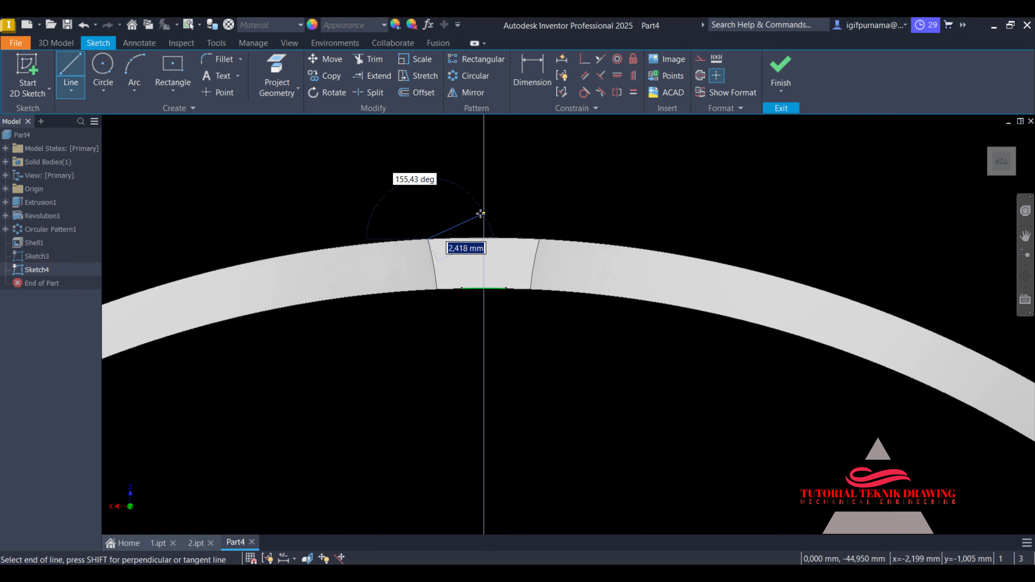
key(Escape)
key(Escape)
Project the end face's outline into the sketch and draw a vertical 2 mm line between the midpoints of its outer and inner edges
click(289, 96)
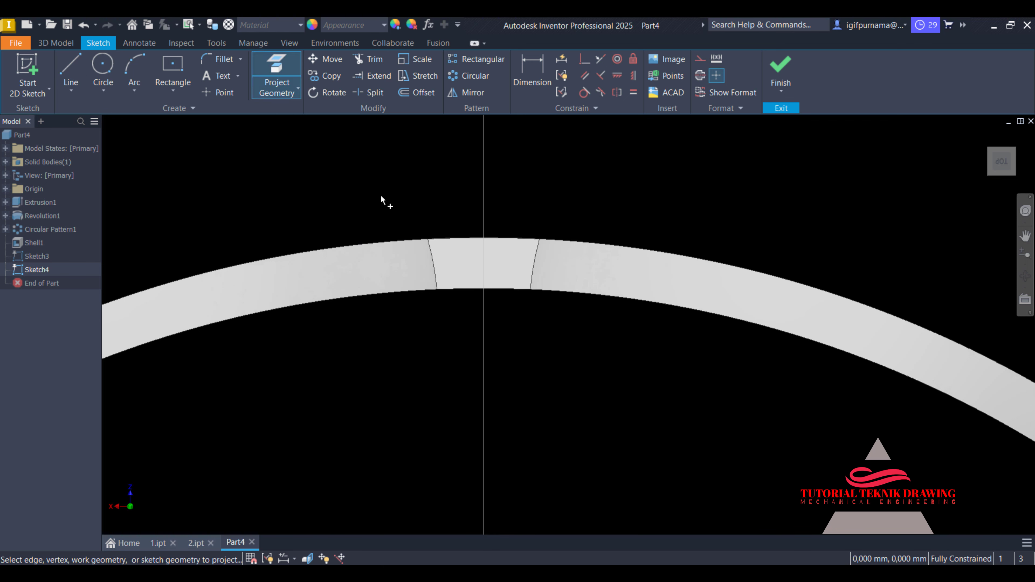
click(496, 254)
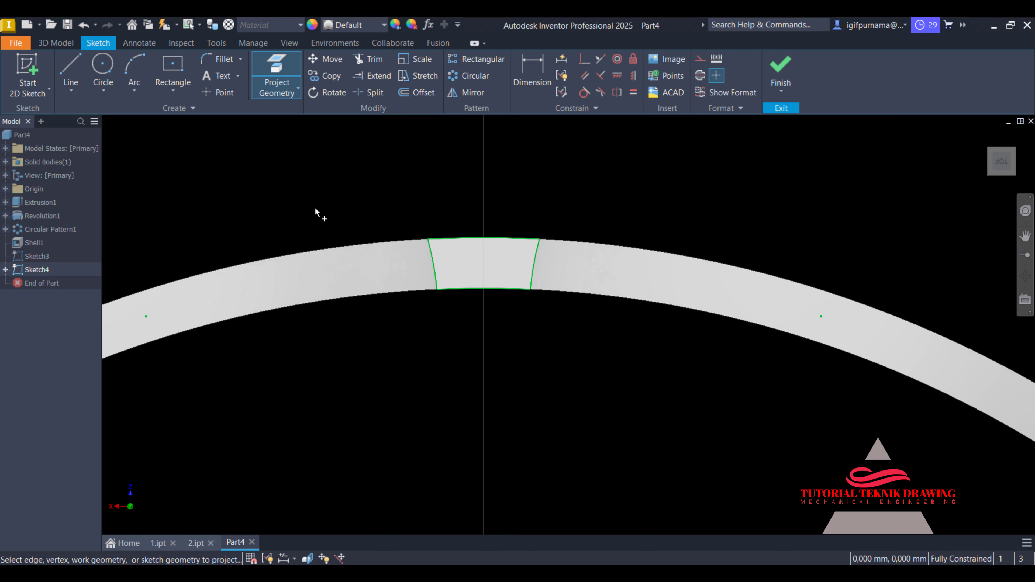
key(Escape)
click(71, 68)
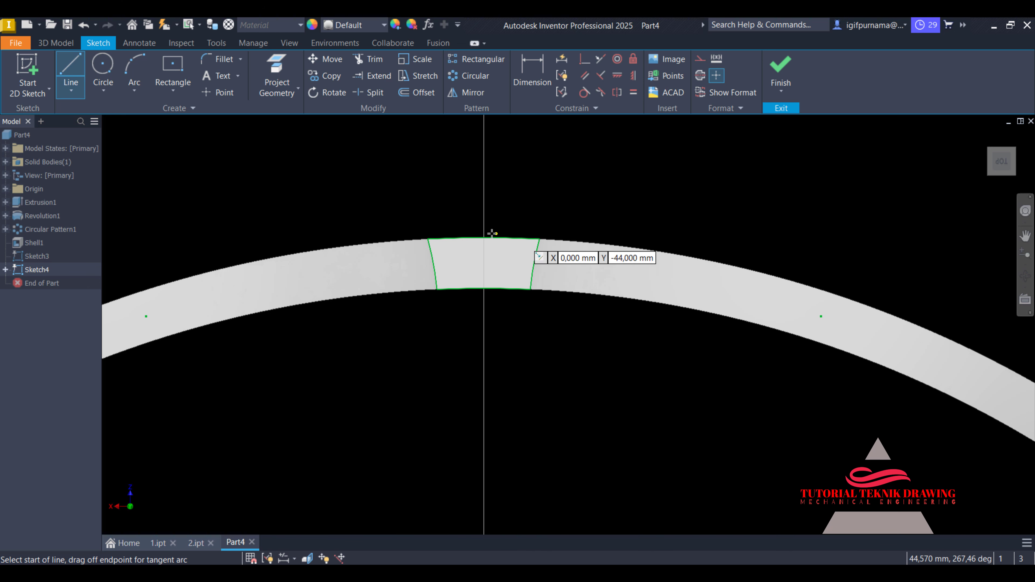
click(485, 239)
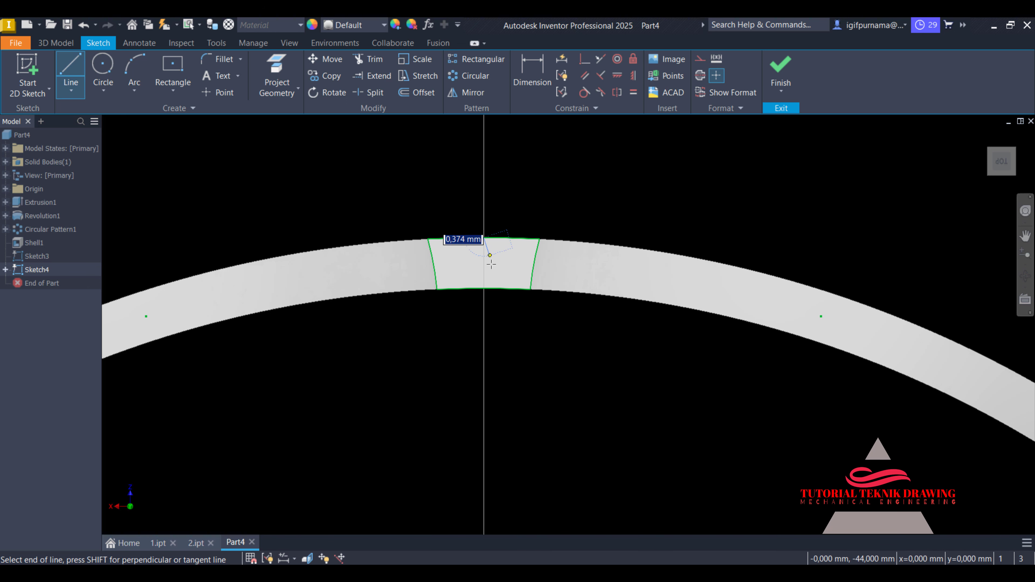
click(484, 288)
Sketch a circle about 1.43 mm in diameter centred on the midpoint of the vertical line
click(103, 68)
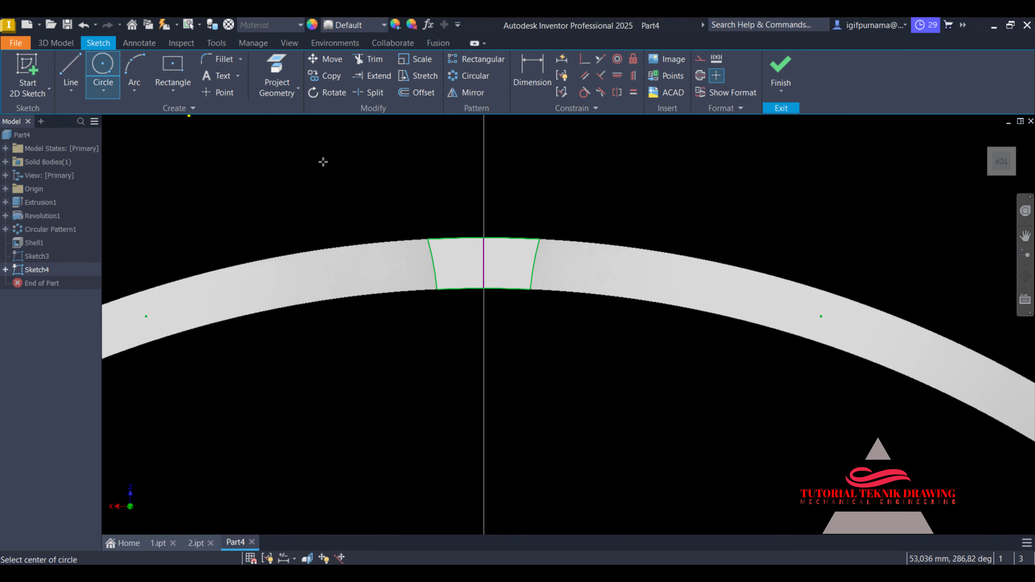
scroll(484, 250, up, 3)
scroll(484, 250, up, 5)
scroll(485, 251, down, 5)
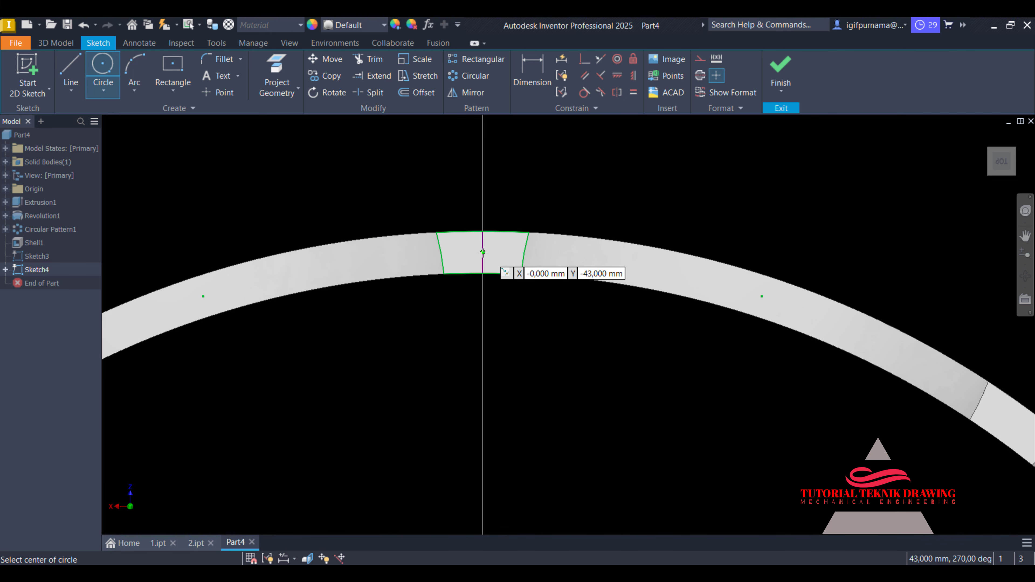
click(484, 251)
scroll(484, 251, down, 1)
click(497, 255)
scroll(496, 255, down, 3)
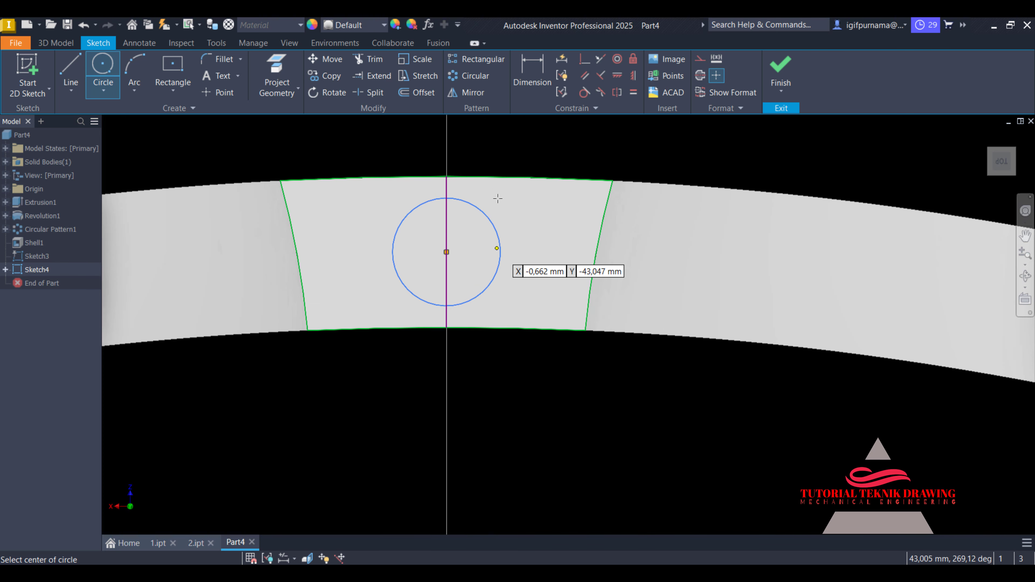
Dimension the circle's diameter at 1.5 mm
click(532, 73)
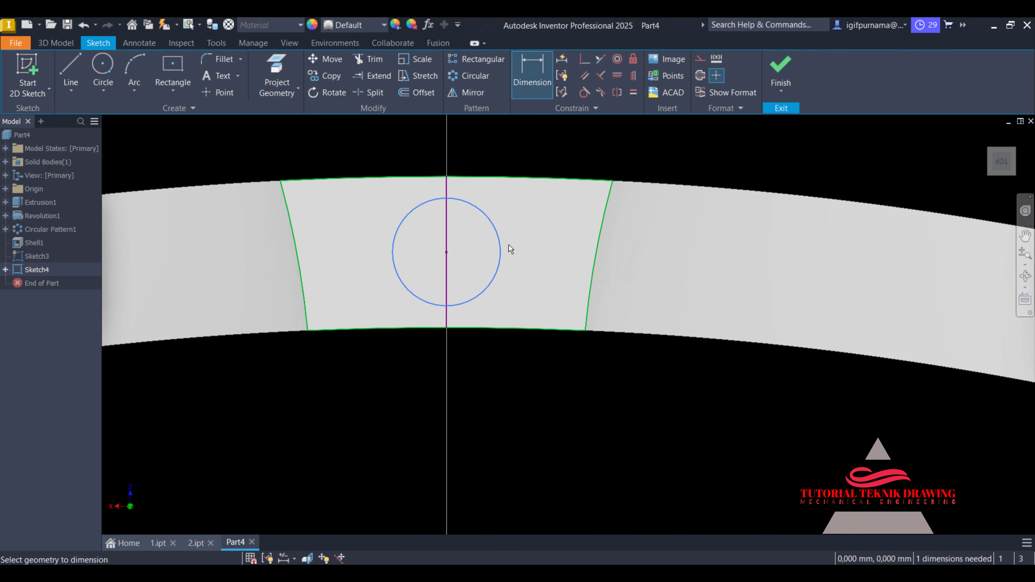
click(503, 254)
click(666, 166)
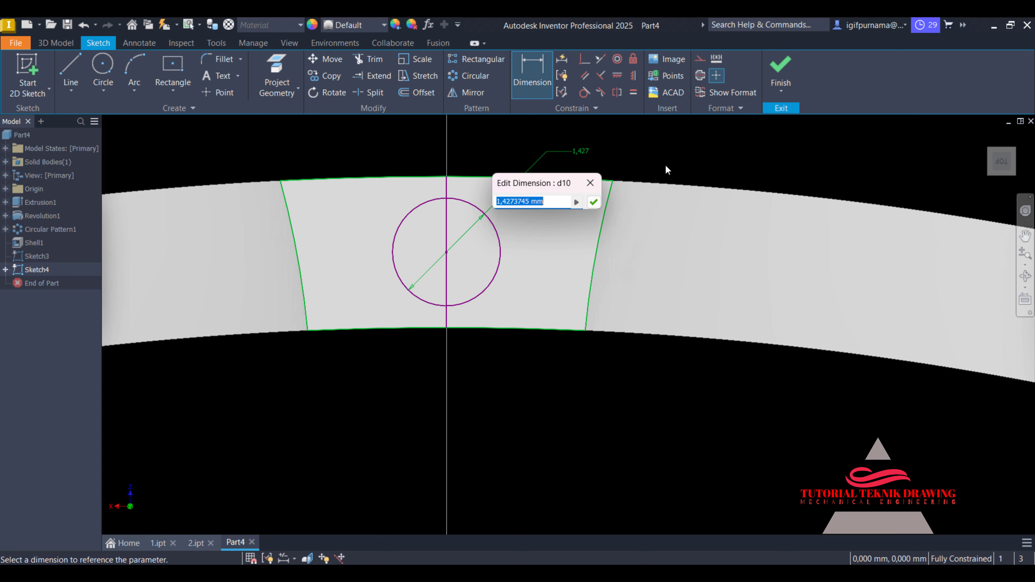
text(1.5)
click(595, 201)
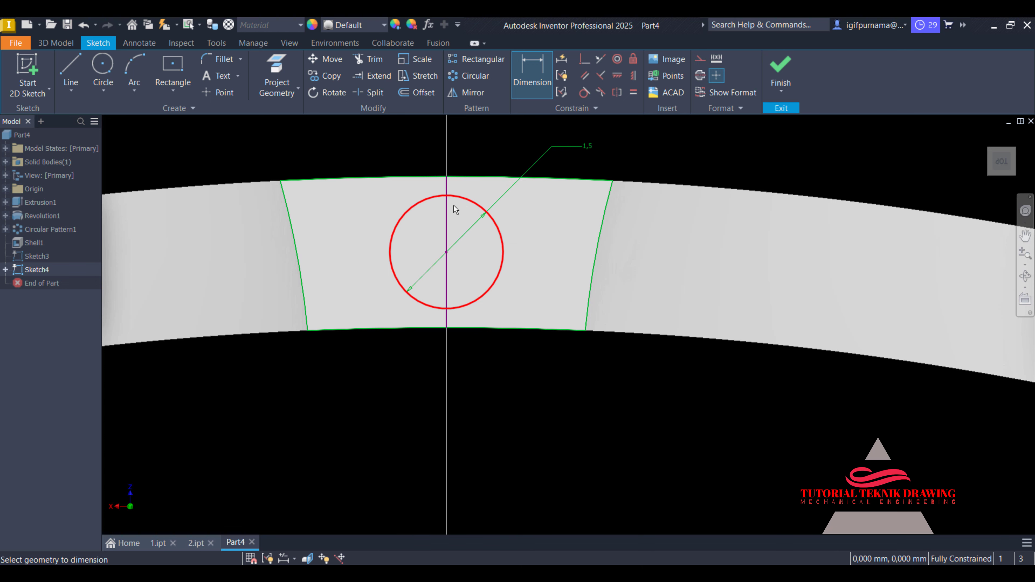
right_click(447, 211)
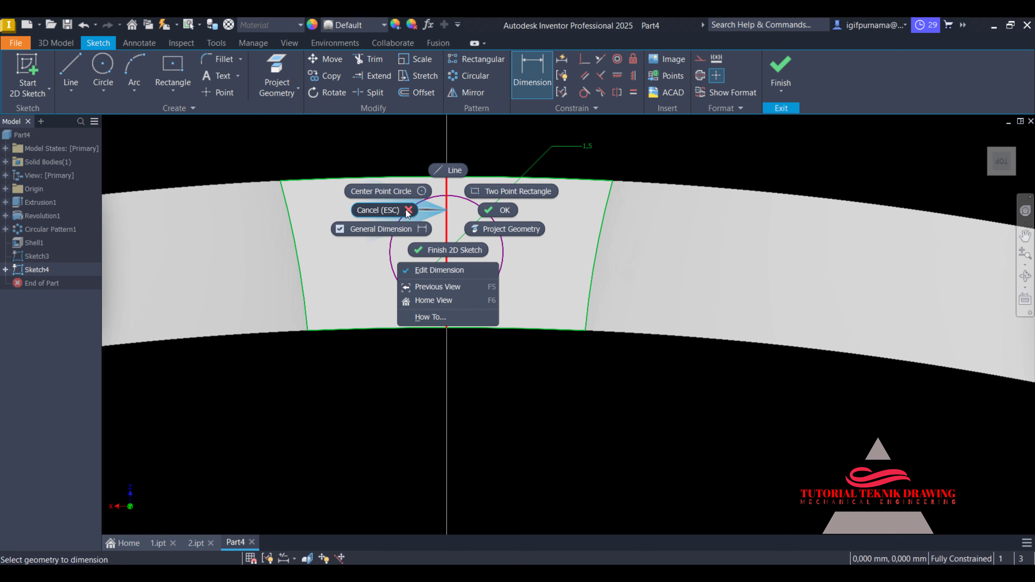
click(408, 210)
Delete the vertical helper line through the circle and finish the sketch
right_click(449, 218)
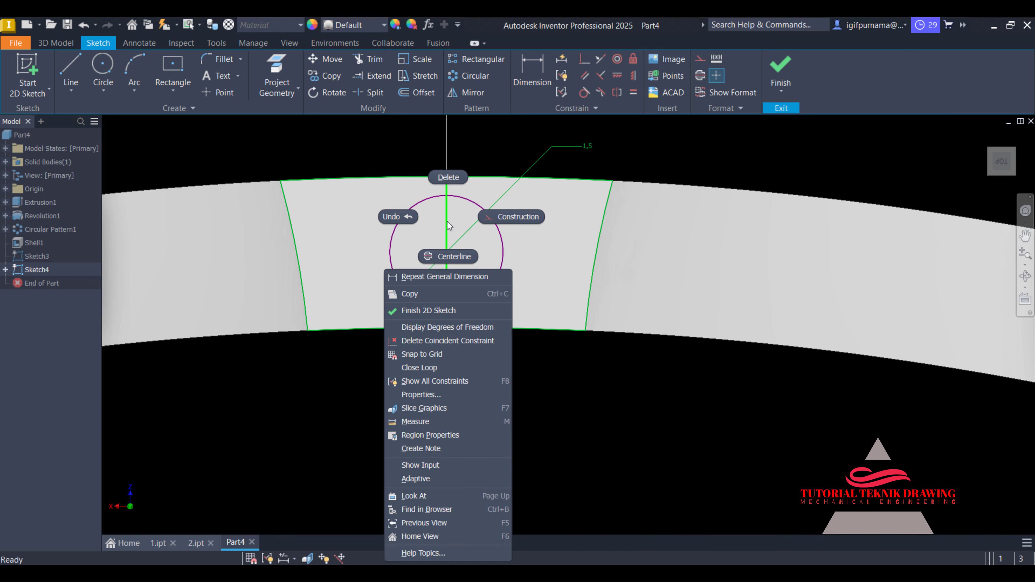
click(446, 176)
scroll(601, 242, down, 3)
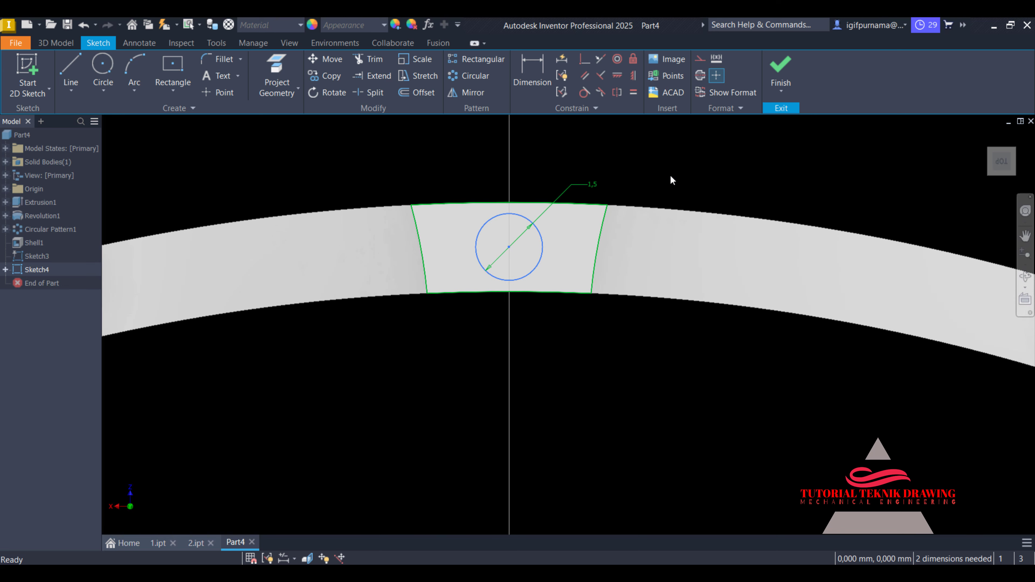
click(775, 73)
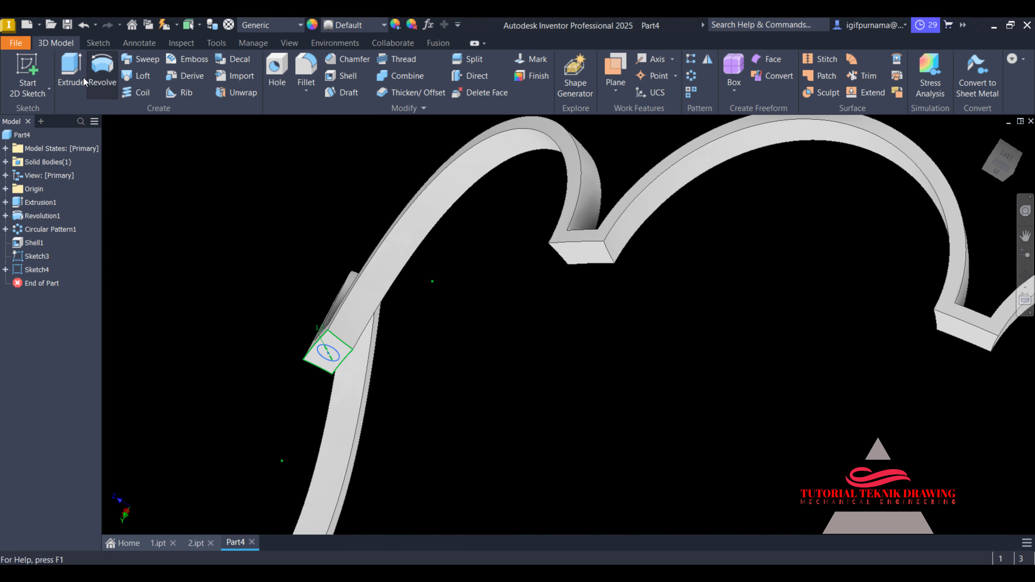
Extrude the 1.5 mm circle 20 mm into the cage as a cut to make the rivet hole
click(76, 76)
click(327, 353)
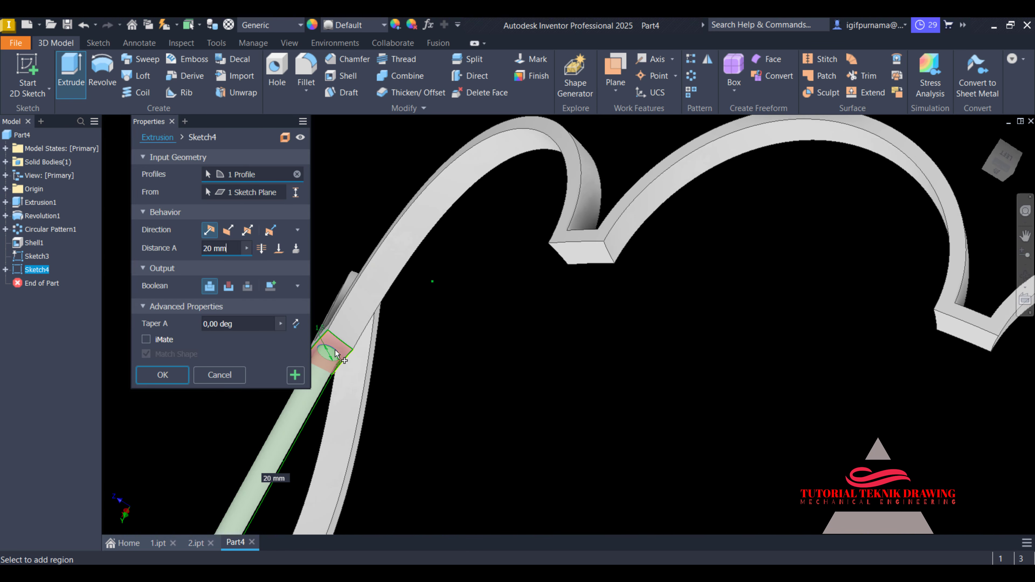
click(228, 287)
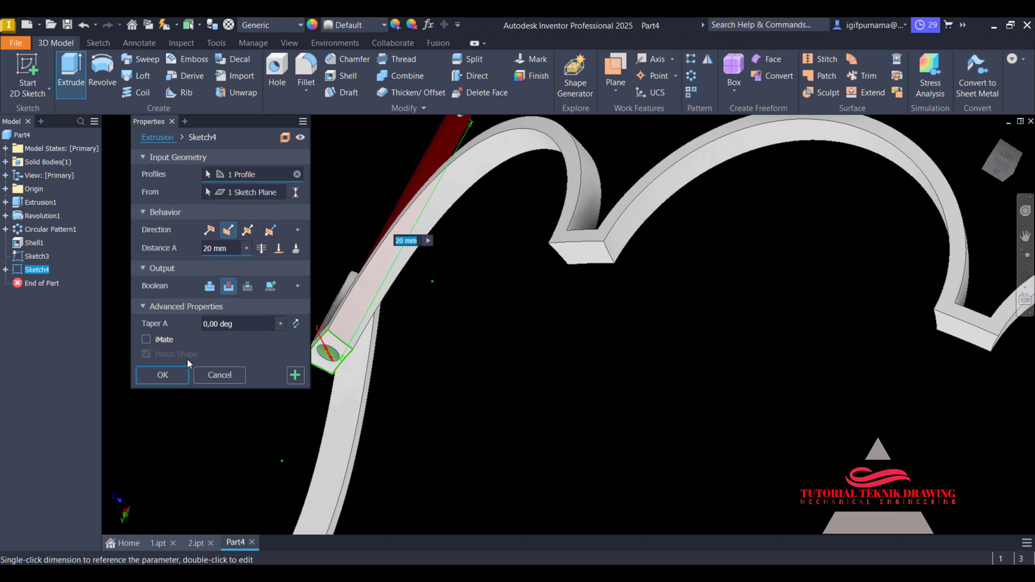
click(162, 375)
Pattern the hole circularly around the cage's axis with 10 occurrences over 360 degrees
scroll(429, 359, down, 3)
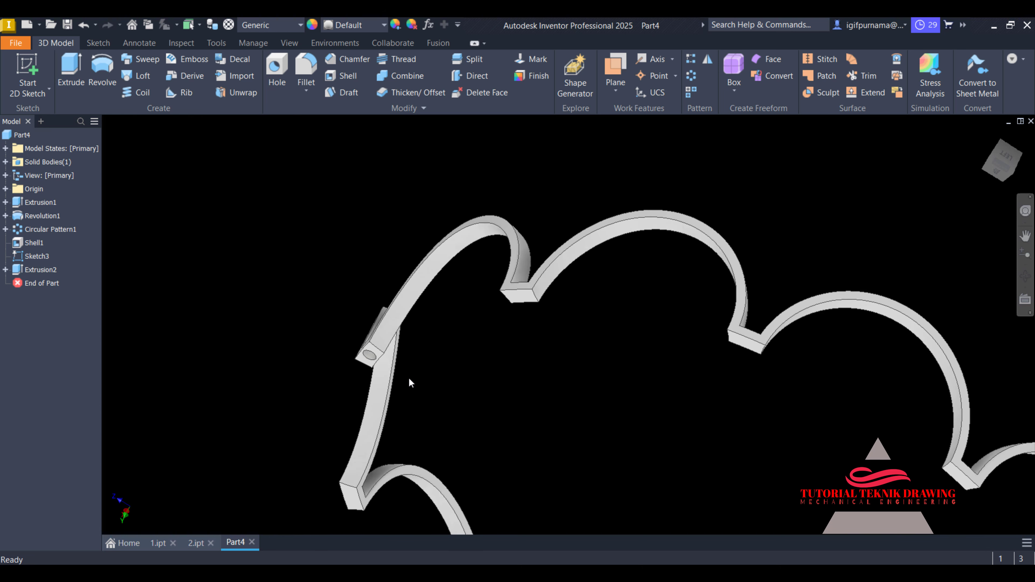
scroll(409, 377, down, 5)
scroll(410, 403, up, 5)
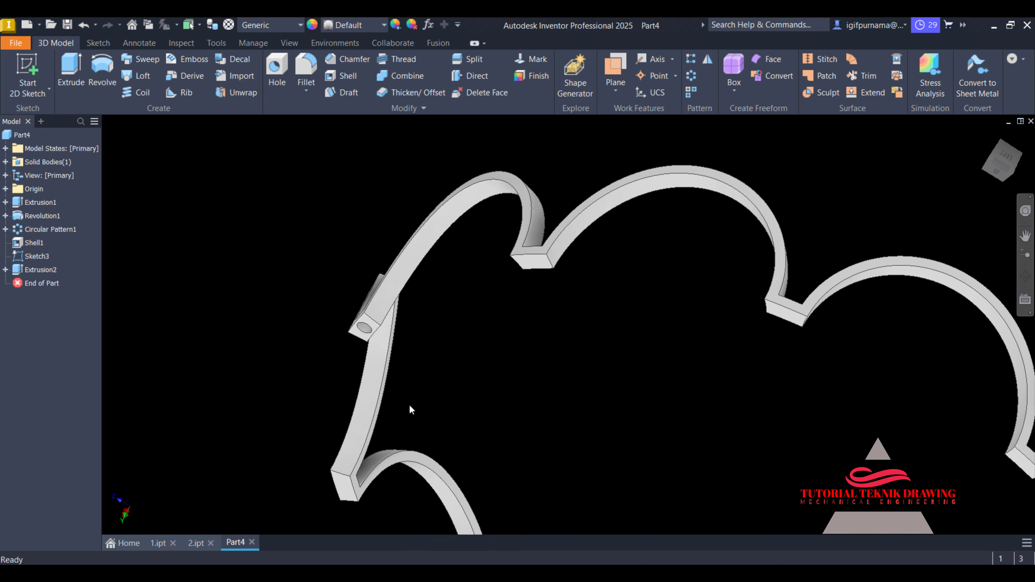
click(692, 76)
scroll(355, 367, up, 5)
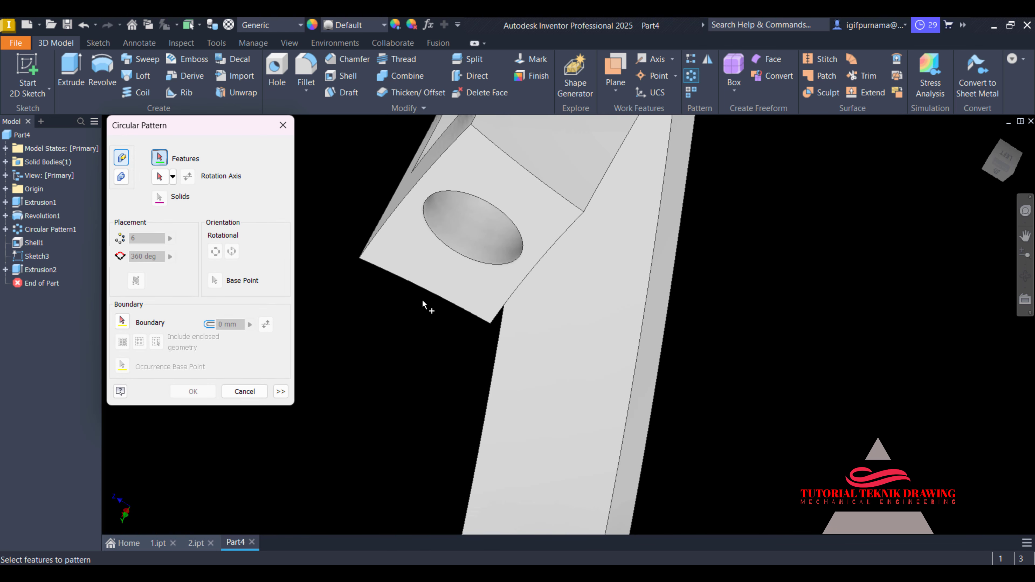
click(493, 240)
click(160, 178)
scroll(345, 204, down, 6)
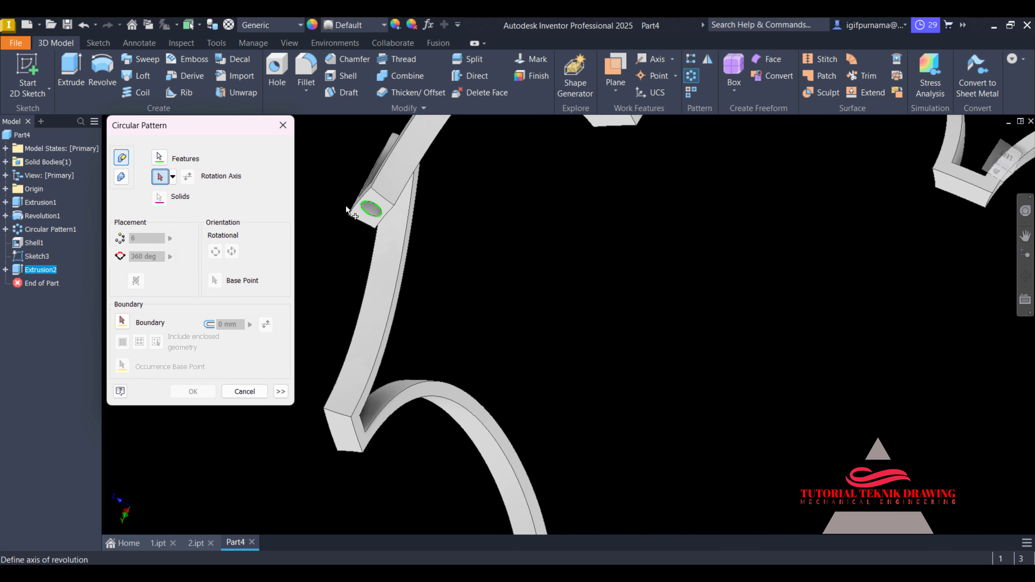
scroll(440, 387, up, 5)
click(361, 343)
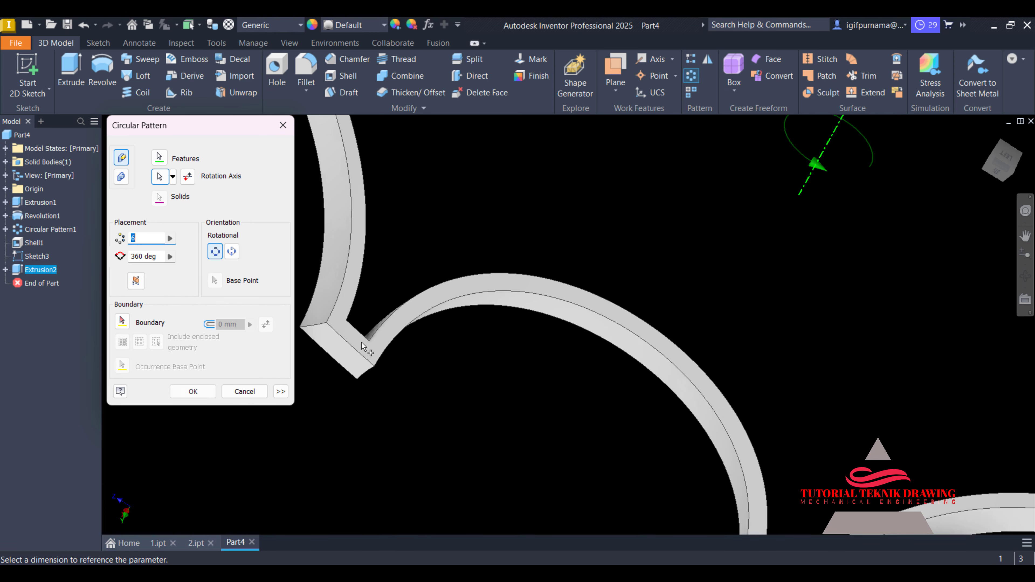
text(1)
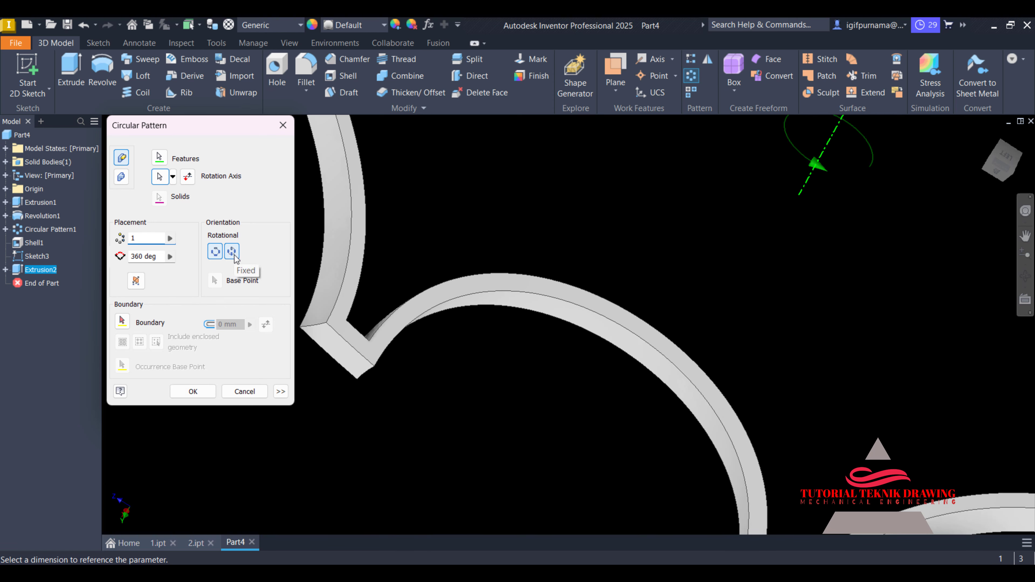
text(0)
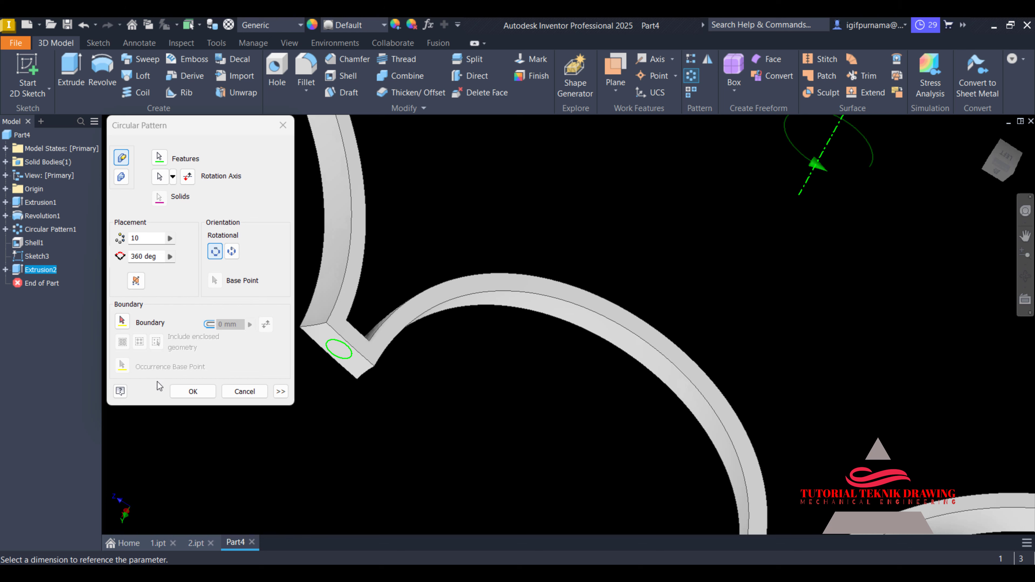
click(193, 392)
scroll(374, 349, down, 5)
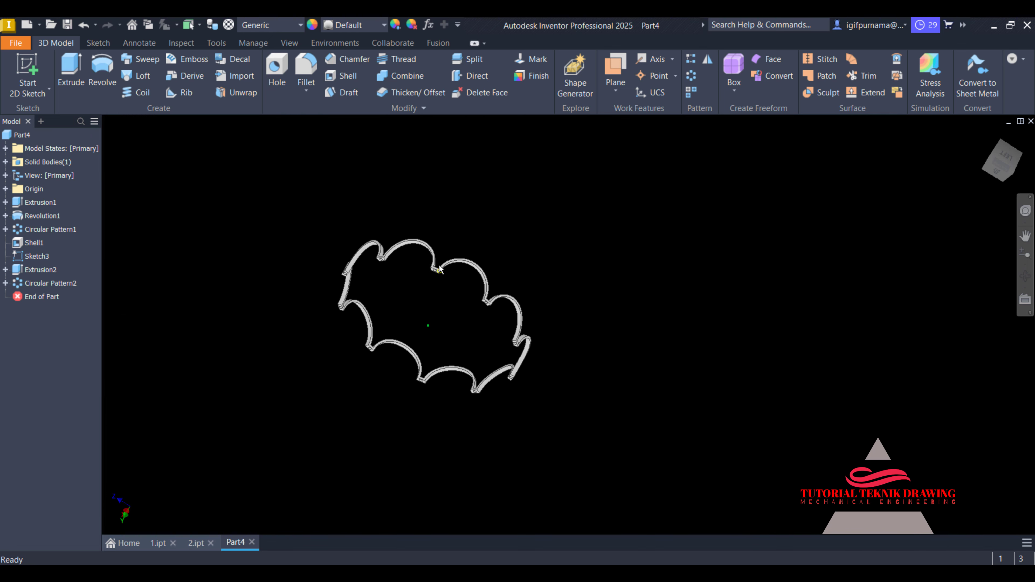
scroll(410, 306, up, 6)
scroll(410, 307, down, 3)
scroll(497, 278, up, 4)
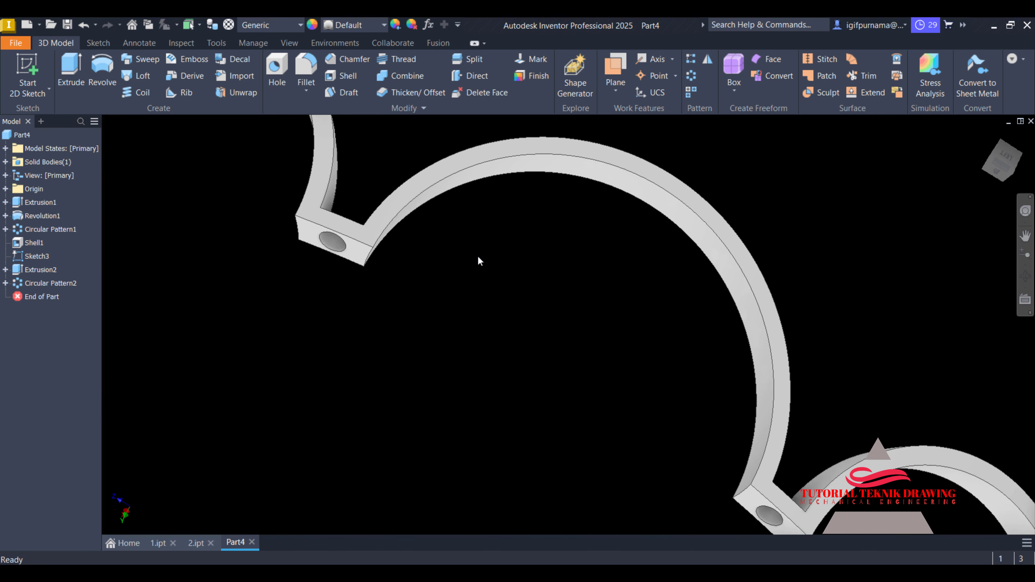
scroll(479, 259, down, 2)
scroll(341, 276, up, 3)
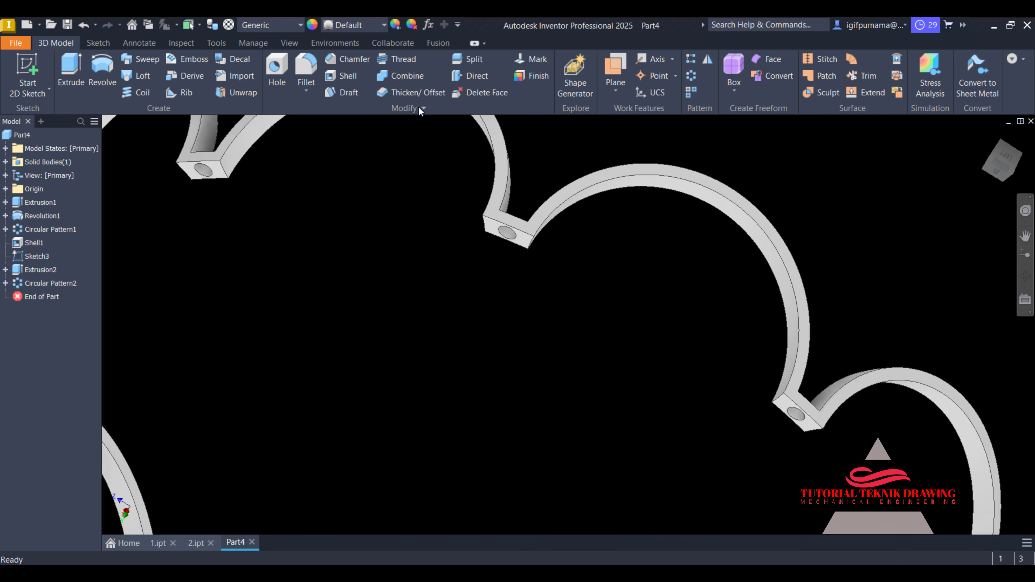
Start a fillet with radius 1 mm and select the two opposite end edges of one holed tab on the cage
click(306, 89)
click(316, 113)
text(1)
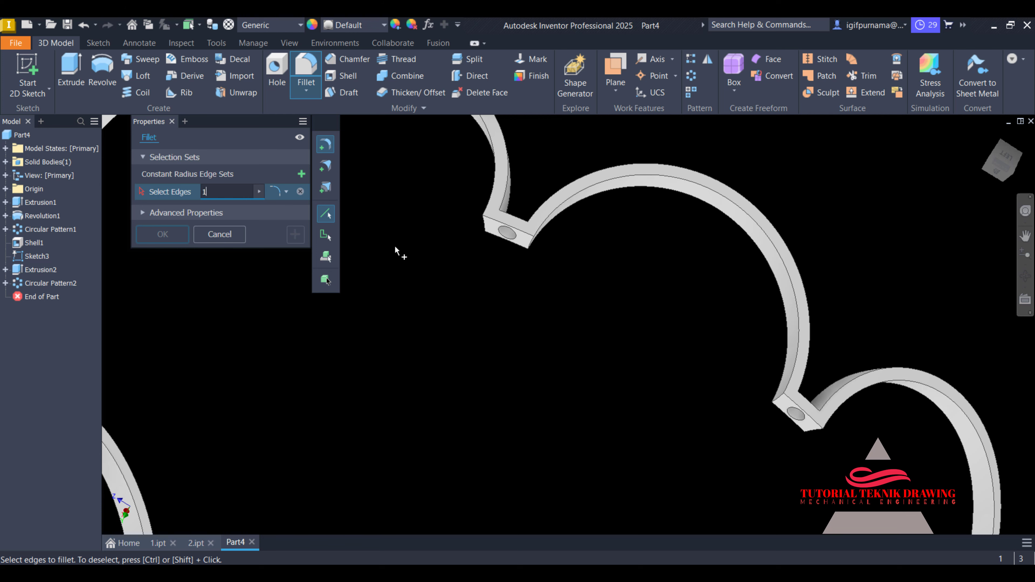
scroll(555, 249, up, 5)
click(477, 254)
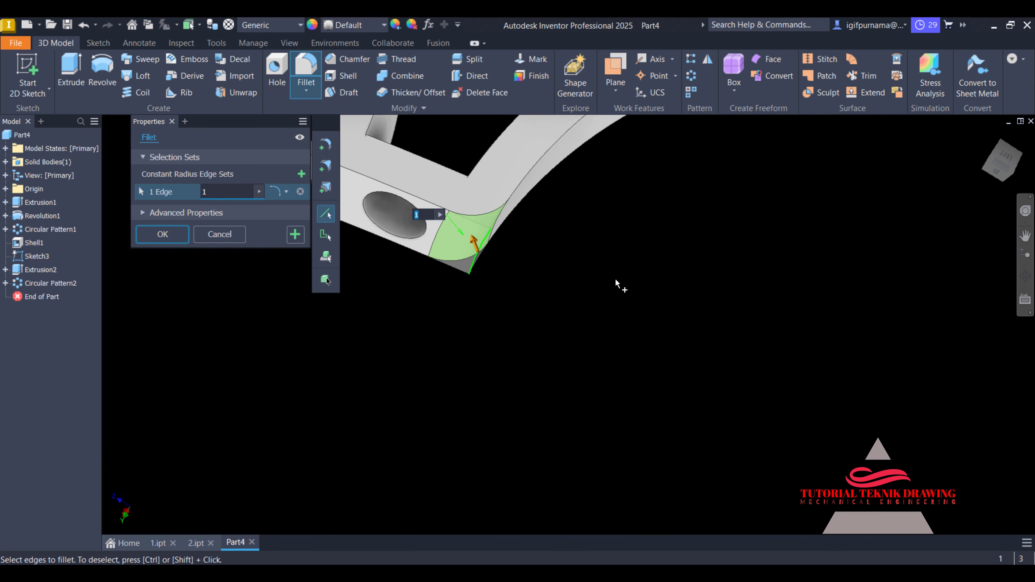
scroll(616, 281, down, 3)
click(436, 232)
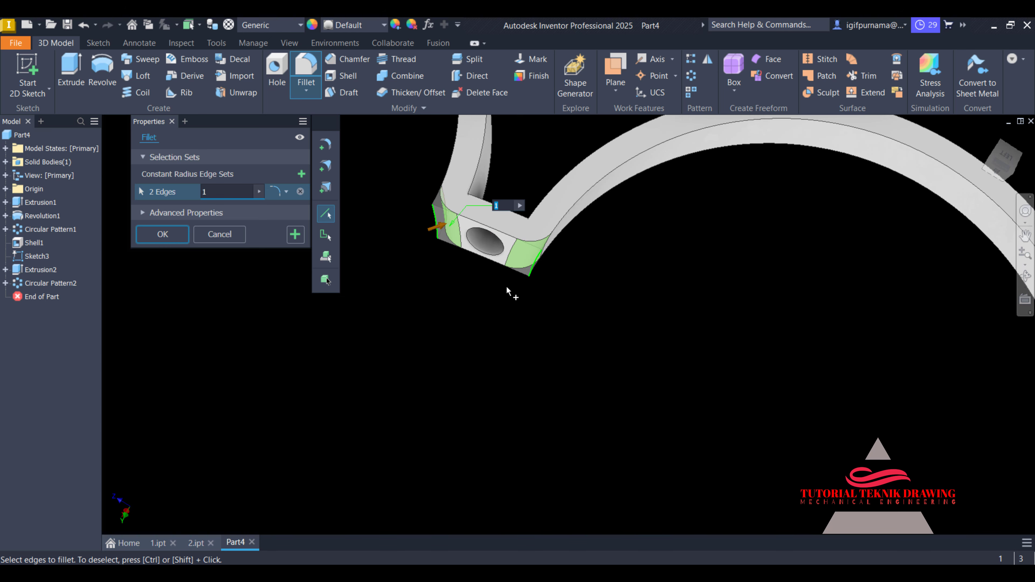
Add the two end edges of each of the next two holed tabs to the fillet selection, making six edges
scroll(501, 277, down, 5)
scroll(405, 265, up, 5)
scroll(406, 265, up, 3)
click(418, 278)
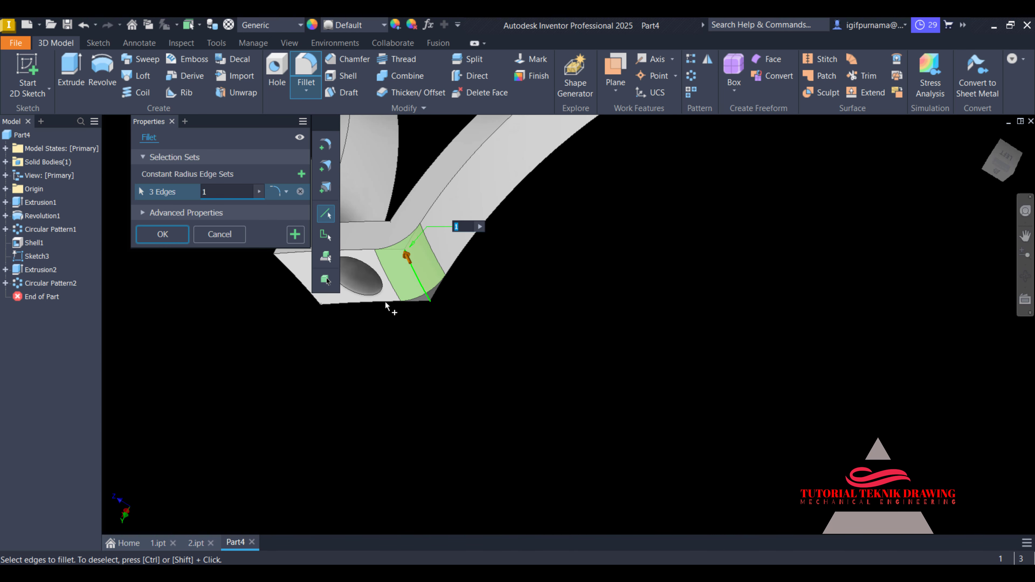
click(312, 296)
scroll(640, 277, down, 5)
scroll(492, 326, up, 5)
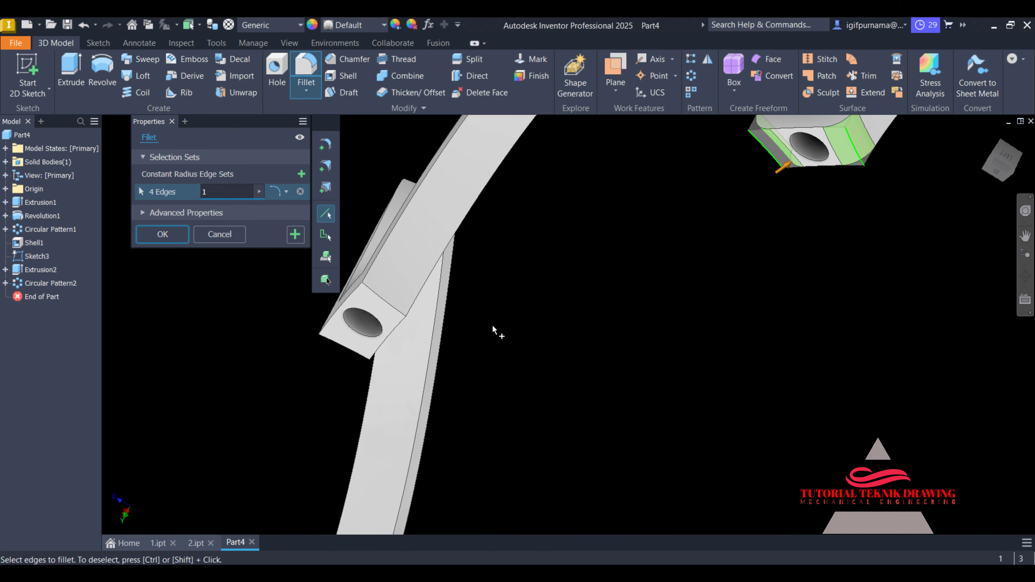
click(399, 309)
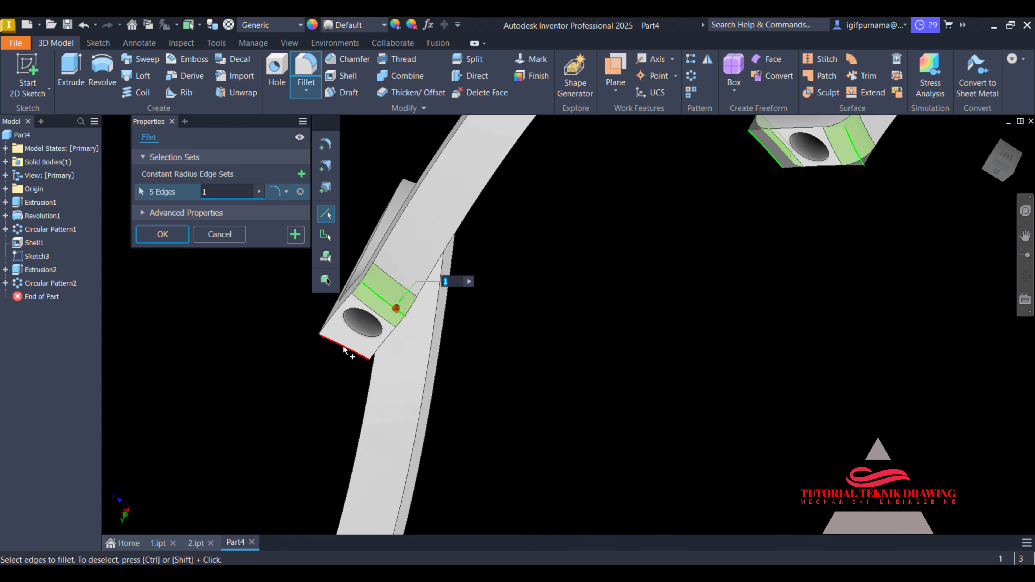
click(344, 350)
Extend the fillet selection with both end edges of the fourth and fifth holed tabs, making ten edges
scroll(545, 262, down, 5)
scroll(478, 356, up, 5)
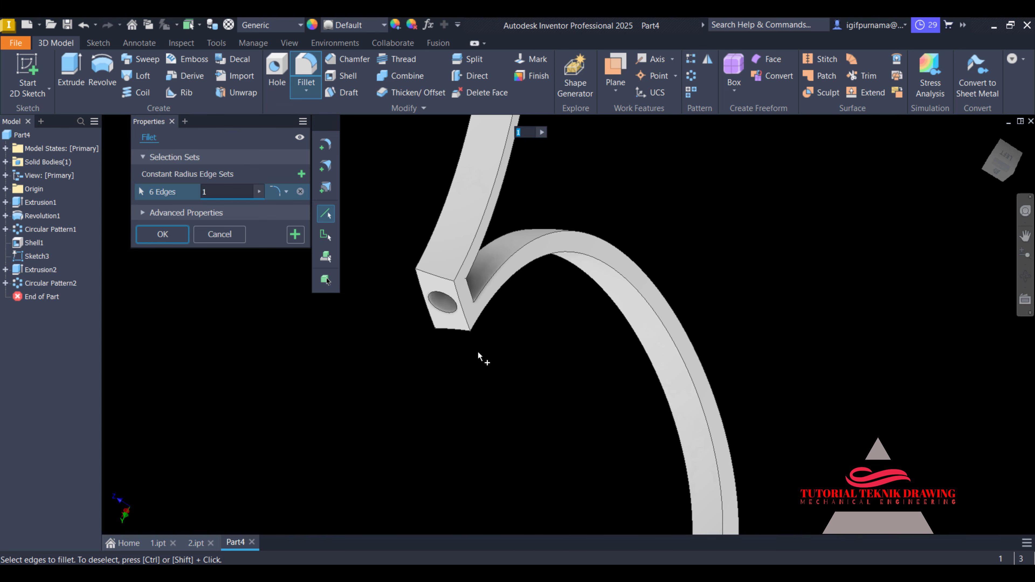
click(456, 331)
click(465, 312)
scroll(550, 294, down, 5)
scroll(584, 336, up, 5)
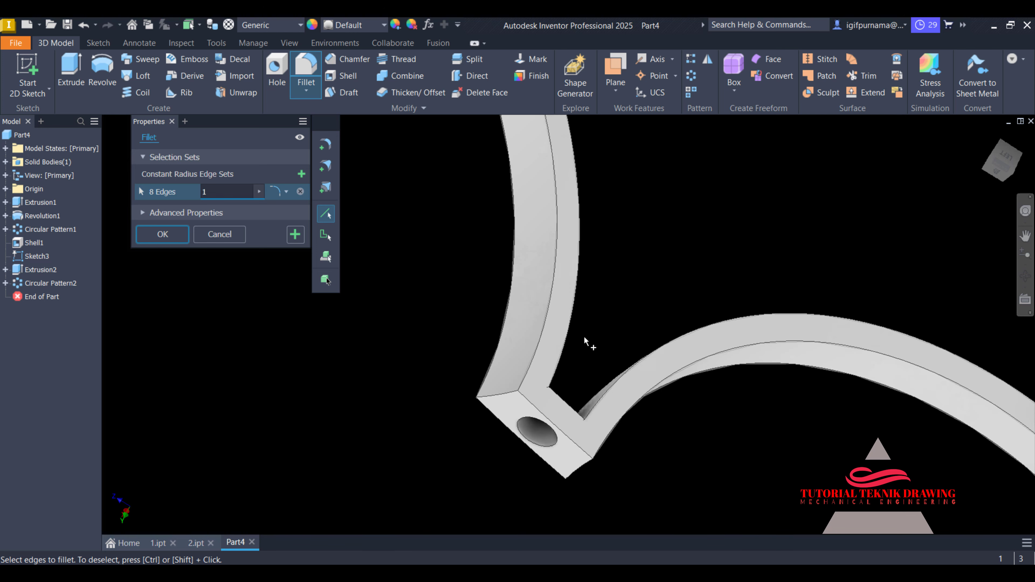
click(584, 466)
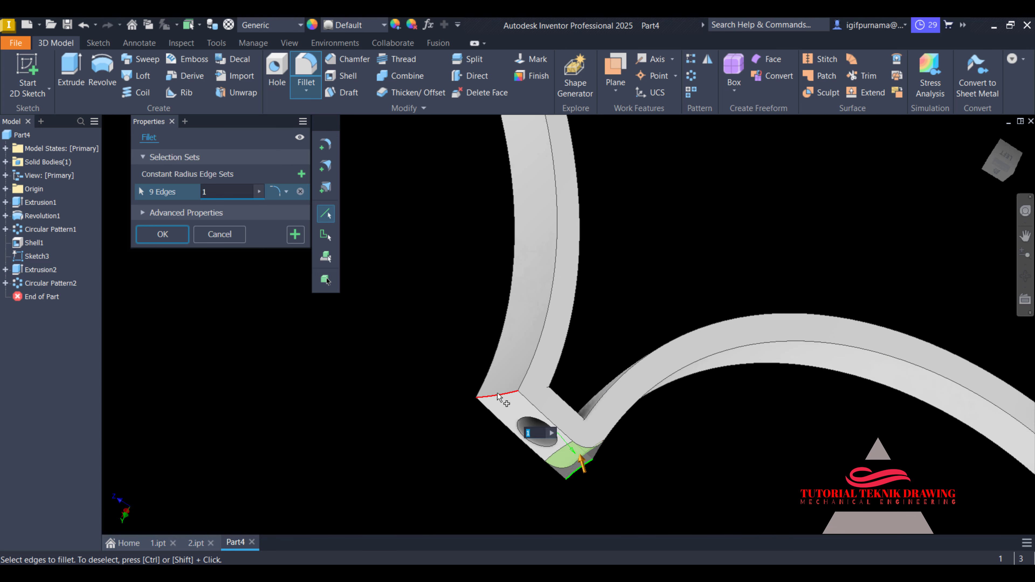
click(498, 397)
Include both end edges of the sixth and seventh holed tabs in the fillet, making 14 edges
scroll(499, 321, down, 5)
scroll(543, 351, up, 5)
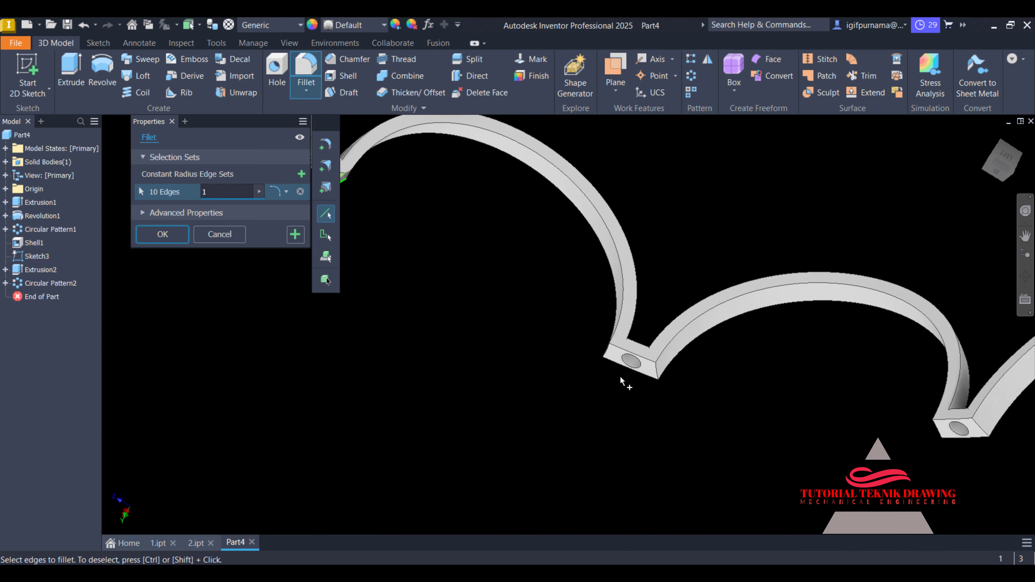
scroll(621, 376, up, 4)
click(711, 363)
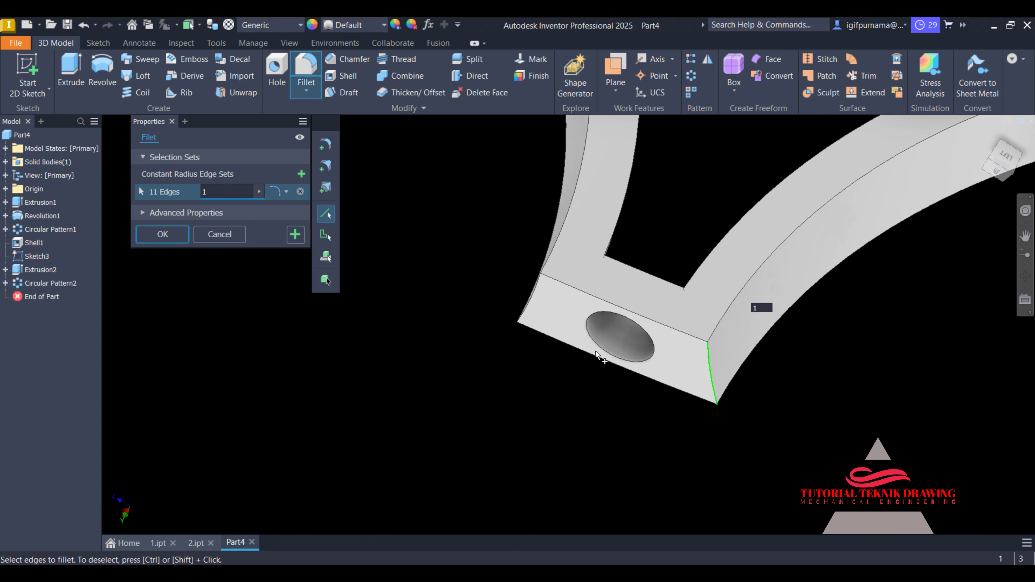
click(534, 302)
scroll(563, 354, down, 5)
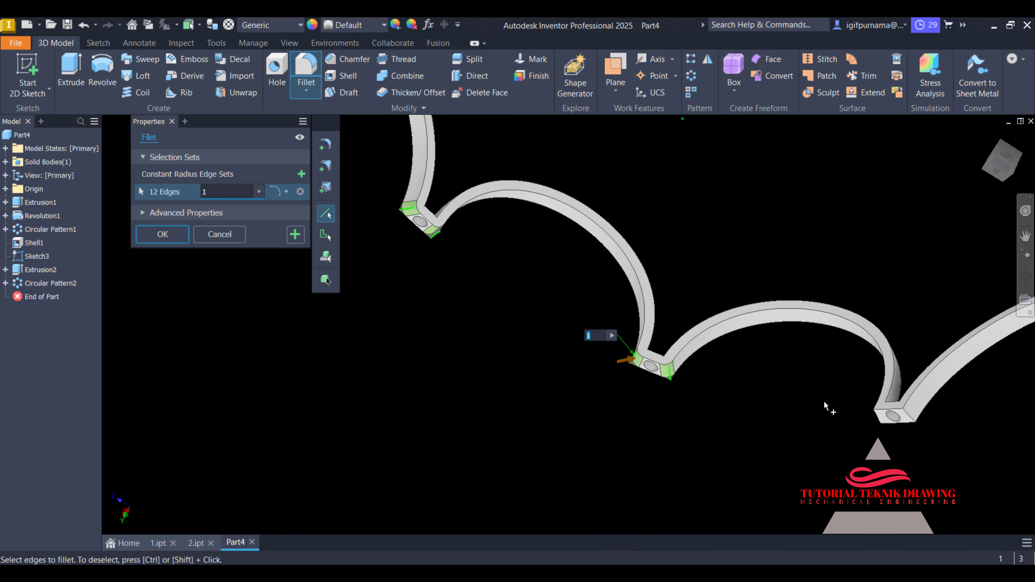
scroll(912, 412, up, 5)
click(913, 395)
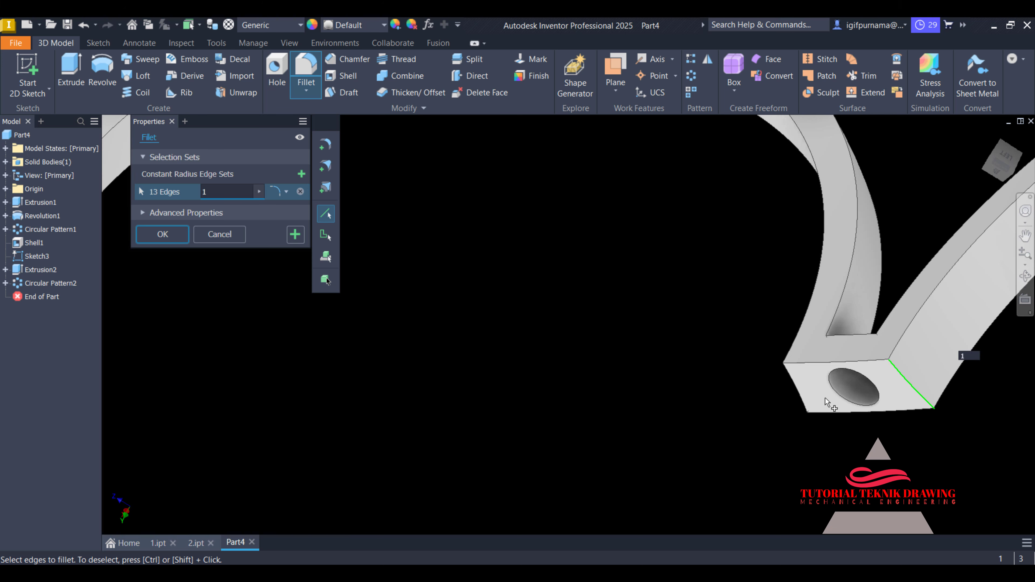
click(801, 398)
Pick both end edges of the eighth and ninth holed tabs for the fillet, making 18 edges
scroll(779, 416, down, 5)
scroll(848, 401, up, 4)
scroll(923, 381, up, 4)
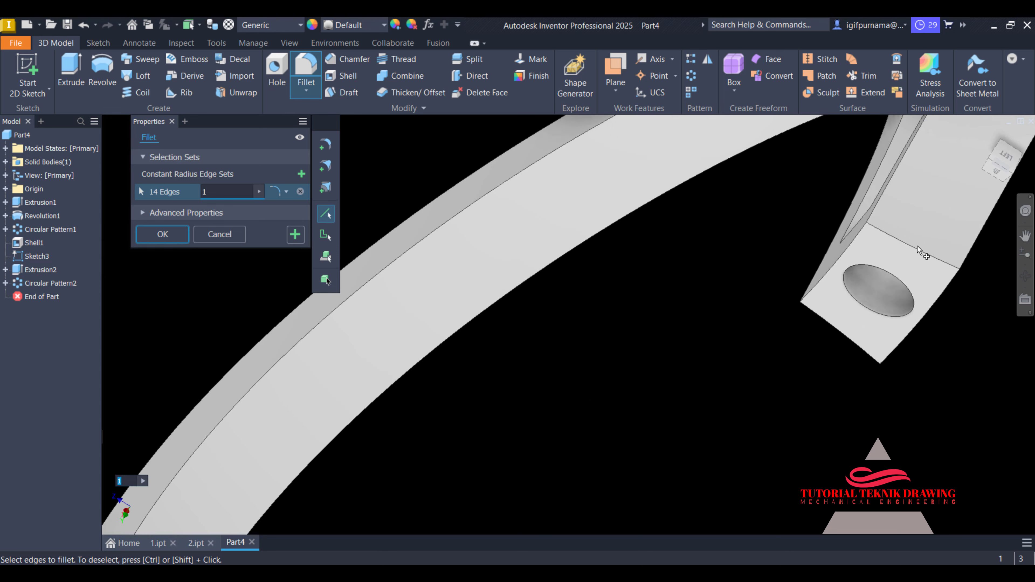
click(915, 244)
click(854, 342)
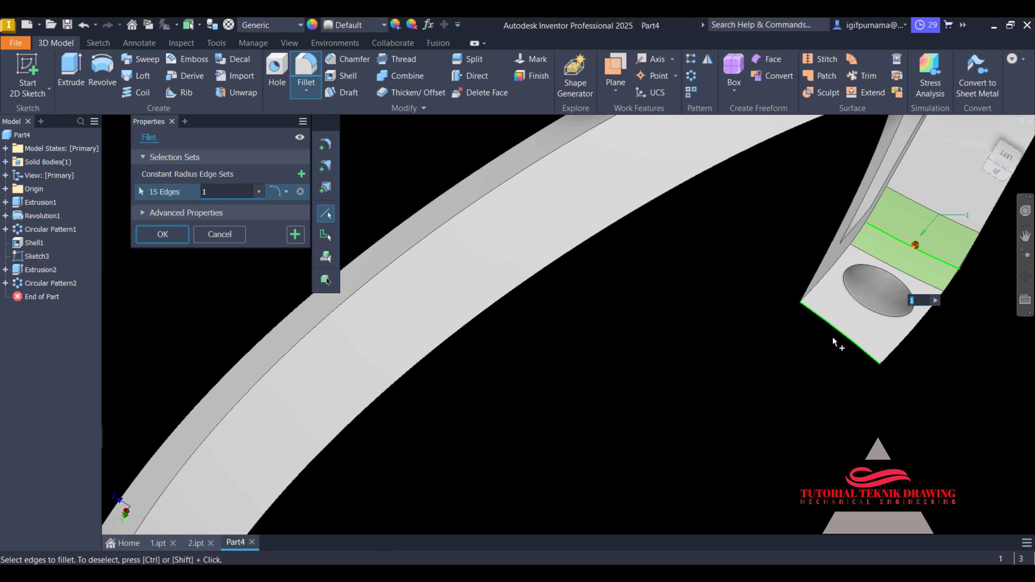
scroll(746, 376, down, 5)
scroll(770, 351, up, 5)
click(790, 172)
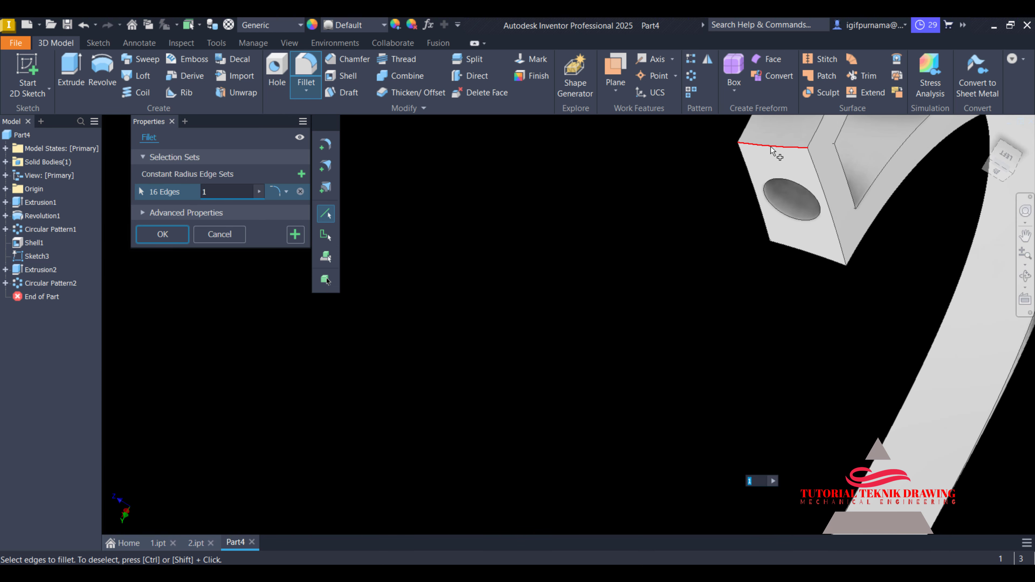
click(806, 253)
Add the last tab's two end edges, set the fillet radius to 0.5 mm, apply it to all 20 edges, and restore the home view
scroll(786, 324, down, 5)
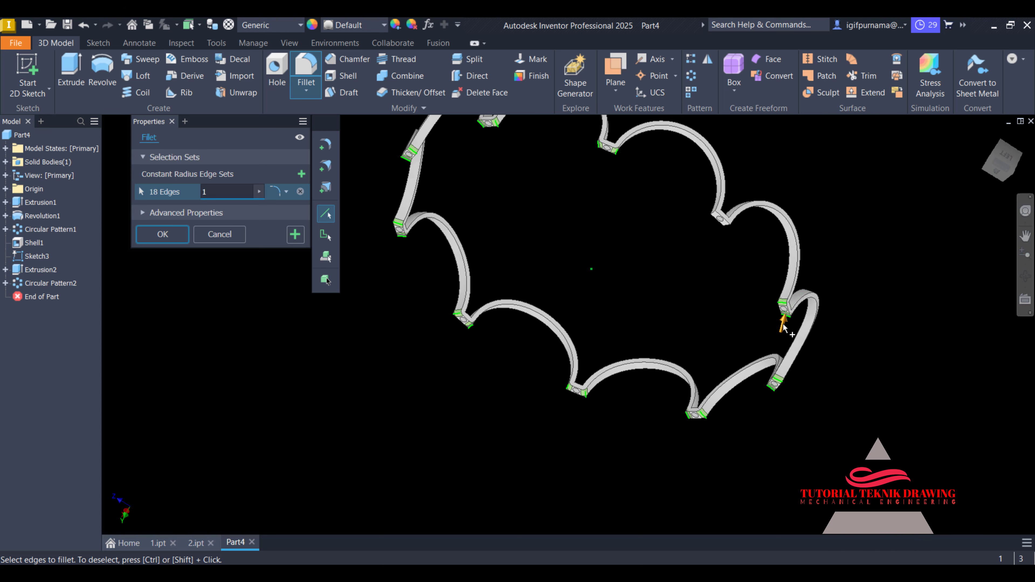
scroll(703, 240, up, 5)
click(703, 237)
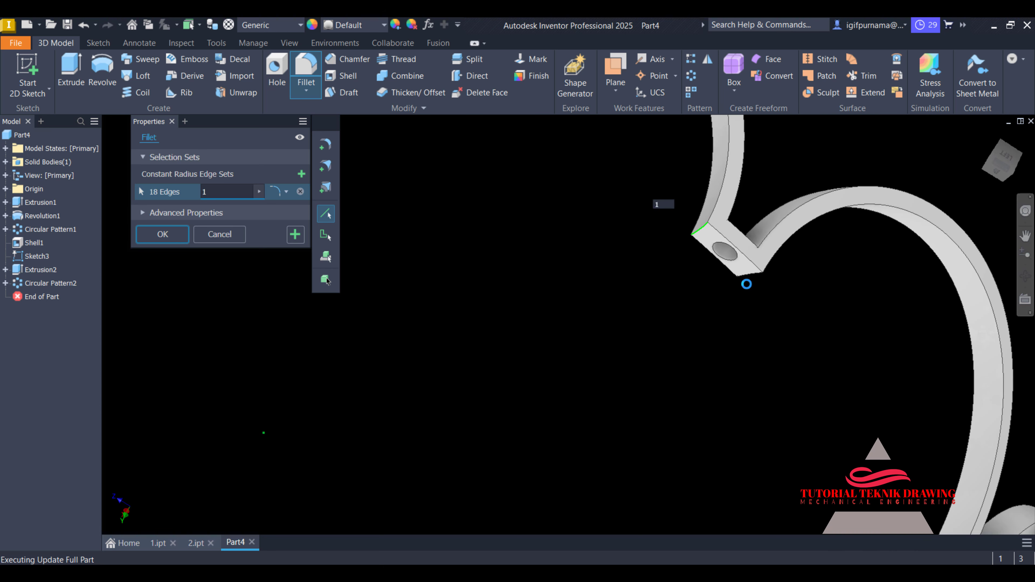
click(748, 276)
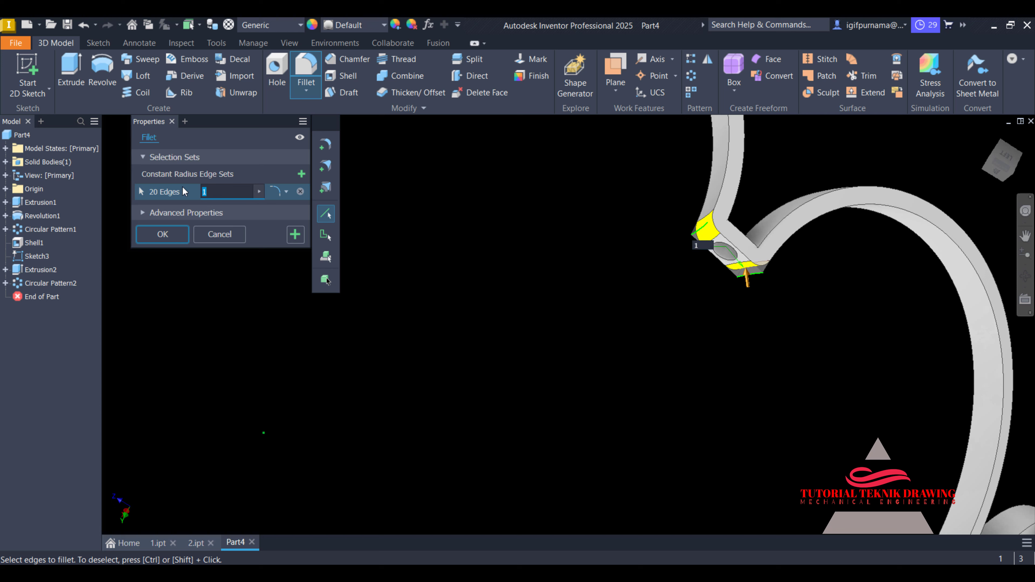
text(.5)
click(150, 240)
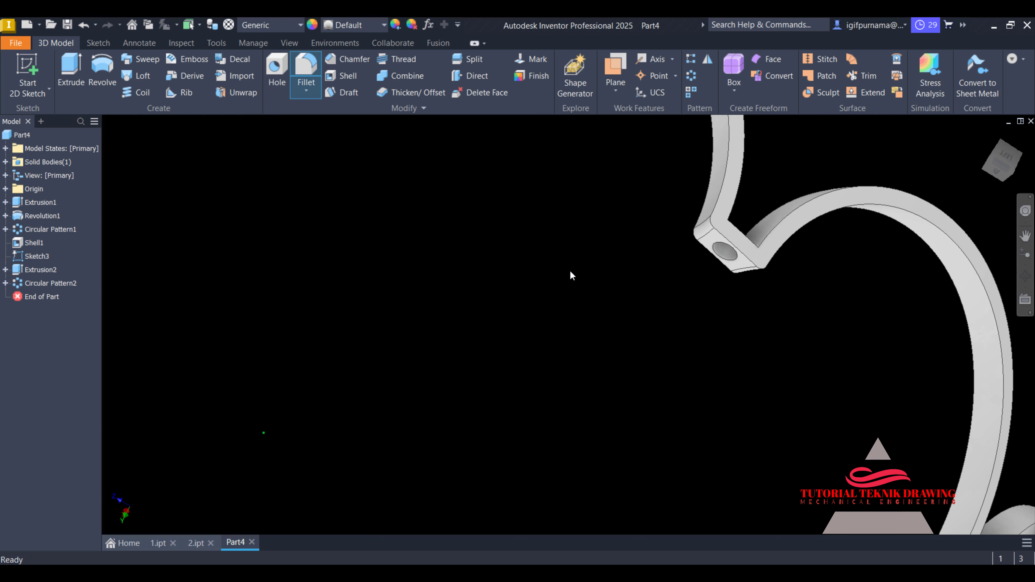
key(F6)
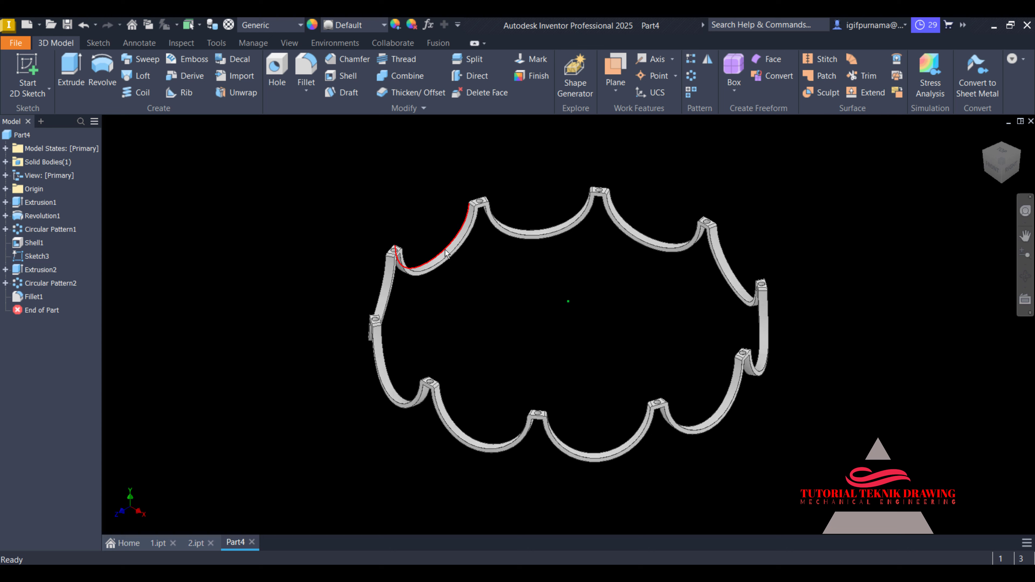
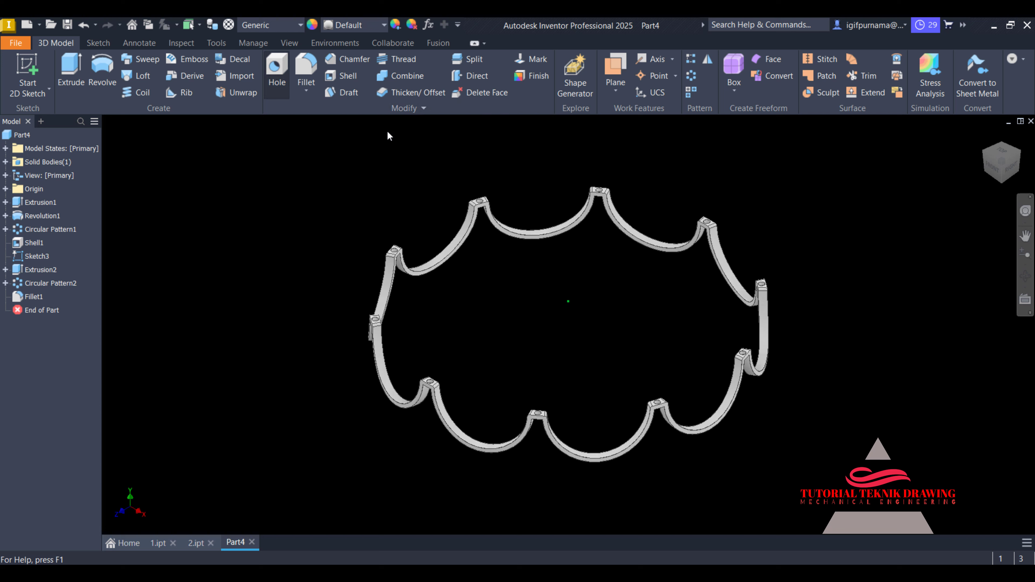
Apply a glossy yellow appearance to the cage and save the part as 3
click(351, 25)
click(381, 378)
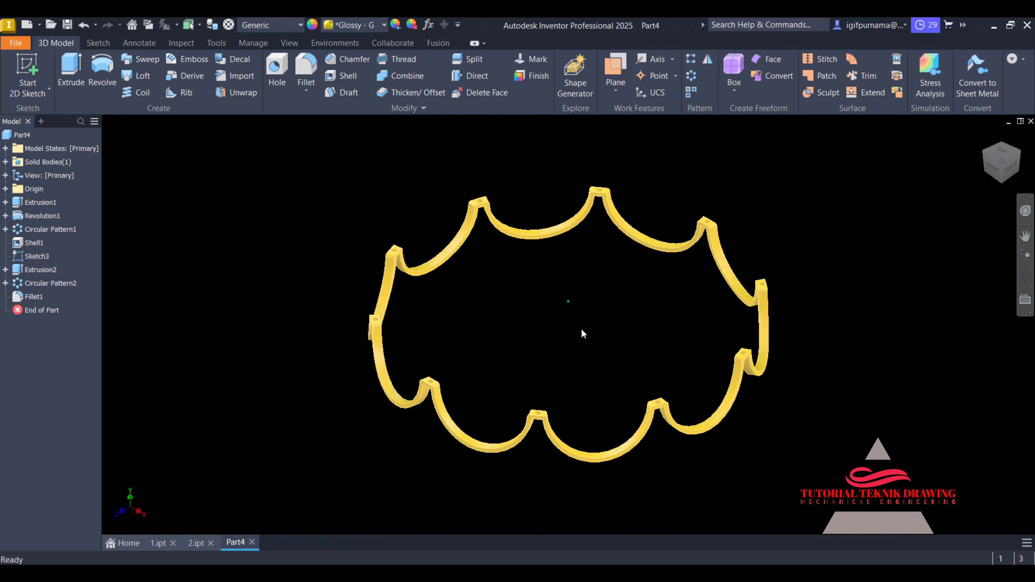
click(20, 43)
click(49, 185)
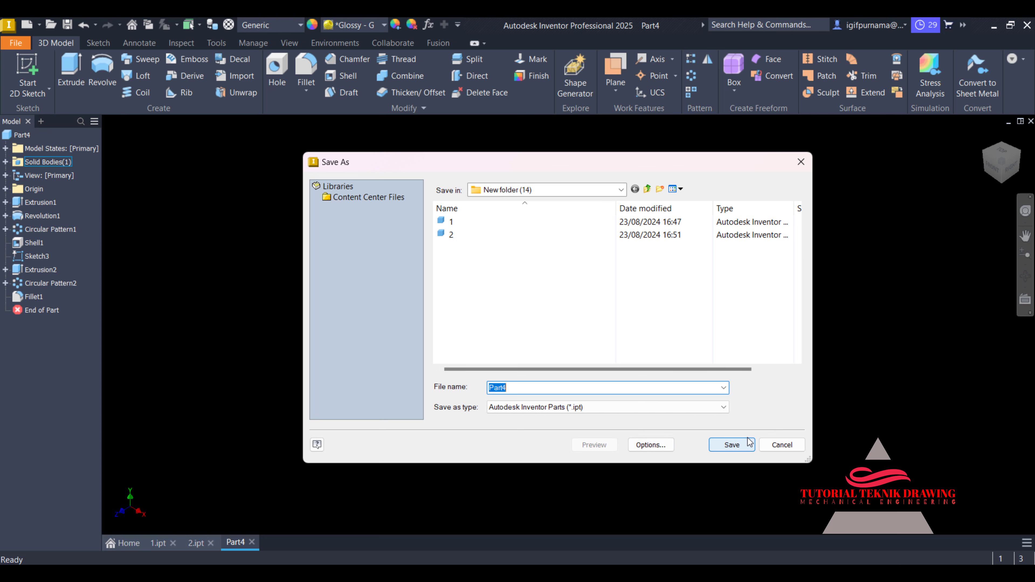
text(3)
click(733, 445)
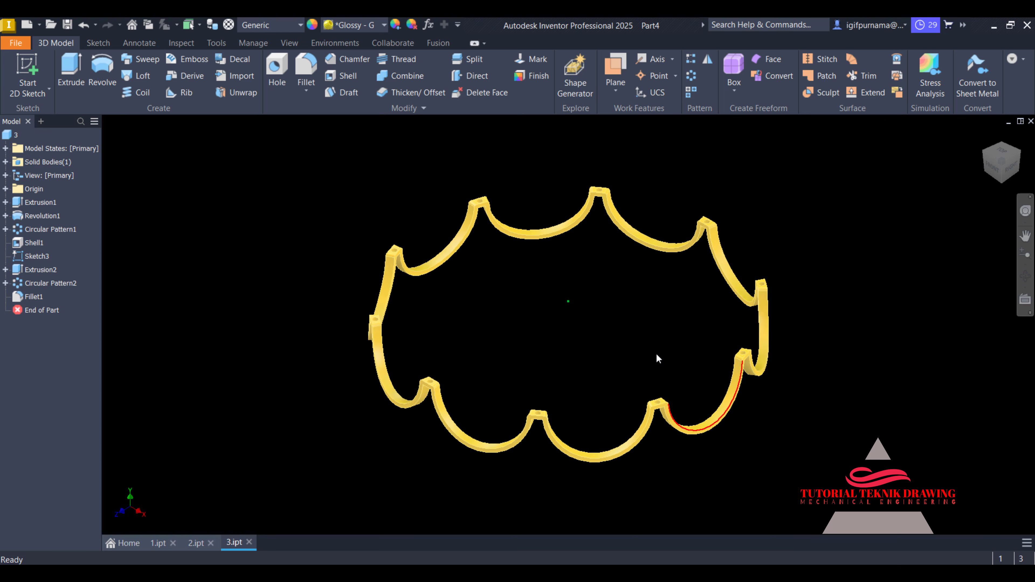
Create a new part from the Standard (mm).ipt template and start a sketch on the horizontal XZ plane
click(15, 43)
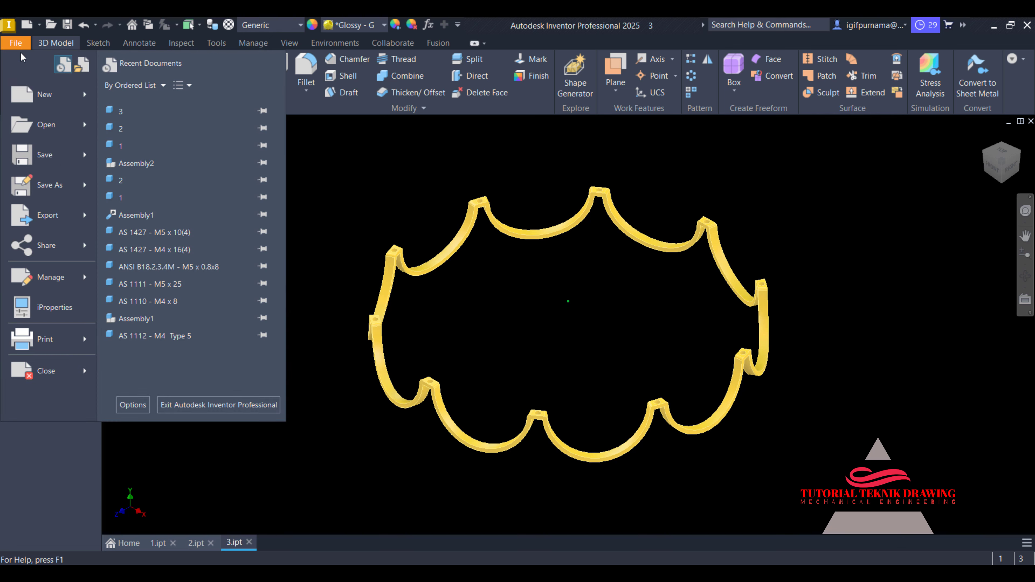
click(40, 102)
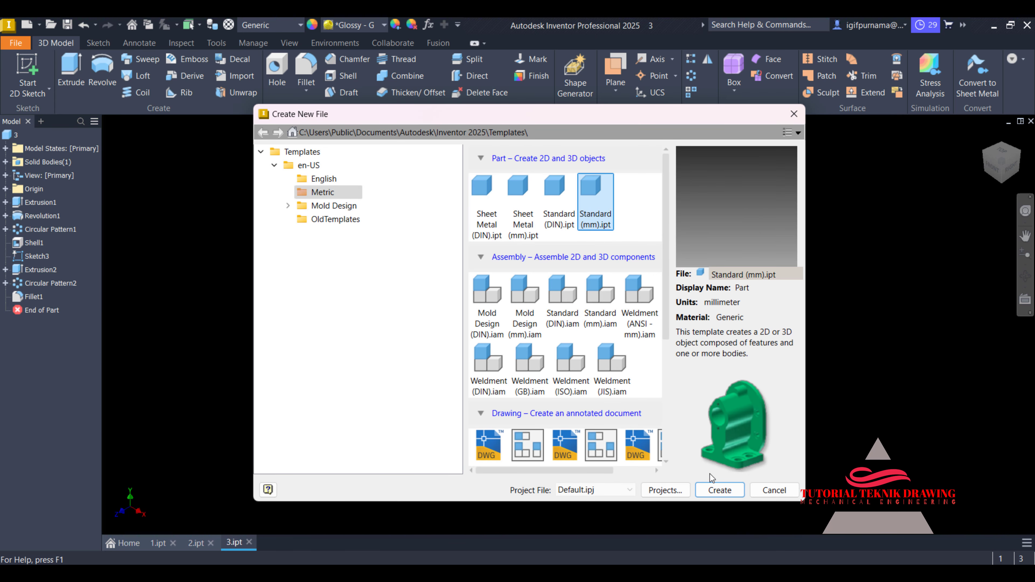
click(743, 494)
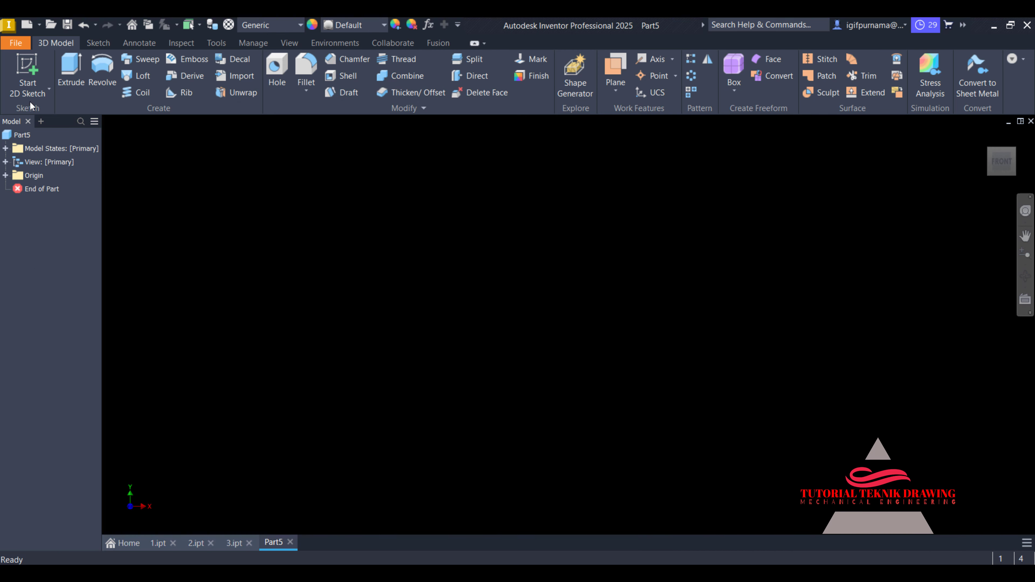
click(31, 92)
click(38, 120)
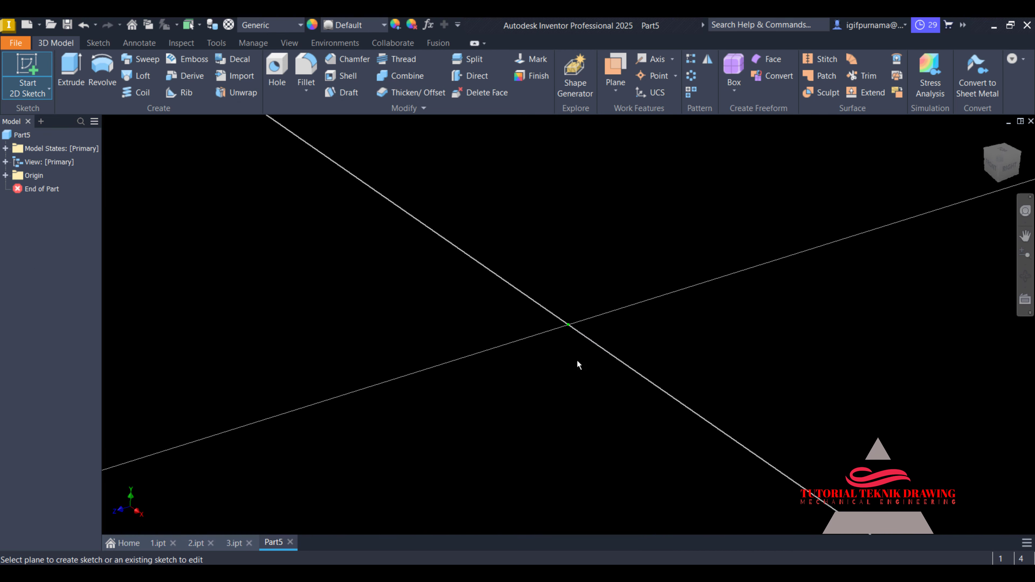
click(578, 364)
Draw a circle centred on the origin and dimension its diameter to 20 mm
key(c)
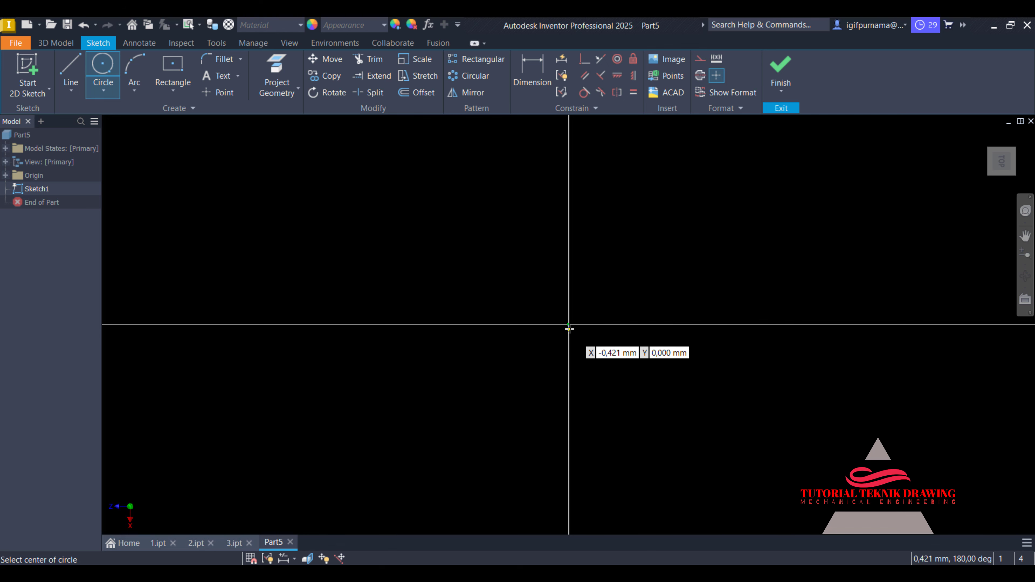
click(569, 325)
click(642, 267)
click(532, 75)
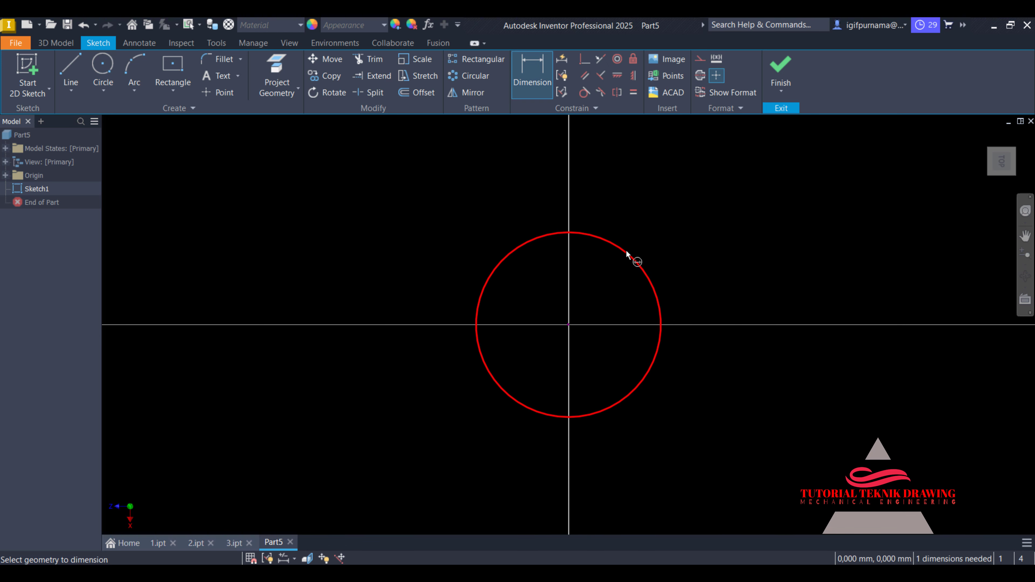
click(627, 254)
click(656, 231)
text(20)
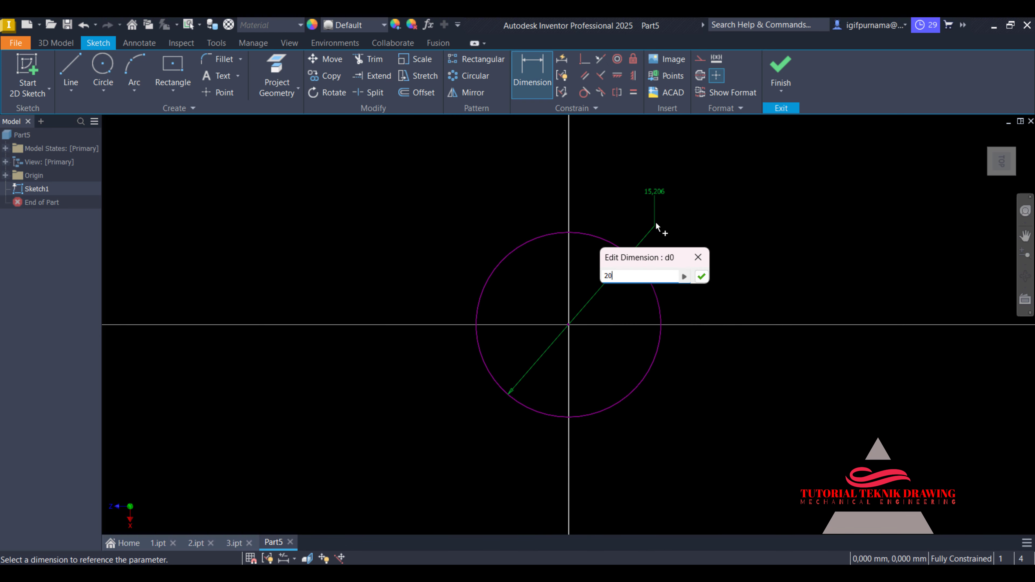
key(Return)
Draw a vertical diameter line across the circle, trim away the left arc to leave a half disc, and finish the sketch
key(l)
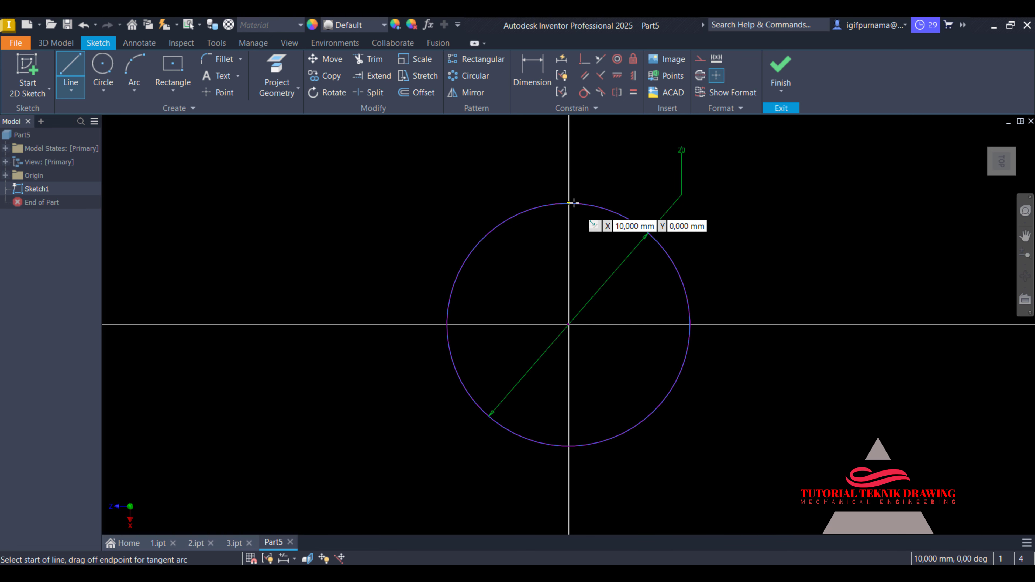
click(569, 202)
double_click(569, 445)
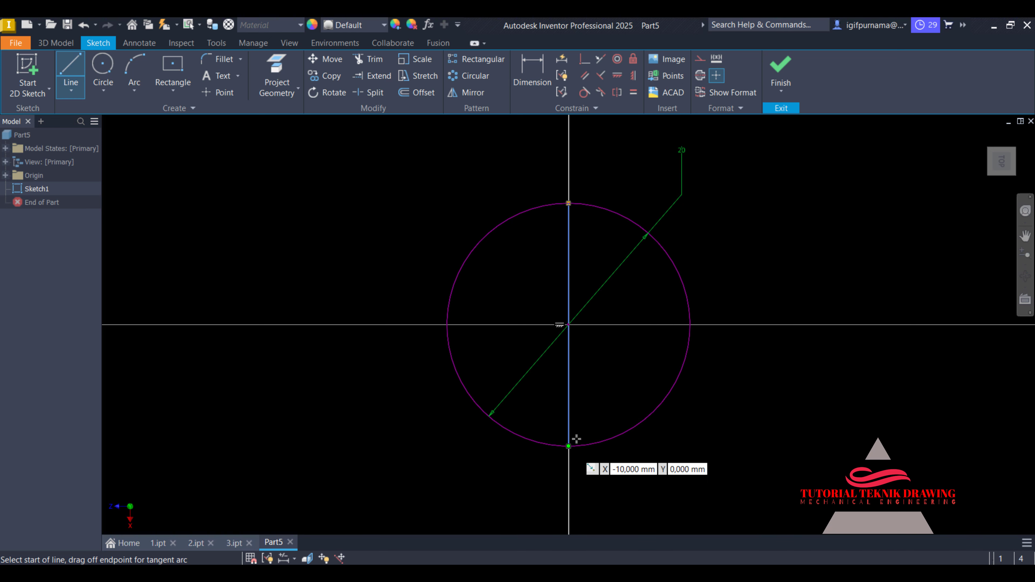
key(x)
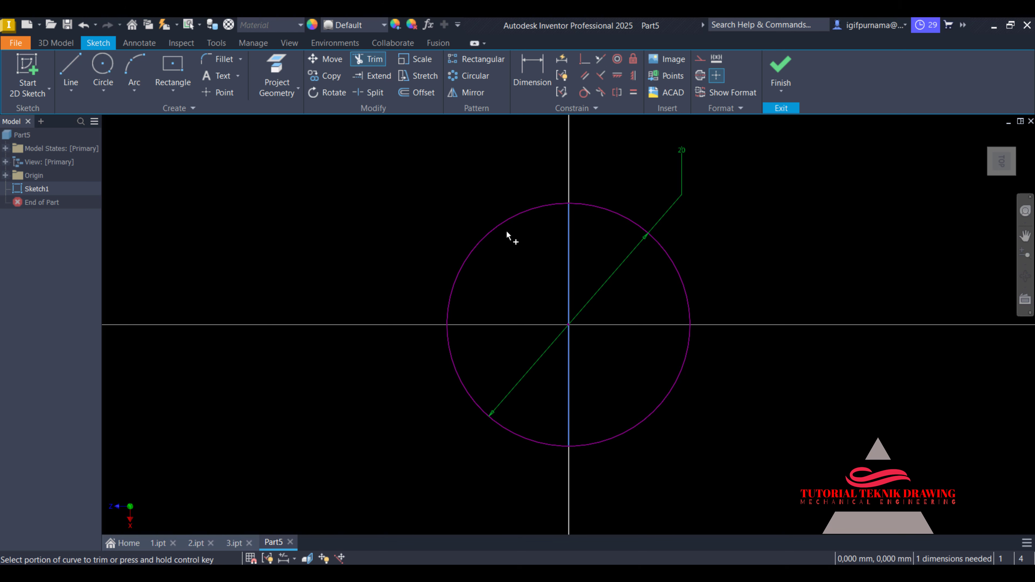
click(507, 233)
click(781, 69)
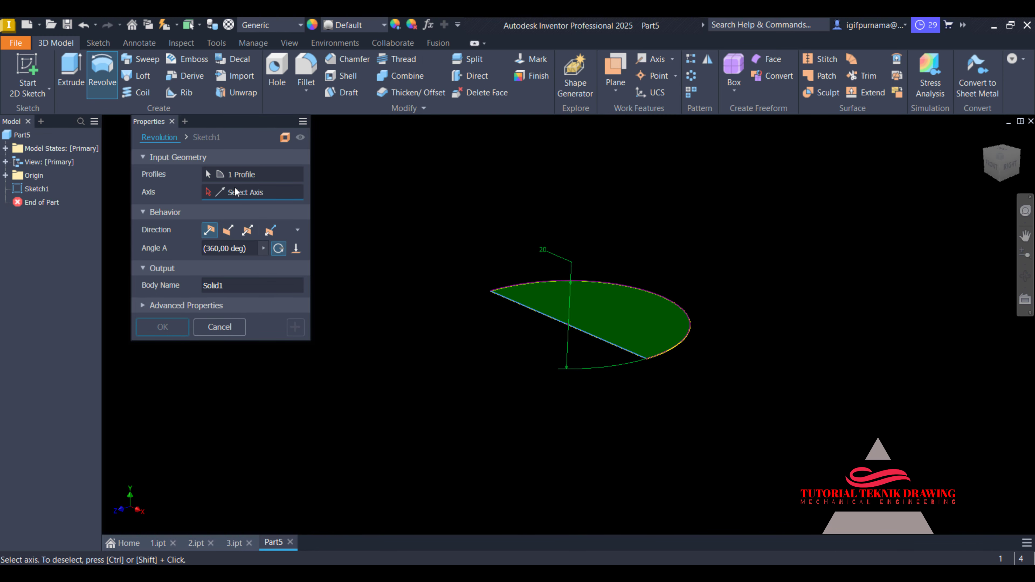
Revolve the half disc 360 degrees about its straight edge and give the ball the Metal 1800F Hot appearance
click(612, 343)
click(149, 331)
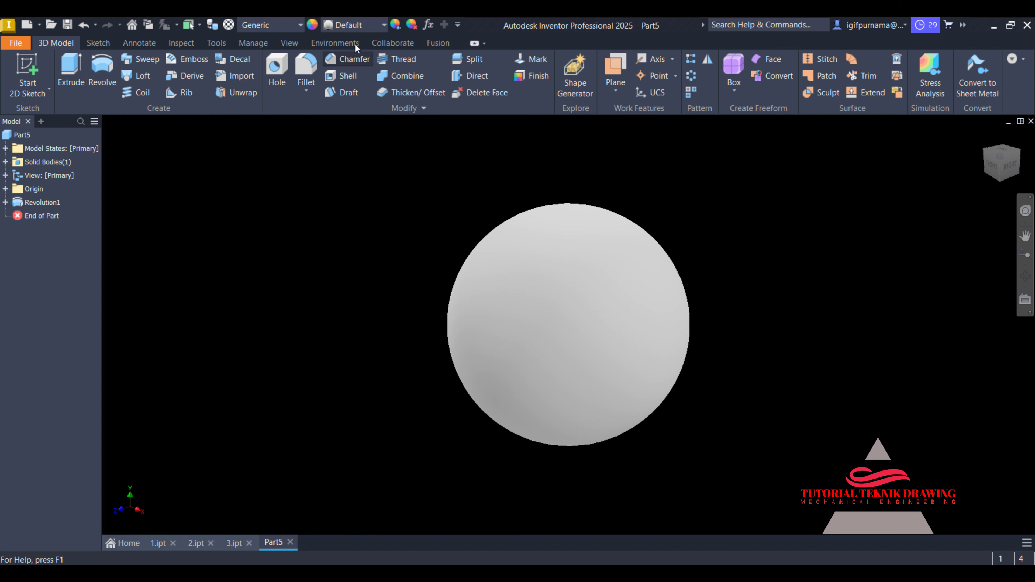
click(355, 25)
scroll(378, 362, down, 9)
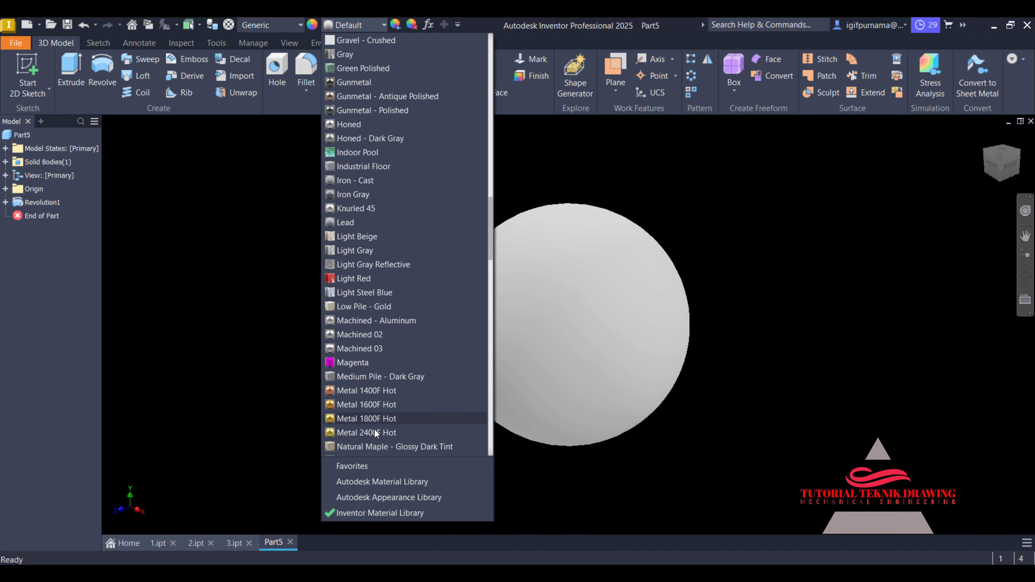
click(376, 420)
scroll(445, 329, down, 3)
scroll(444, 327, up, 3)
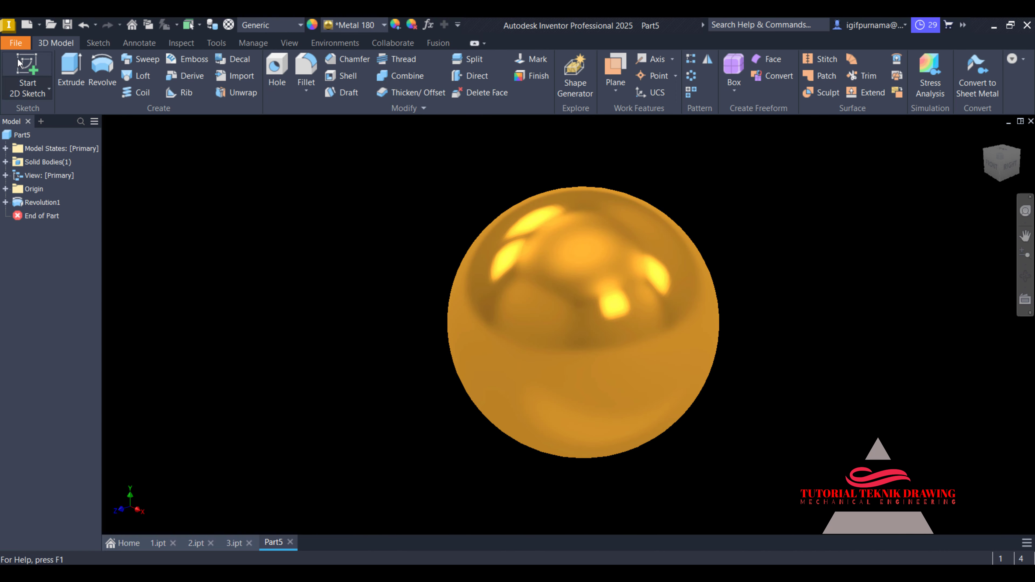
Save the ball part as 4 in New folder (14)
click(16, 43)
click(45, 155)
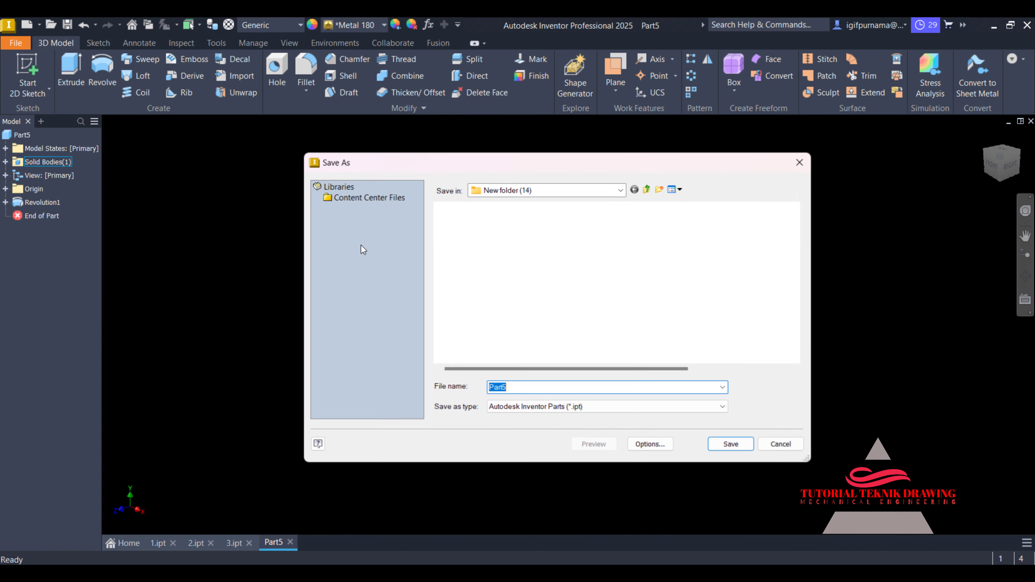
text(4)
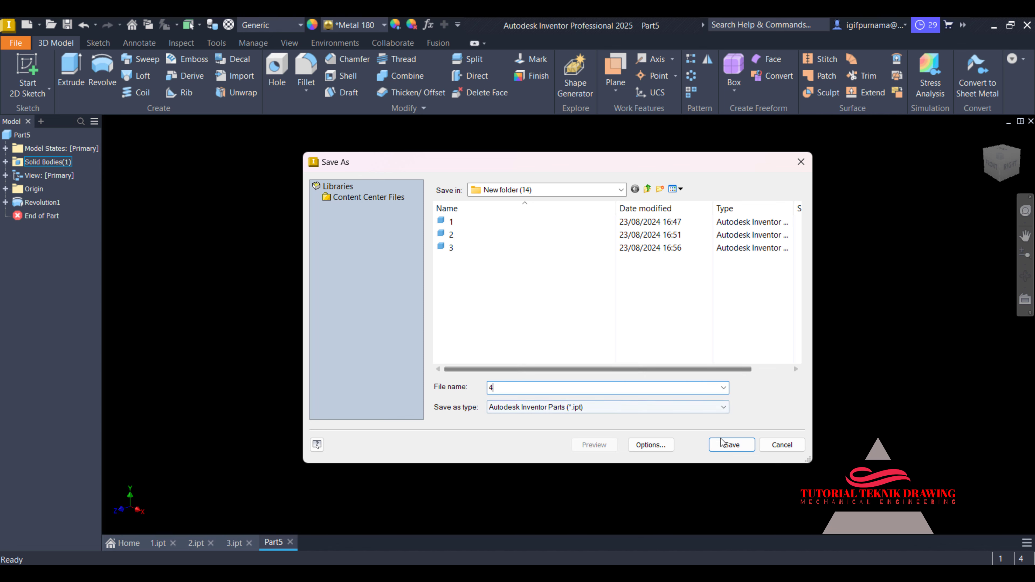
click(732, 445)
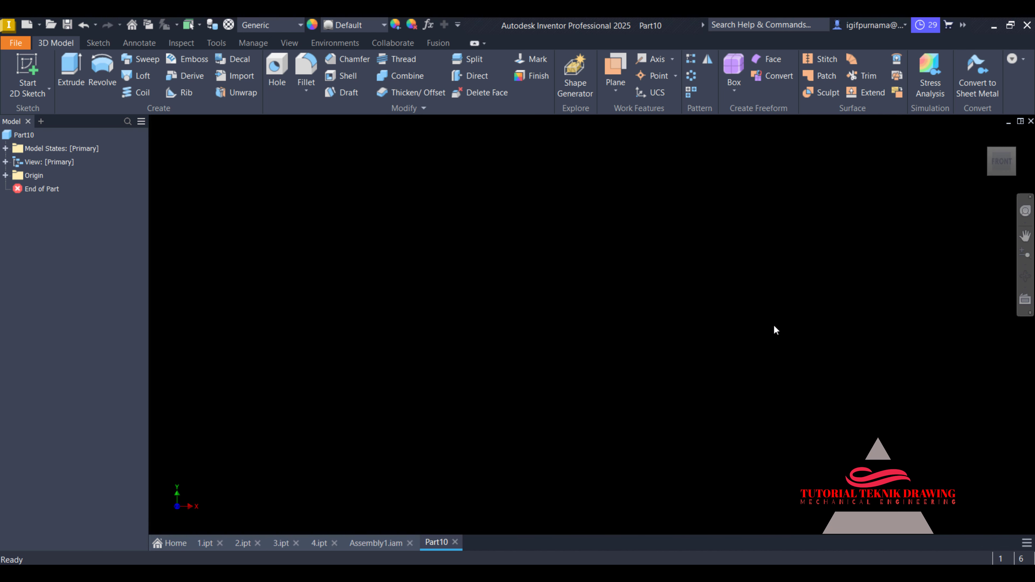
Sketch a 2 mm diameter circle centred on the origin of the horizontal plane in the new part and finish the sketch
click(37, 92)
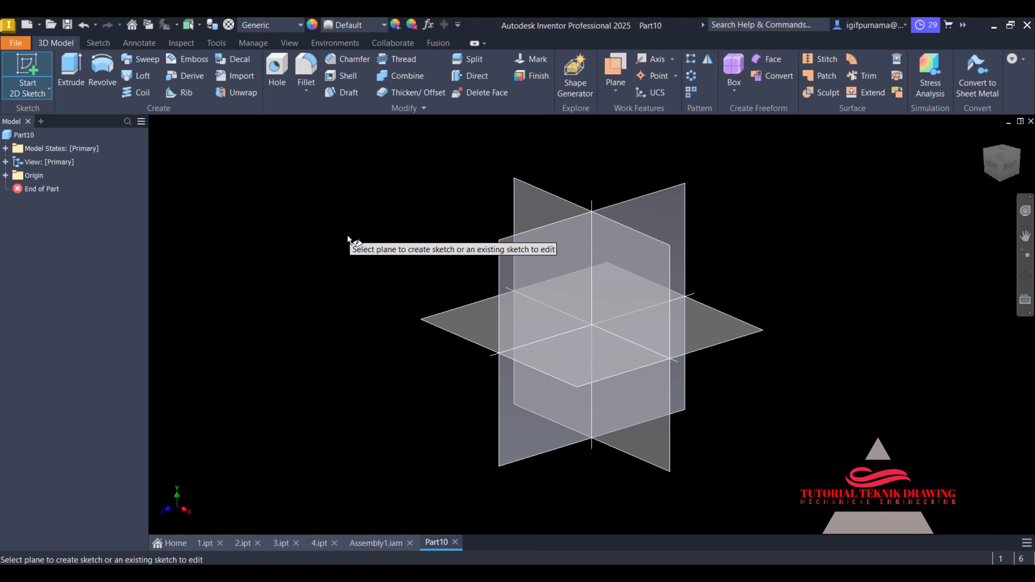
click(611, 361)
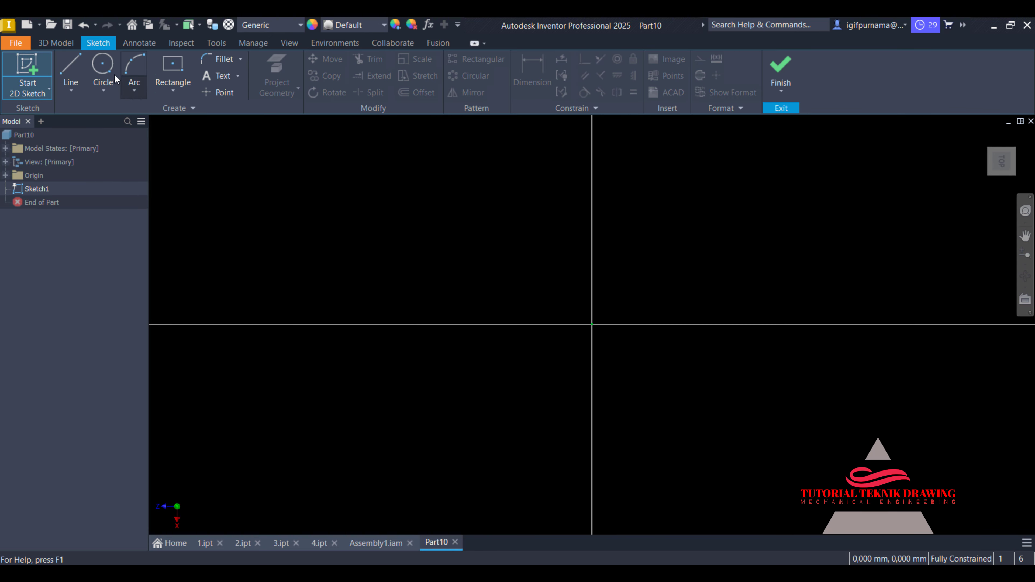
click(115, 79)
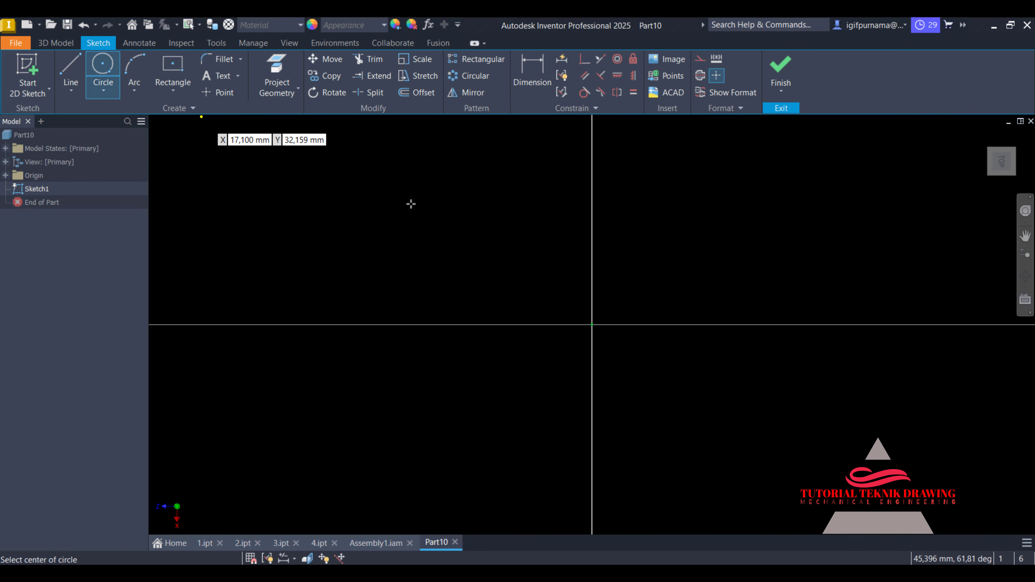
click(591, 326)
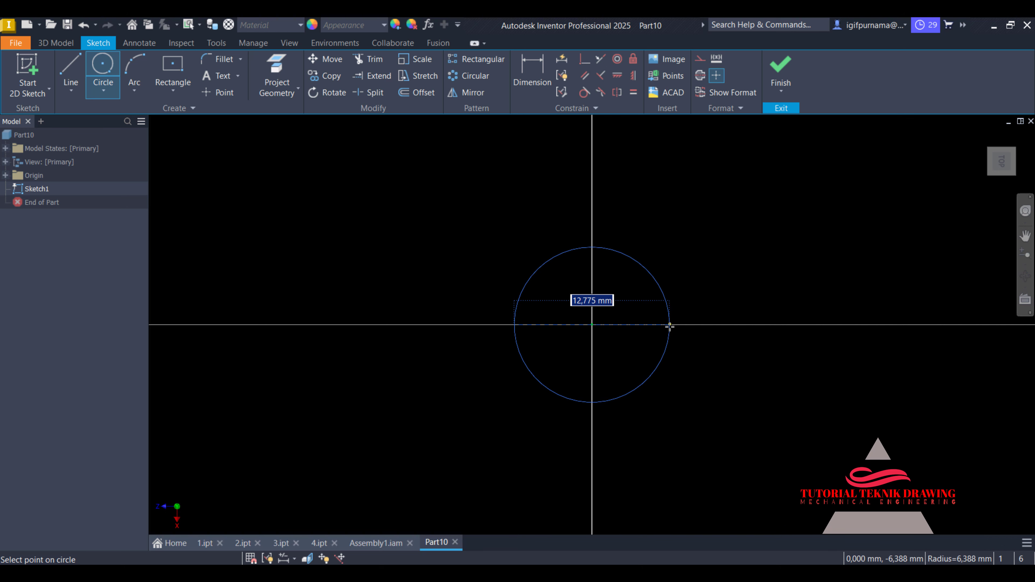
text(2)
key(Return)
scroll(584, 317, up, 5)
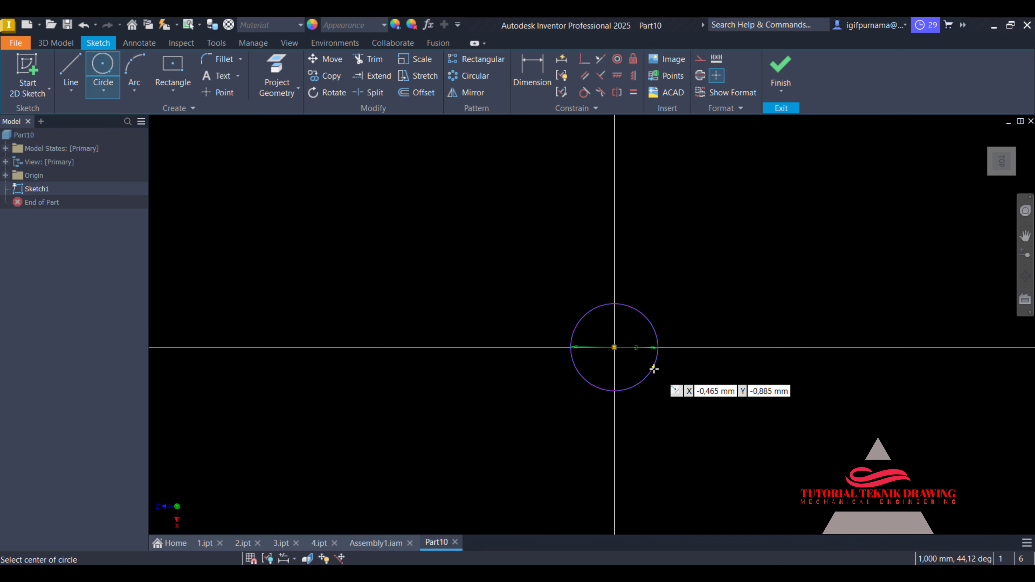
scroll(654, 369, up, 3)
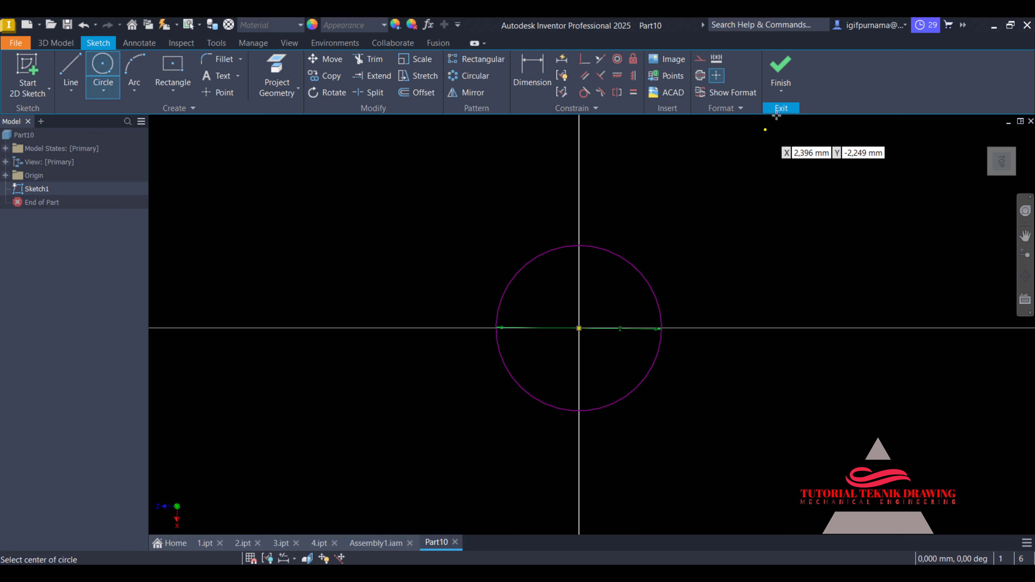
click(777, 72)
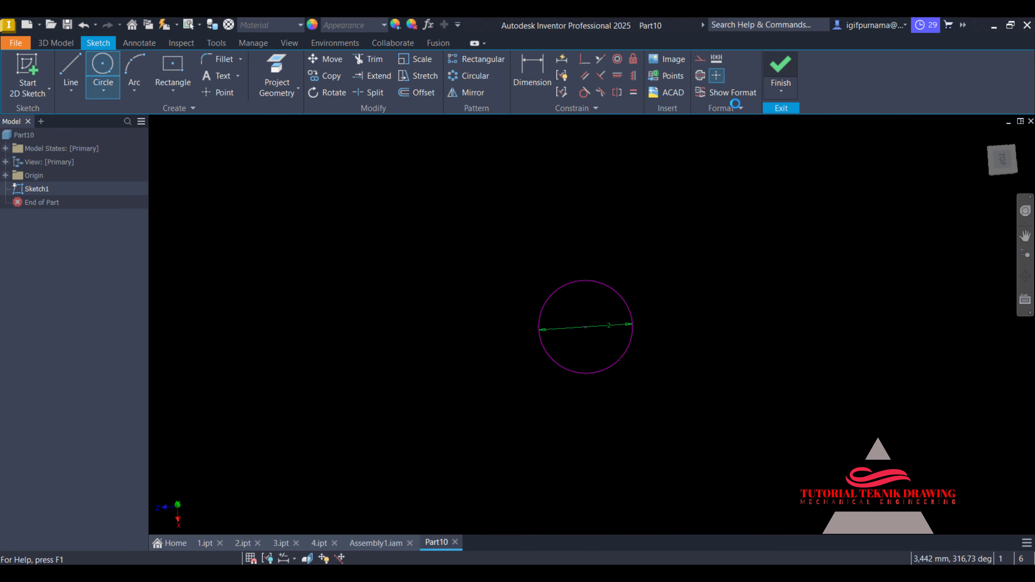
Extrude the 2 mm circle upward by 0.5 mm
key(e)
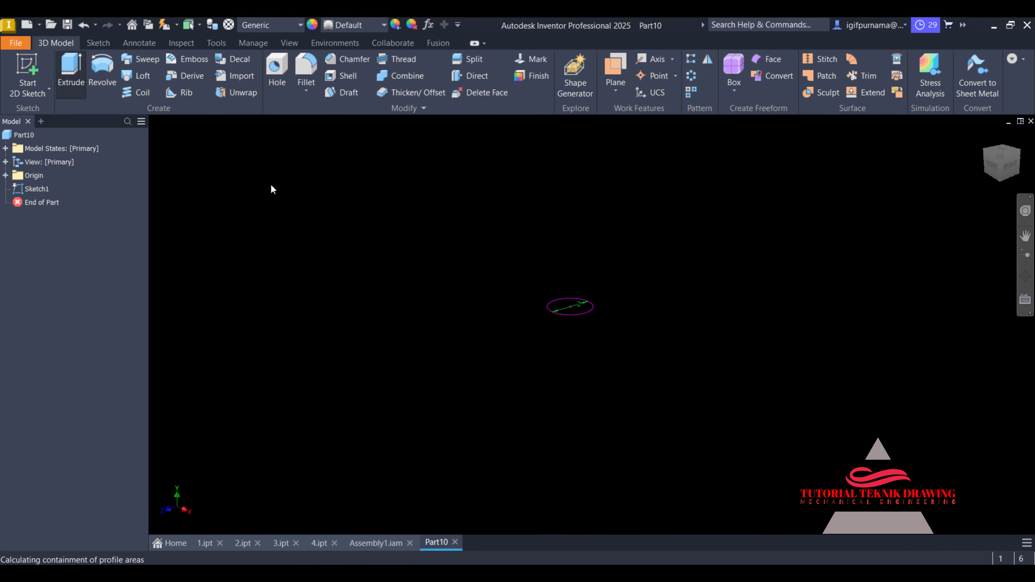
click(229, 249)
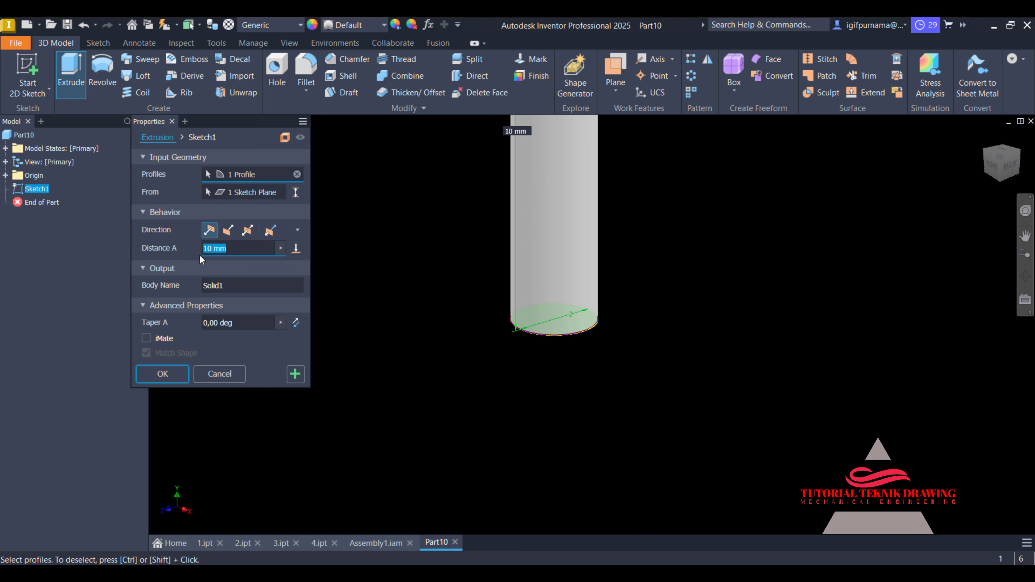
text(1)
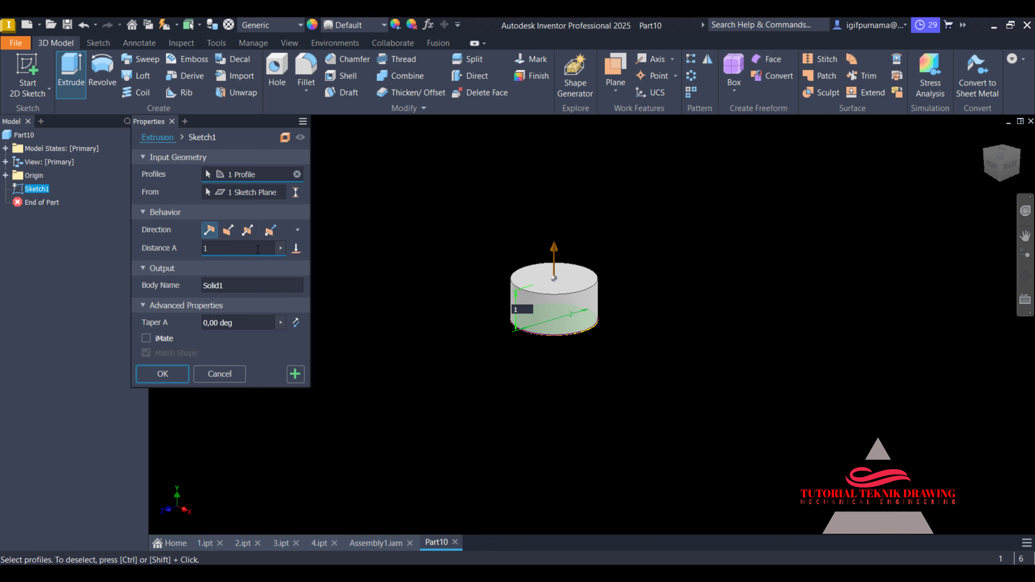
text(.5)
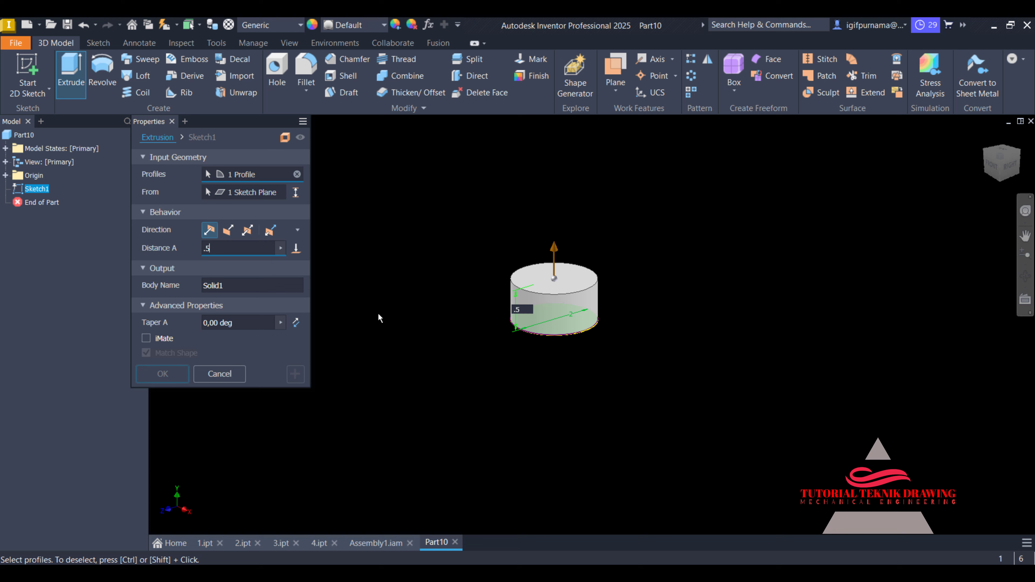
scroll(459, 299, up, 3)
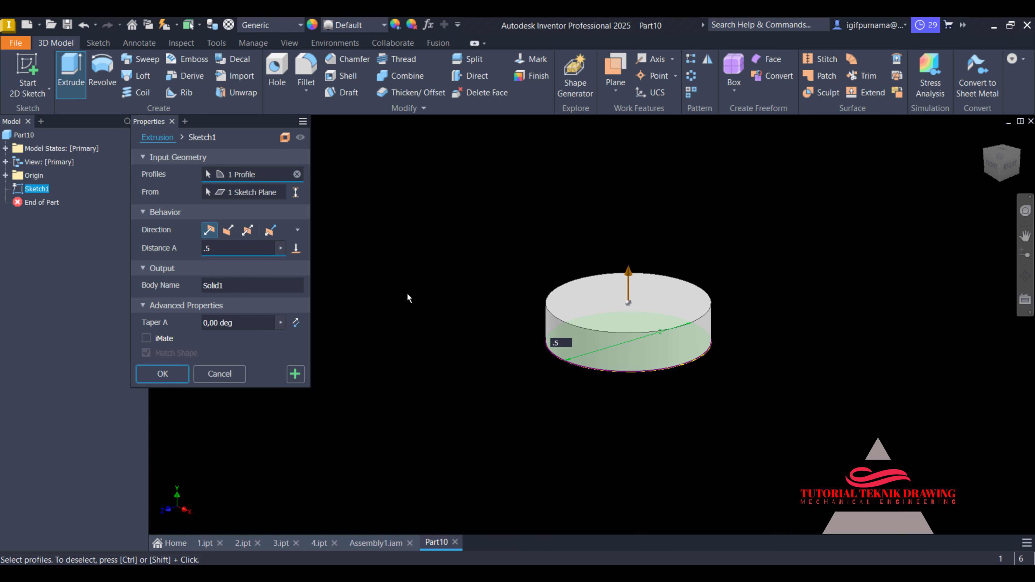
click(165, 375)
Chamfer the bottom circular edge of the disc with a distance of 0.2 mm
click(349, 67)
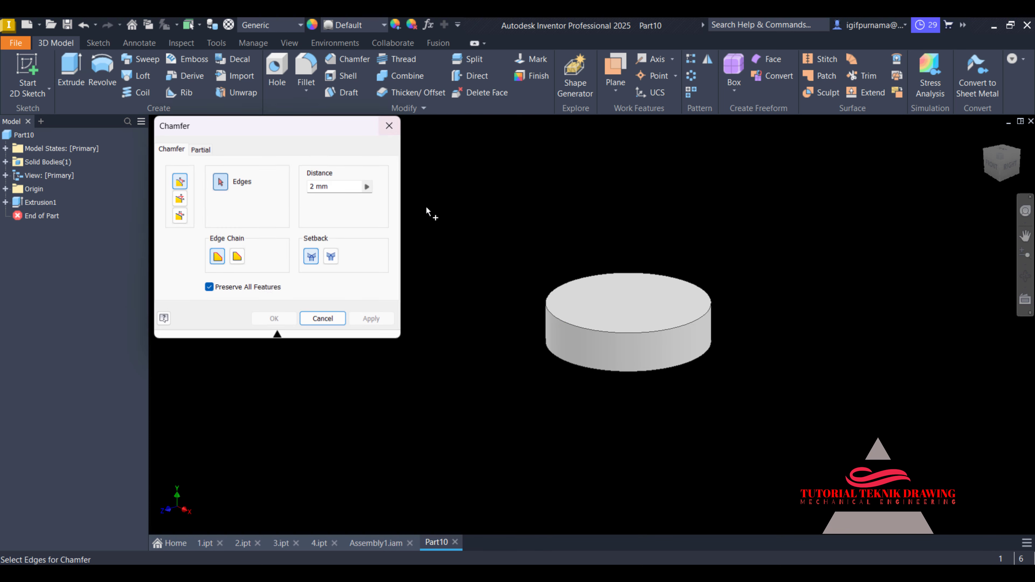
click(562, 365)
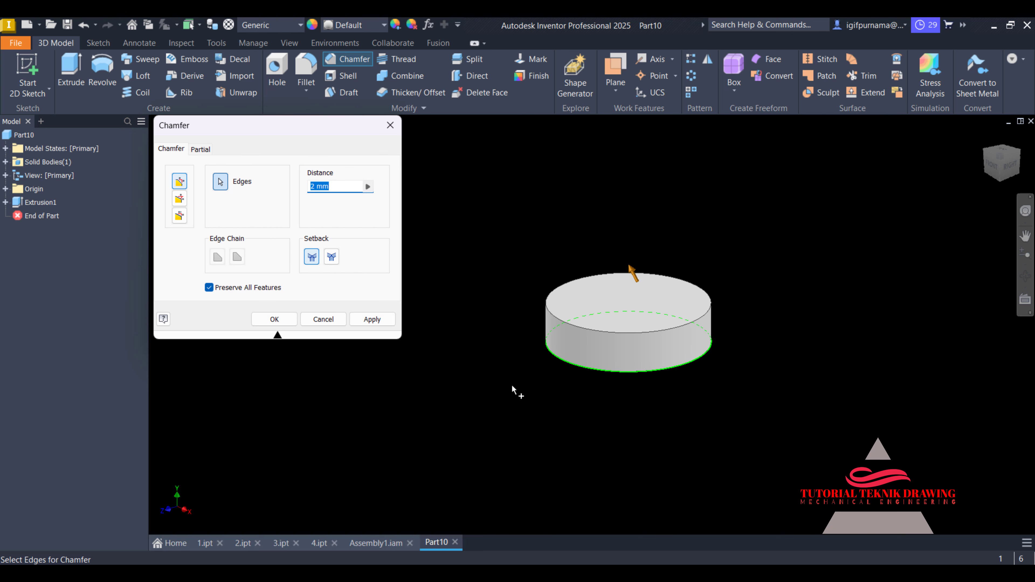
text(,2)
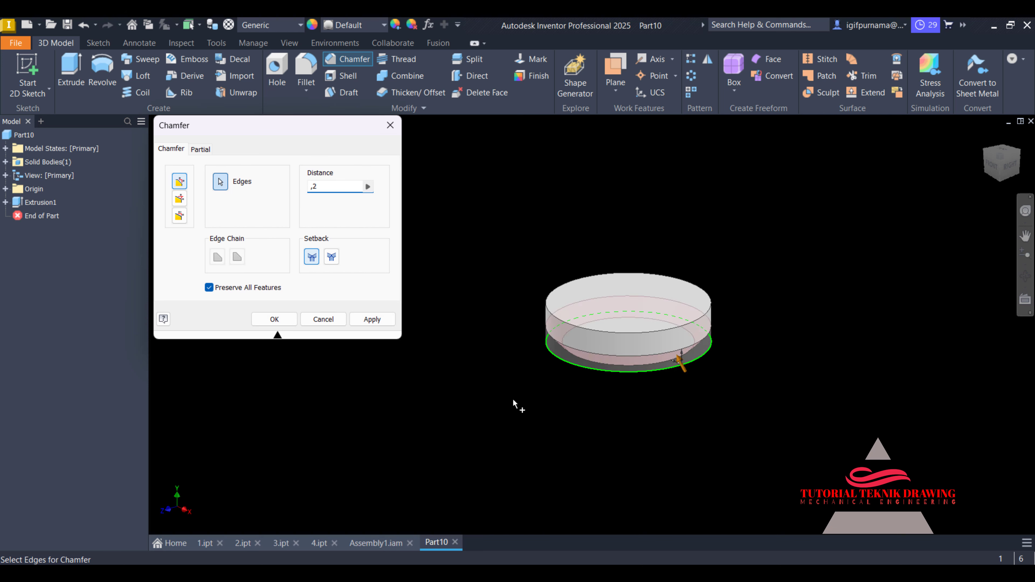
click(274, 319)
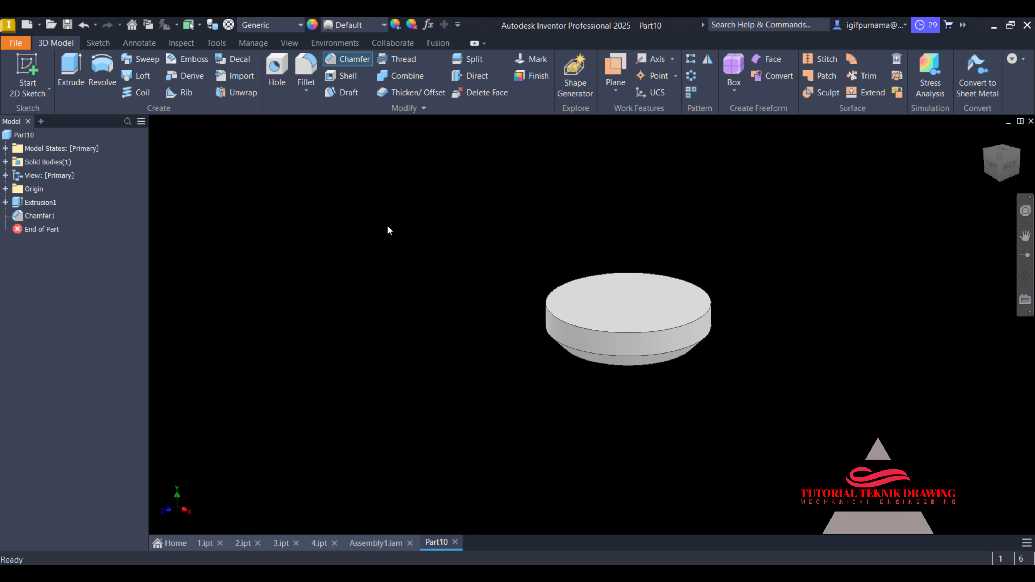
Start a sketch on the disc's top face and draw a circle about 0.83 mm in diameter centred on the origin
click(610, 311)
click(706, 302)
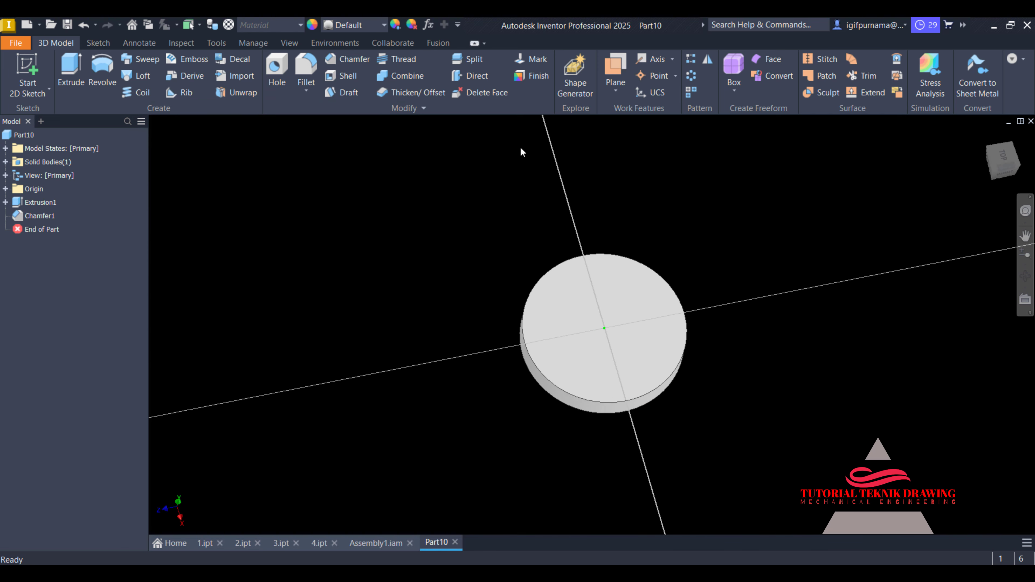
click(103, 68)
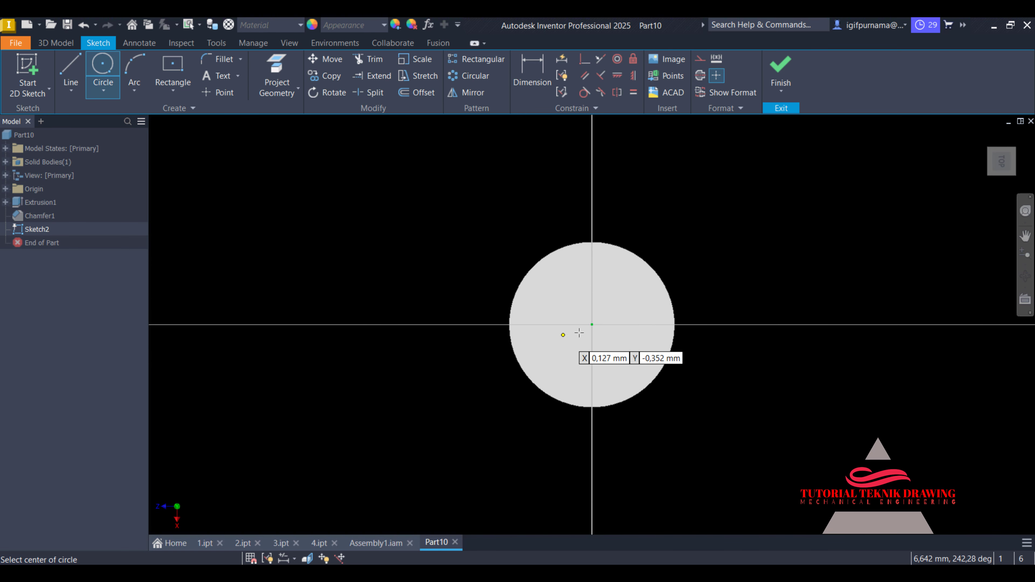
click(592, 325)
click(563, 306)
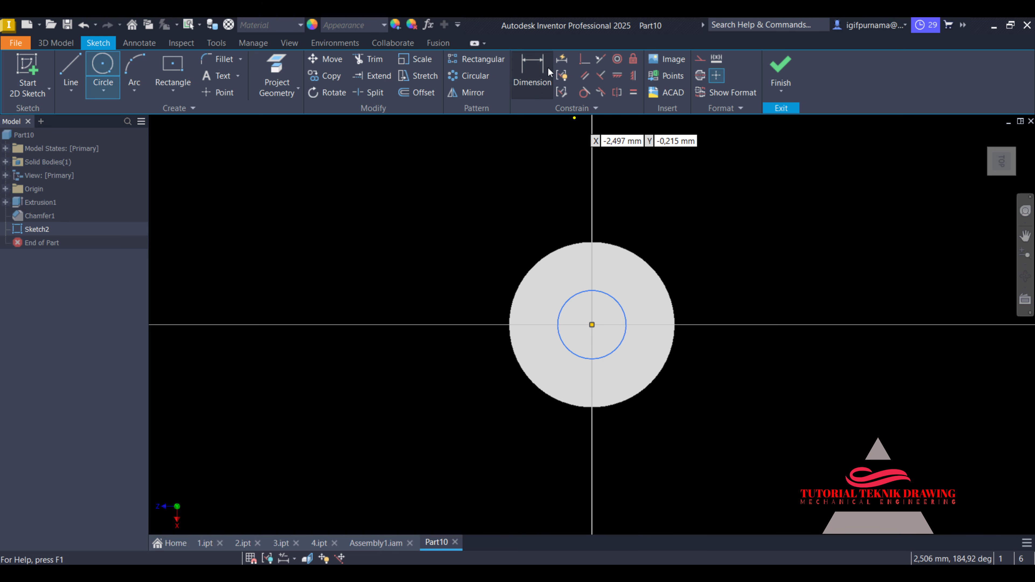
Dimension the sketched circle's diameter to 1.5 mm and finish the sketch
click(532, 72)
click(626, 326)
click(701, 217)
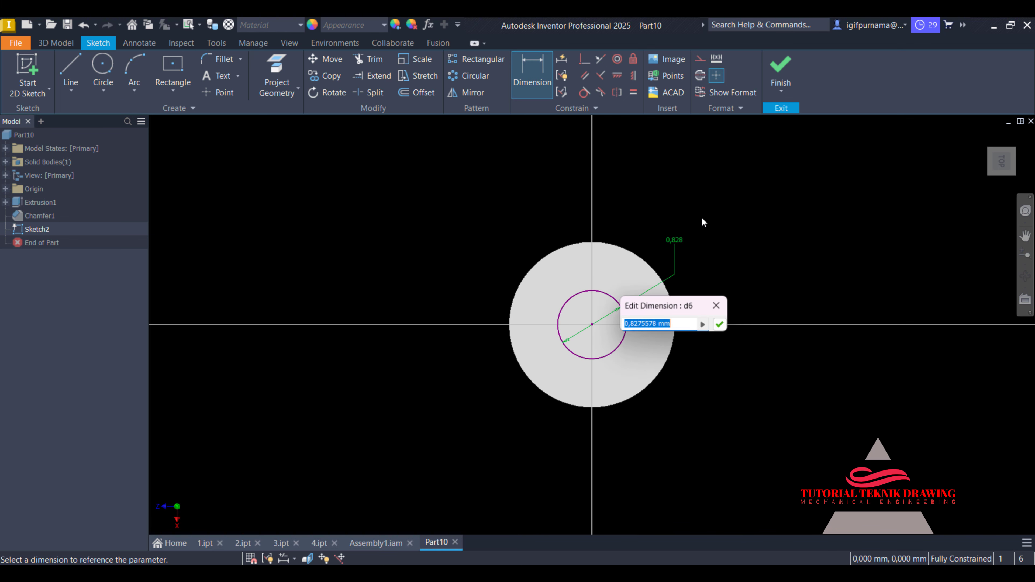
text(1,5)
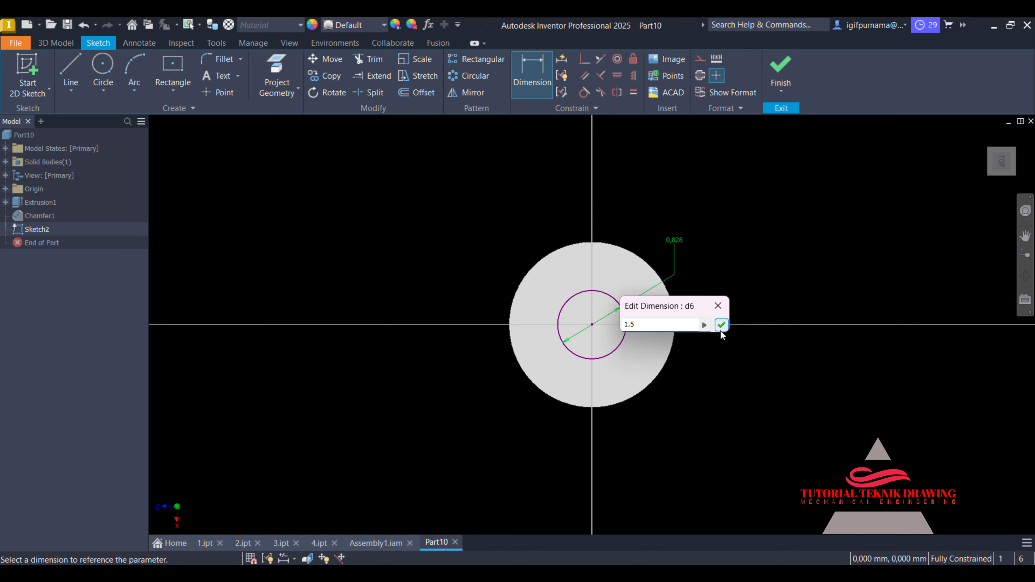
click(720, 326)
click(781, 71)
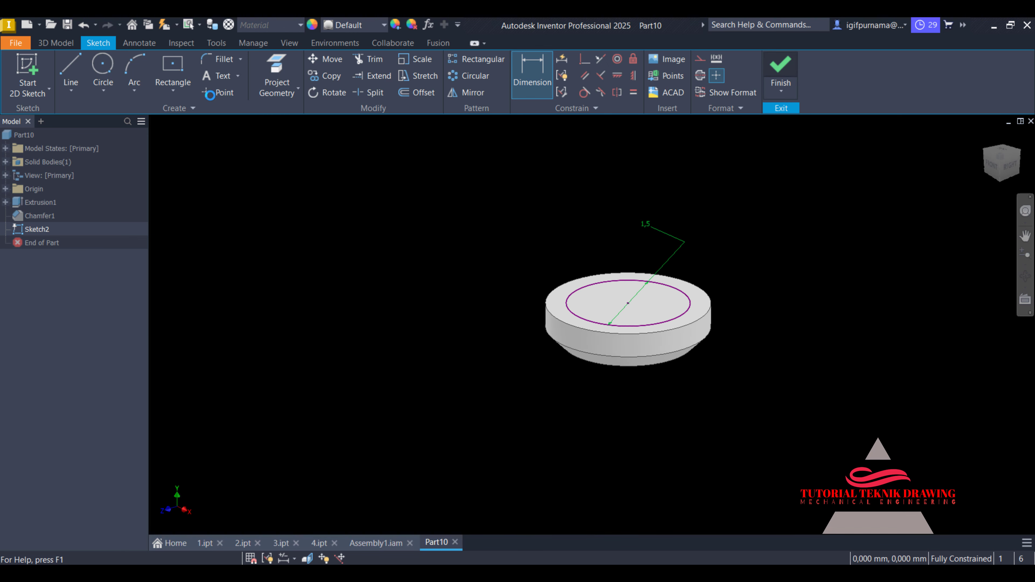
Extrude the 1.5 mm circle upward by 2 mm, joined to the disc, to form the pin's shank
click(93, 66)
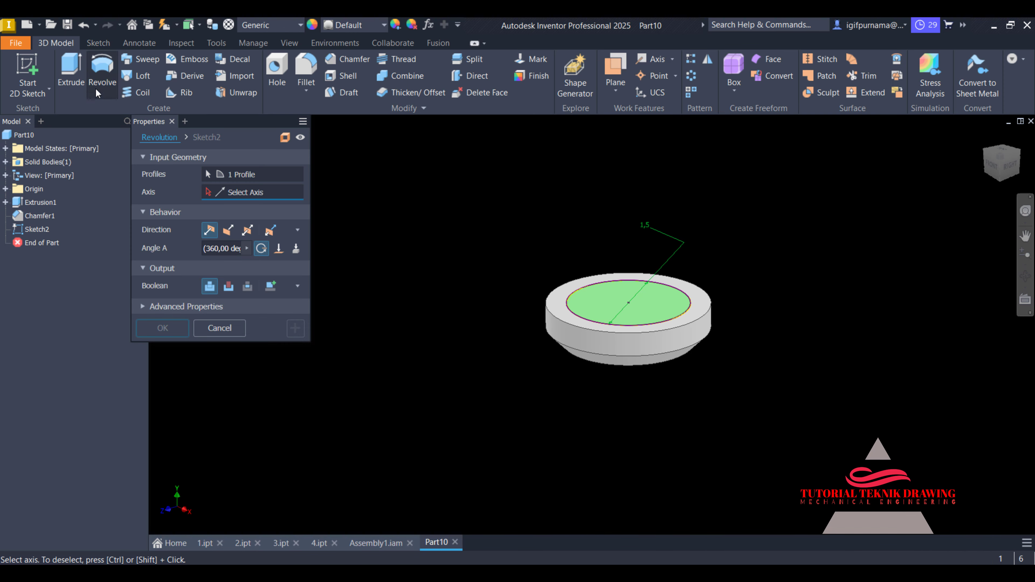
key(e)
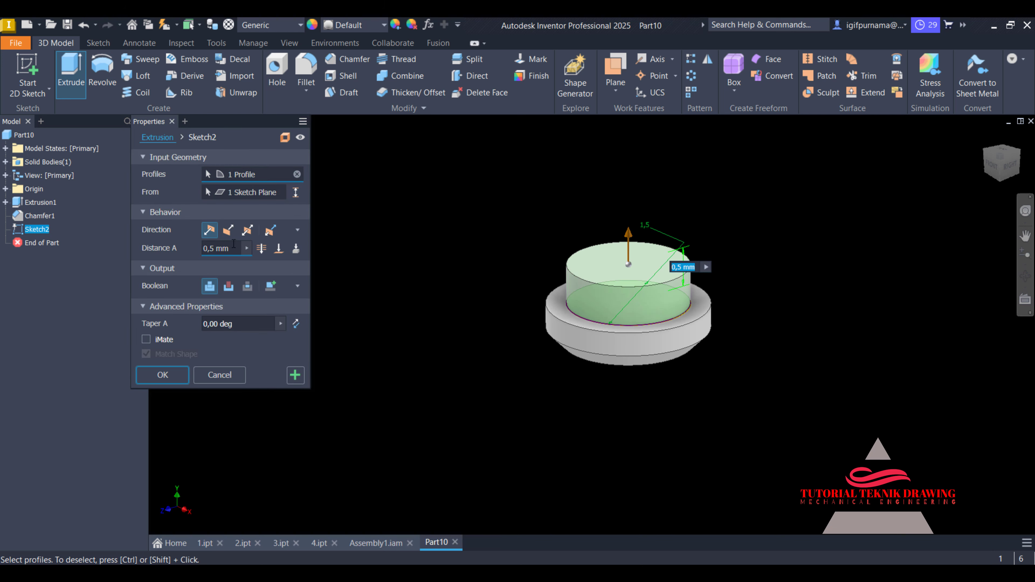
drag(234, 244, 202, 257)
text(2)
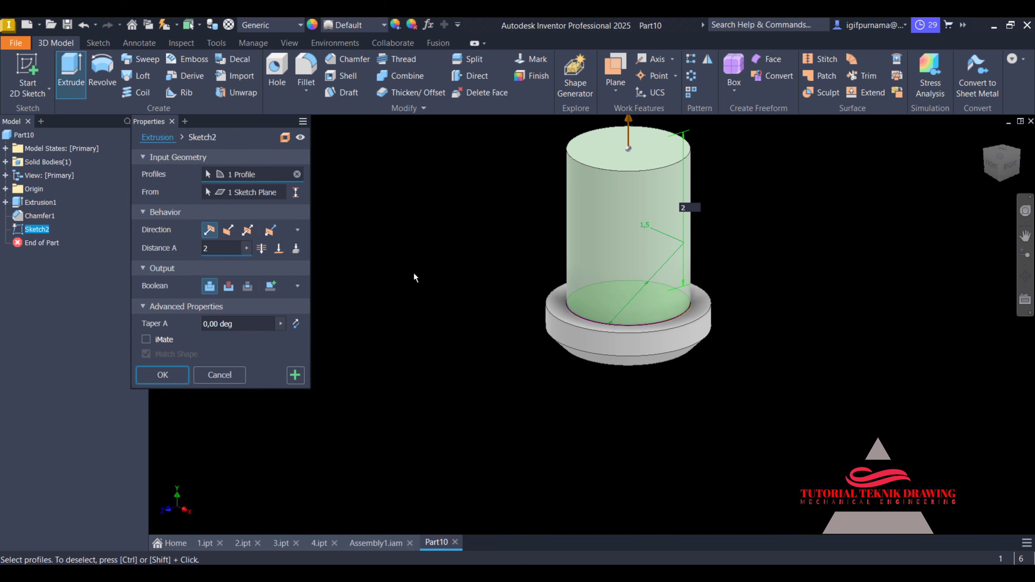
click(168, 373)
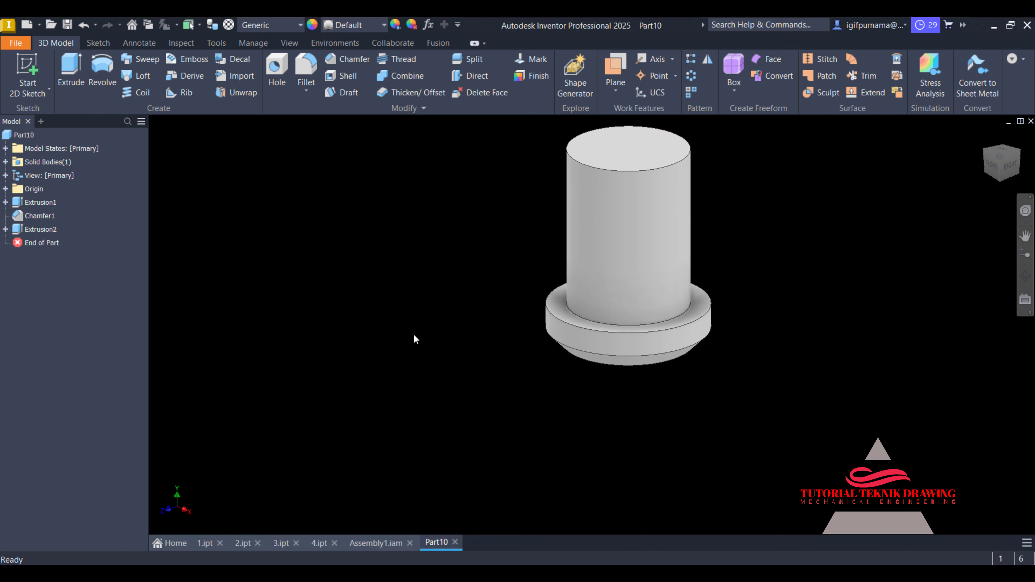
scroll(413, 333, down, 3)
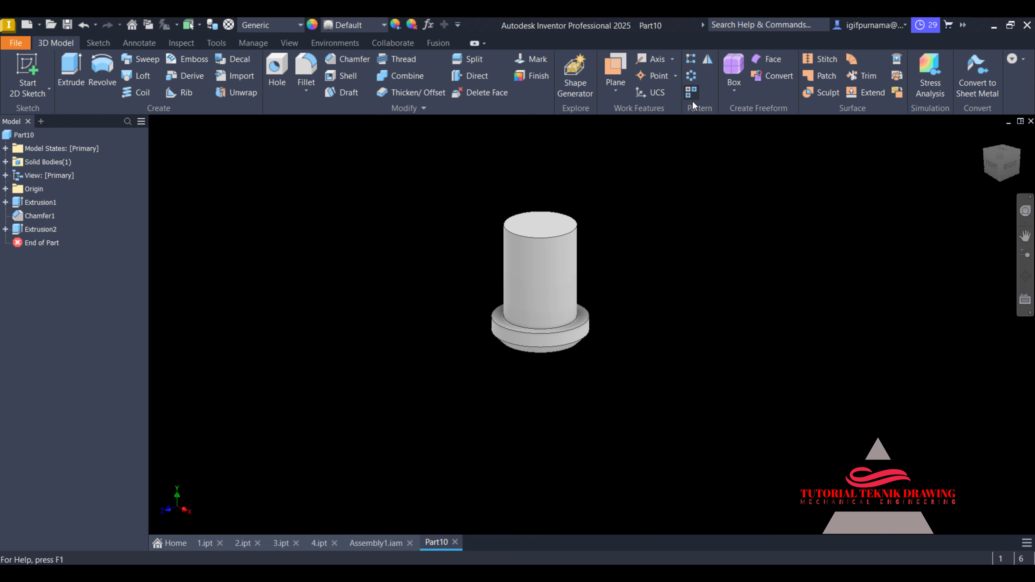
click(709, 60)
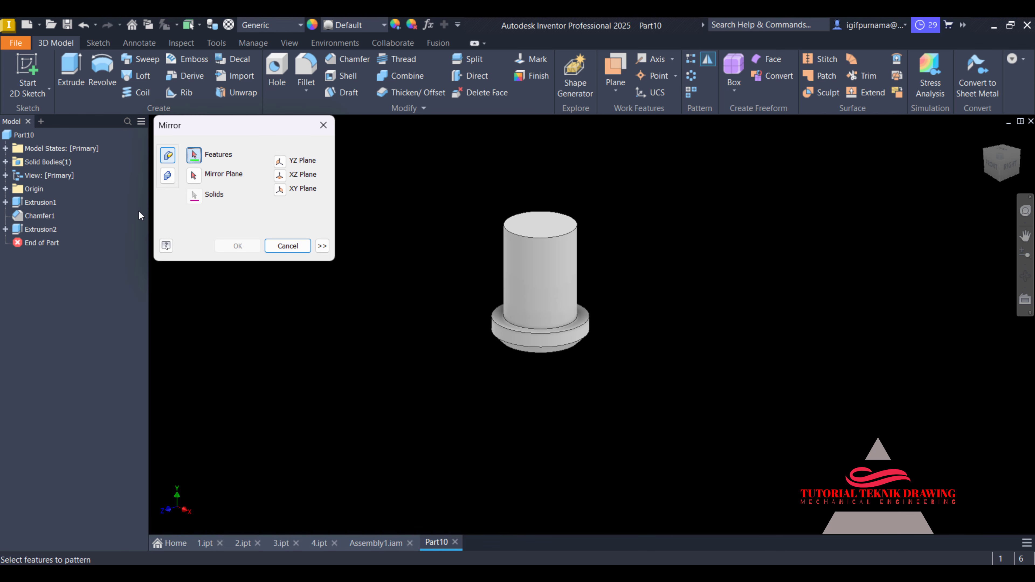
click(41, 202)
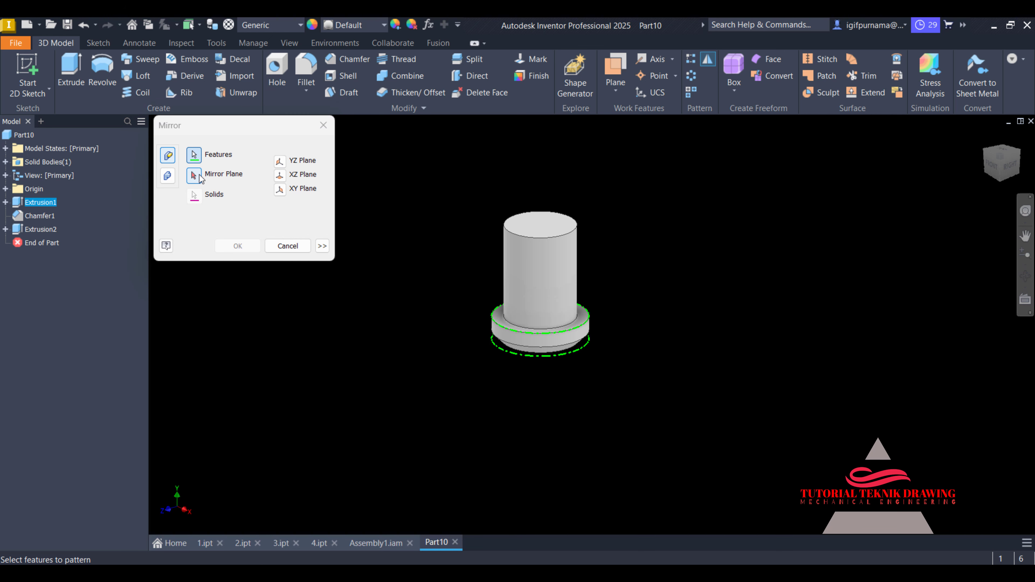
click(199, 176)
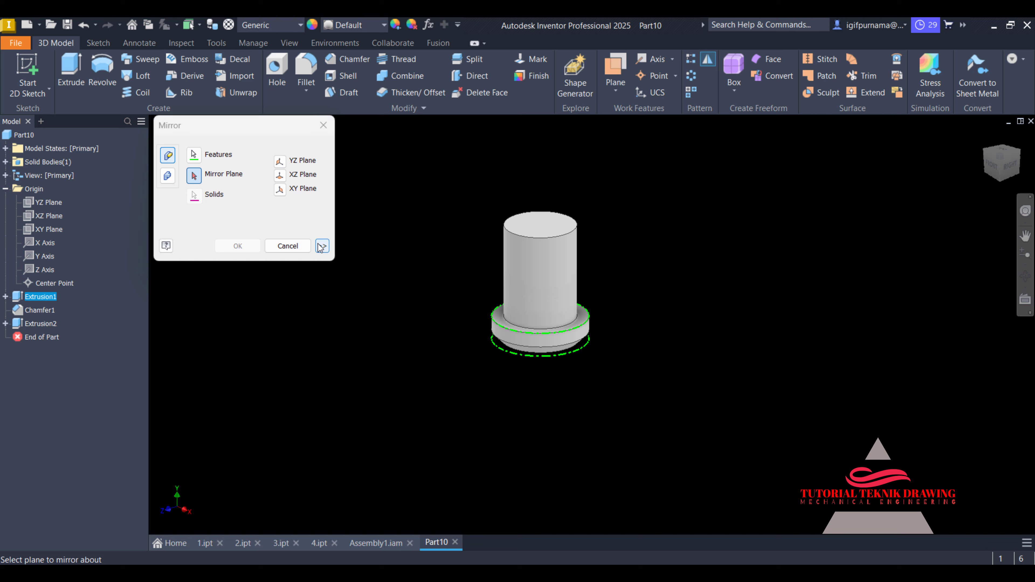
click(288, 246)
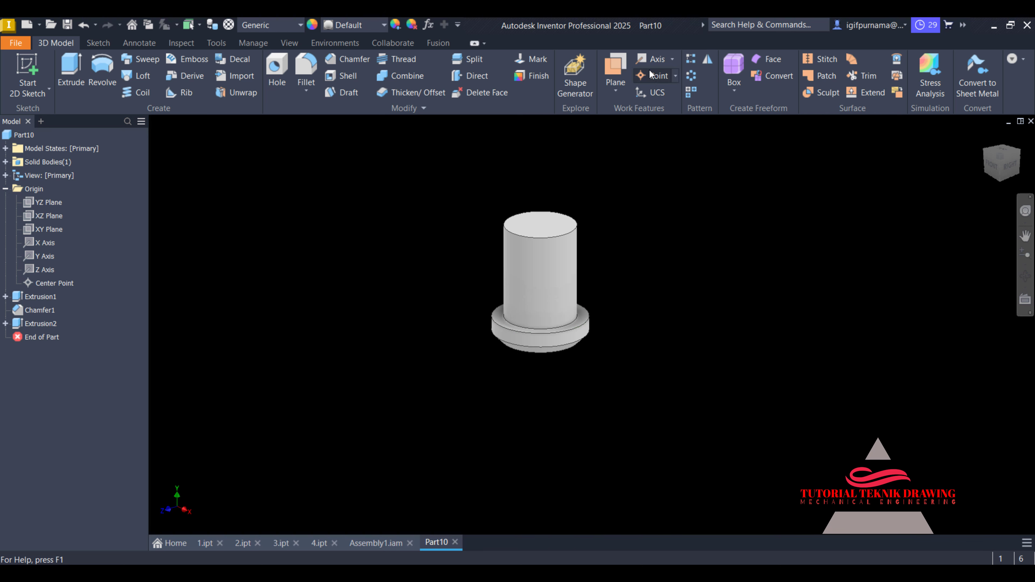
Create a midplane work plane between the disc's upper ring face and the top face of the shank
click(615, 91)
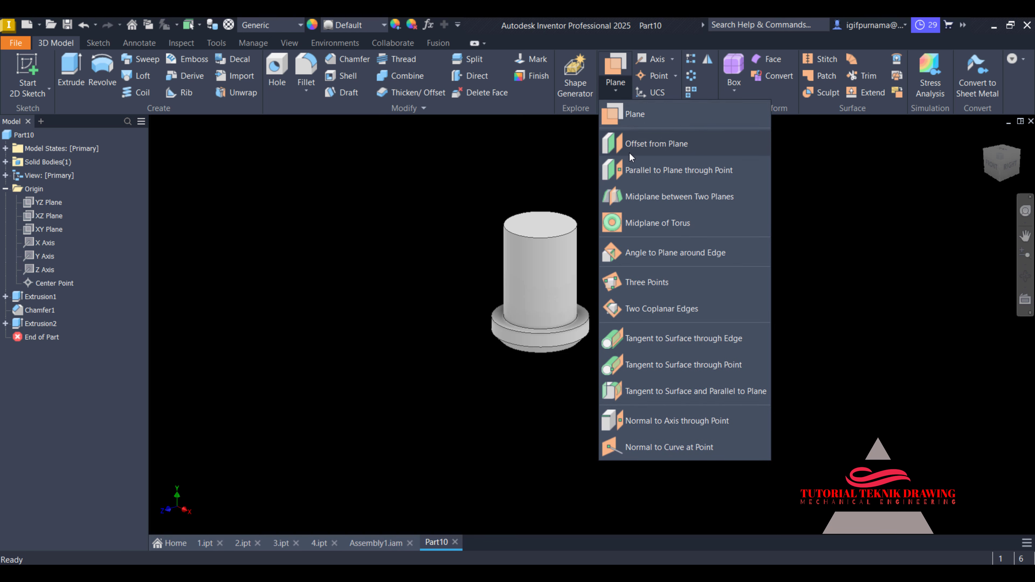
click(642, 198)
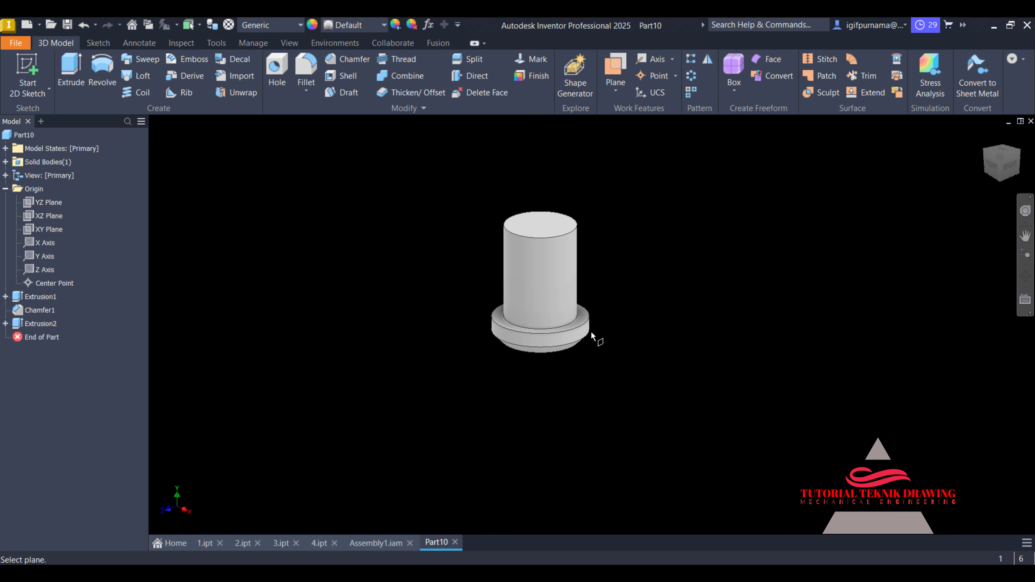
scroll(571, 318, up, 3)
click(542, 351)
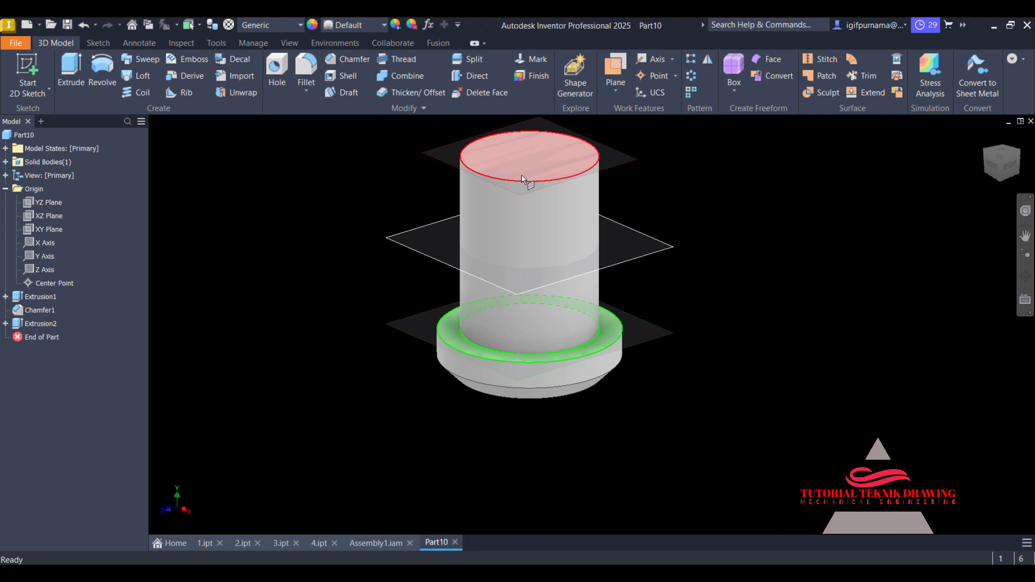
click(522, 180)
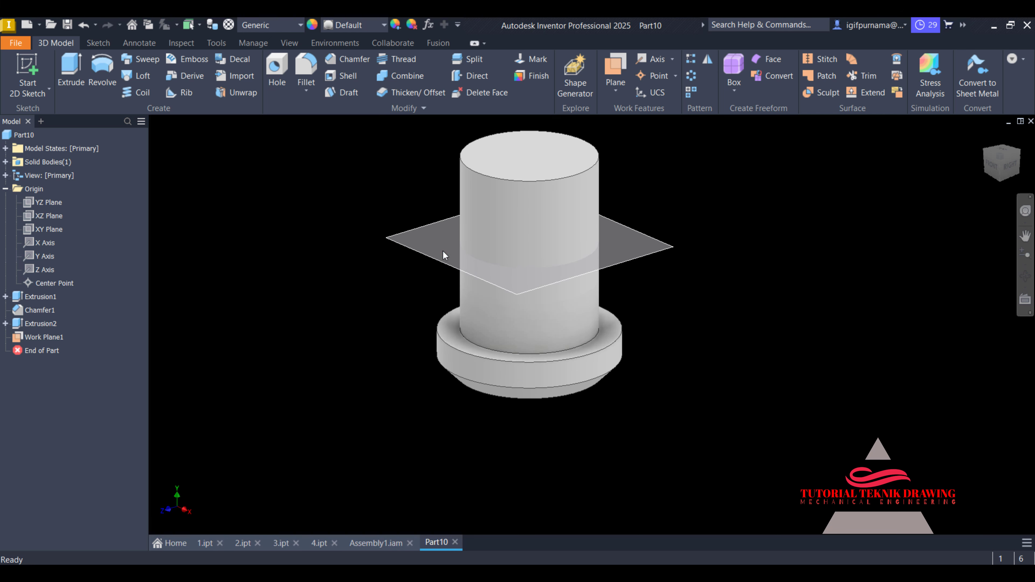
click(691, 59)
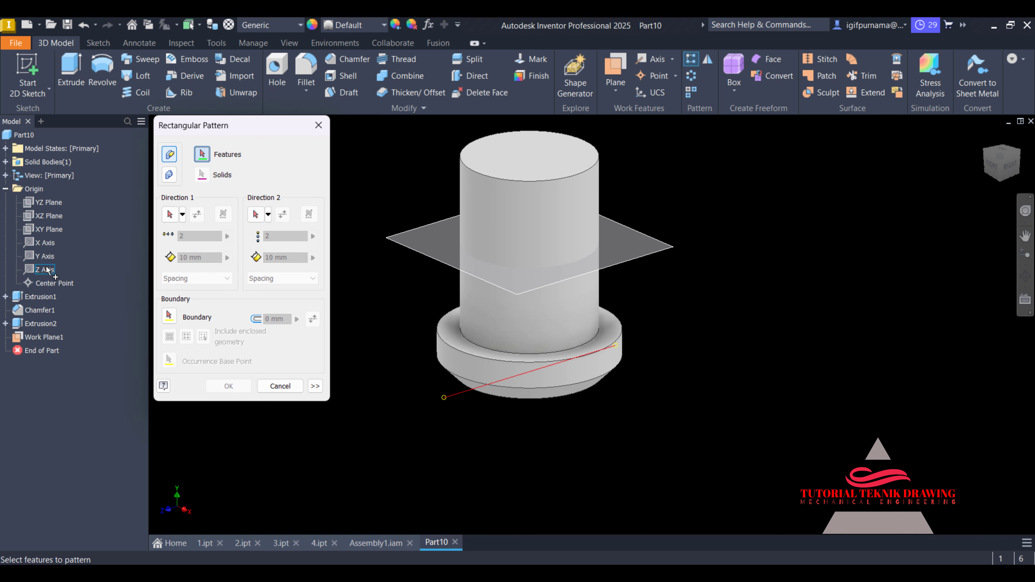
click(530, 359)
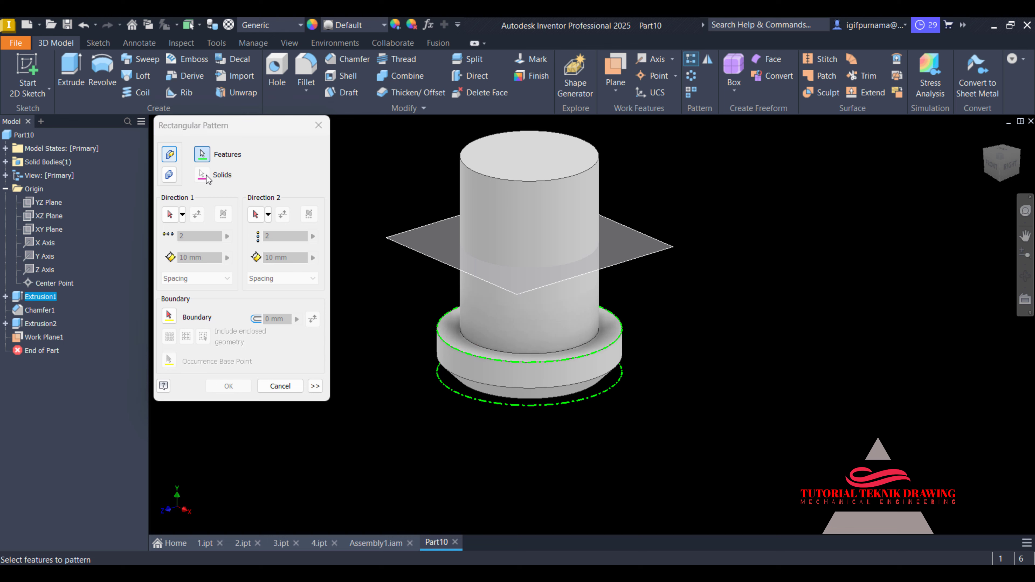
click(418, 250)
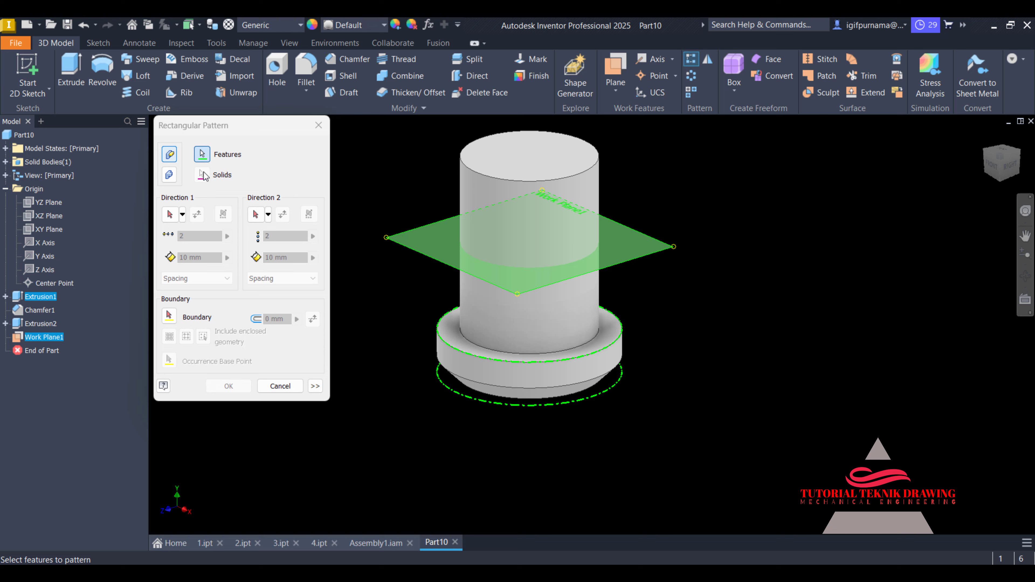
click(280, 388)
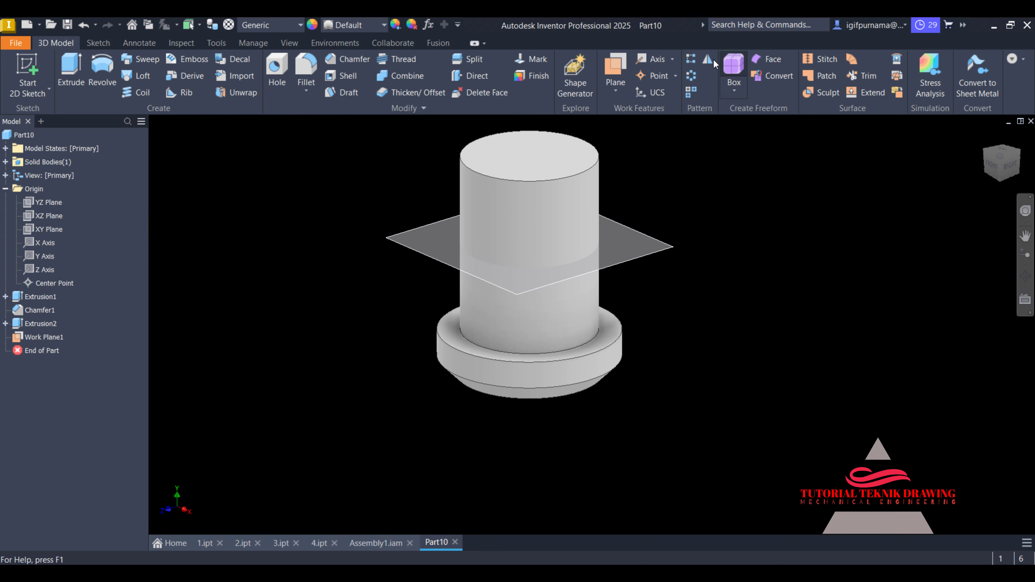
Mirror the disc extrusion about the midplane work plane to form a second head on the shank's upper end
click(709, 59)
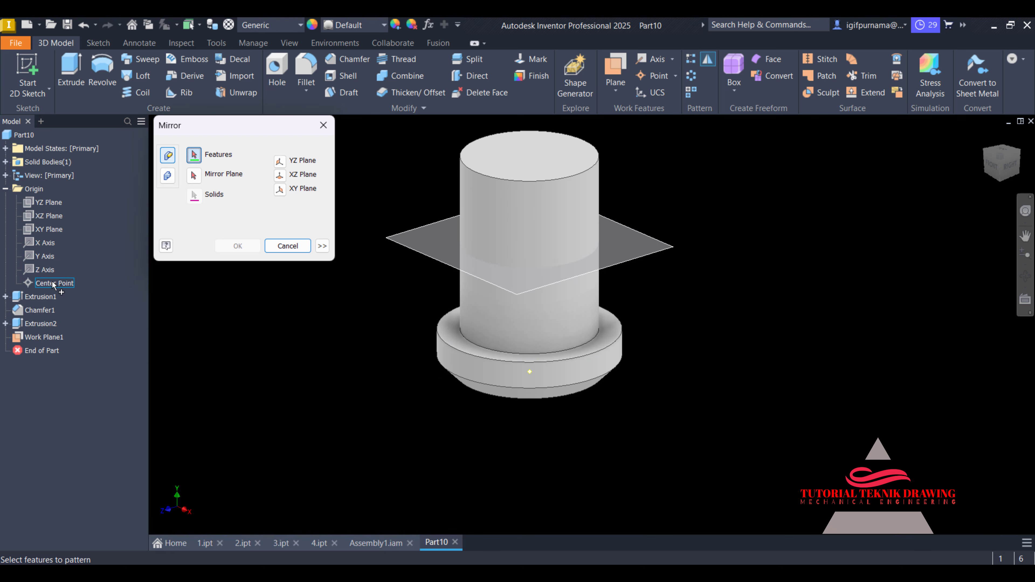
click(55, 297)
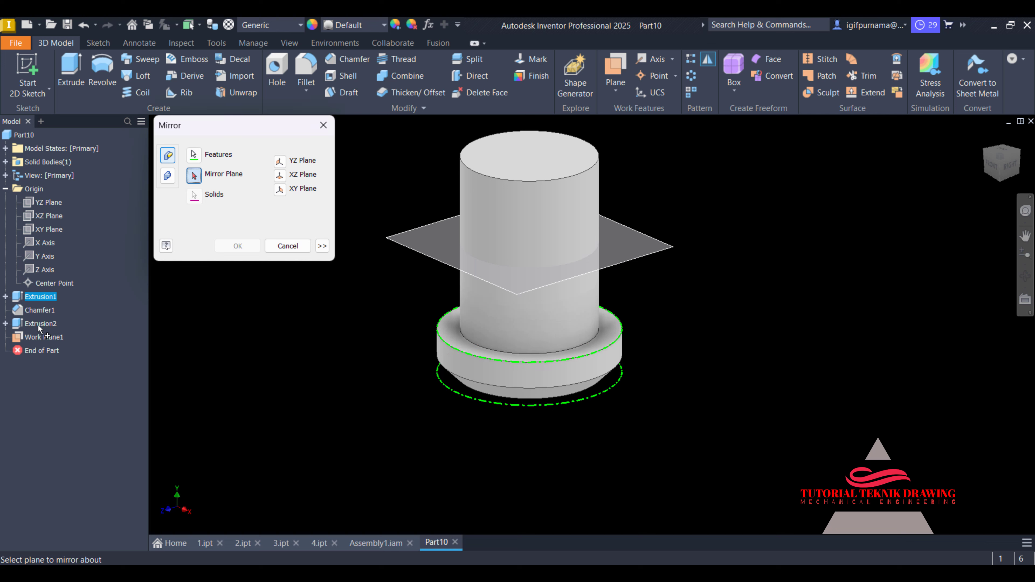
click(405, 246)
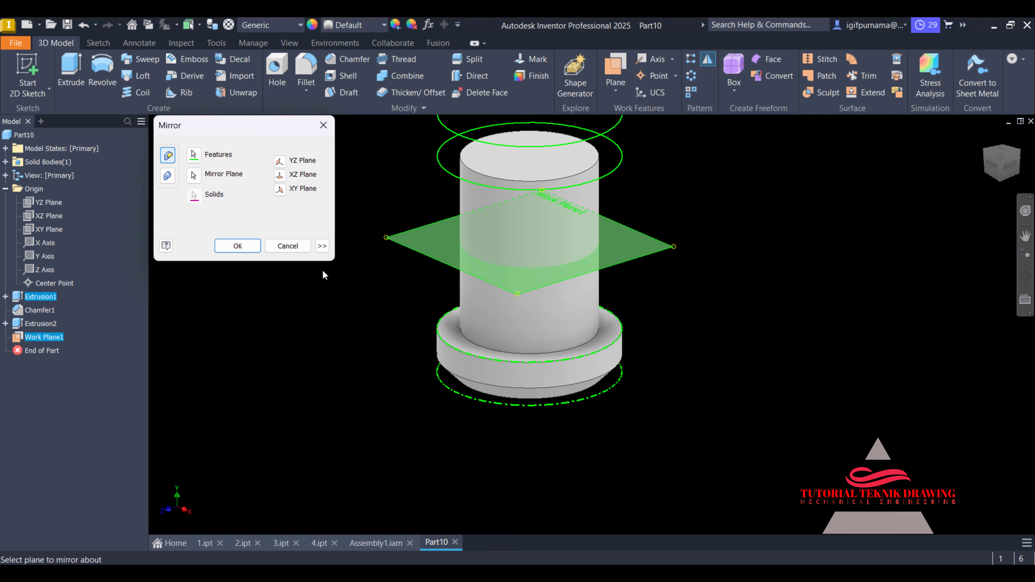
click(241, 246)
scroll(385, 301, down, 3)
scroll(419, 241, up, 4)
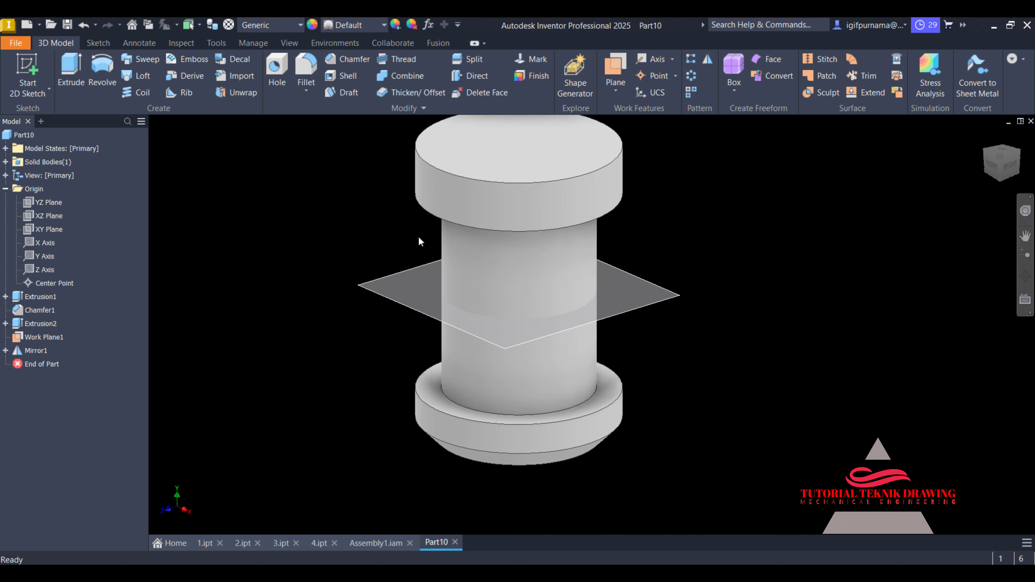
Chamfer the top outer edge of the mirrored upper head with a distance of 0.2 mm
click(341, 65)
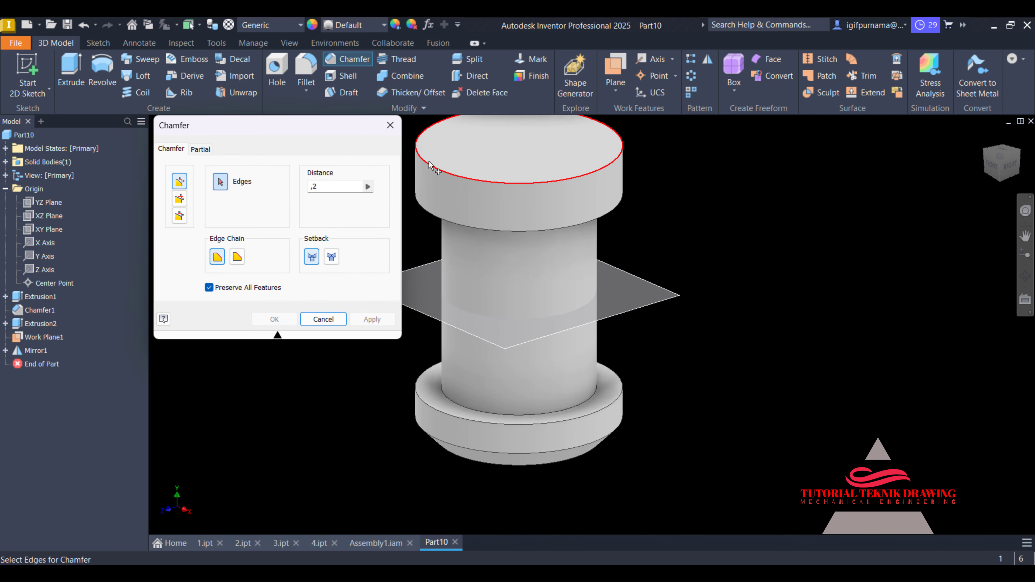
click(430, 167)
click(273, 320)
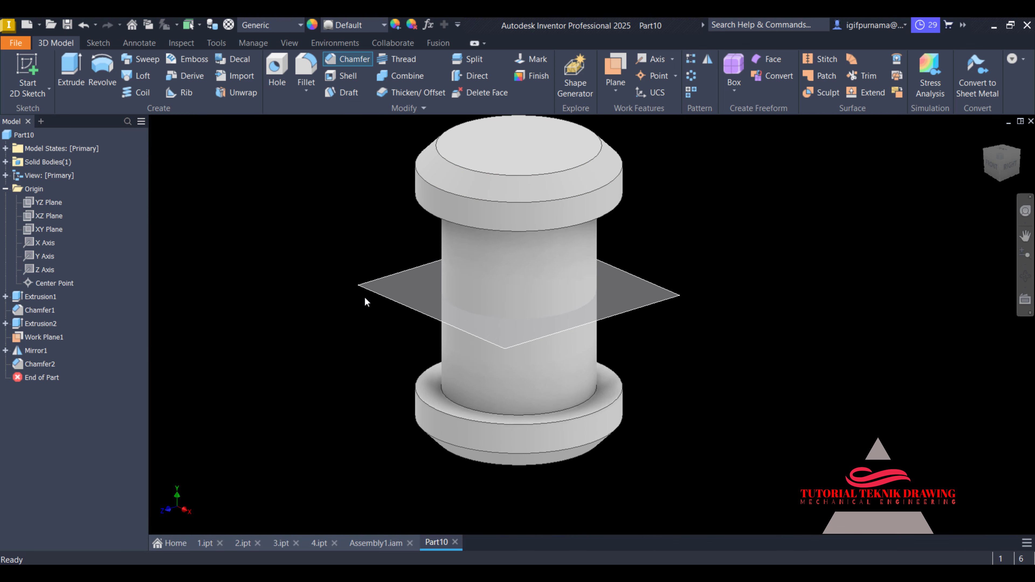
right_click(401, 306)
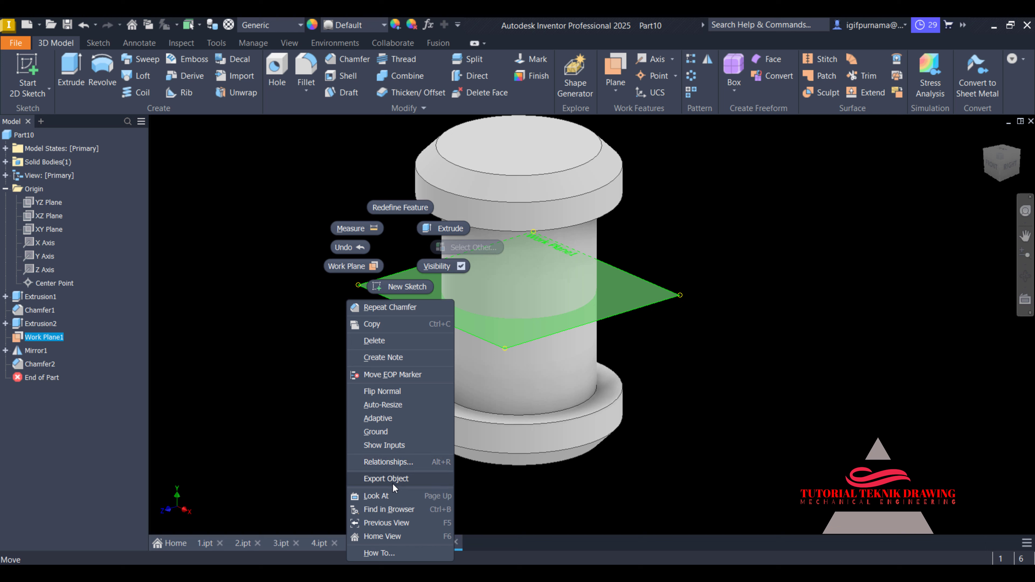
key(Escape)
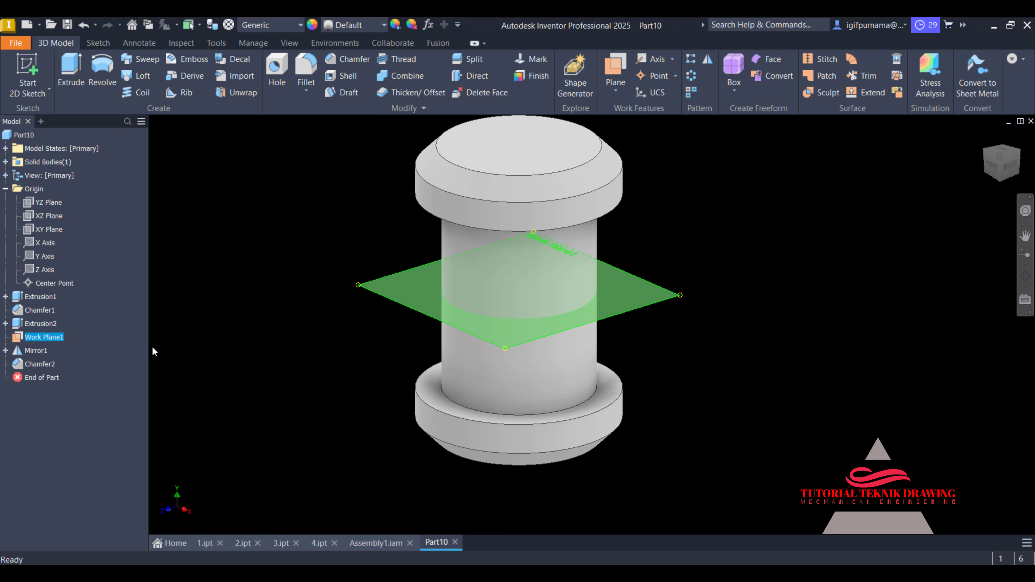
Hide the midplane work plane in the rivet pin part
right_click(58, 337)
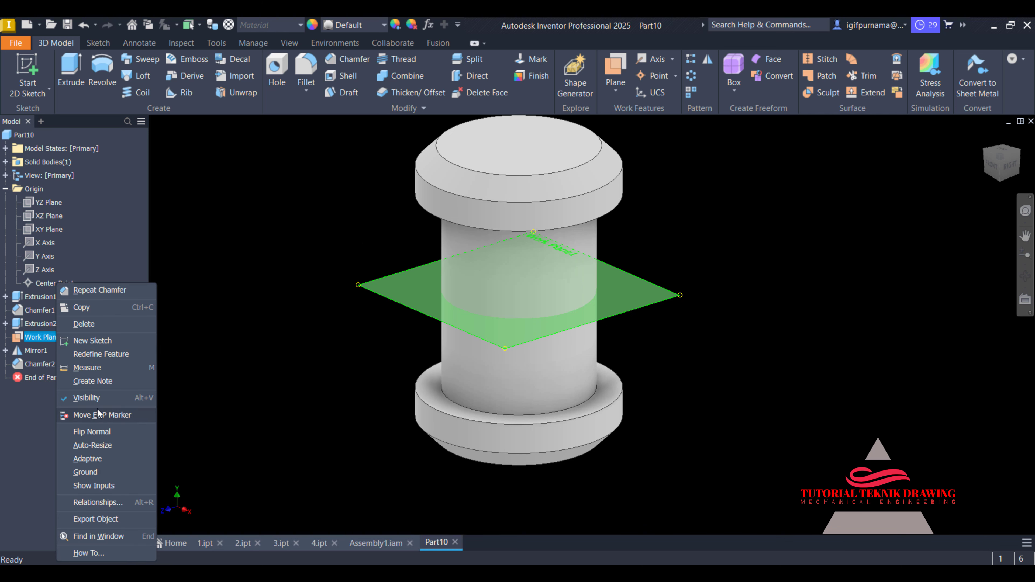
key(Escape)
click(91, 397)
scroll(409, 335, down, 3)
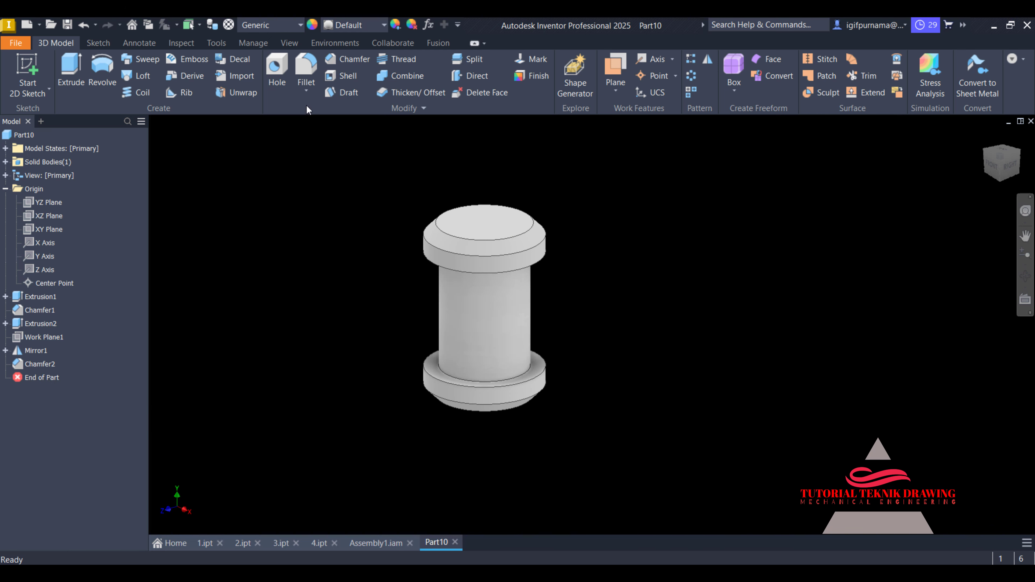
Try the Glossy - Black and Magenta appearances on the rivet pin
click(337, 25)
scroll(379, 289, down, 2)
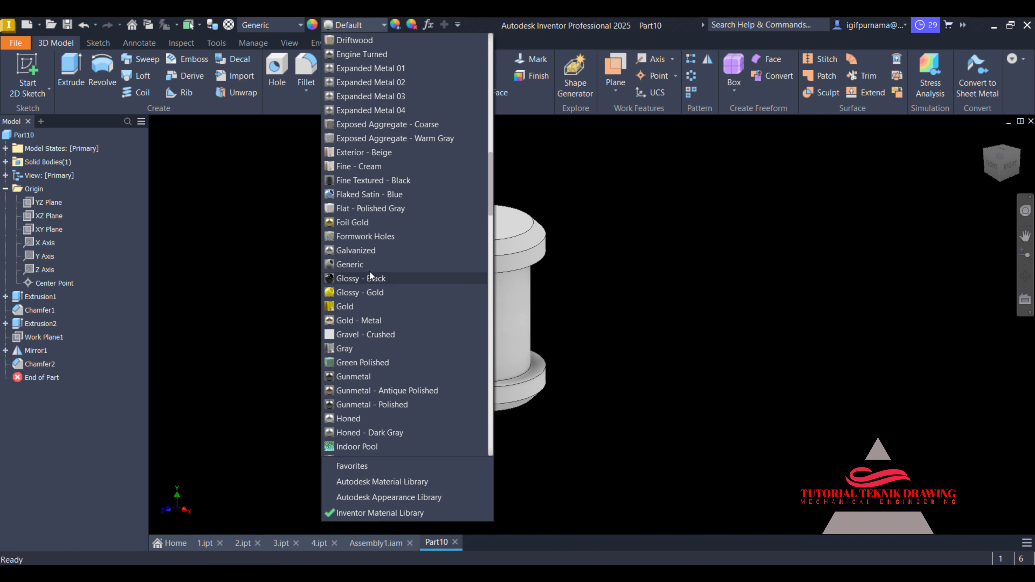
click(631, 262)
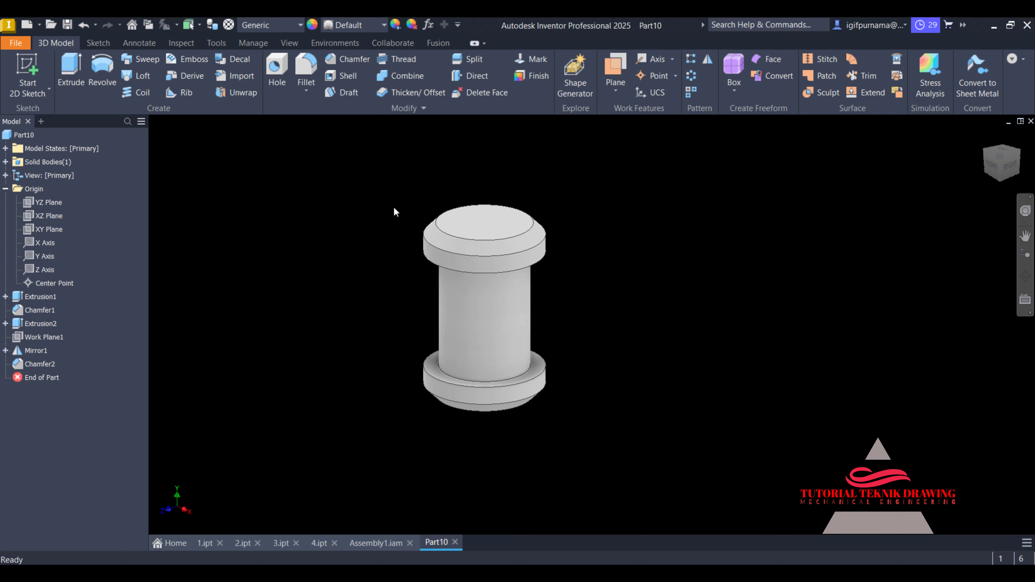
click(357, 30)
click(356, 361)
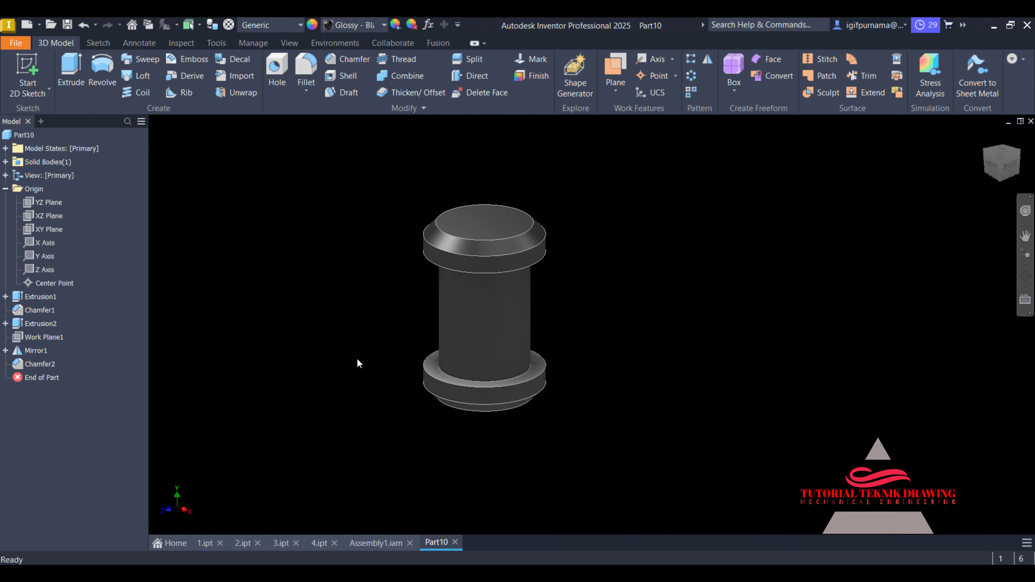
click(338, 26)
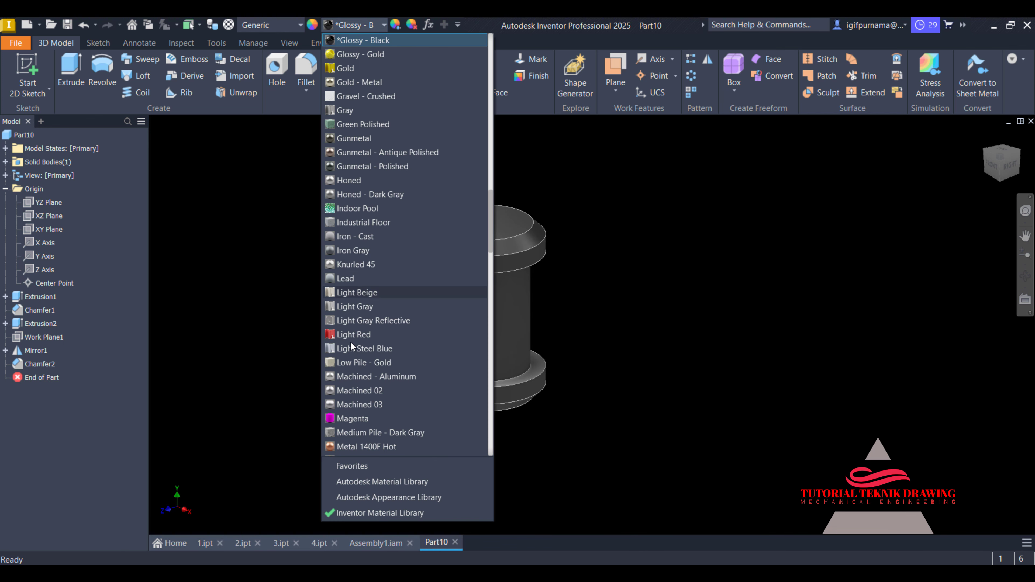
click(360, 419)
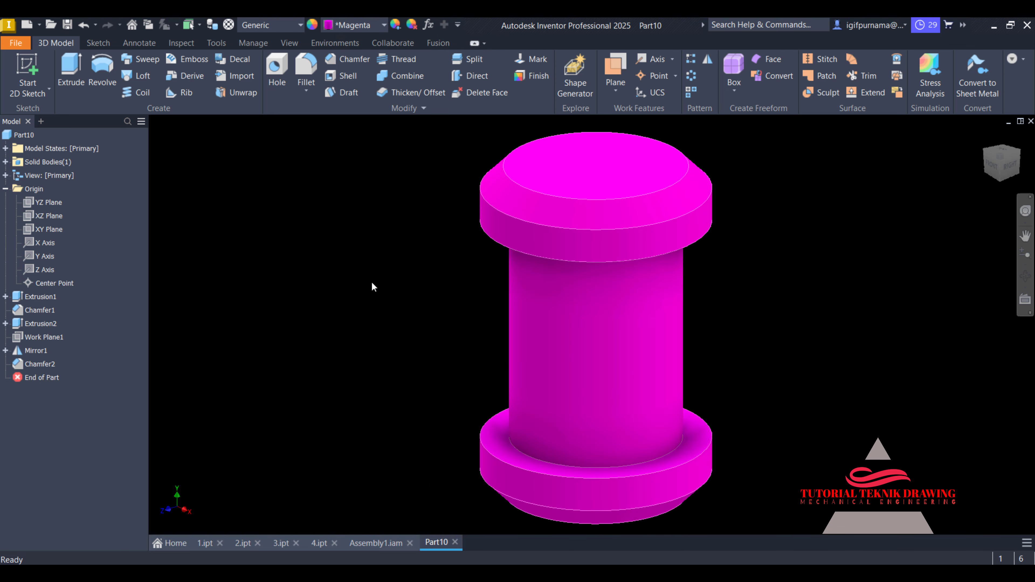
Apply the Iron Gray appearance to the rivet pin
click(349, 25)
scroll(358, 134, up, 5)
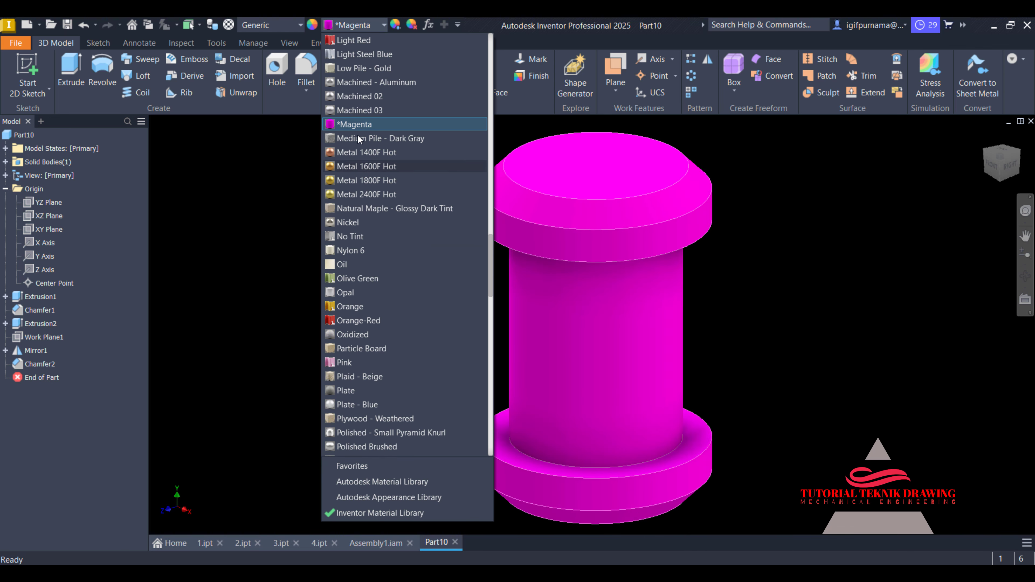
click(361, 85)
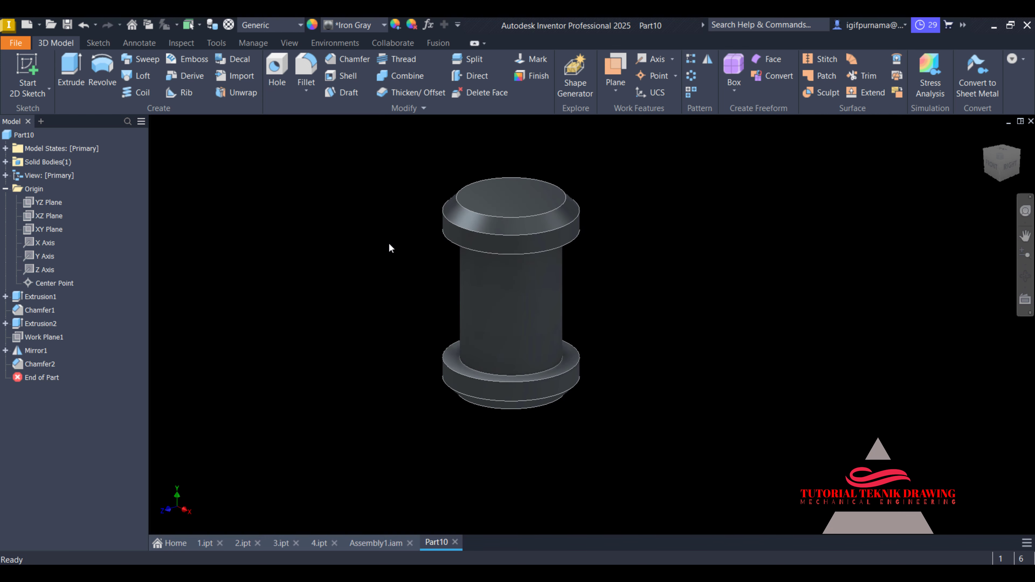
Save the rivet pin part as 5 in New folder (14)
click(15, 44)
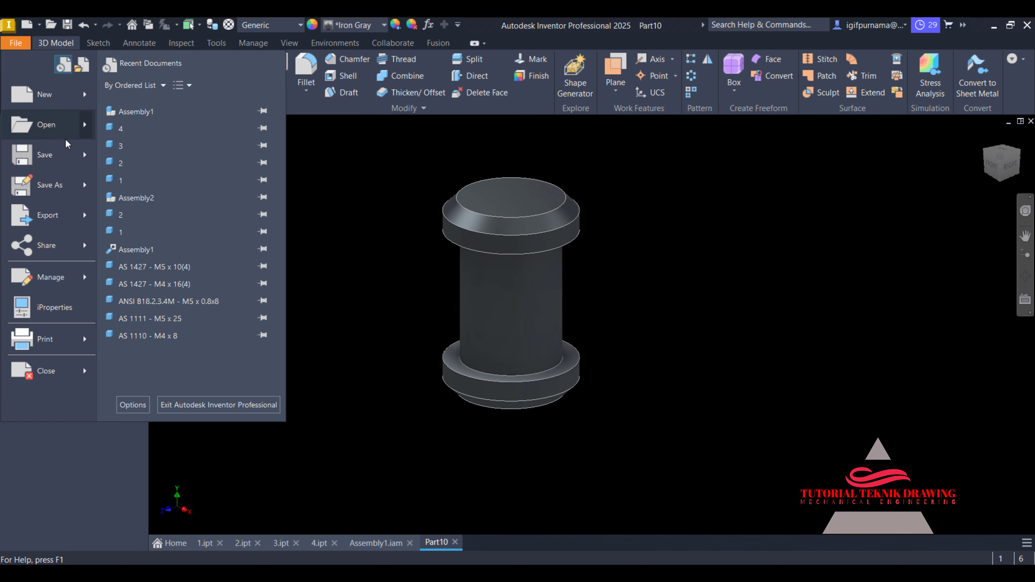
click(52, 155)
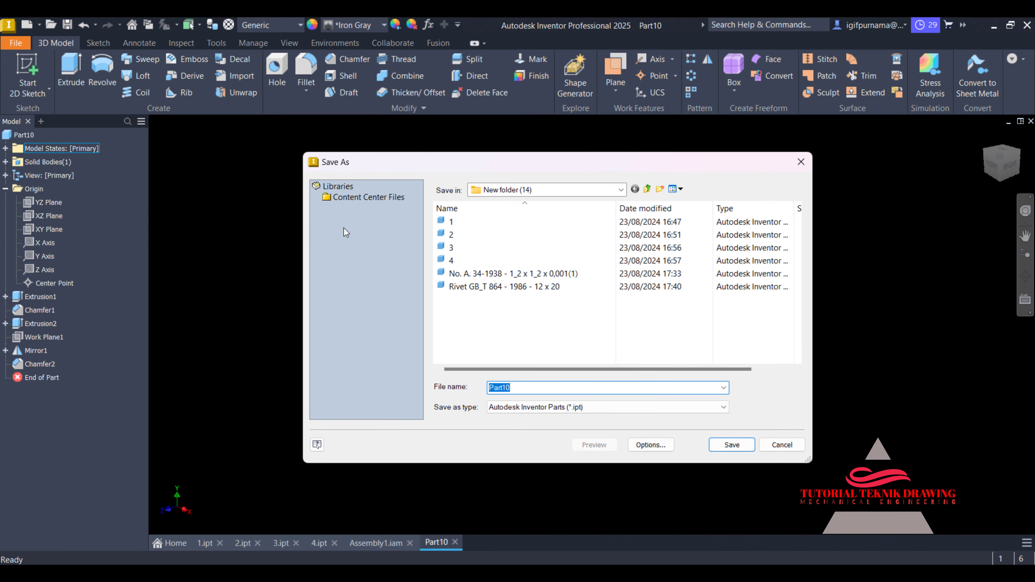
text(2)
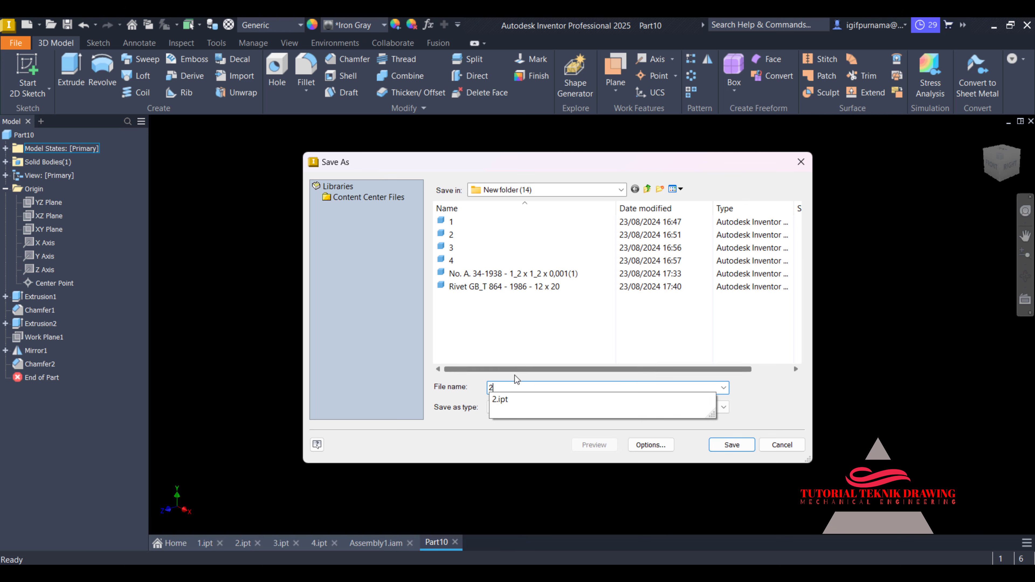
key(BackSpace)
text(5)
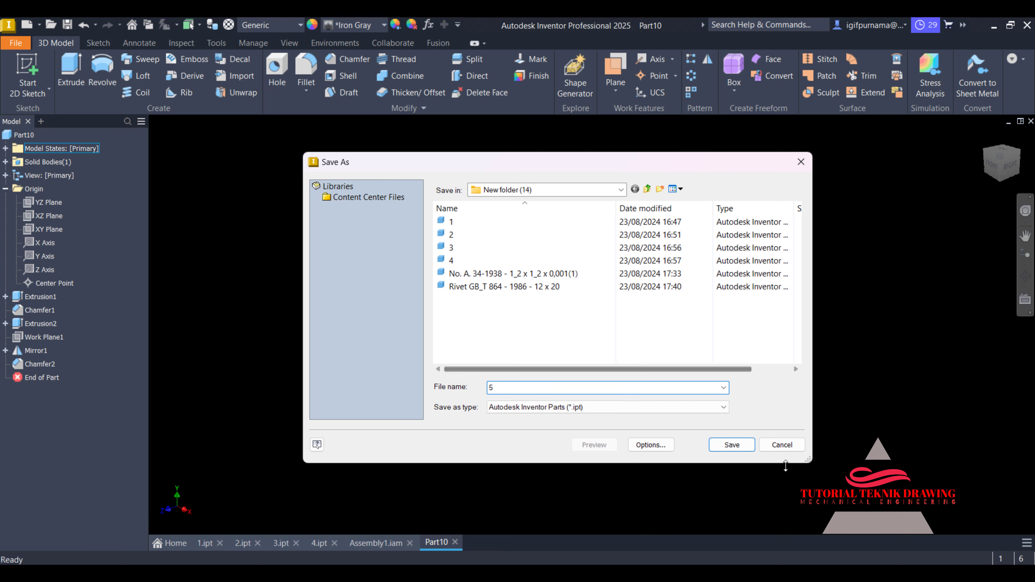
click(732, 445)
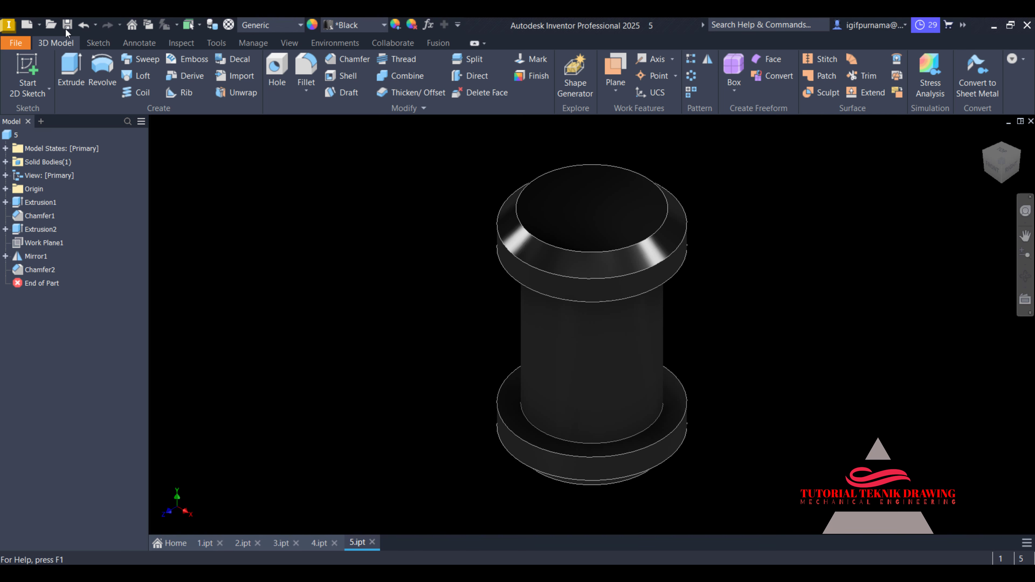
Create a new assembly from the Metric Standard (mm).iam template
click(14, 43)
click(20, 95)
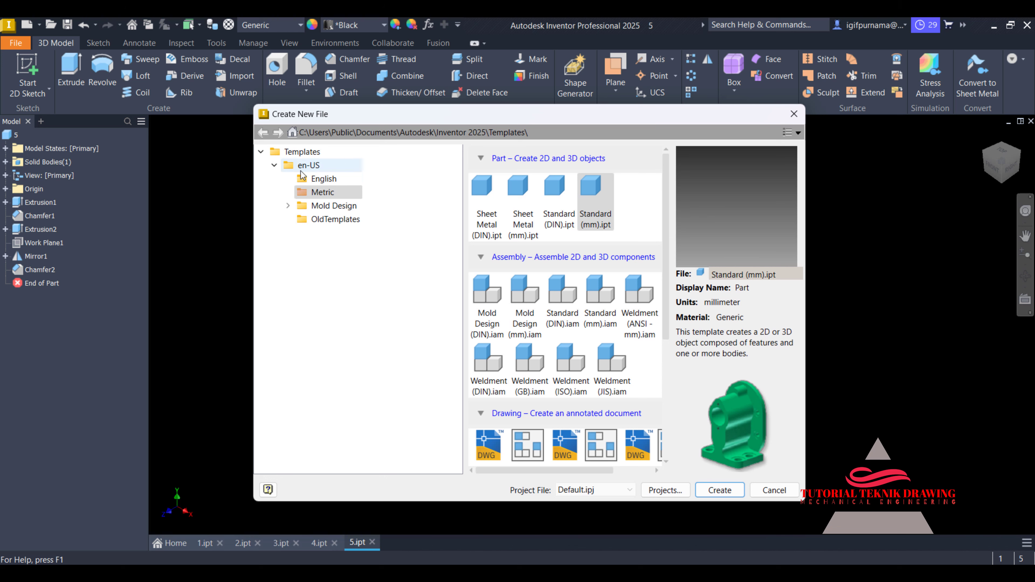
click(304, 152)
click(324, 191)
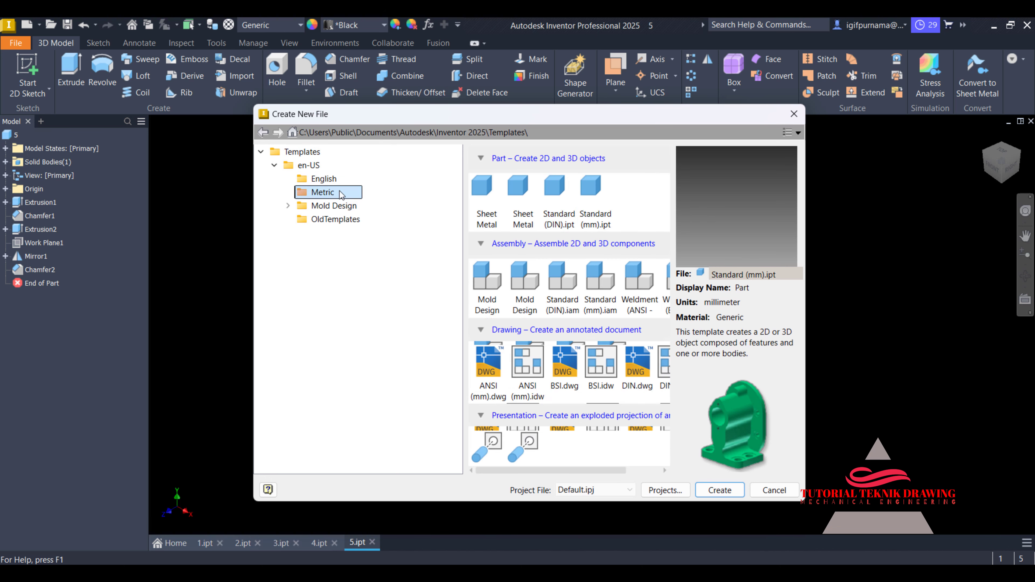
click(613, 303)
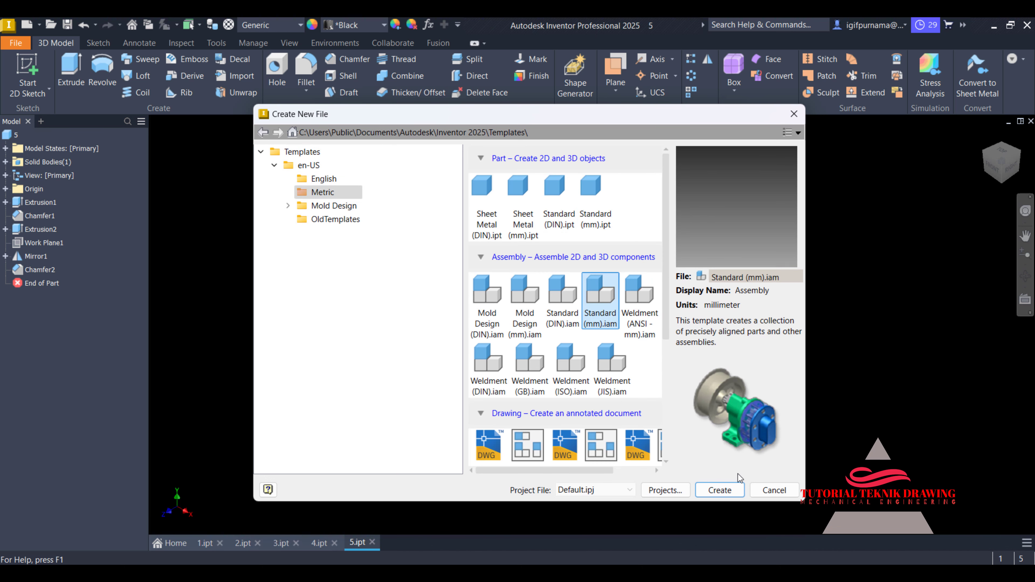
click(730, 490)
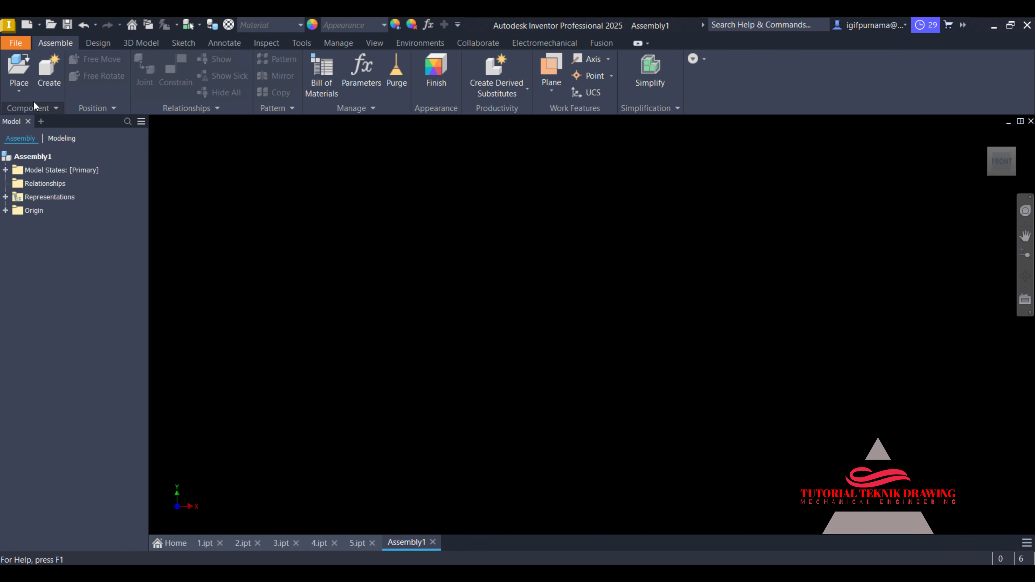
Place one instance of part 1, the outer ring, in the assembly and move it aside from where it was placed
click(34, 106)
click(34, 108)
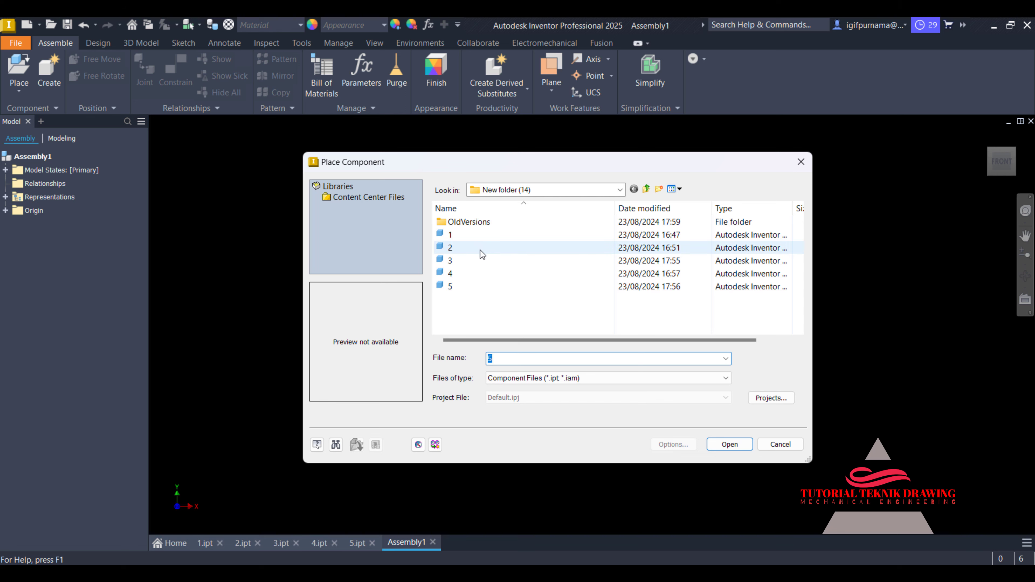
click(469, 236)
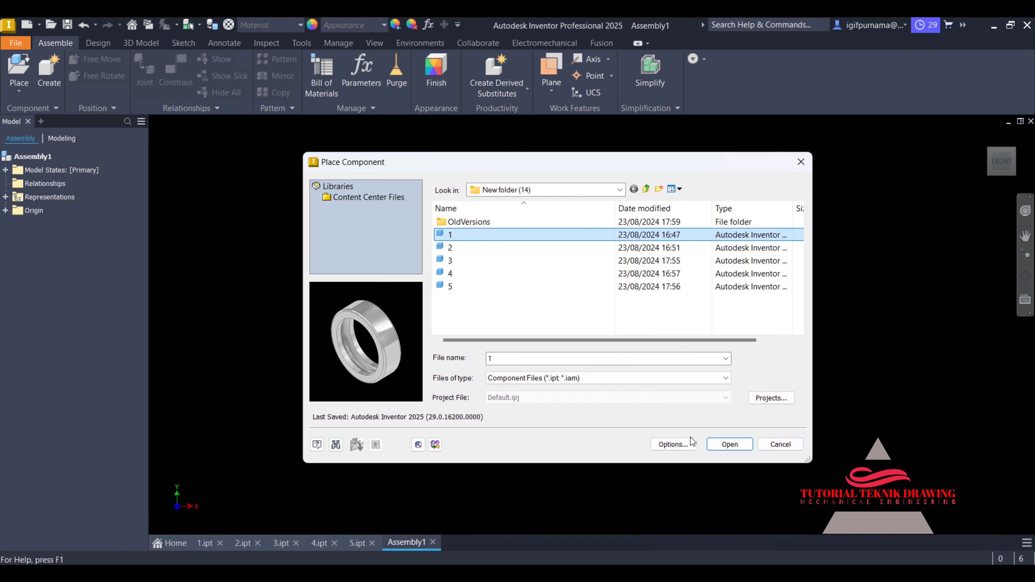
click(730, 445)
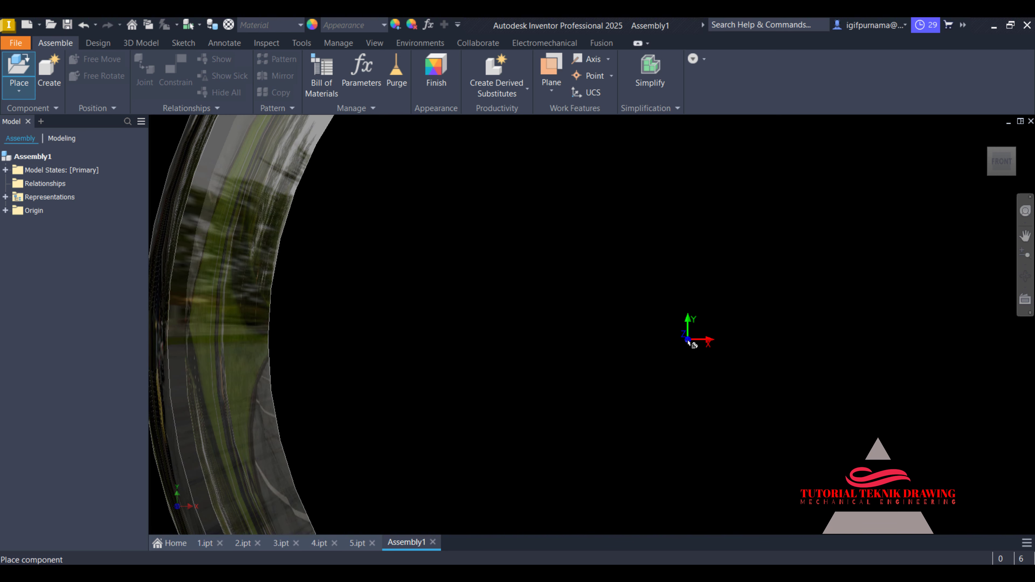
click(630, 365)
scroll(631, 363, down, 5)
scroll(658, 353, up, 4)
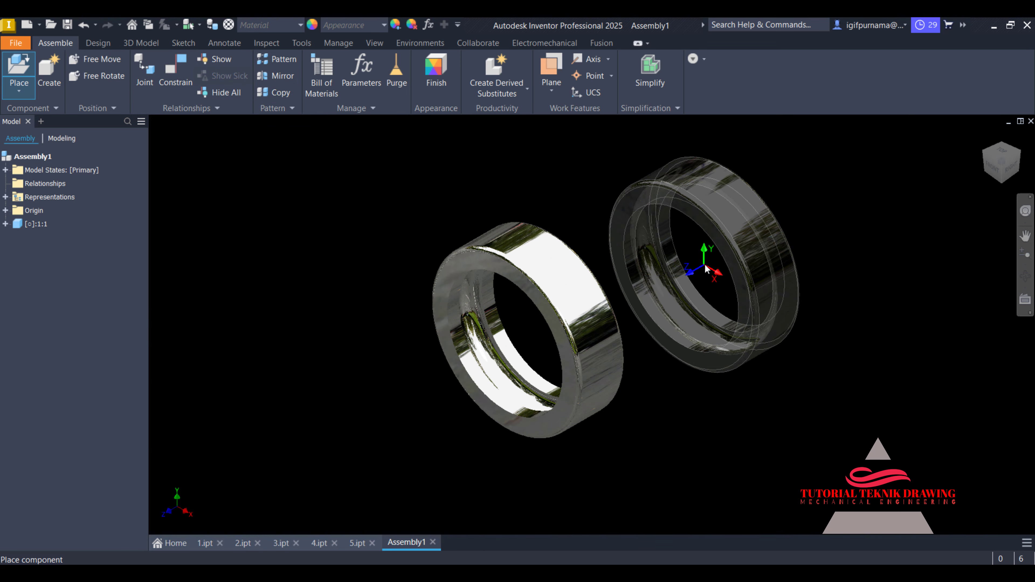
right_click(704, 265)
click(752, 266)
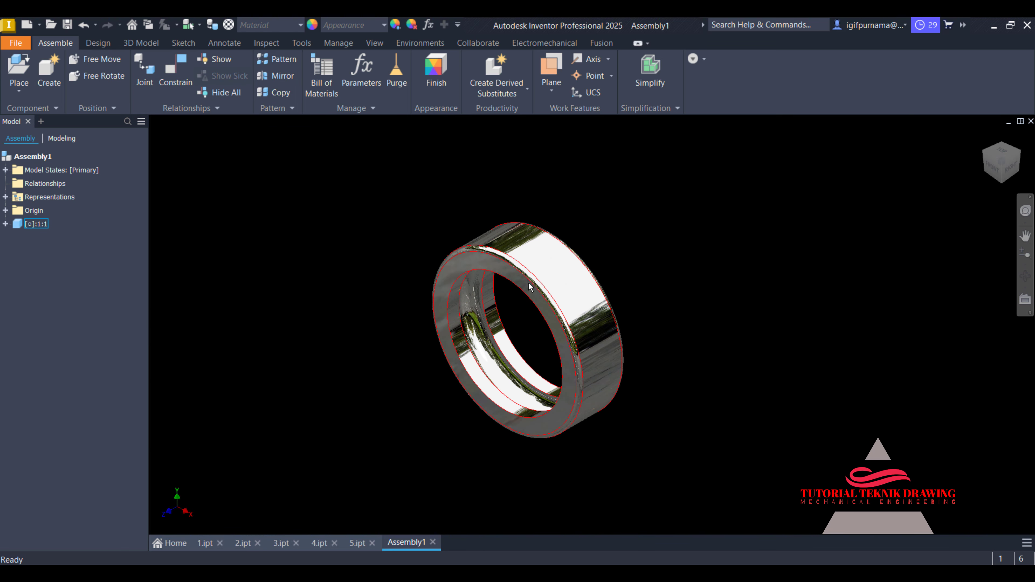
drag(526, 249, 626, 204)
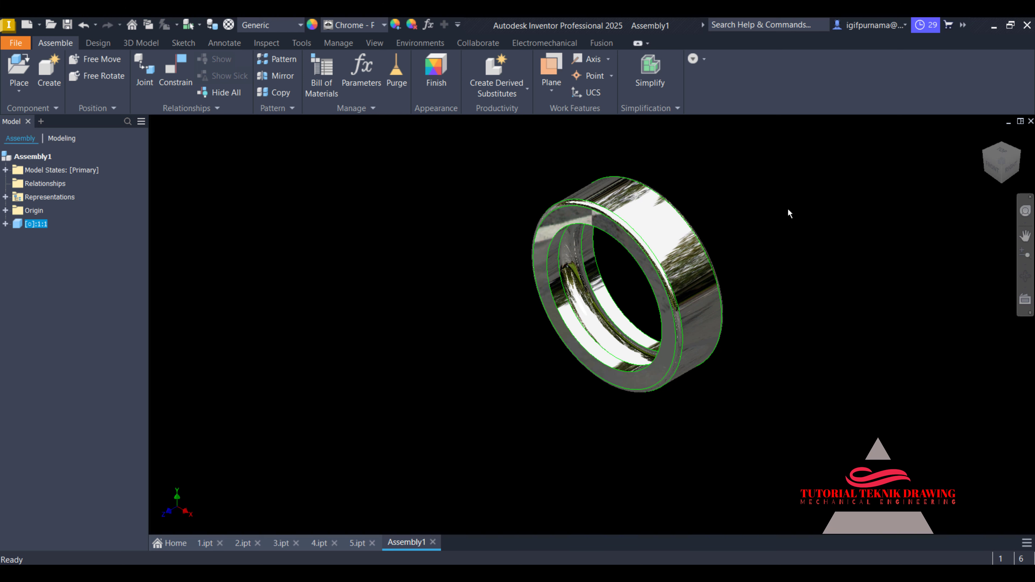
click(287, 260)
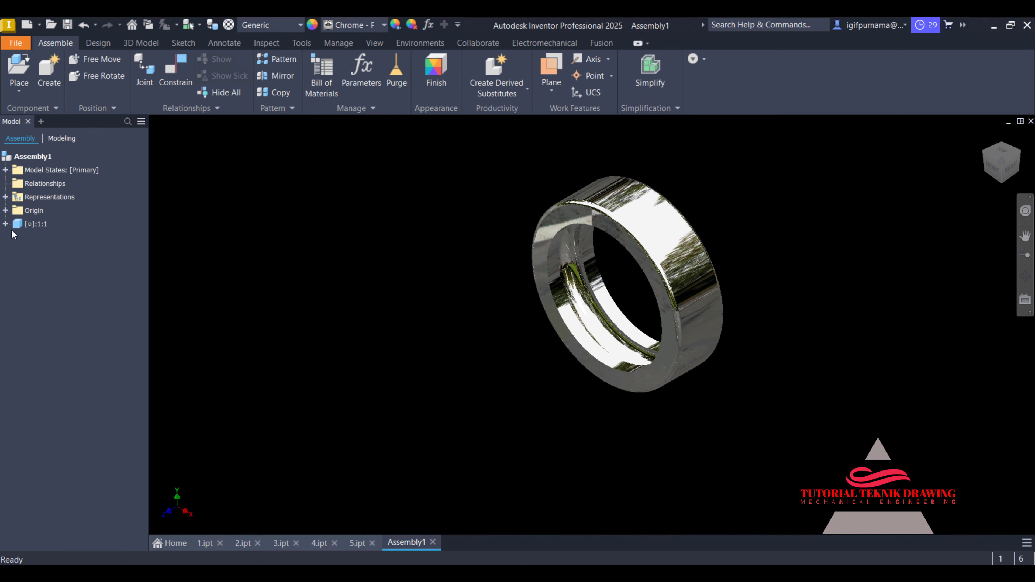
Mate the outer ring's center point to the assembly origin's center point with a 0 mm offset
click(175, 74)
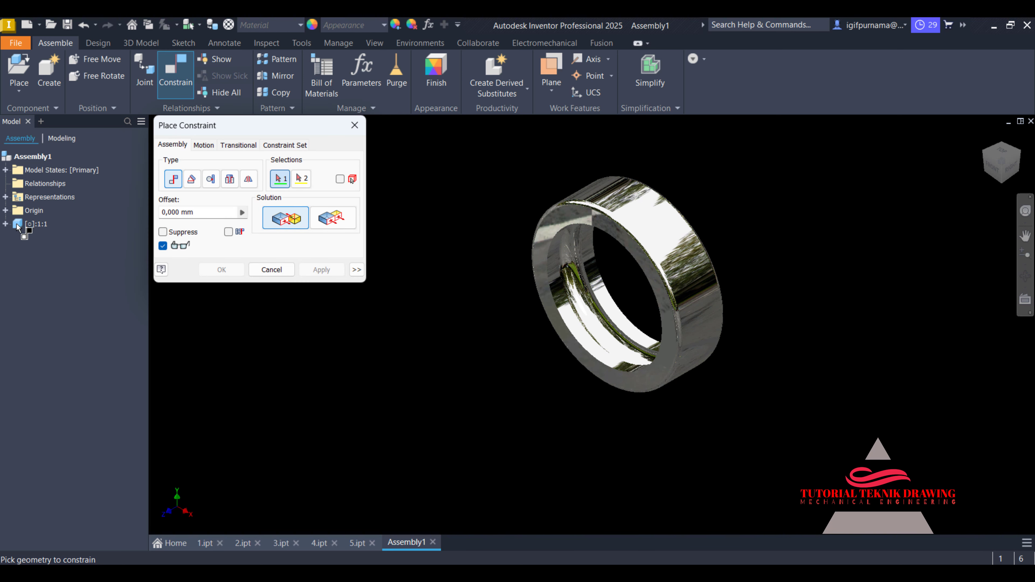
click(6, 223)
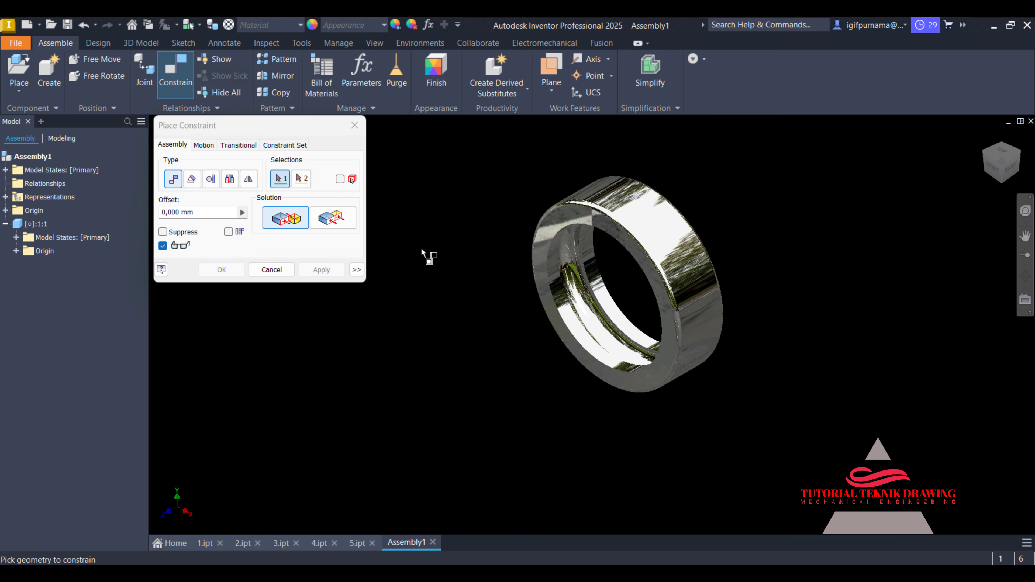
click(16, 251)
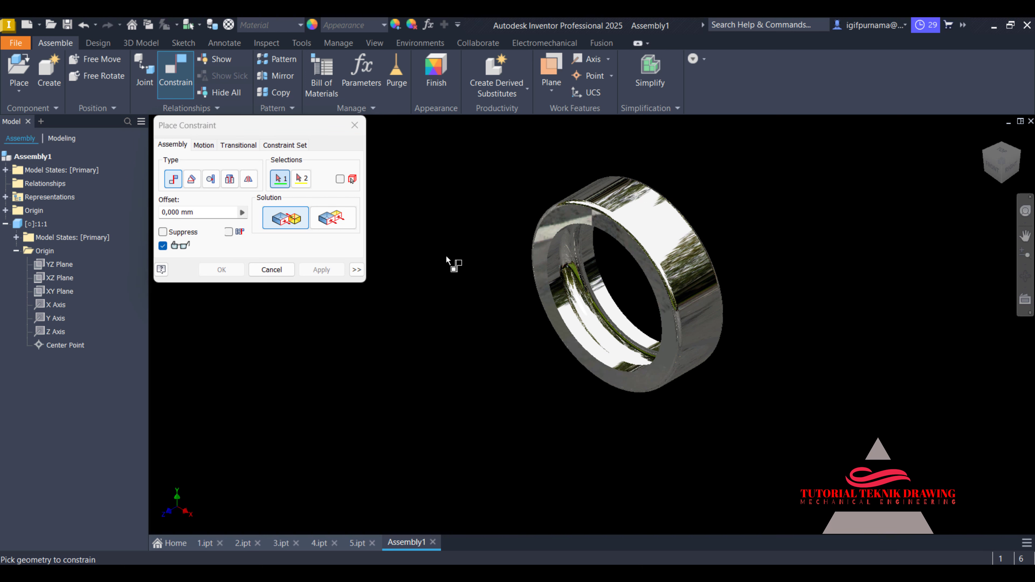
click(75, 346)
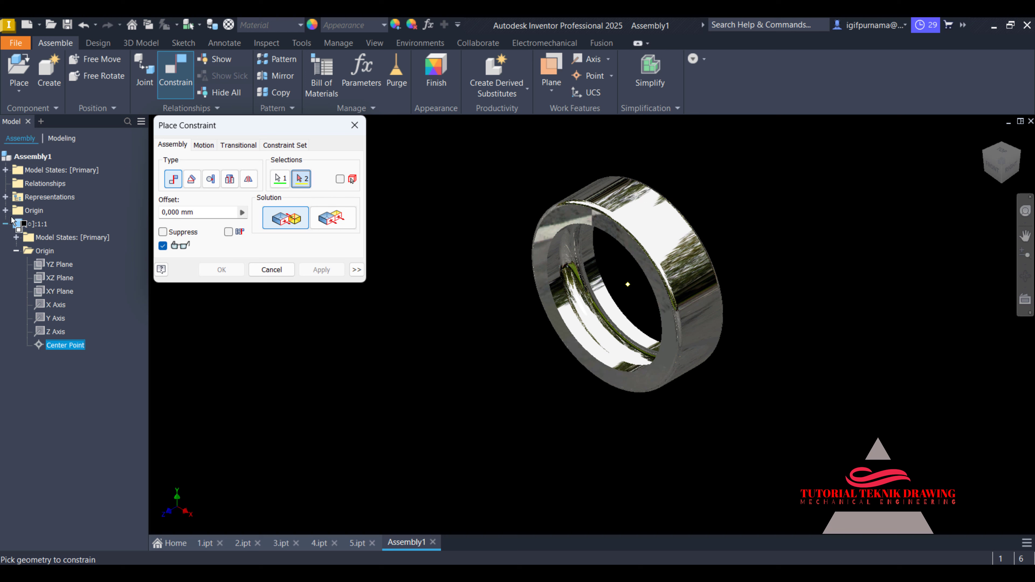
click(6, 211)
click(53, 304)
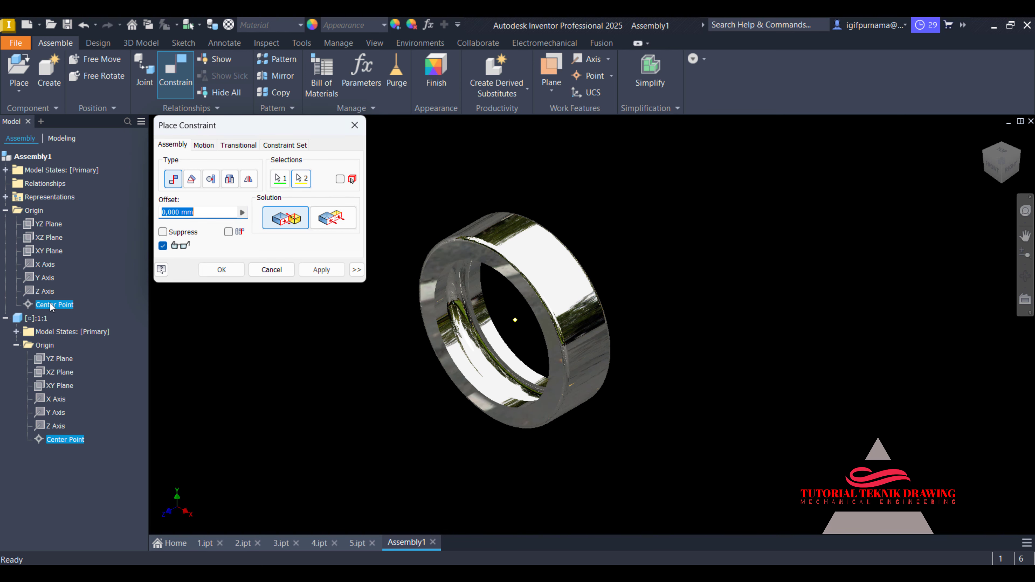
click(320, 269)
click(271, 269)
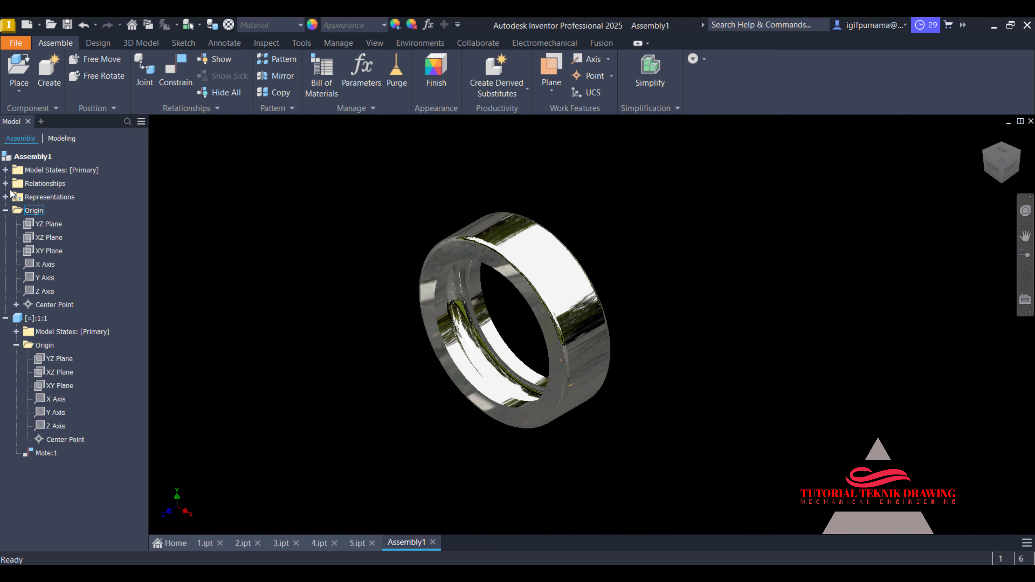
click(5, 210)
click(6, 224)
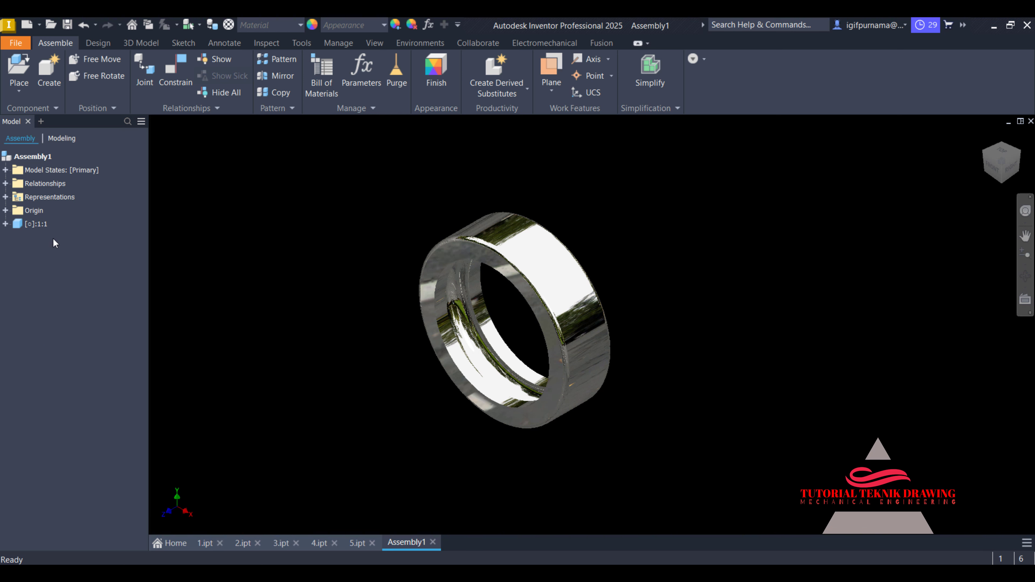
Ground the outer ring in the assembly
click(43, 225)
right_click(42, 226)
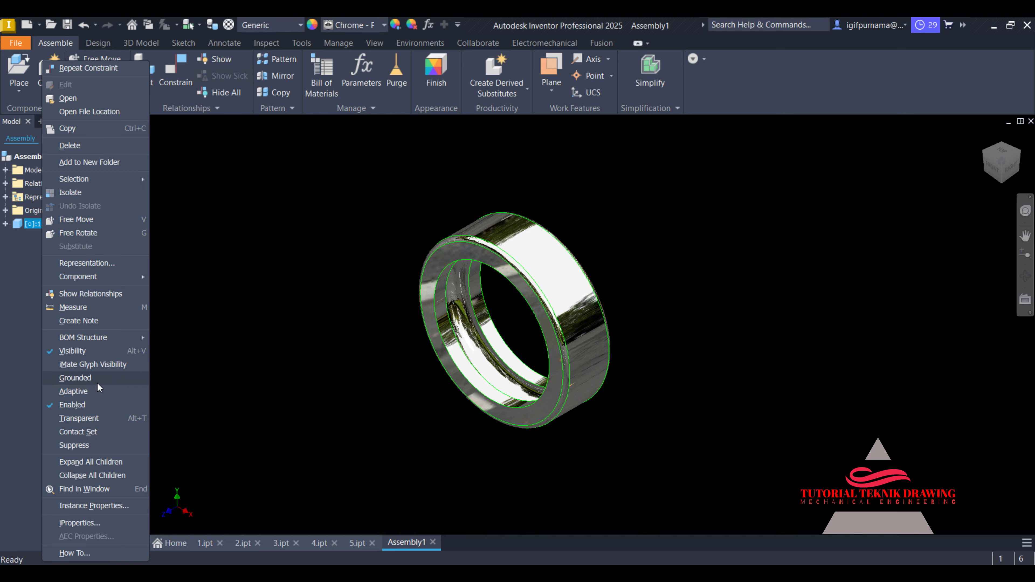
click(77, 383)
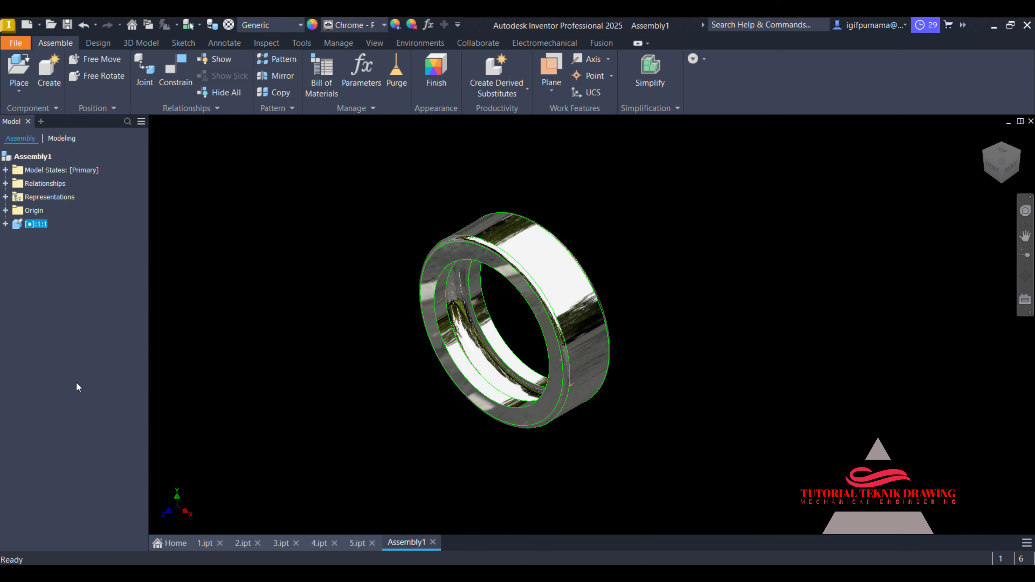
click(21, 237)
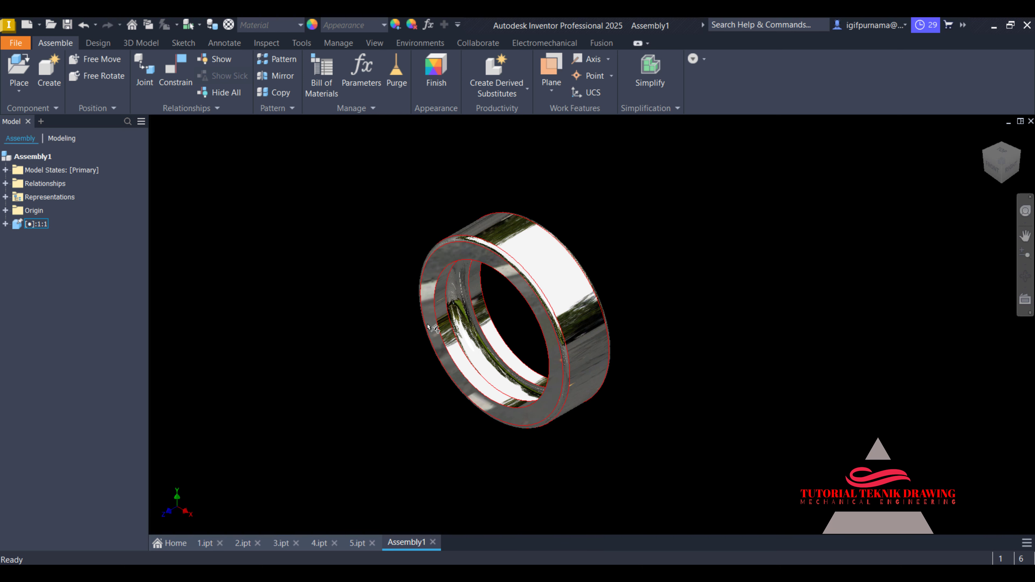
Place one instance of part 2, the inner ring, in the assembly beside the outer ring
click(25, 92)
click(47, 124)
click(451, 247)
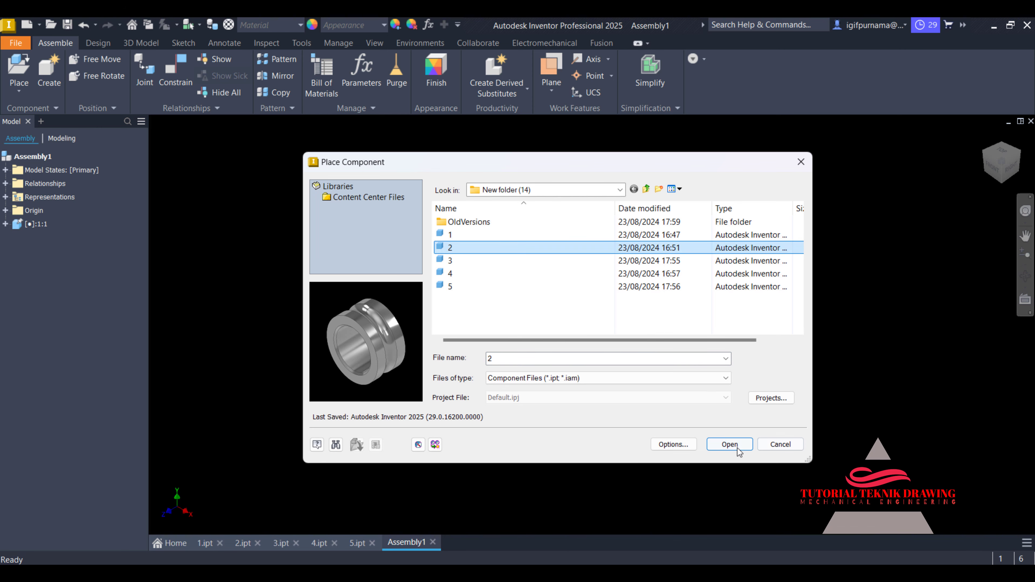
click(729, 445)
right_click(346, 216)
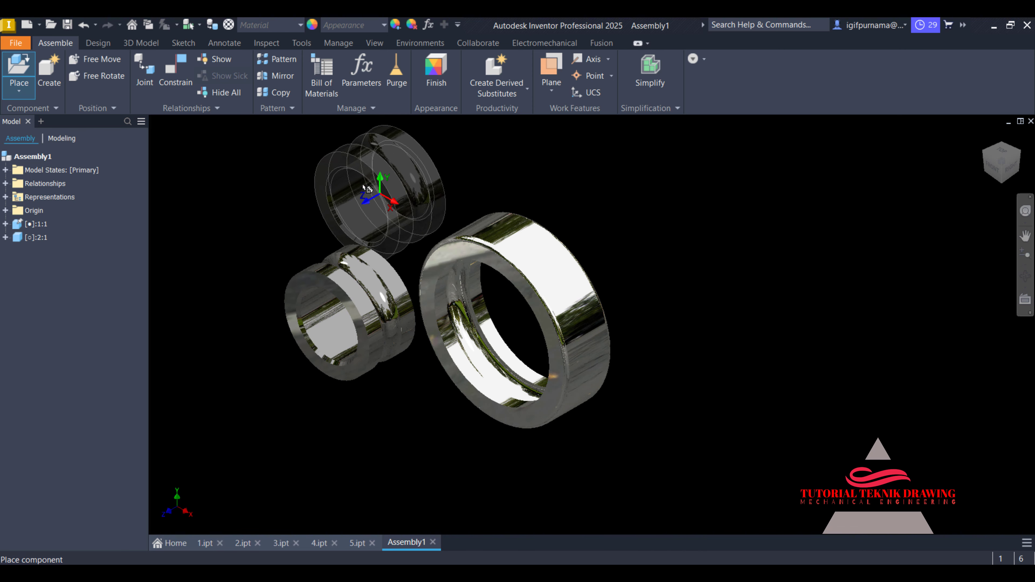
right_click(363, 184)
click(401, 186)
Mate the inner ring's axis to the outer ring's axis with a 0 mm offset
click(182, 73)
click(334, 322)
click(477, 343)
click(321, 270)
Constrain the front side faces of the outer and inner rings flush with a 0 mm offset
scroll(432, 273, up, 5)
click(463, 259)
click(585, 351)
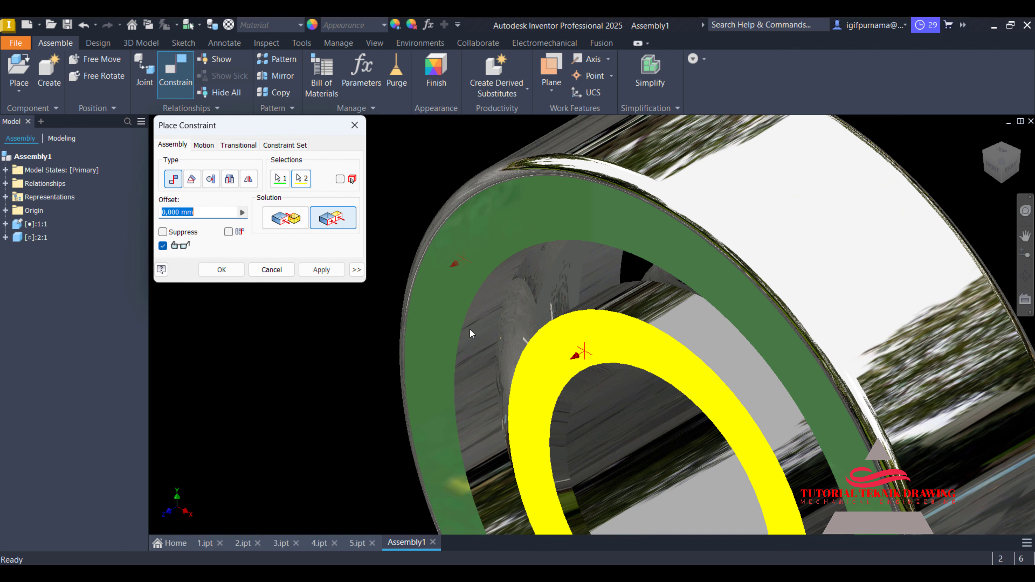
click(318, 270)
click(271, 270)
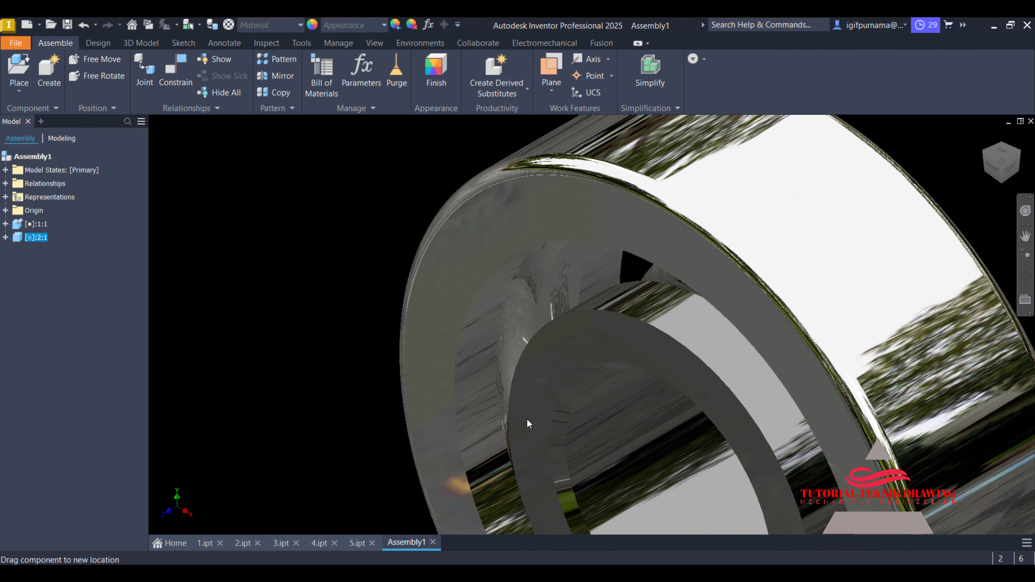
Try moving the inner ring inside the outer ring to check its constraints
scroll(530, 288, down, 5)
drag(528, 424, 485, 365)
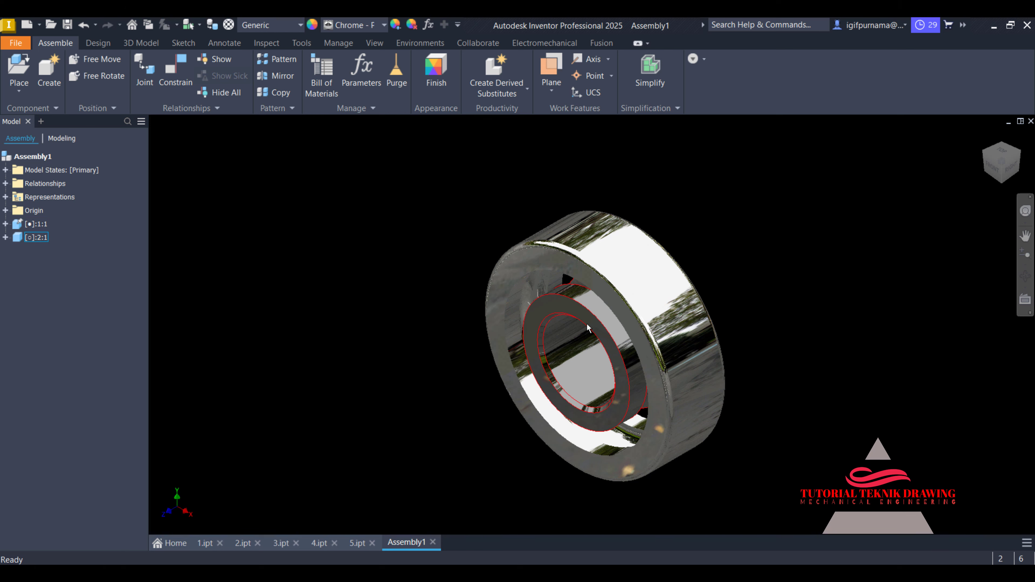
drag(587, 327, 675, 500)
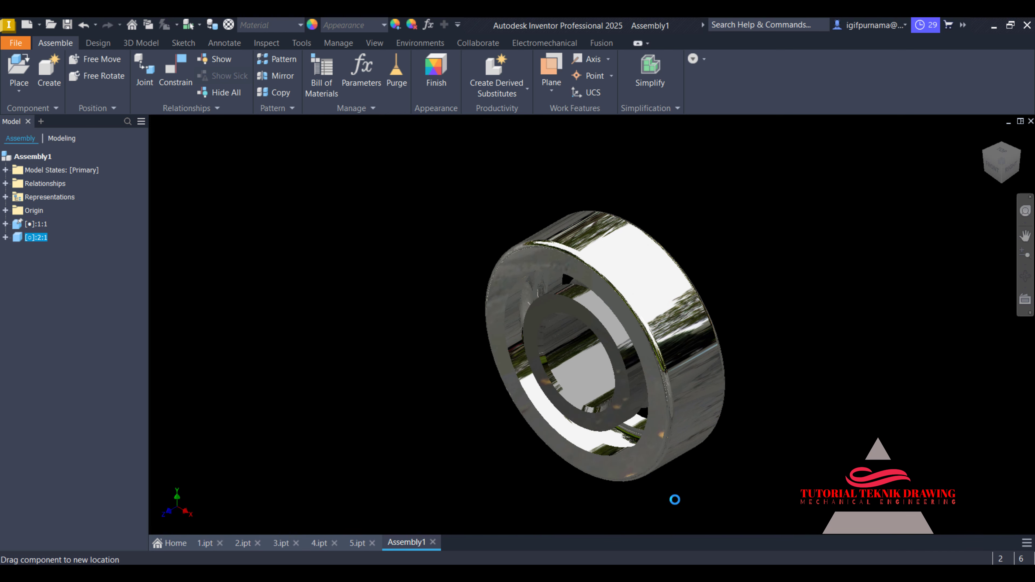
scroll(590, 345, down, 5)
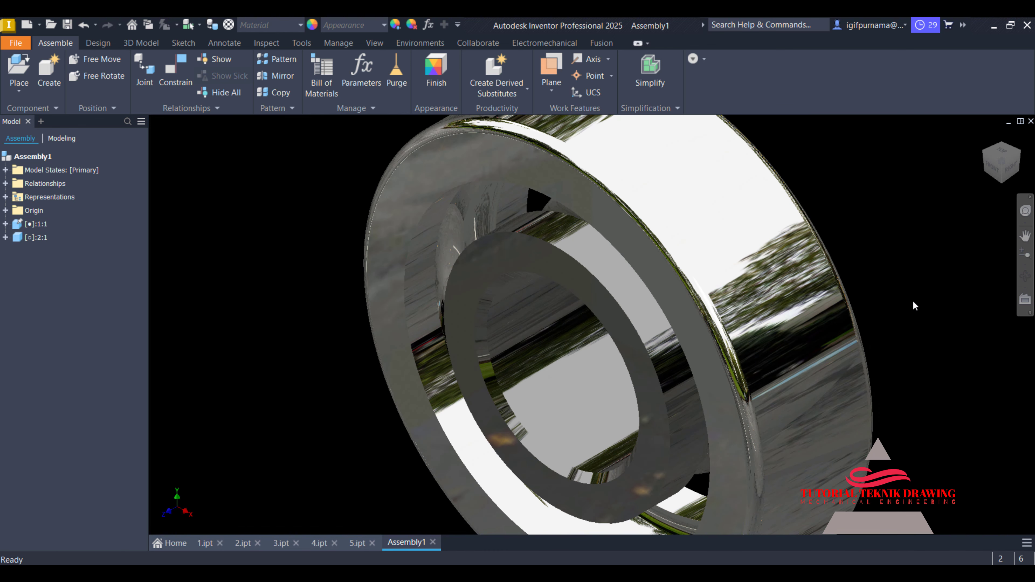
Place one instance of part 4, the ball, in the assembly beside the rings
click(1025, 277)
scroll(644, 326, up, 4)
drag(653, 349, 673, 221)
right_click(671, 214)
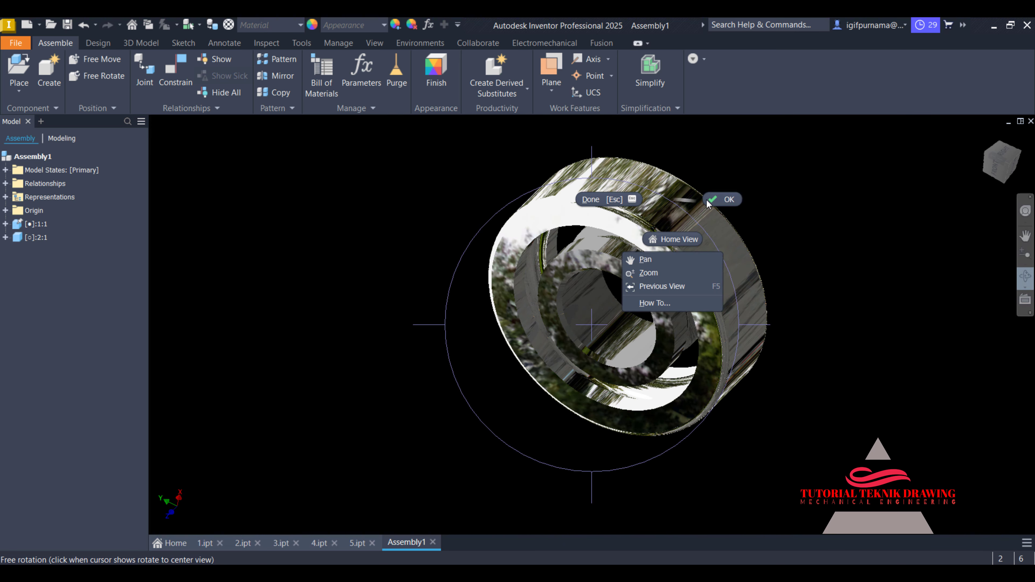
click(708, 202)
click(18, 90)
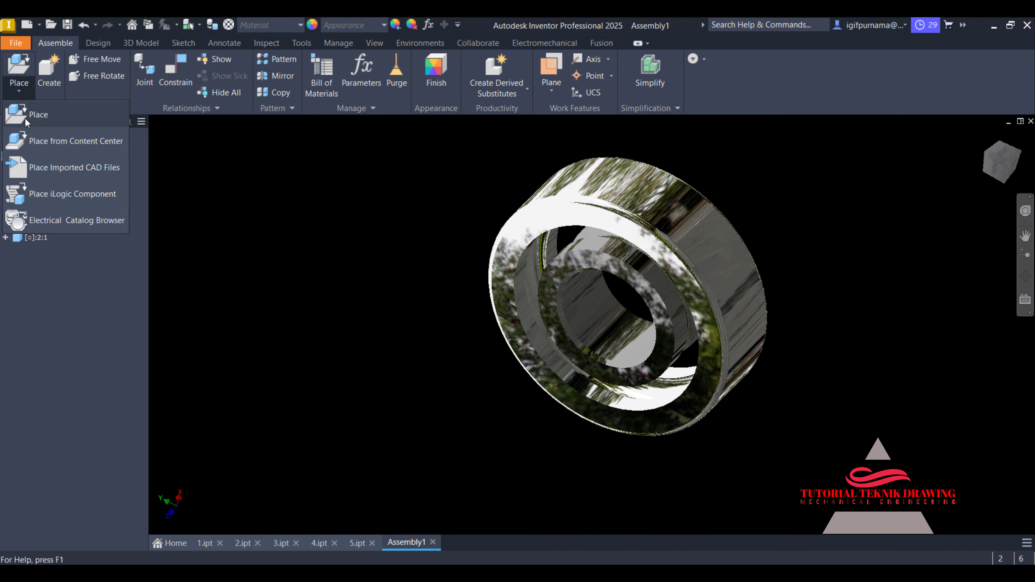
click(25, 117)
click(452, 261)
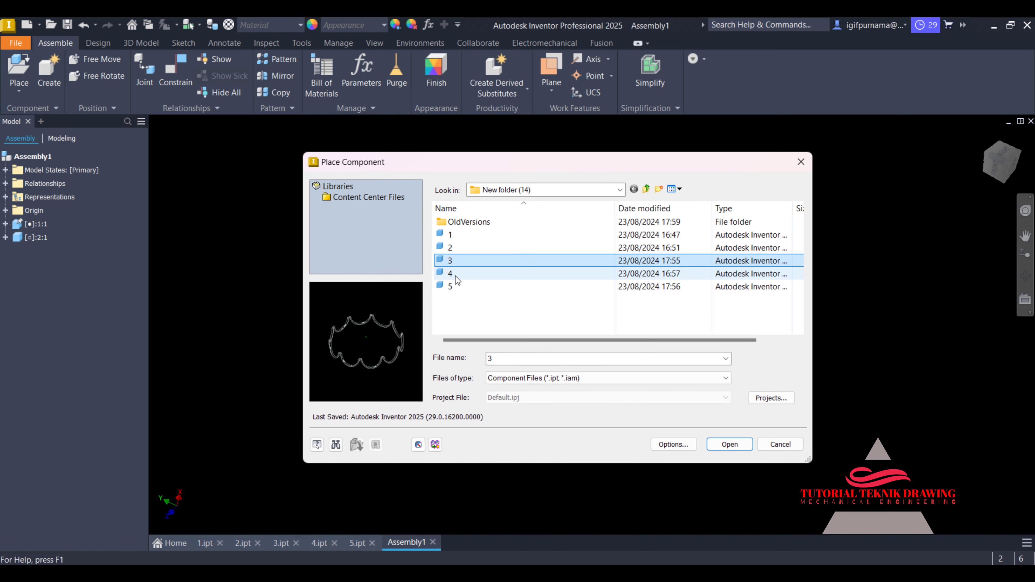
click(453, 273)
click(730, 444)
click(402, 250)
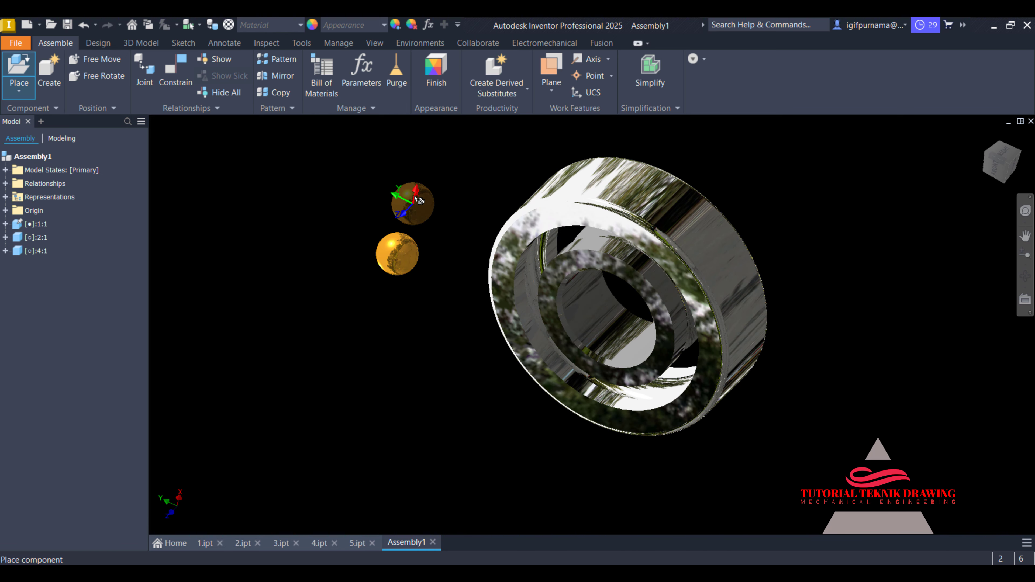
right_click(415, 197)
click(462, 195)
Constrain the ball's XY plane flush with the inner ring's XY plane at a 0 mm offset
scroll(461, 216, down, 3)
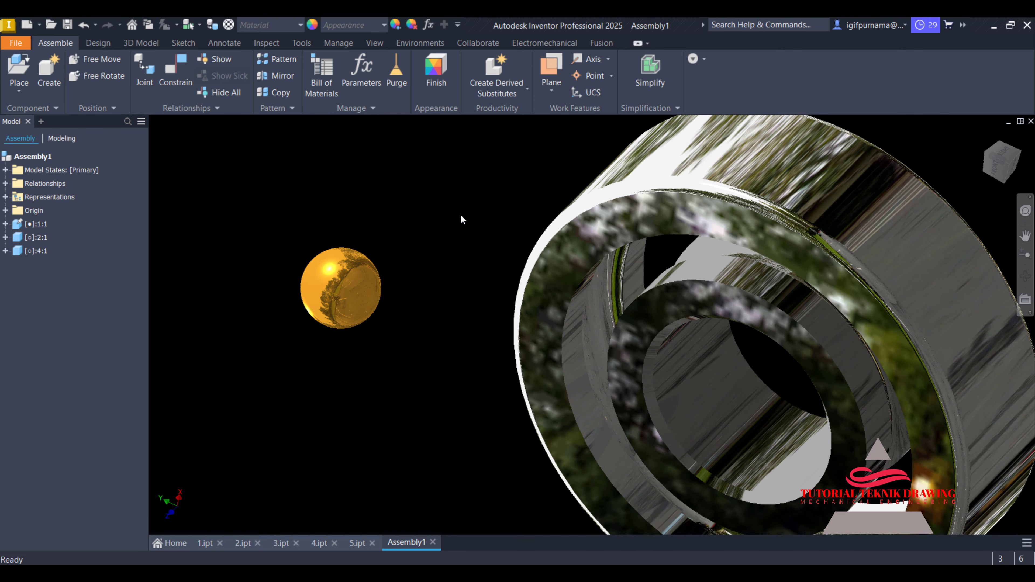
scroll(461, 219, down, 3)
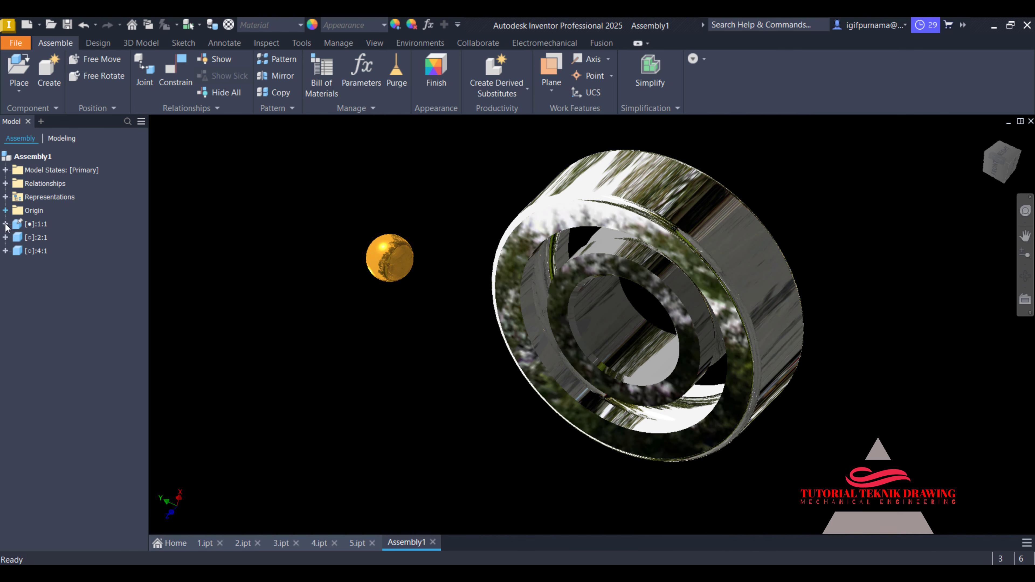
click(5, 237)
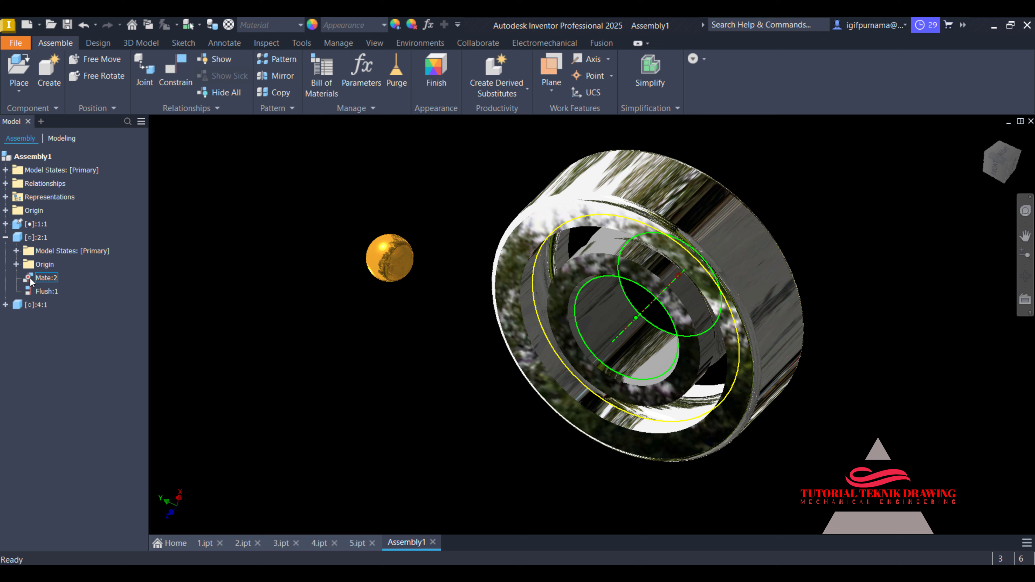
click(16, 264)
click(172, 77)
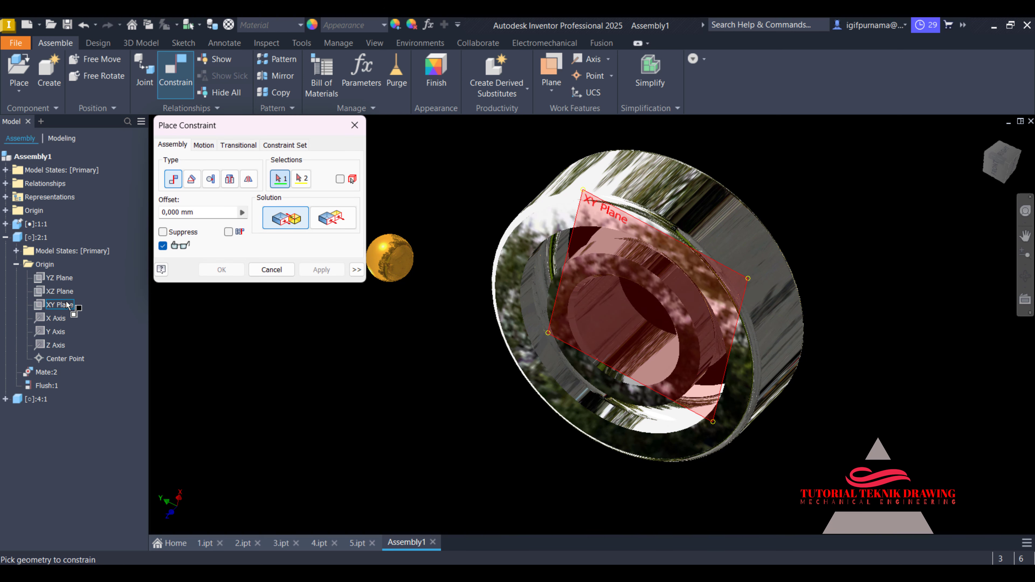
click(60, 304)
click(5, 399)
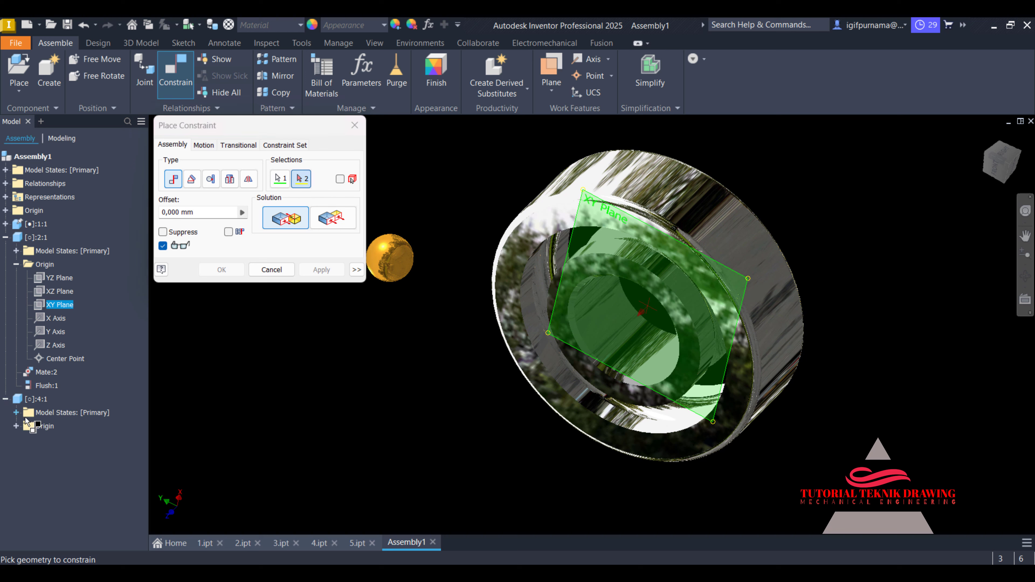
click(17, 426)
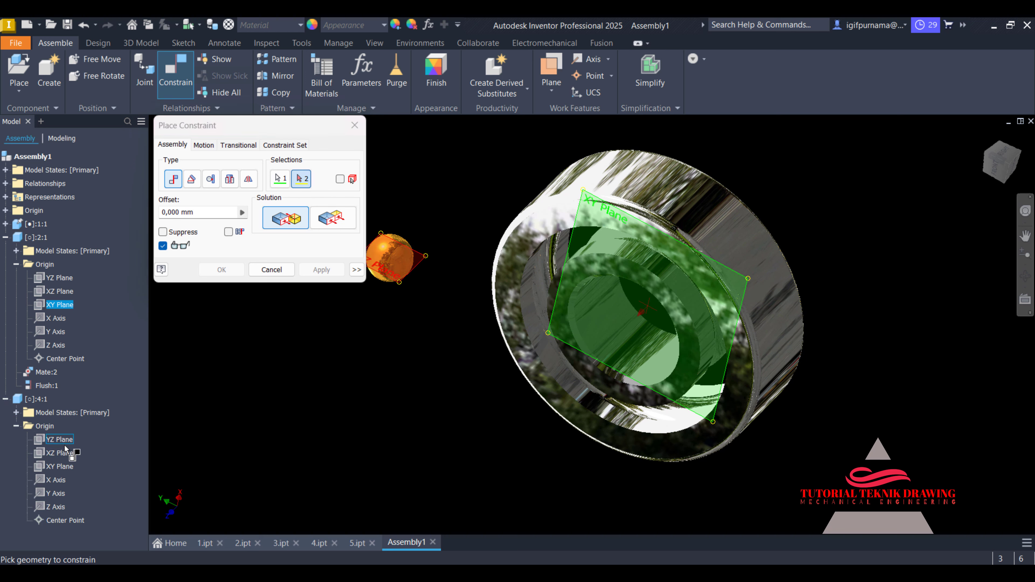
click(68, 467)
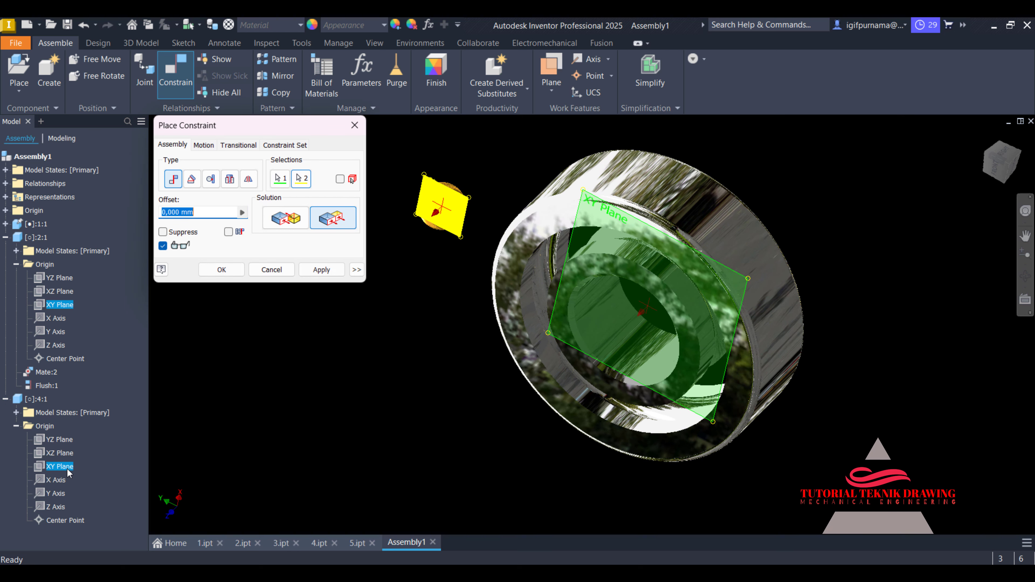
click(326, 270)
click(272, 271)
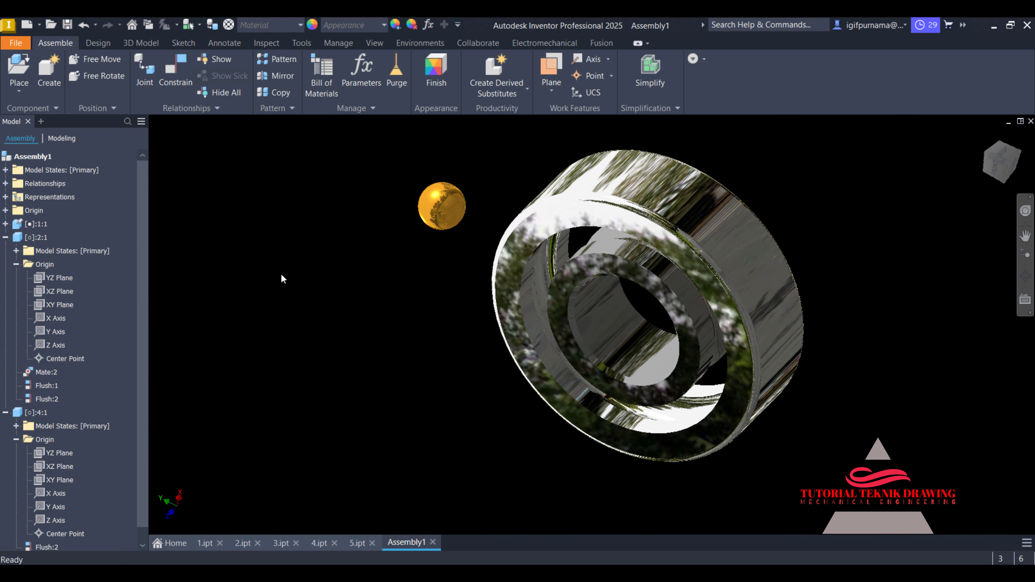
Add a Tangent constraint between the ball's surface and the inner ring's groove, using the inside solution and a 0 mm offset
click(160, 71)
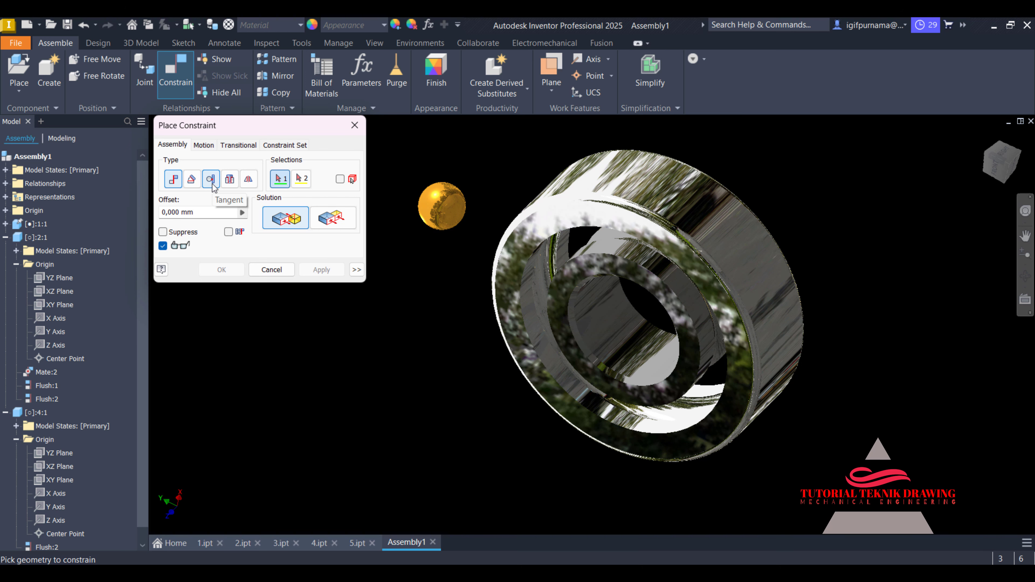
click(211, 179)
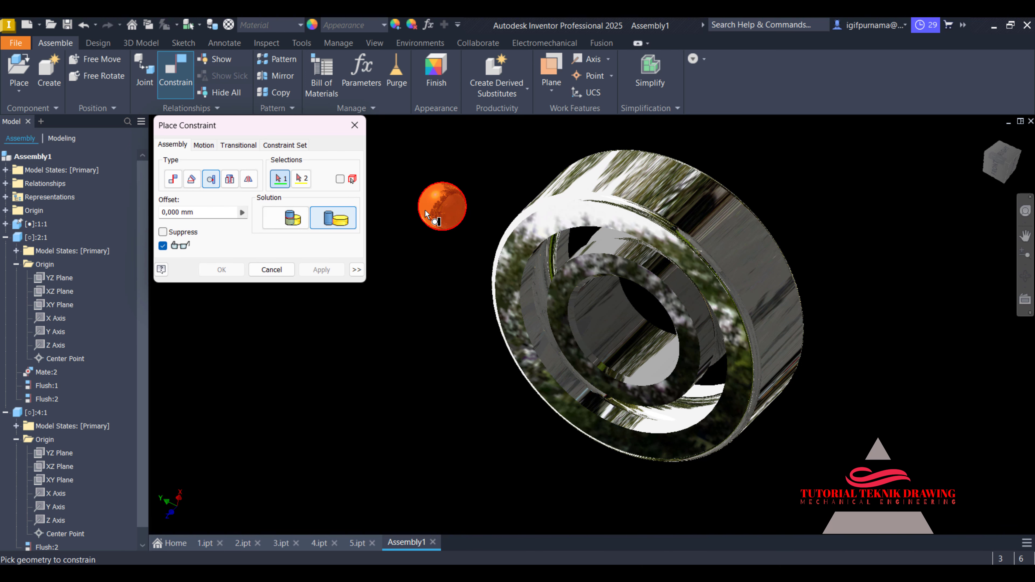
scroll(444, 192, up, 2)
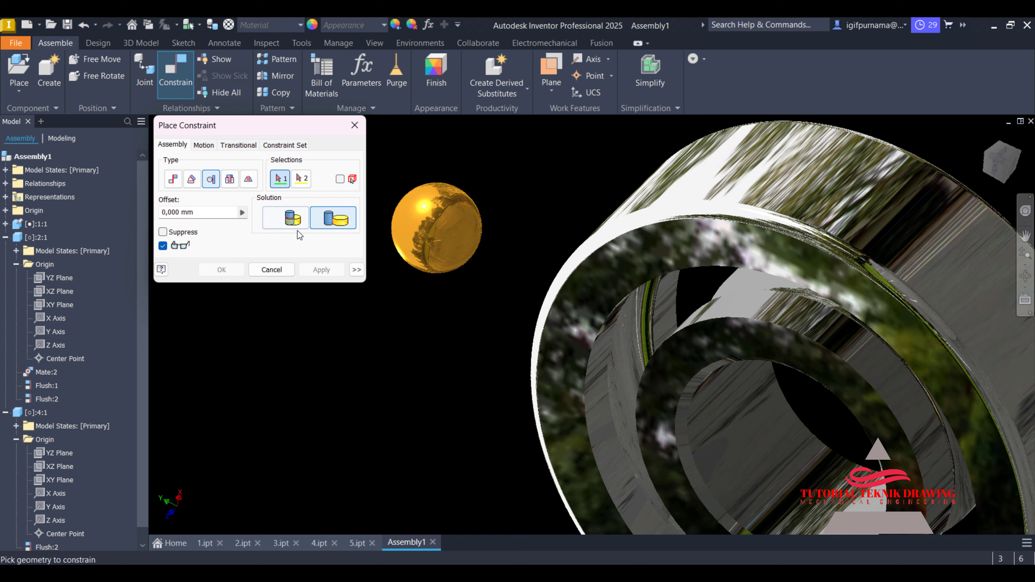
click(454, 238)
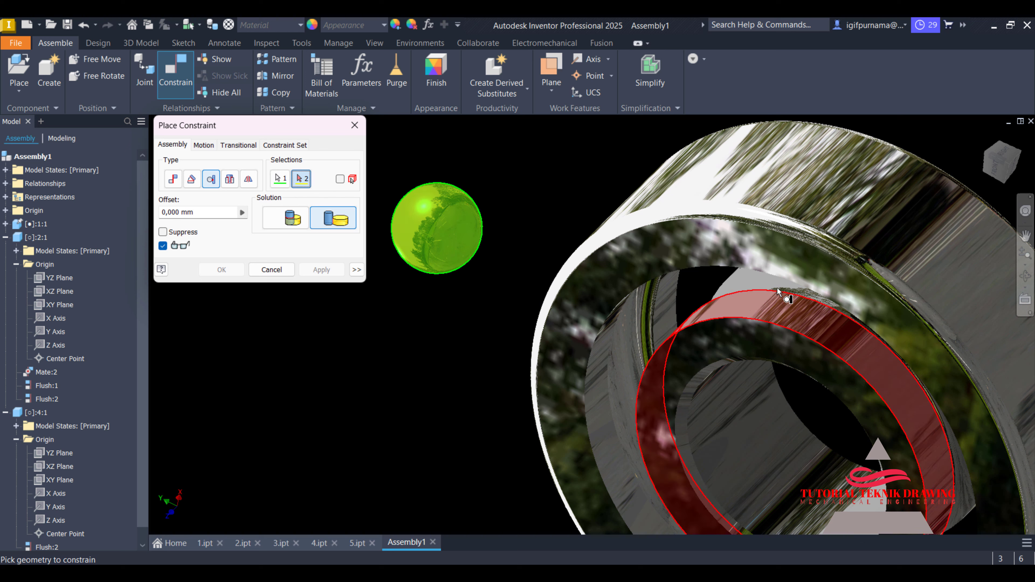
click(780, 285)
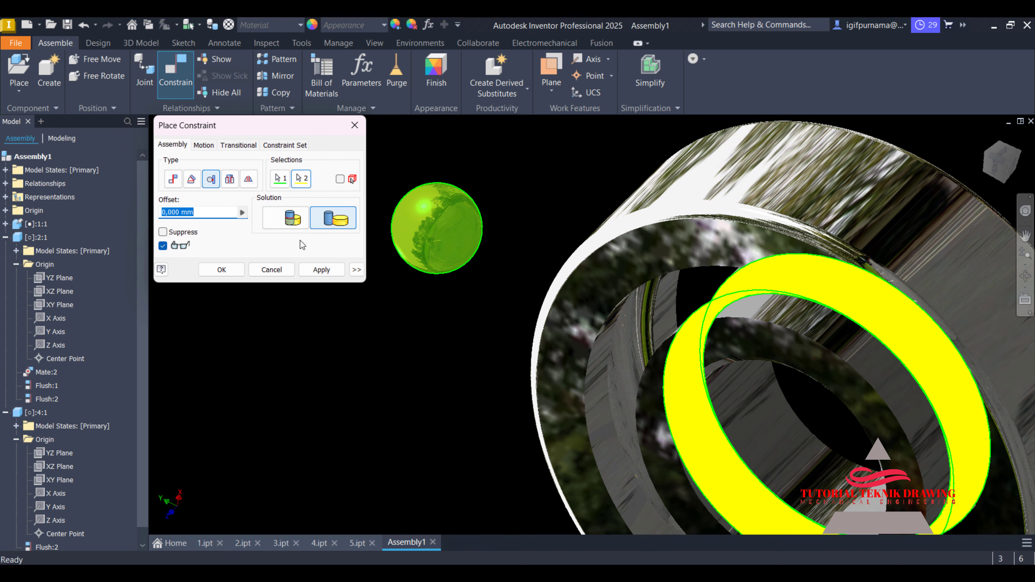
click(298, 224)
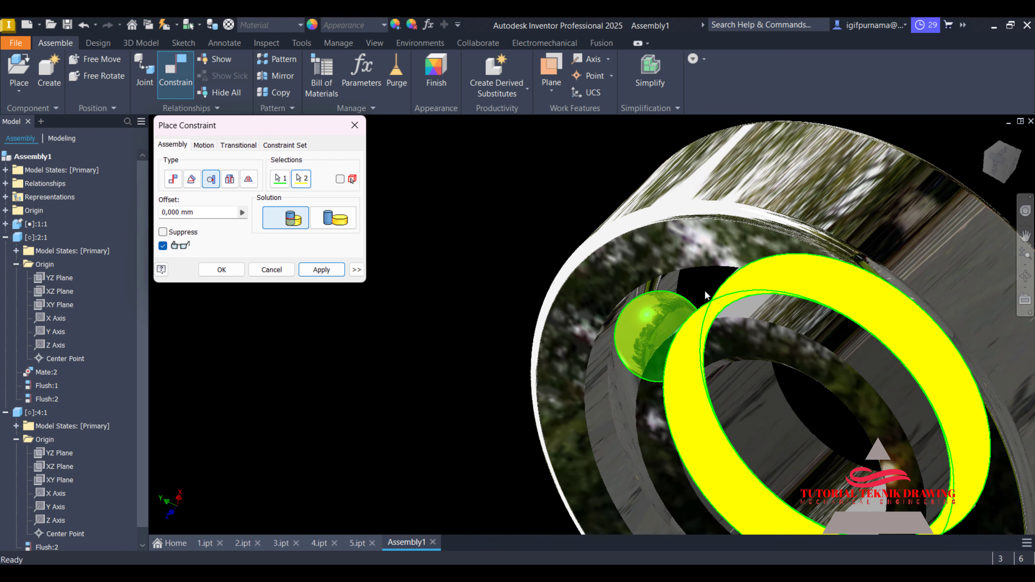
click(221, 270)
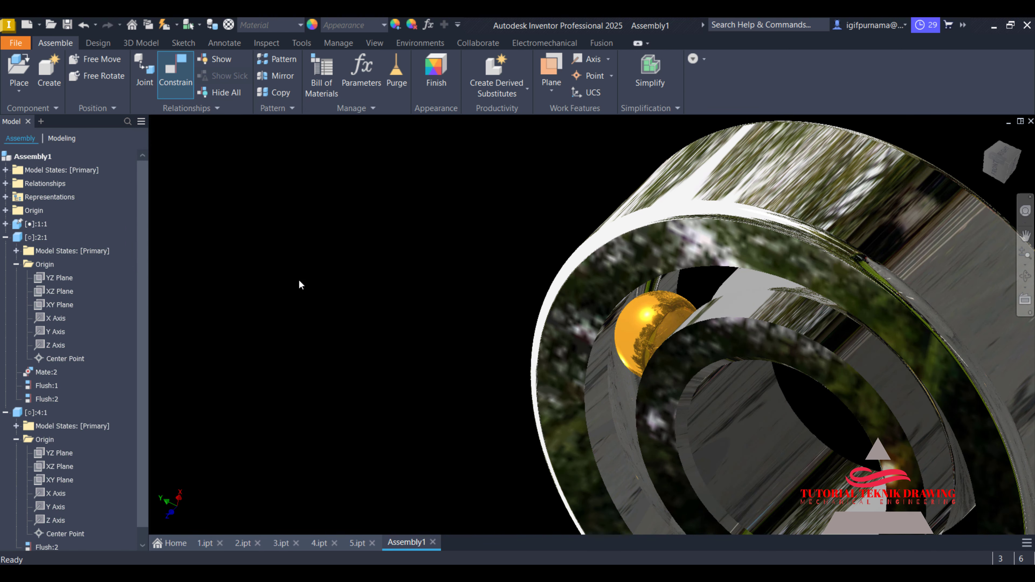
Move the ball and the inner ring to check how the ball travels in the groove
scroll(544, 245, down, 3)
drag(641, 363, 792, 344)
drag(649, 355, 643, 453)
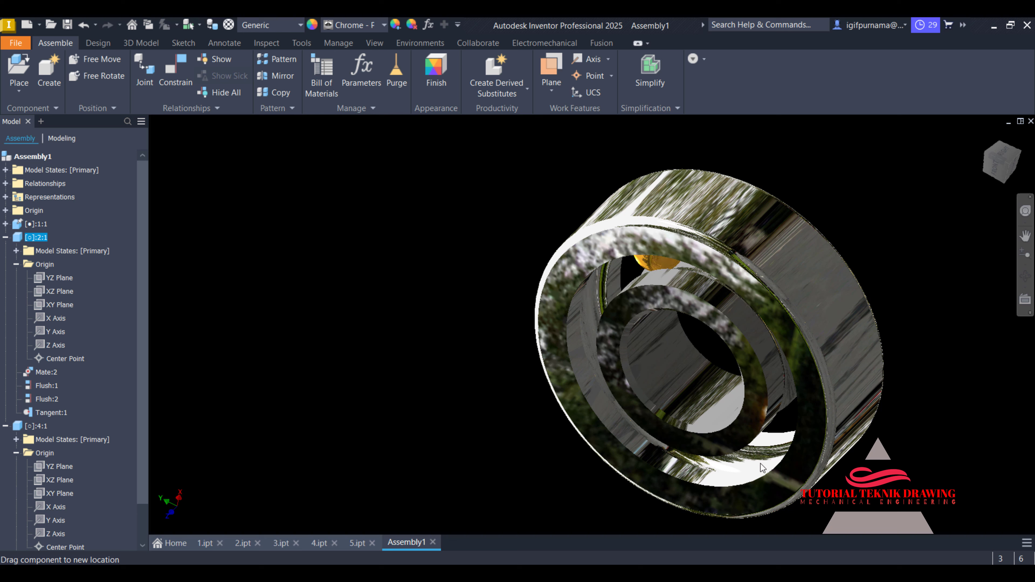
key(Escape)
Create a circular pattern of the ball around the ring axis with 10 instances fitted over 360 degrees, and drag-test the patterned balls' rotation
click(998, 172)
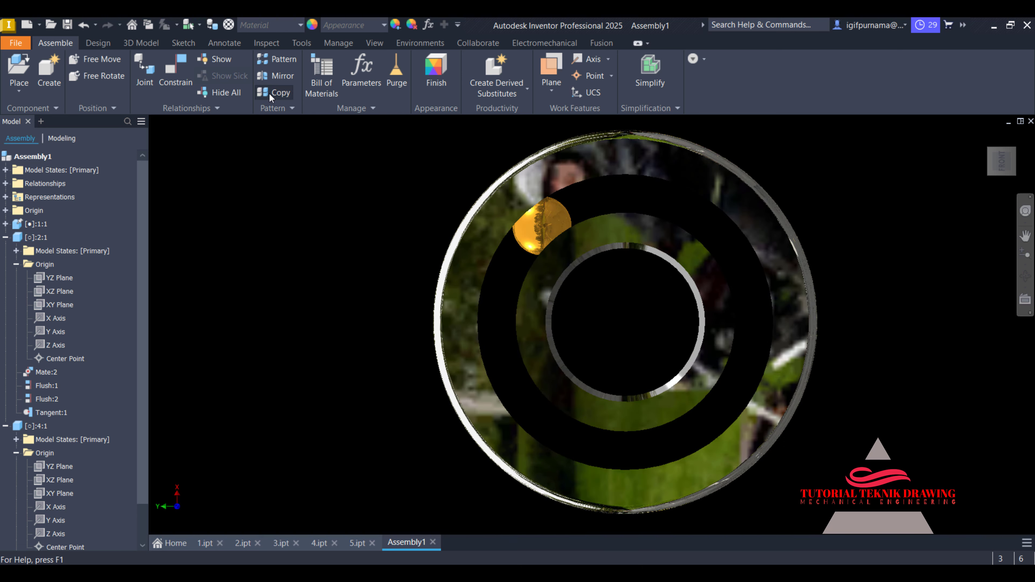
click(283, 61)
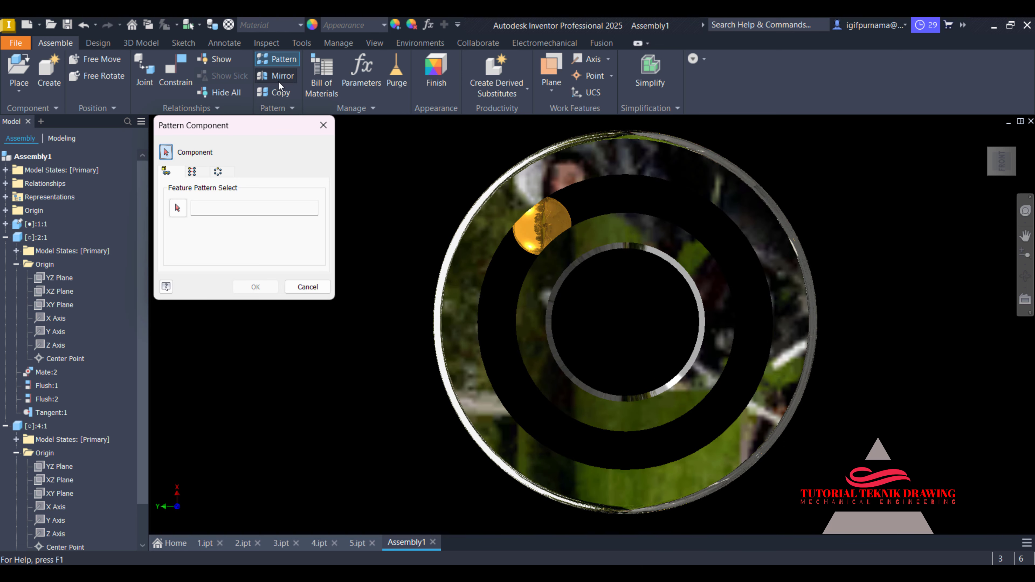
click(218, 172)
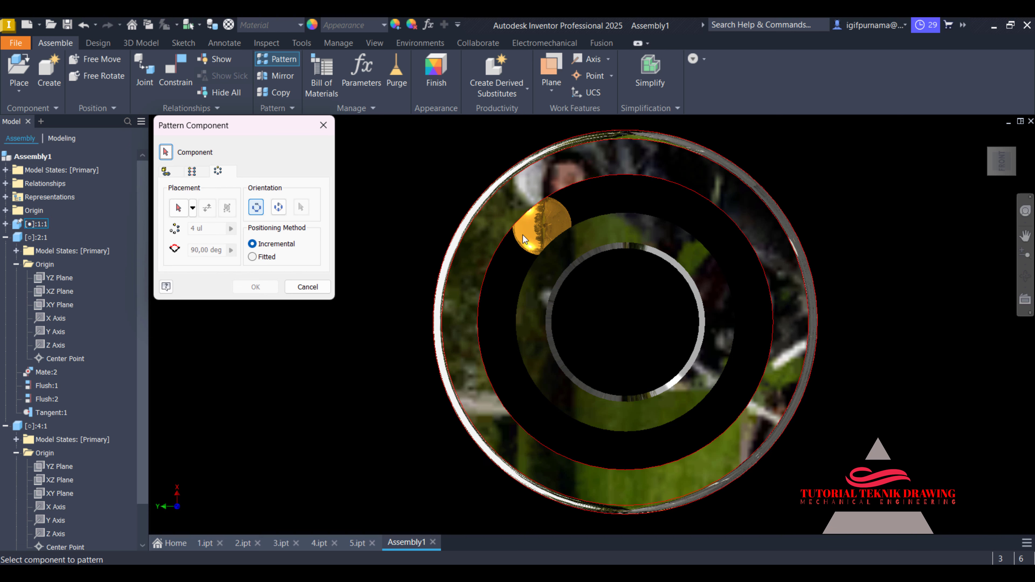
click(545, 230)
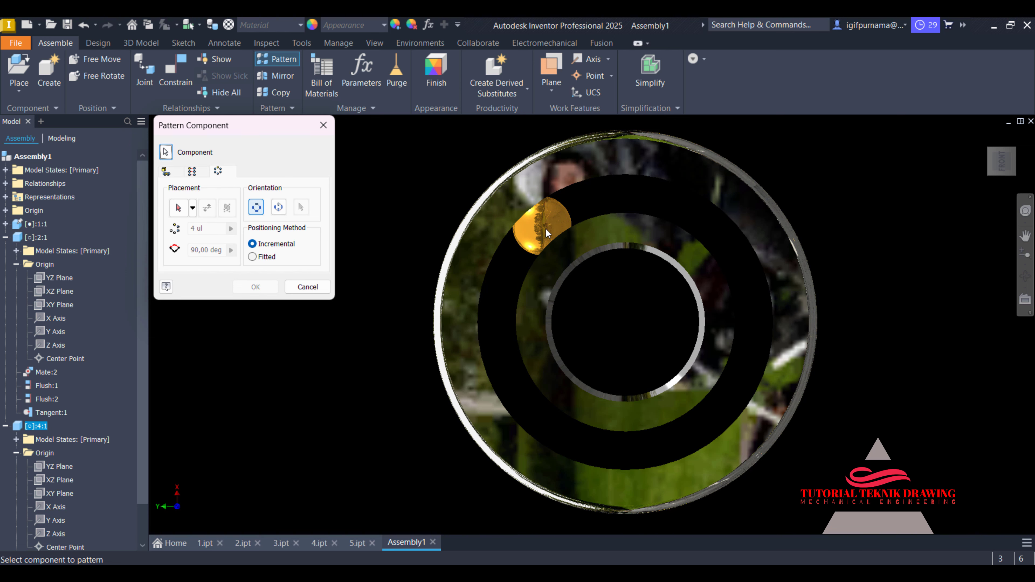
click(179, 209)
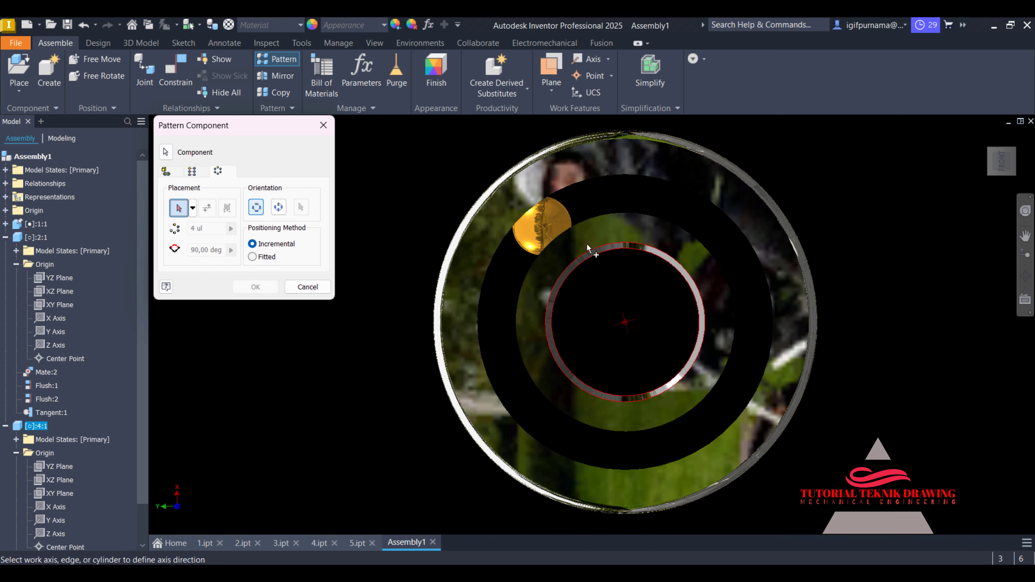
click(581, 222)
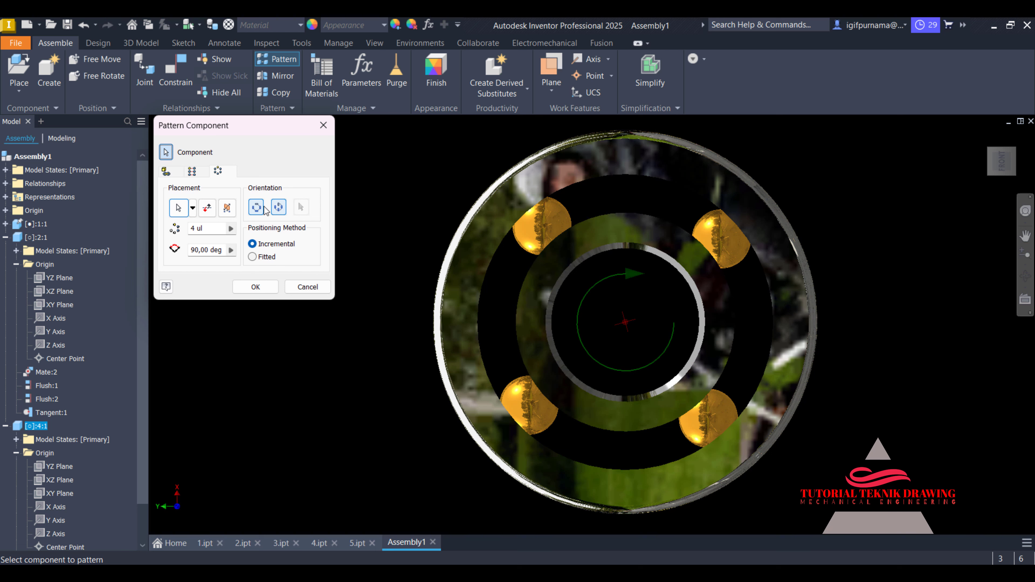
drag(197, 225, 187, 225)
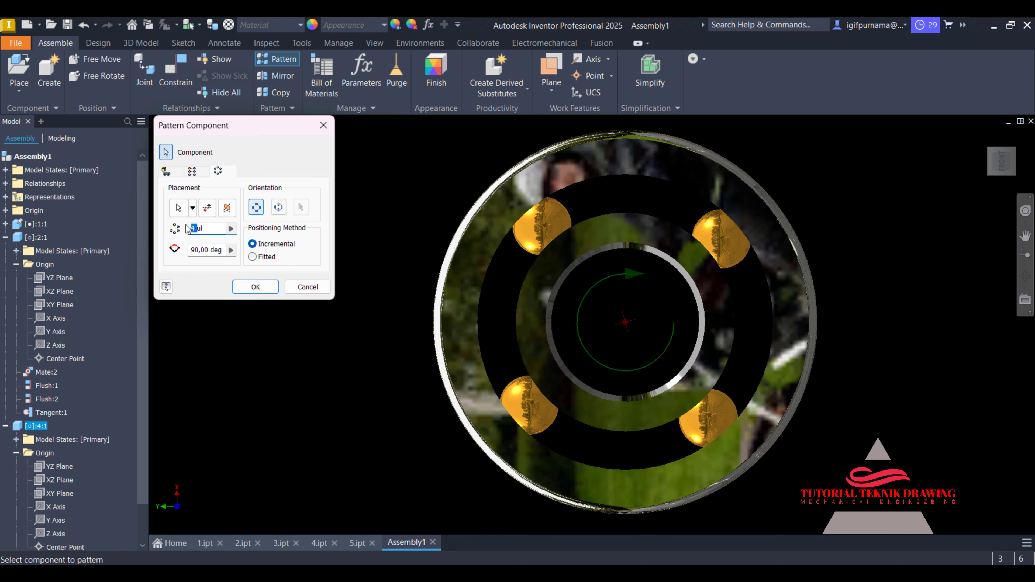
text(10)
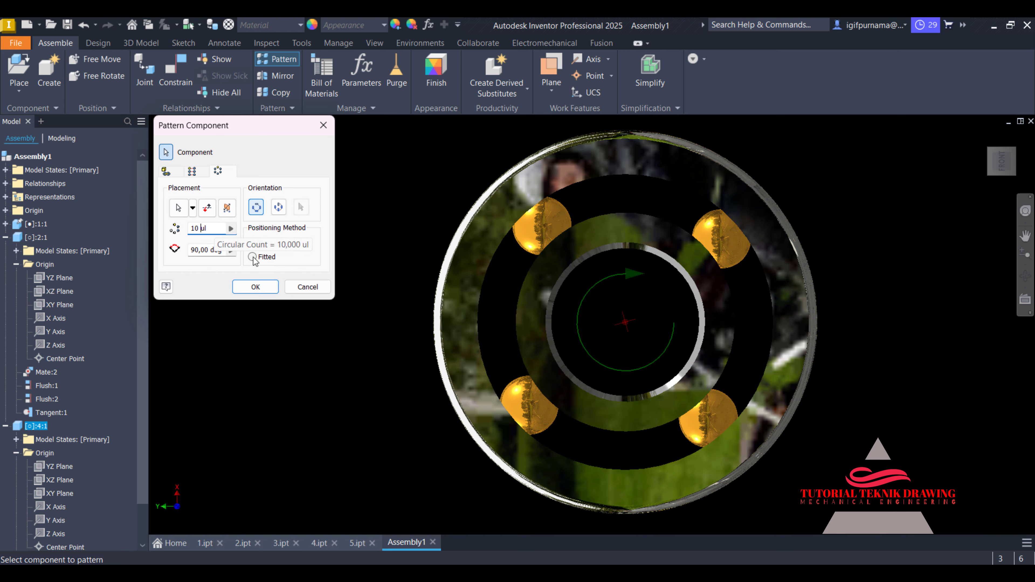
click(252, 257)
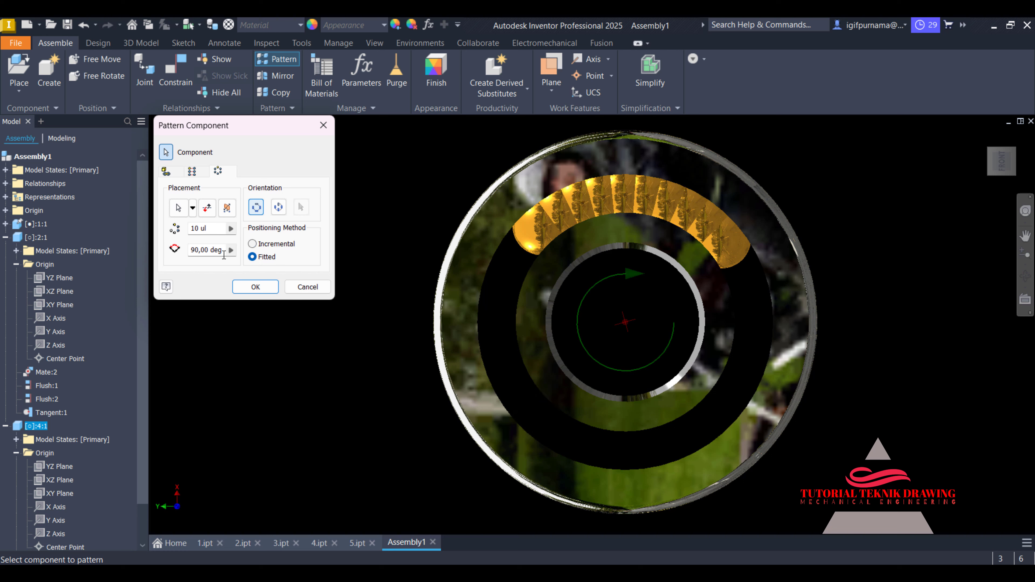
drag(223, 250, 196, 249)
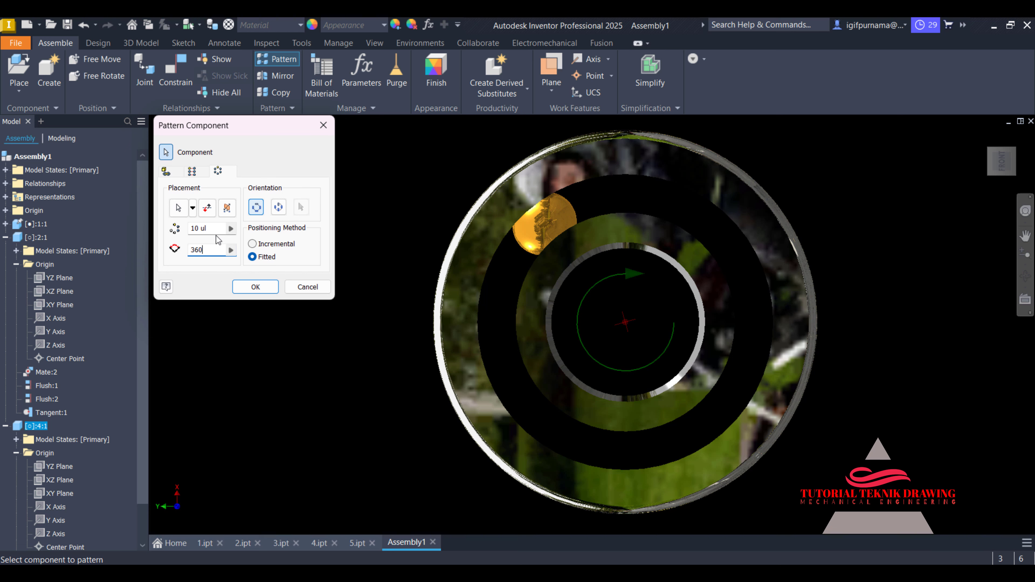
click(244, 287)
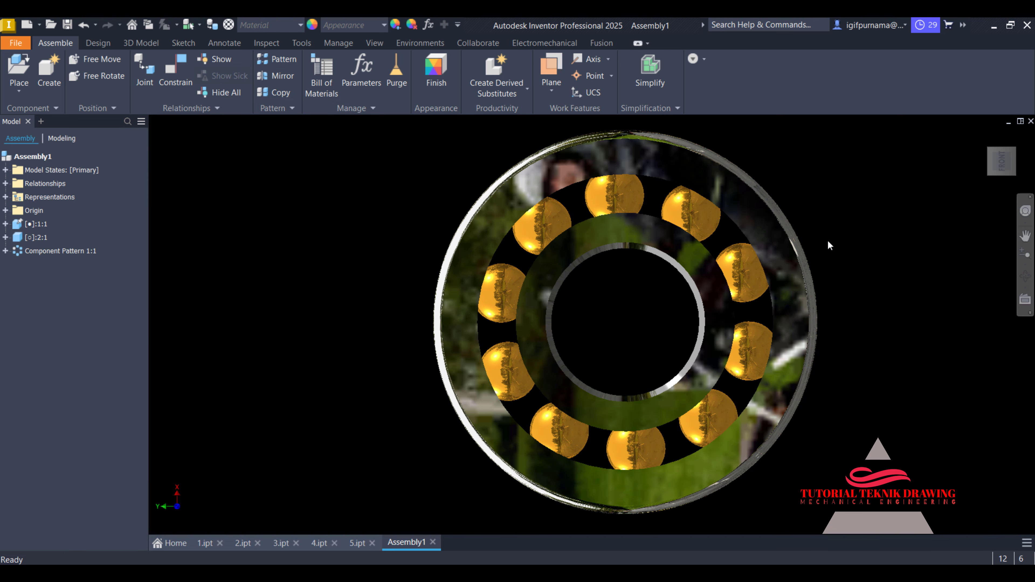
drag(630, 243, 725, 222)
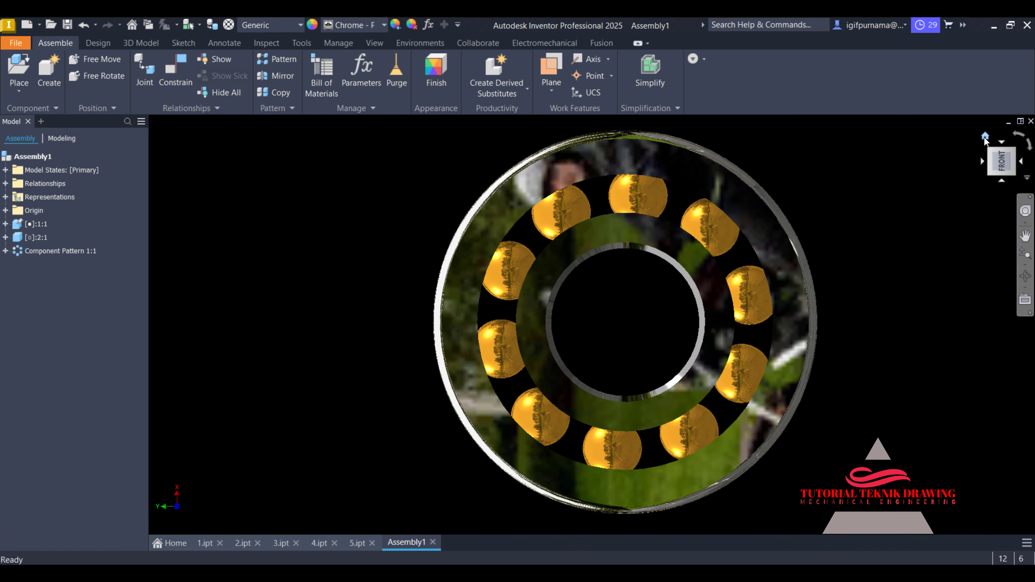
Place one instance of part 3, the scalloped cage half, in the assembly beside the bearing
click(986, 136)
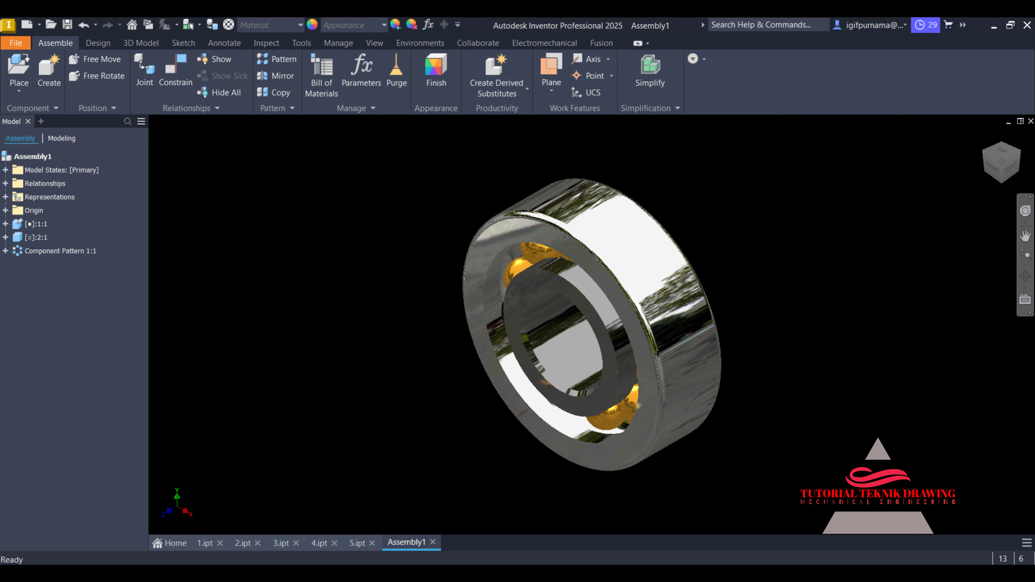
click(19, 92)
click(31, 121)
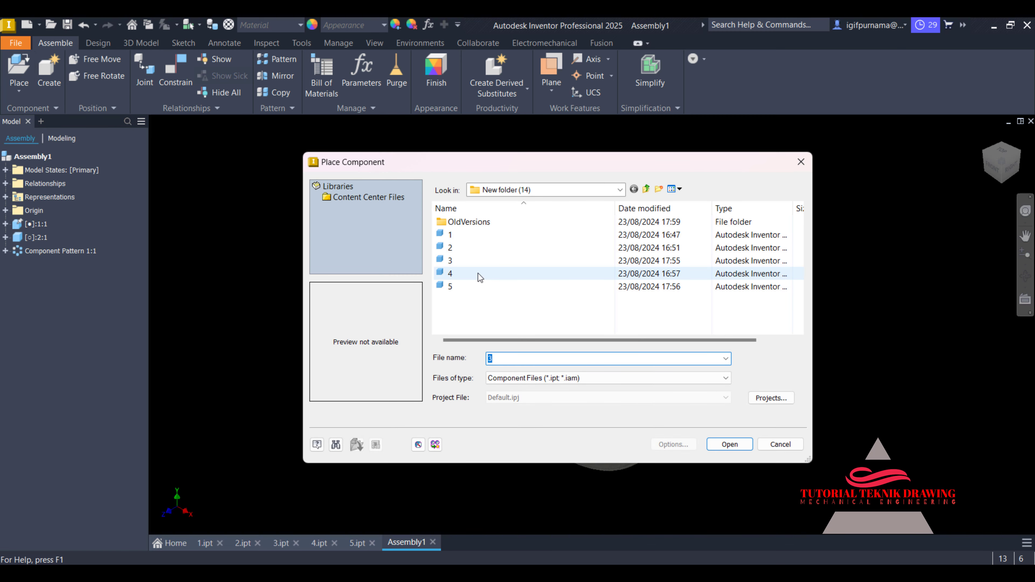
click(476, 274)
click(456, 260)
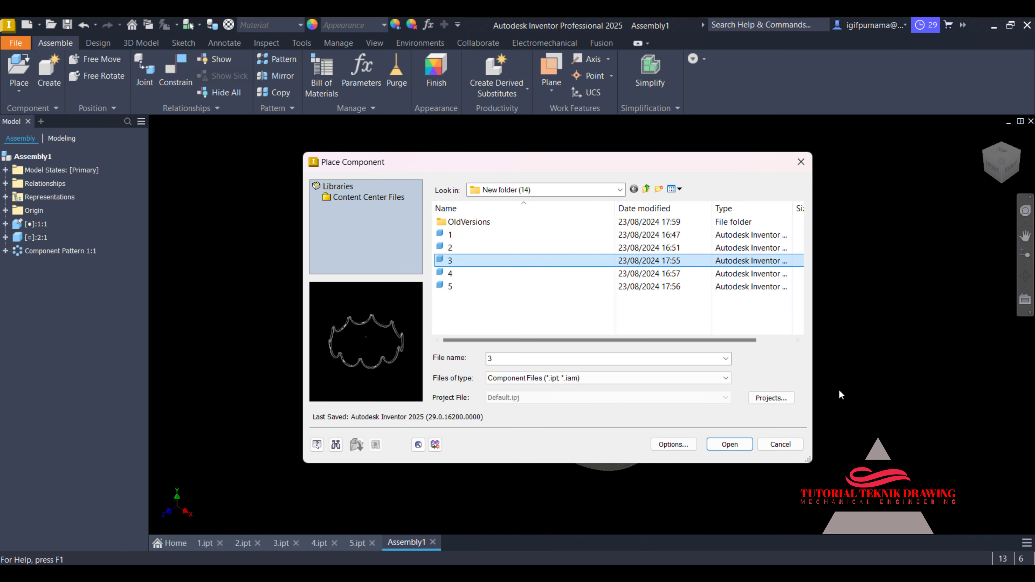
click(733, 444)
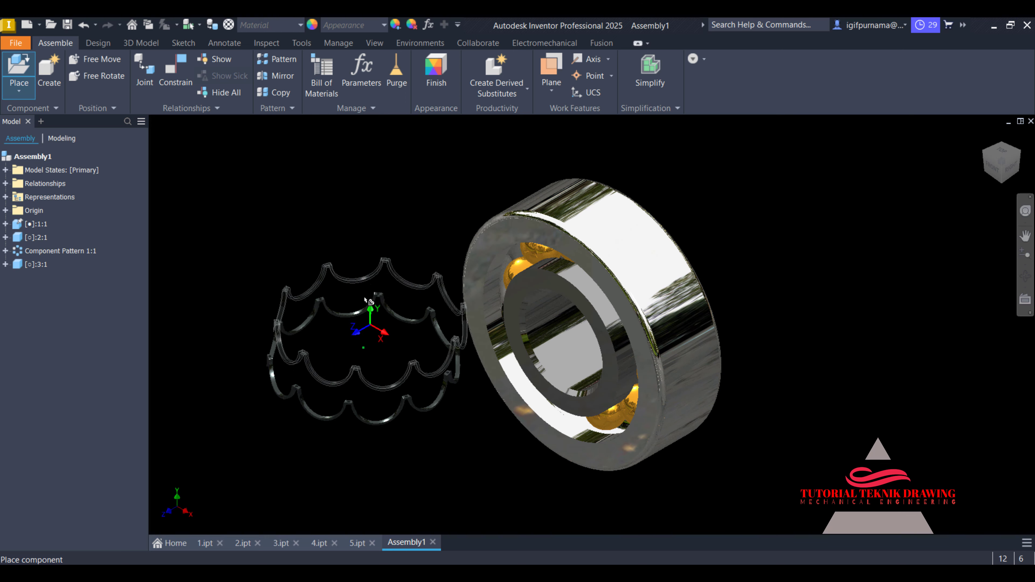
right_click(366, 228)
click(389, 231)
click(171, 76)
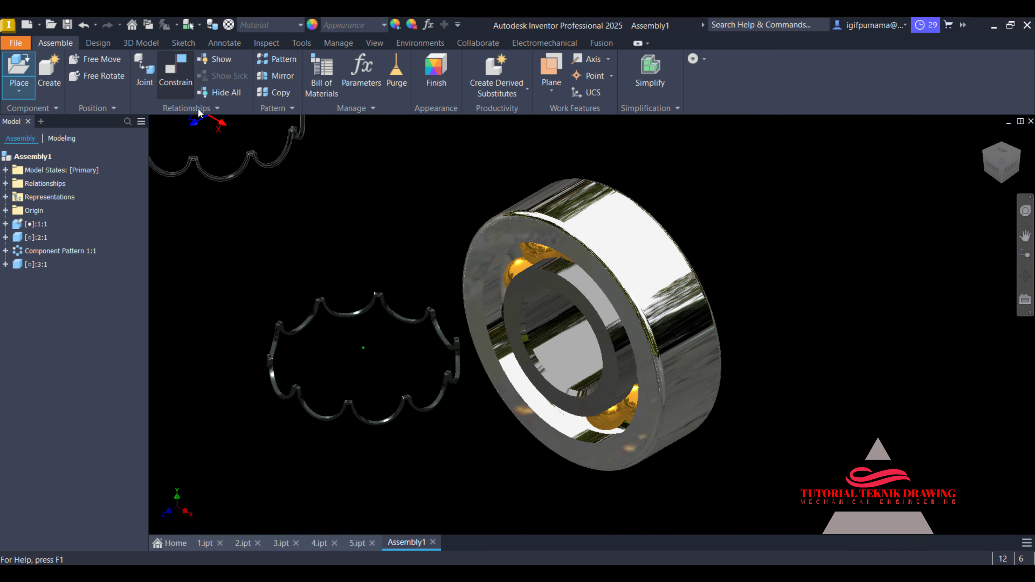
click(348, 133)
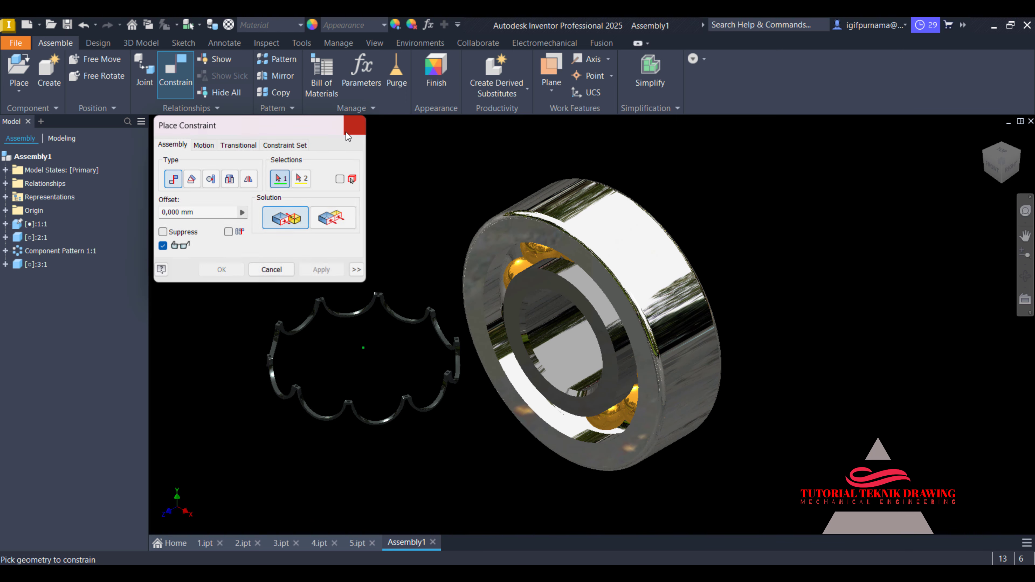
Freely rotate the cage half until it stands upright, roughly parallel to the bearing's face
click(73, 76)
click(306, 393)
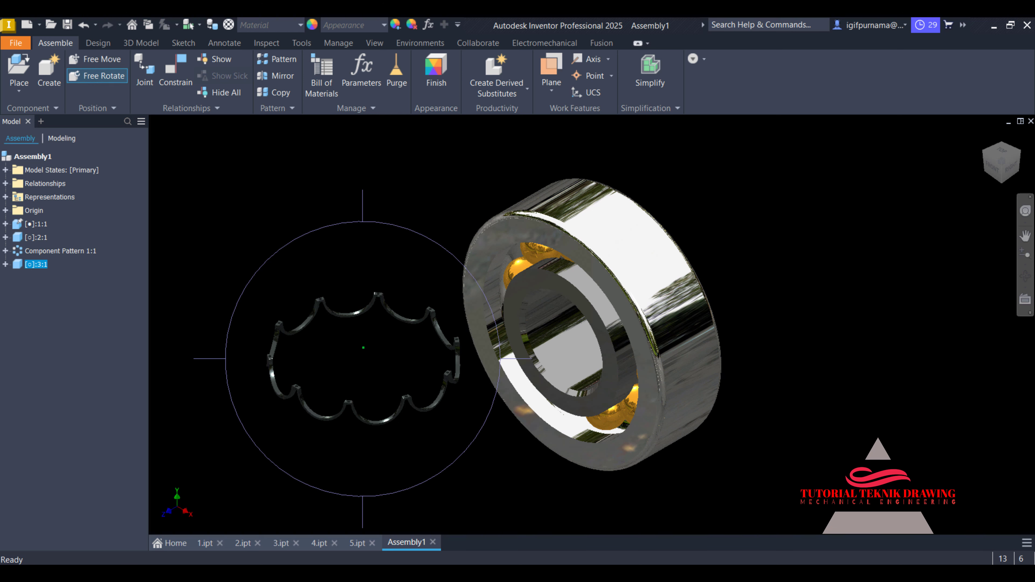
drag(322, 380, 396, 404)
right_click(331, 250)
click(369, 249)
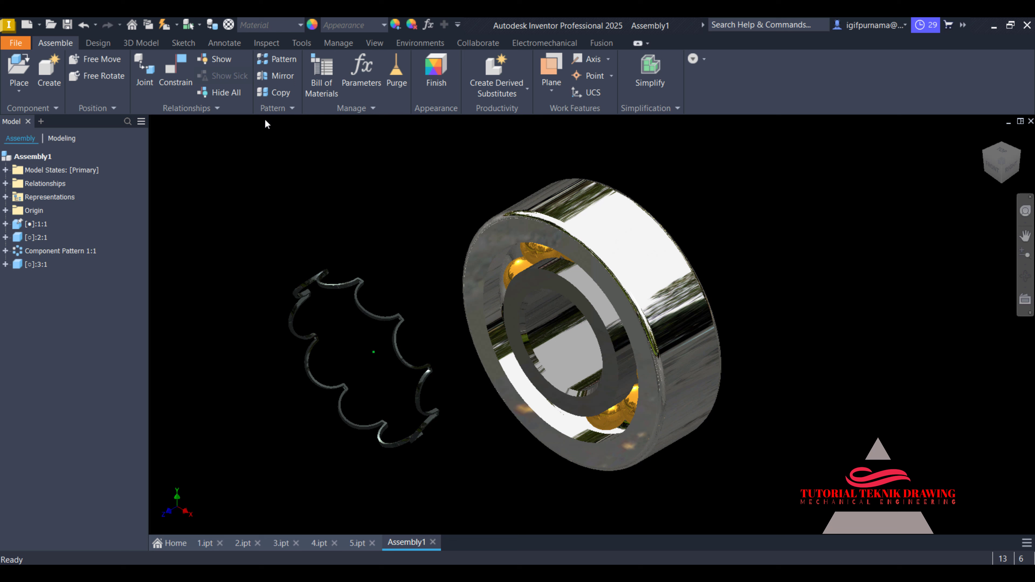
Mate the cage half's center point with the inner ring's axis at a 0 mm offset
click(174, 84)
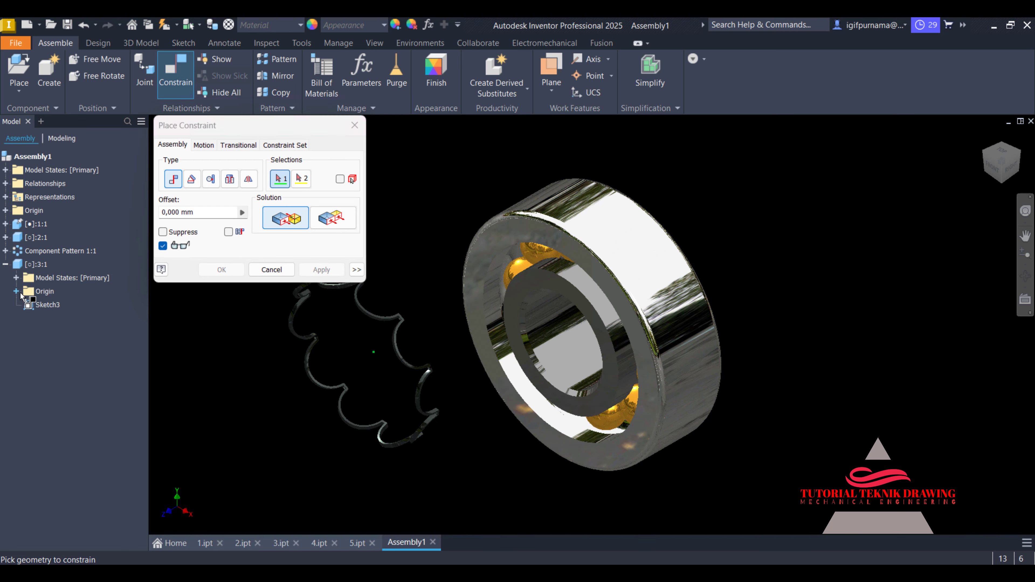
click(19, 292)
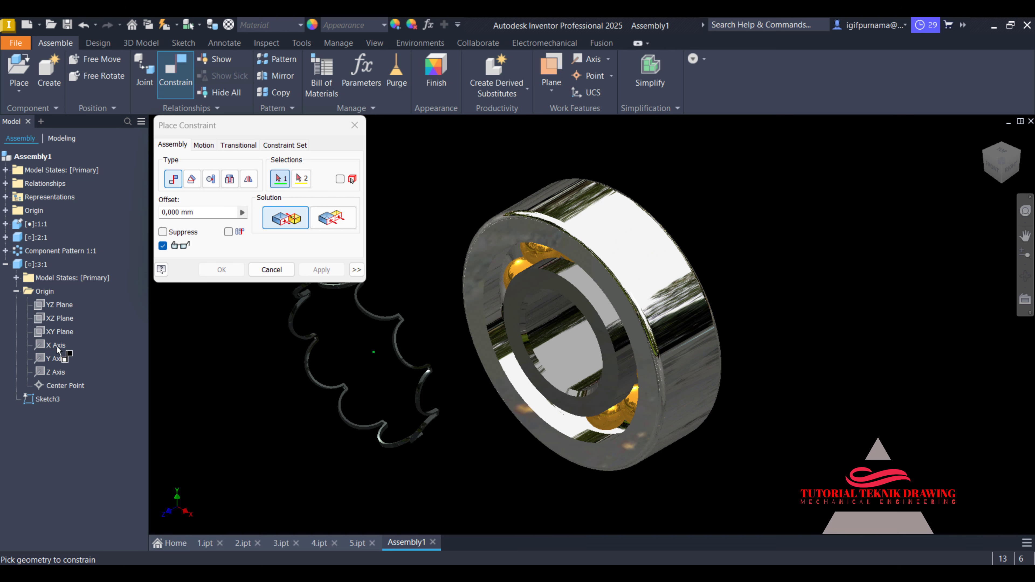
click(62, 386)
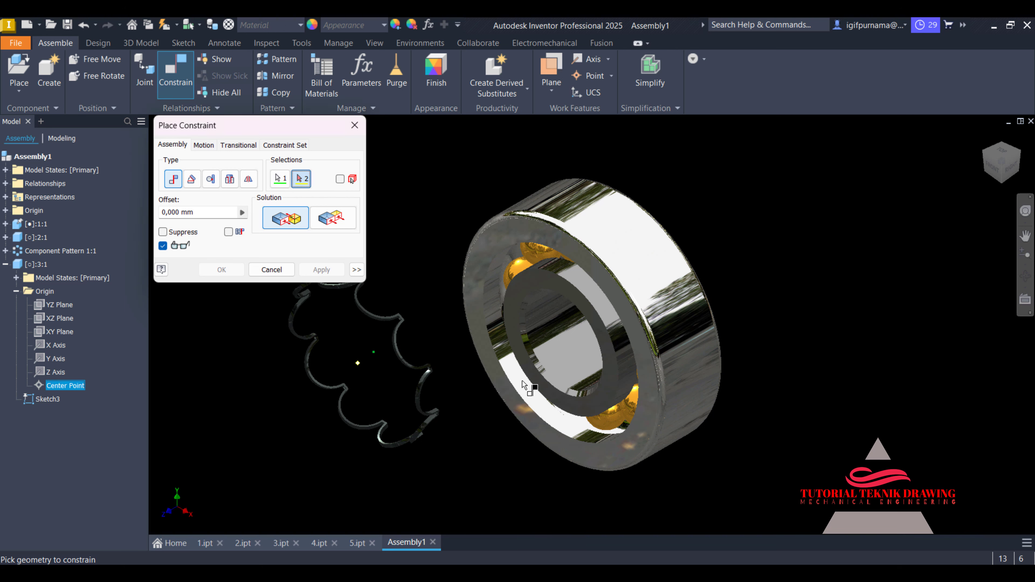
click(545, 320)
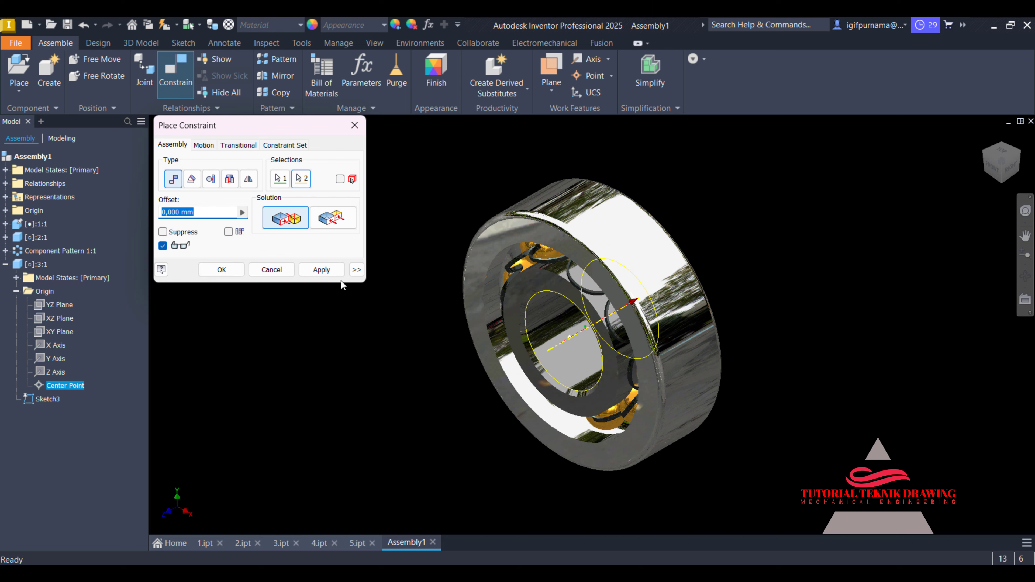
click(310, 267)
click(271, 269)
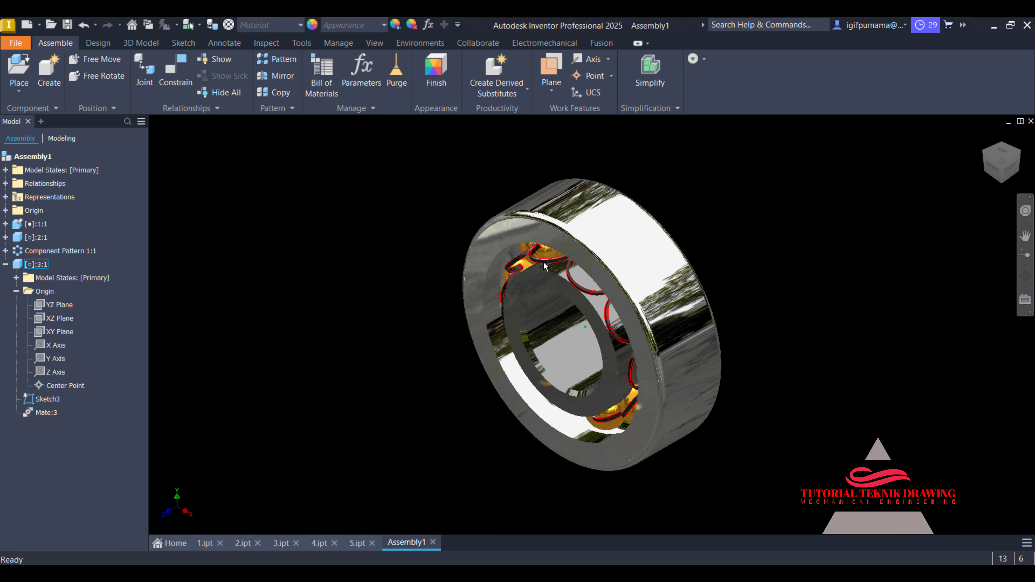
Slide the cage half out along the axis and mate one of its curved pockets with an upper ball at a 0 mm offset
drag(514, 282, 426, 267)
click(172, 67)
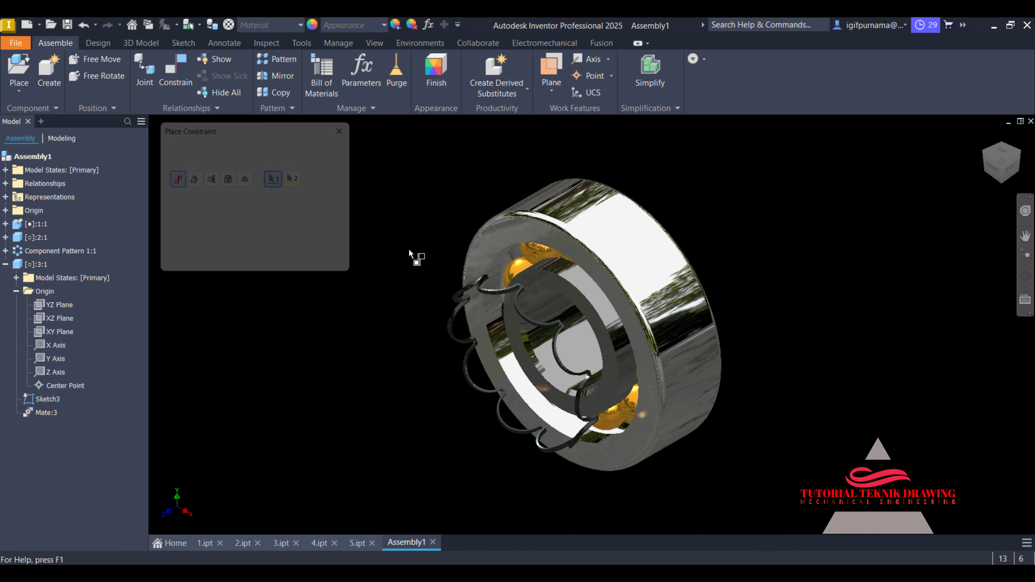
scroll(495, 279, up, 5)
click(453, 310)
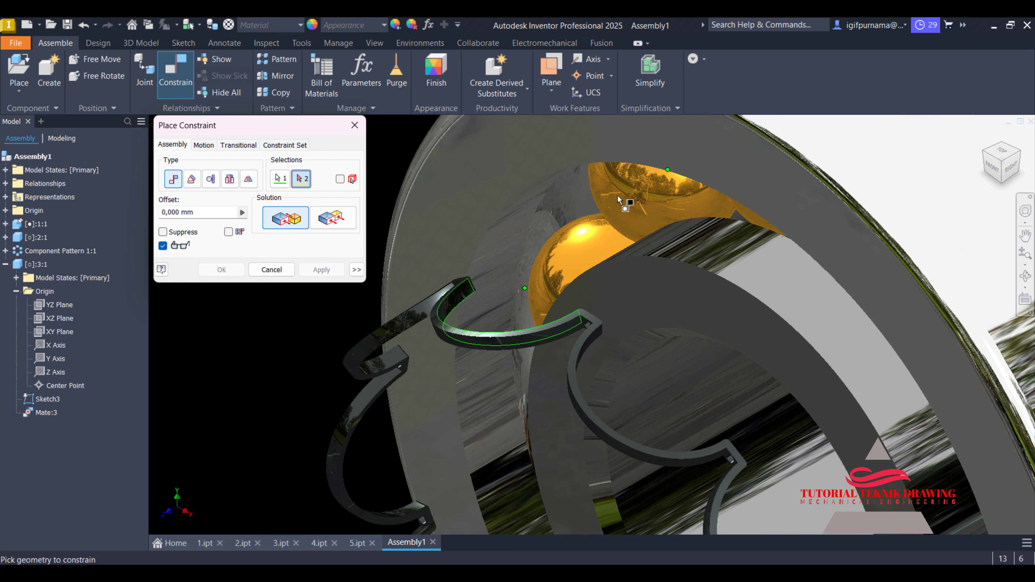
click(642, 186)
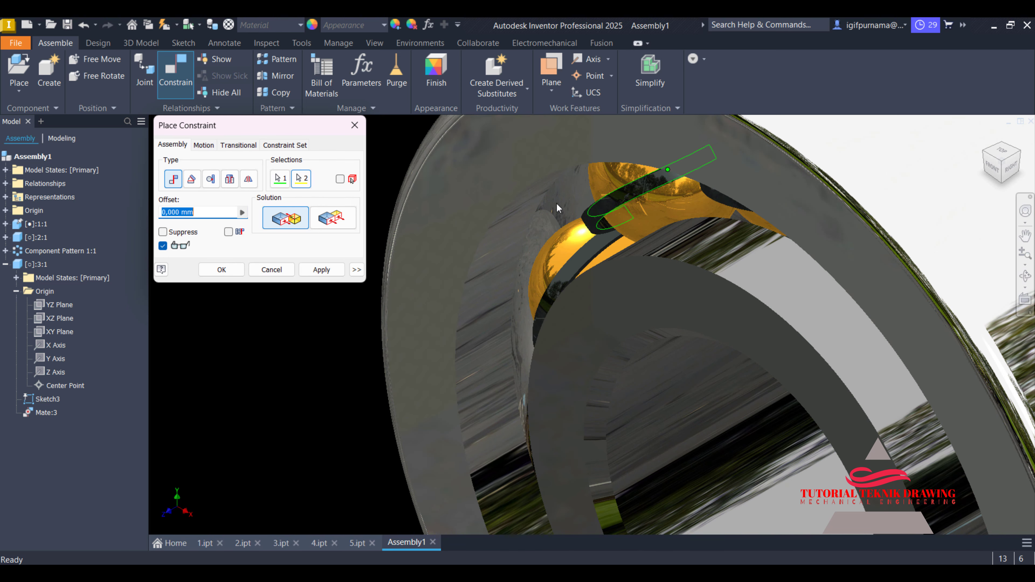
click(322, 269)
click(275, 270)
scroll(425, 254, down, 5)
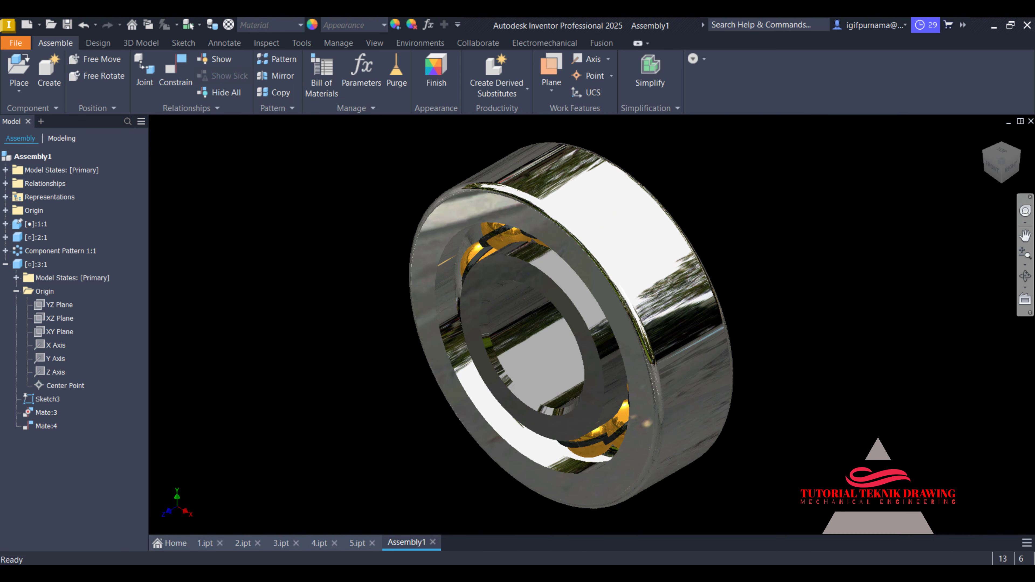
From the bearing's back side, mate the lower-left ball with the cage pocket around it at a 0 mm offset
click(1021, 285)
drag(672, 428, 401, 393)
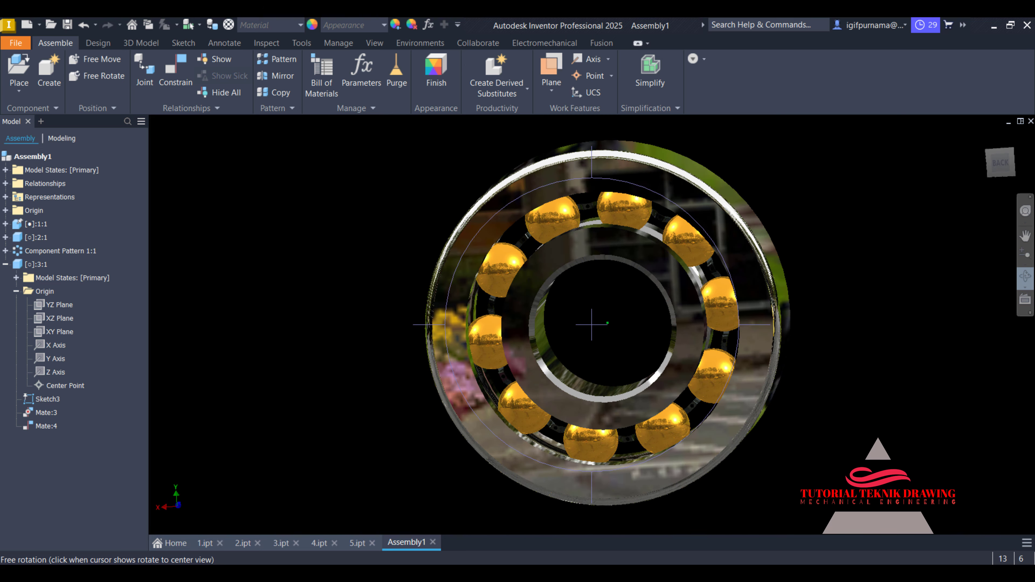
right_click(469, 248)
click(523, 252)
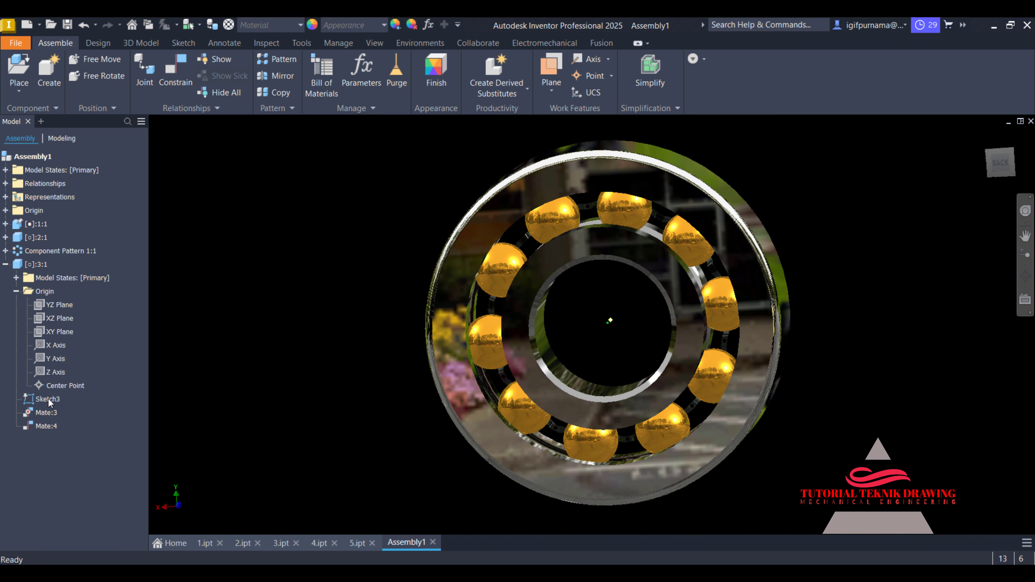
click(46, 426)
click(332, 217)
click(172, 77)
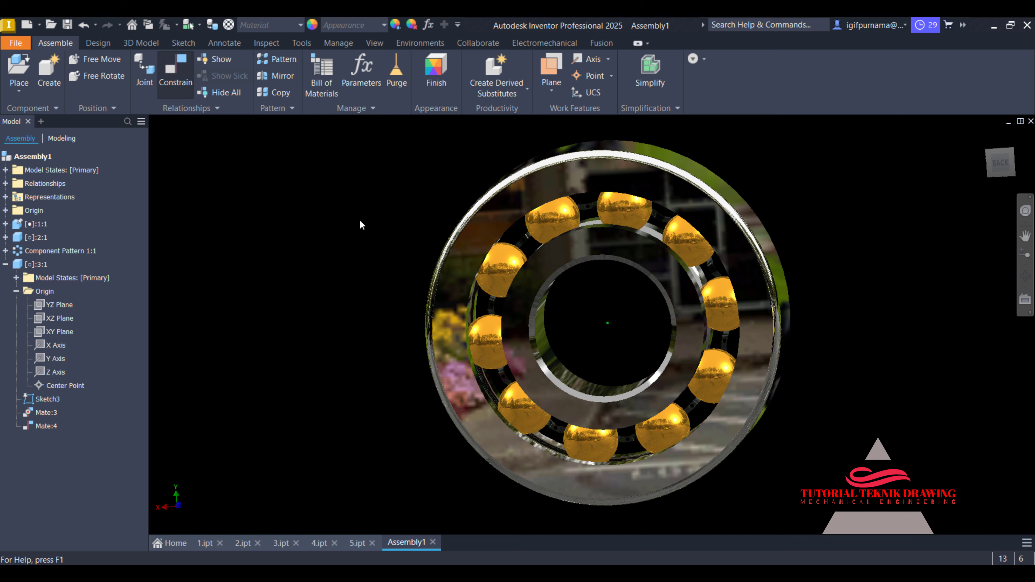
scroll(524, 432, down, 5)
click(544, 389)
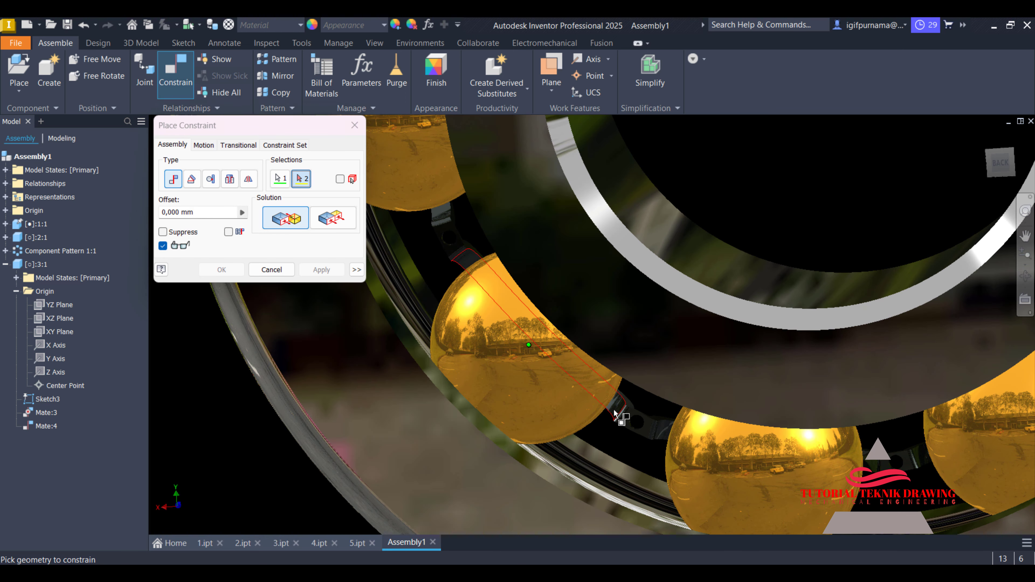
click(616, 414)
click(321, 270)
Mate the bottom ball and the lower-right ball with the cage pockets around them at a 0 mm offset
scroll(640, 395, down, 5)
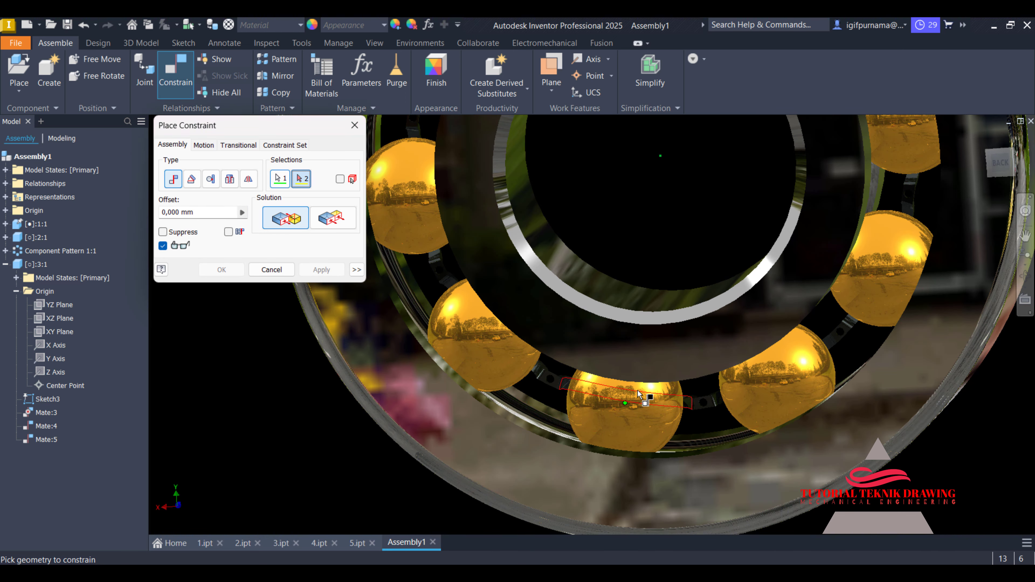
scroll(677, 416, up, 3)
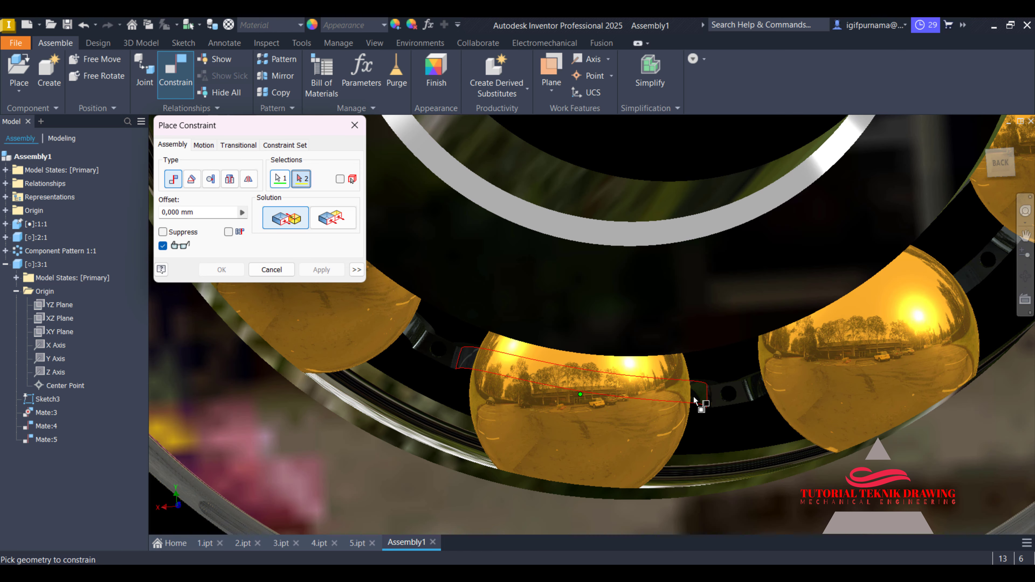
click(695, 401)
click(322, 269)
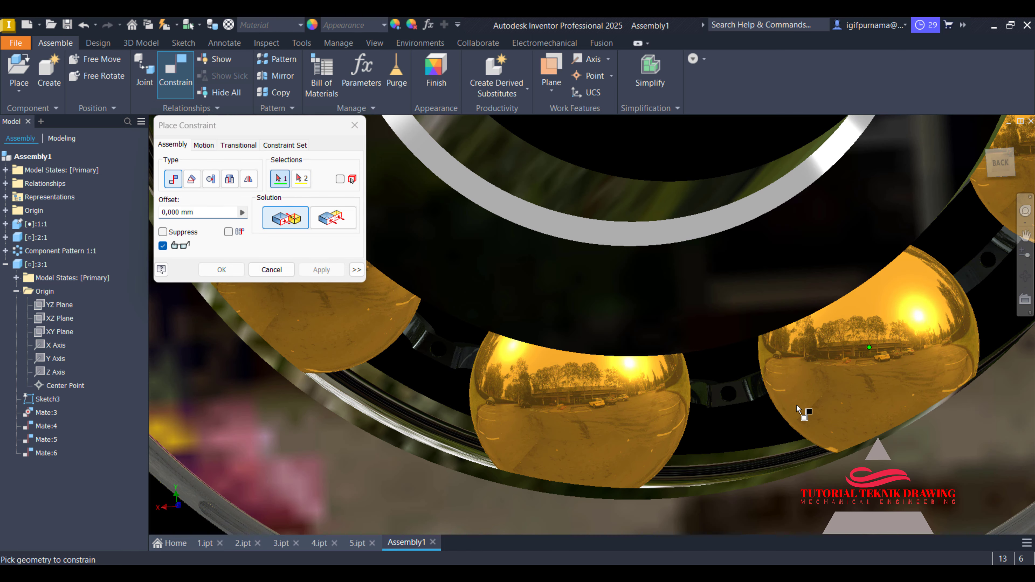
click(793, 381)
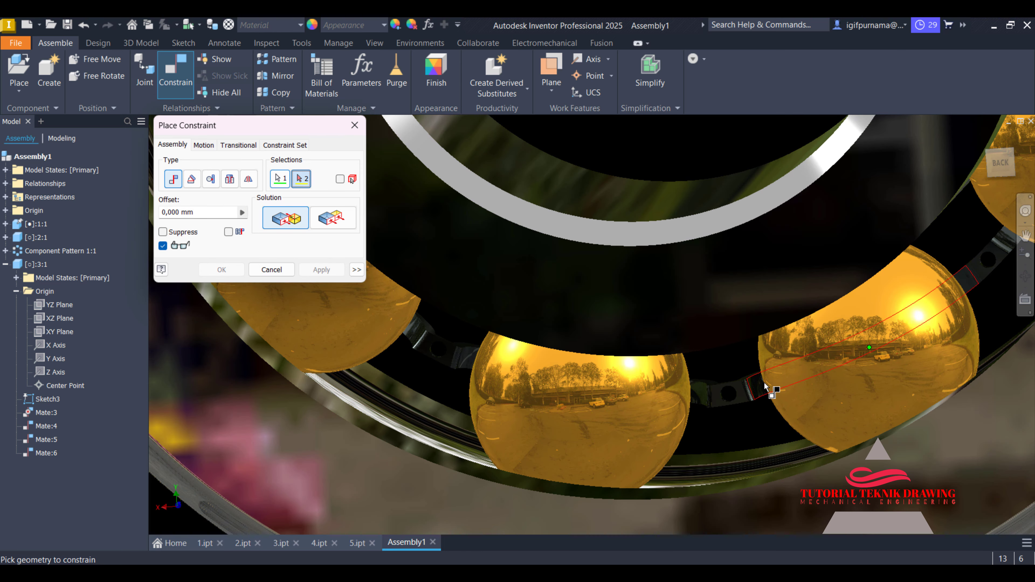
click(778, 379)
click(321, 269)
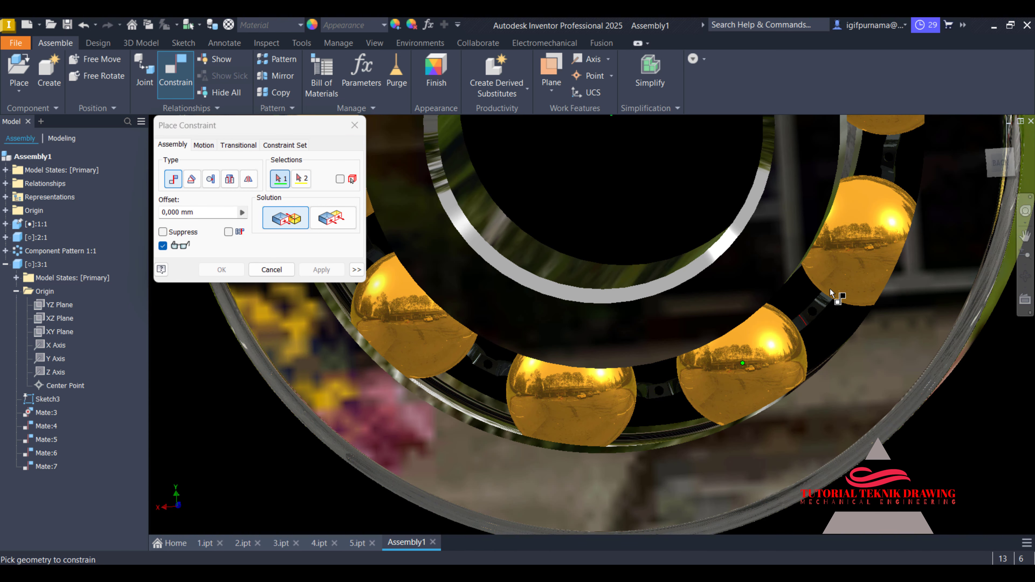
Mate the right-hand ball and the upper-left ball with their surrounding cage pockets at a 0 mm offset
click(877, 260)
click(828, 299)
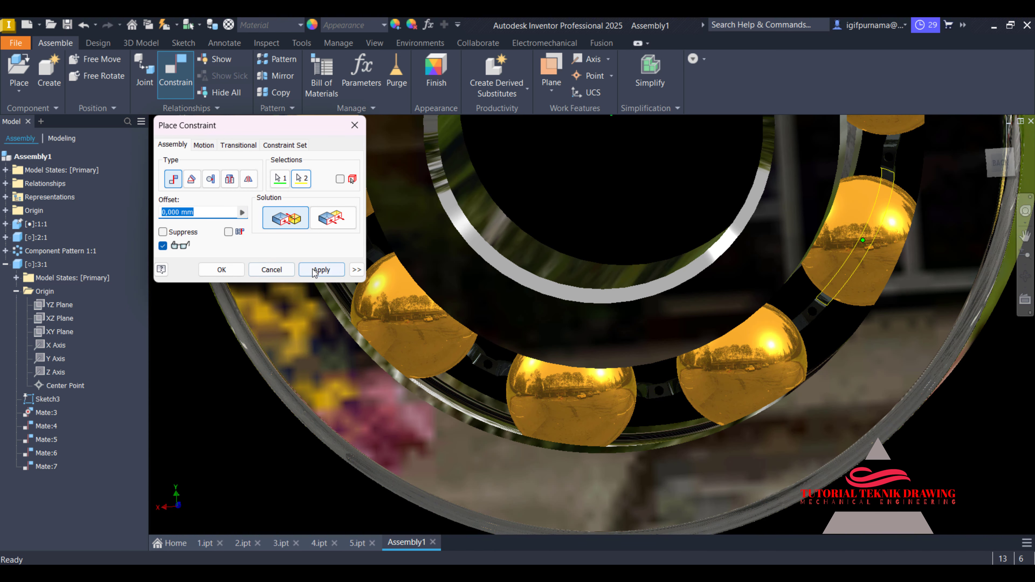
click(321, 270)
scroll(568, 370, down, 5)
scroll(513, 272, up, 4)
click(468, 257)
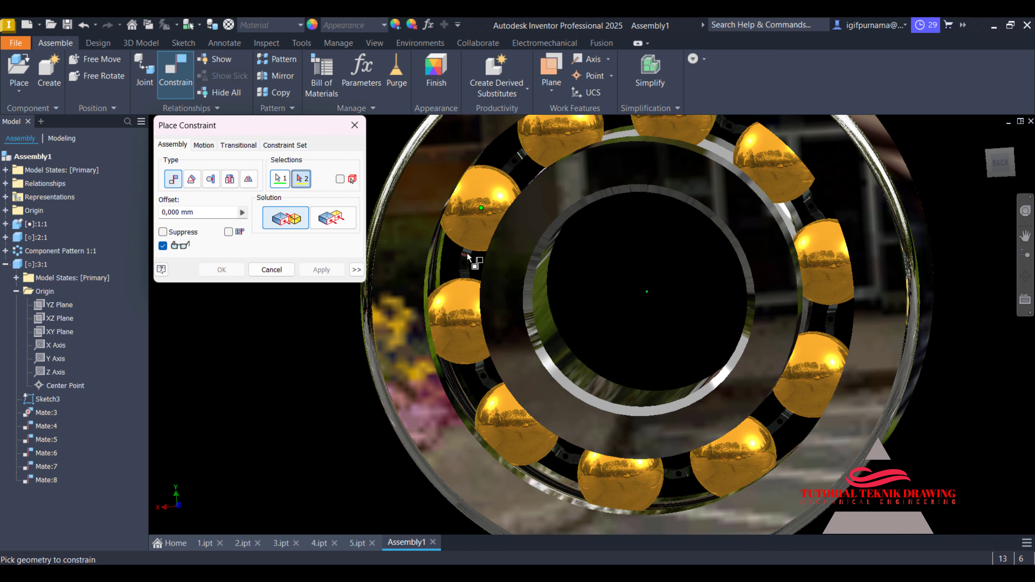
click(472, 251)
click(321, 270)
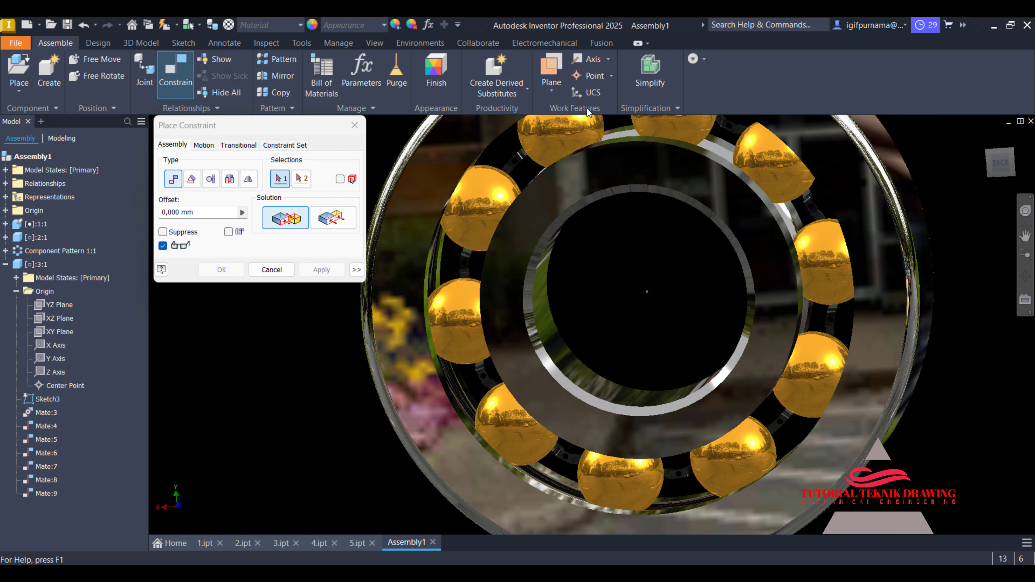
Mate the ball left of the bearing's top with its cage pocket at a 0 mm offset and end constraining
click(532, 163)
click(529, 153)
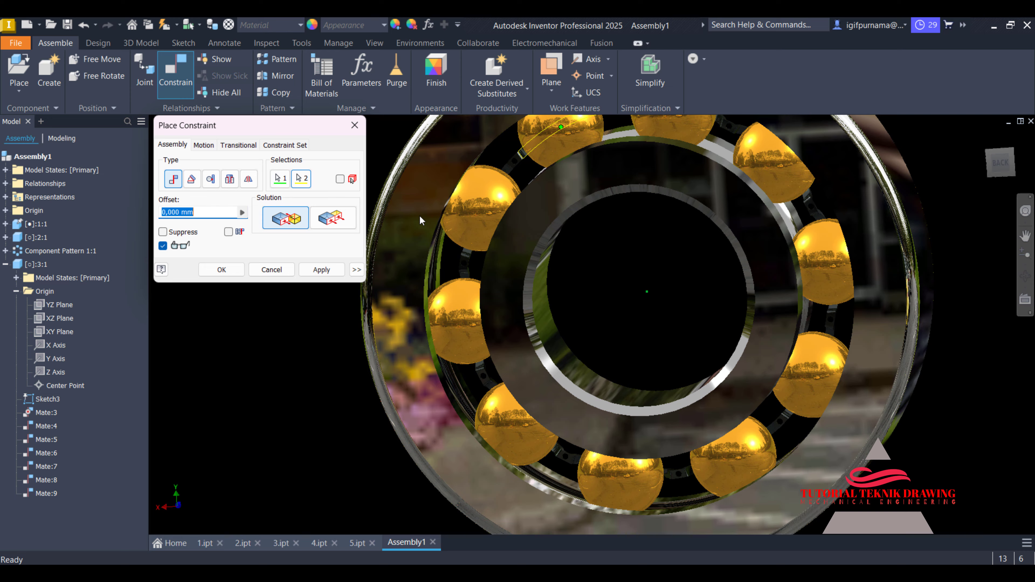
click(336, 273)
click(282, 271)
drag(594, 186, 505, 281)
click(243, 266)
scroll(334, 293, up, 3)
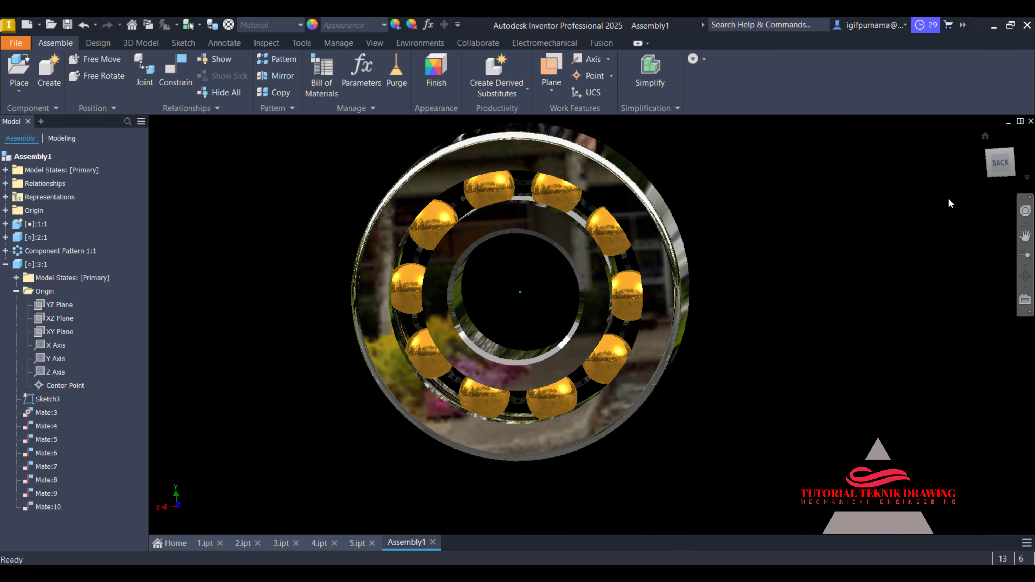
Mirror the cage half, component 3:1, across the assembly's XY plane with its relationships included
click(1025, 280)
drag(636, 284, 572, 312)
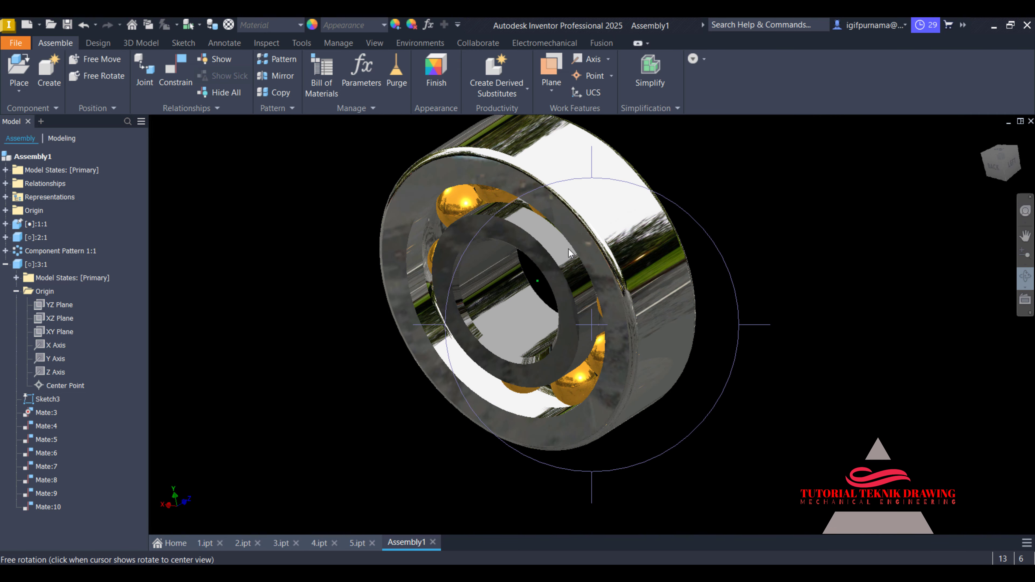
right_click(569, 252)
click(600, 241)
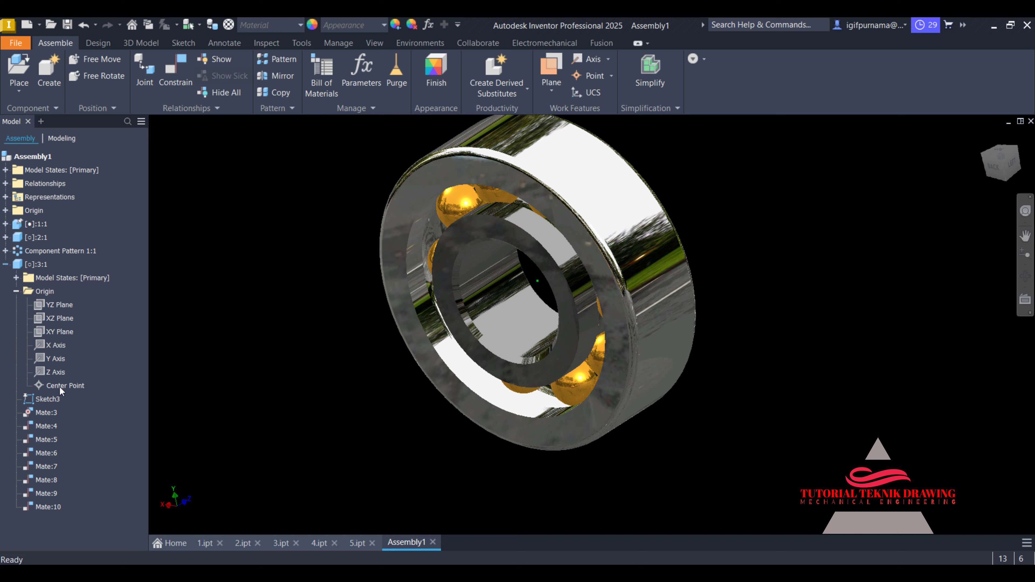
click(5, 266)
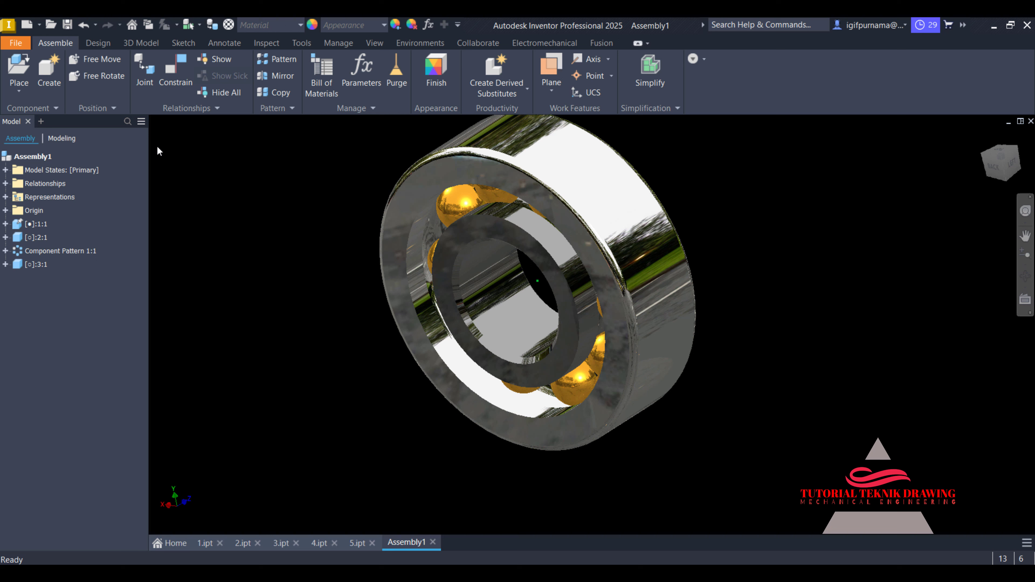
click(279, 77)
click(263, 153)
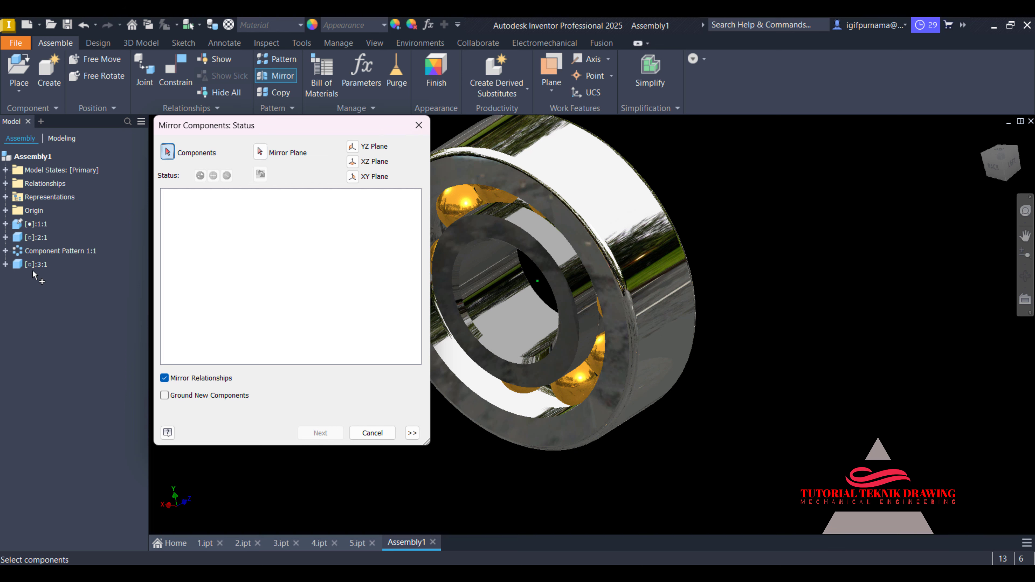
click(36, 265)
click(259, 152)
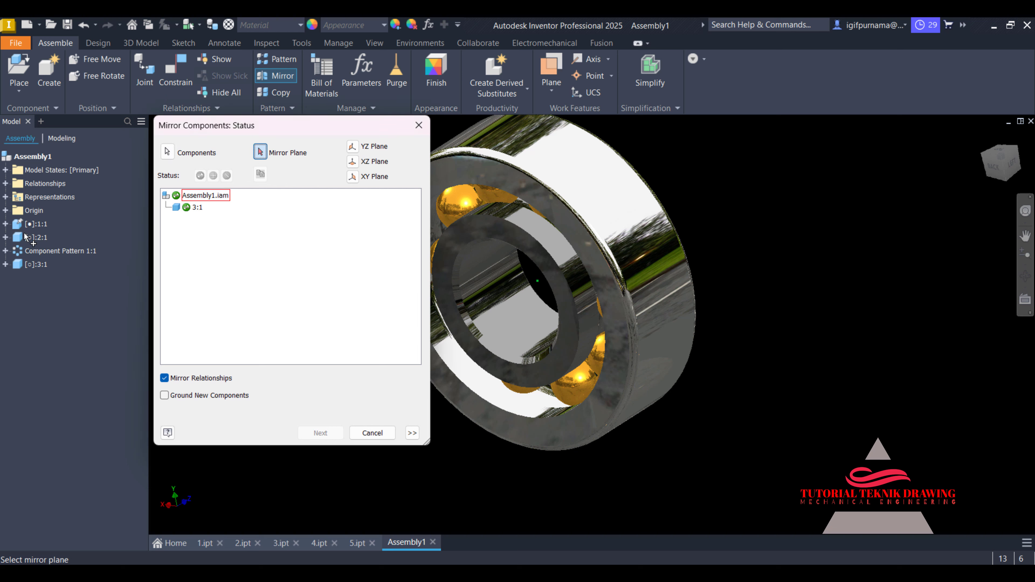
click(6, 211)
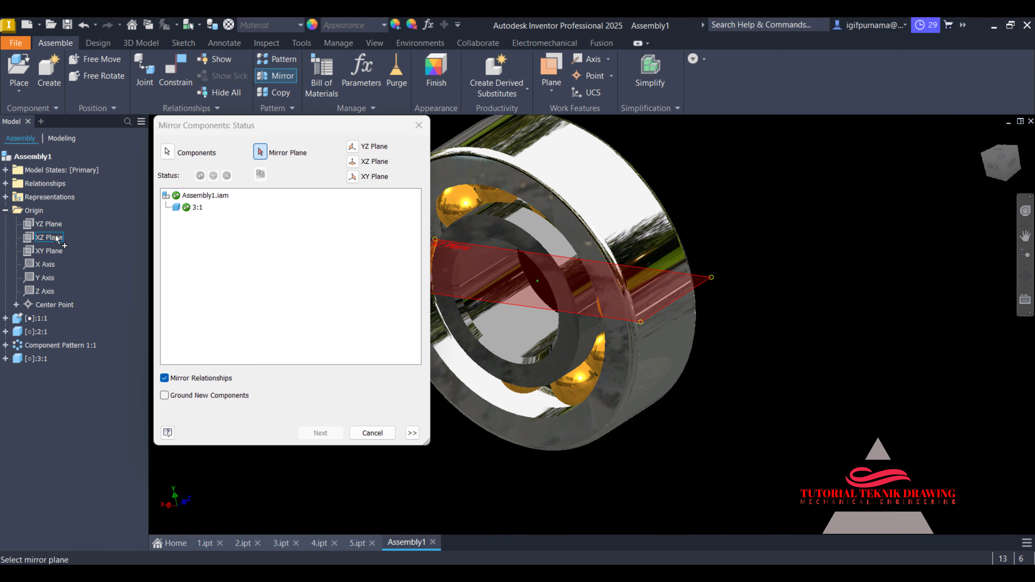
click(48, 250)
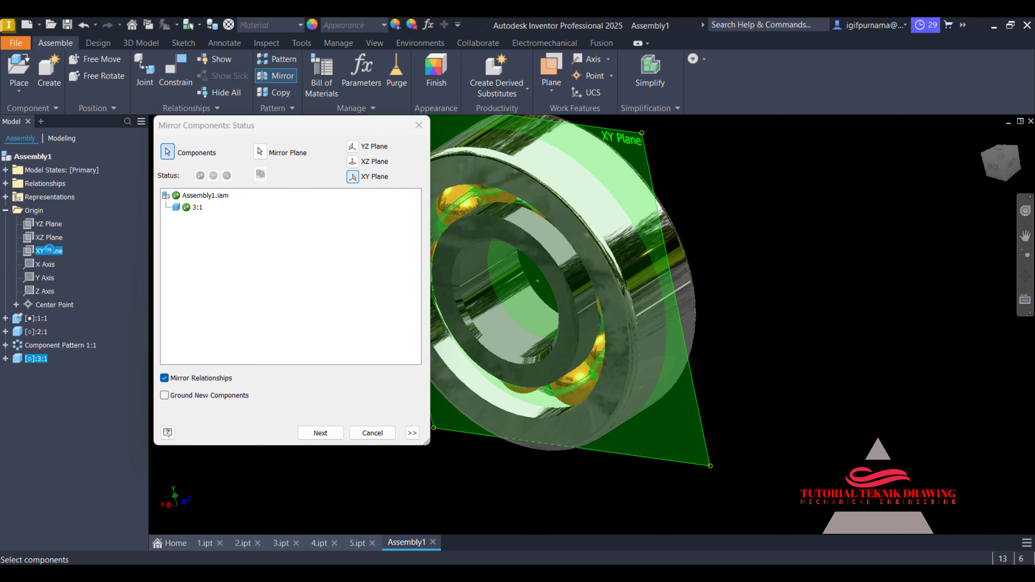
click(321, 433)
click(721, 324)
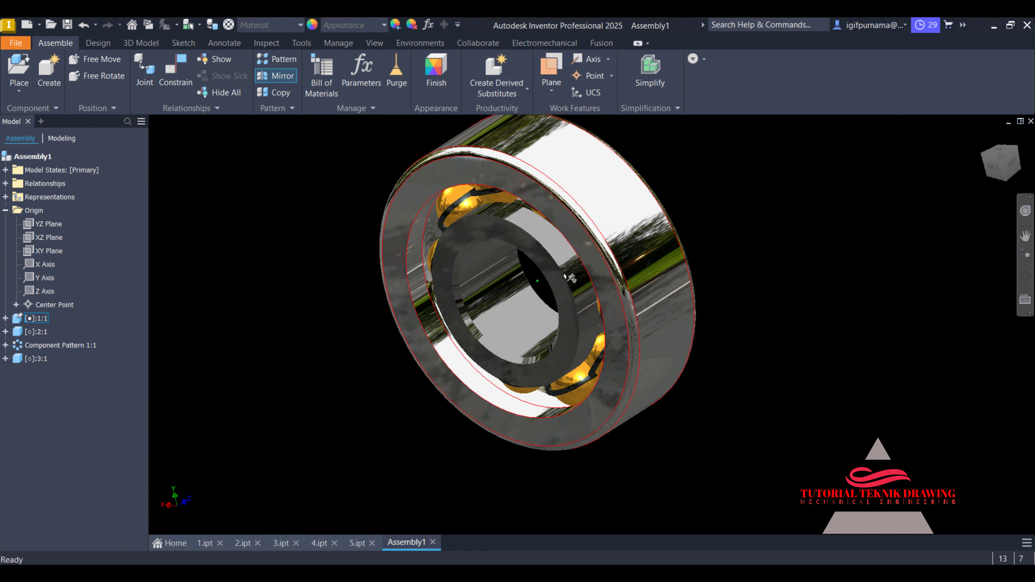
Pull the mirrored cage half slightly off the original so the flat tabs with rivet holes separate
scroll(485, 202, down, 6)
scroll(458, 163, up, 5)
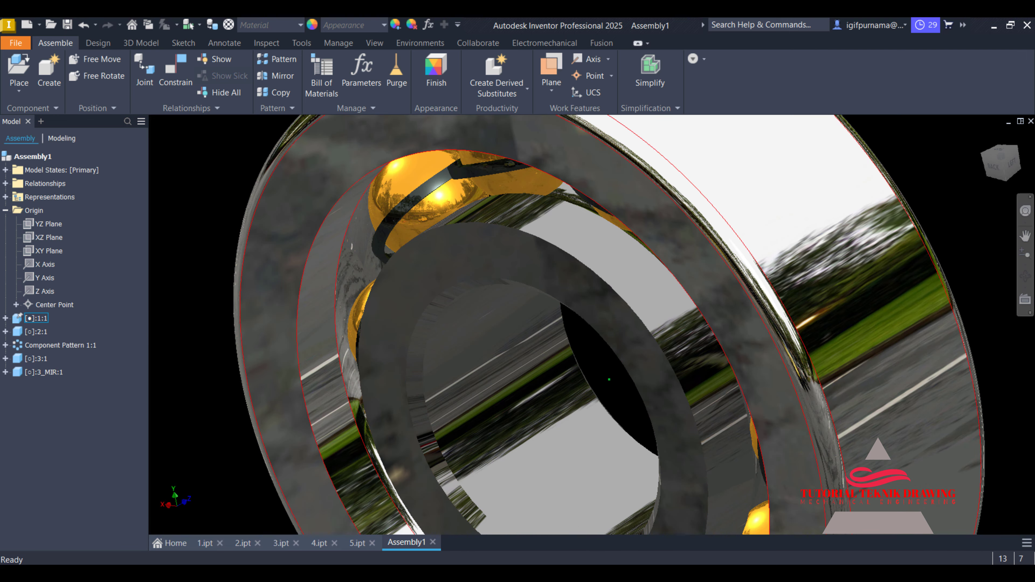
click(1025, 276)
drag(510, 281, 576, 254)
scroll(443, 161, down, 6)
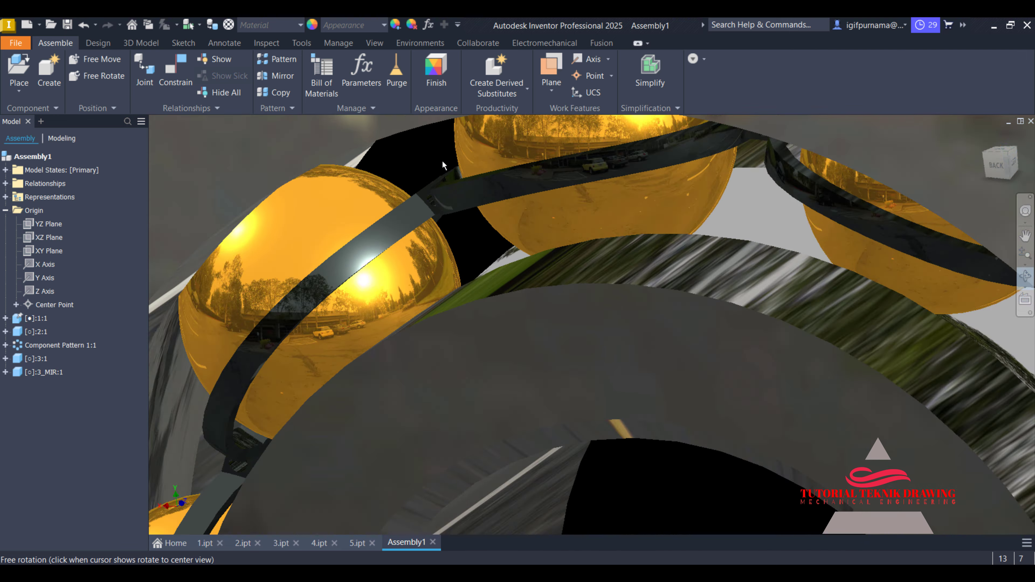
right_click(442, 162)
click(482, 162)
click(464, 274)
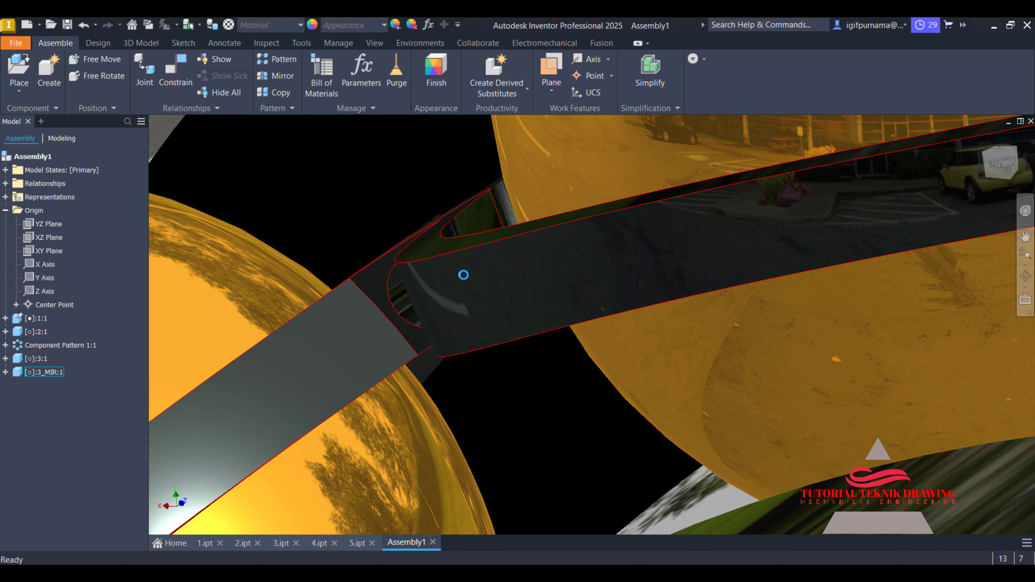
drag(457, 285, 440, 305)
click(403, 196)
Mate the flat tab faces of the two cage halves against each other at a 0 mm offset
scroll(405, 210, down, 5)
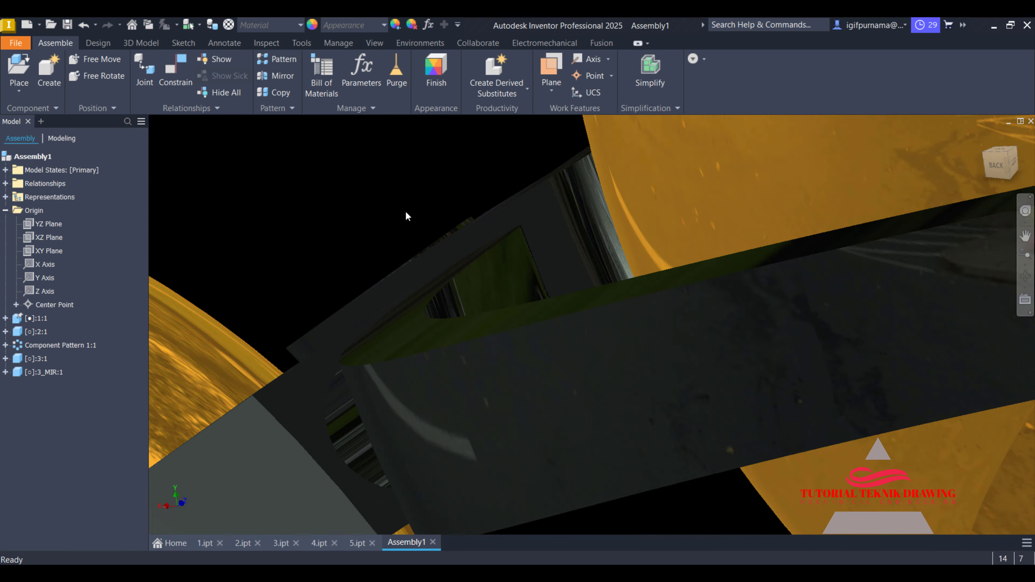
scroll(407, 213, up, 2)
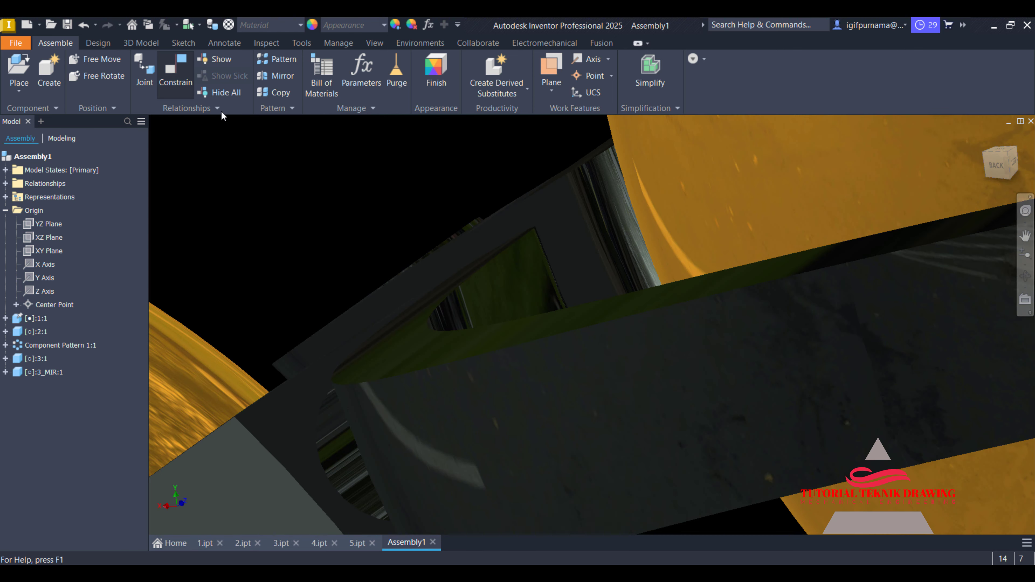
click(530, 223)
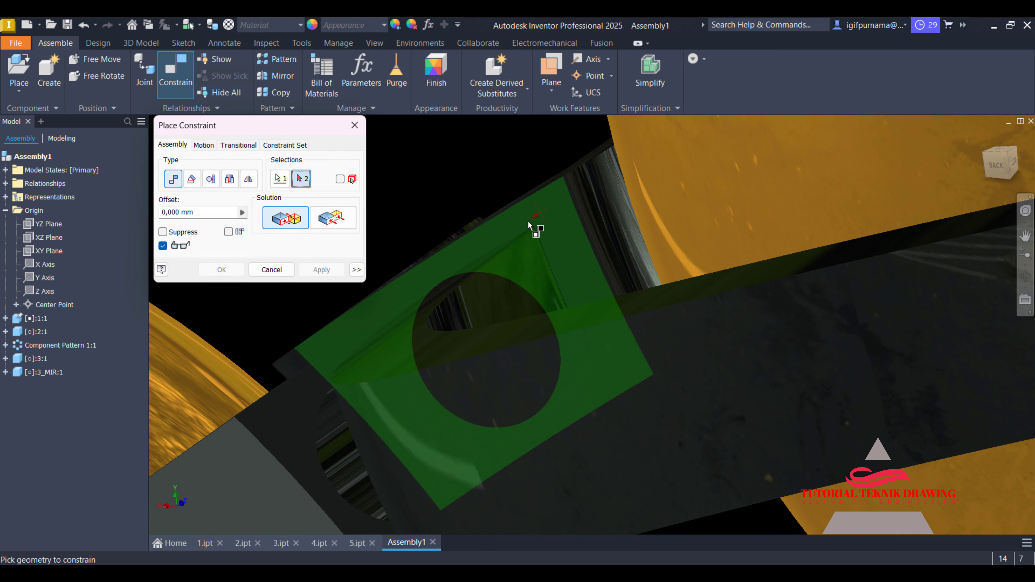
scroll(454, 294, up, 4)
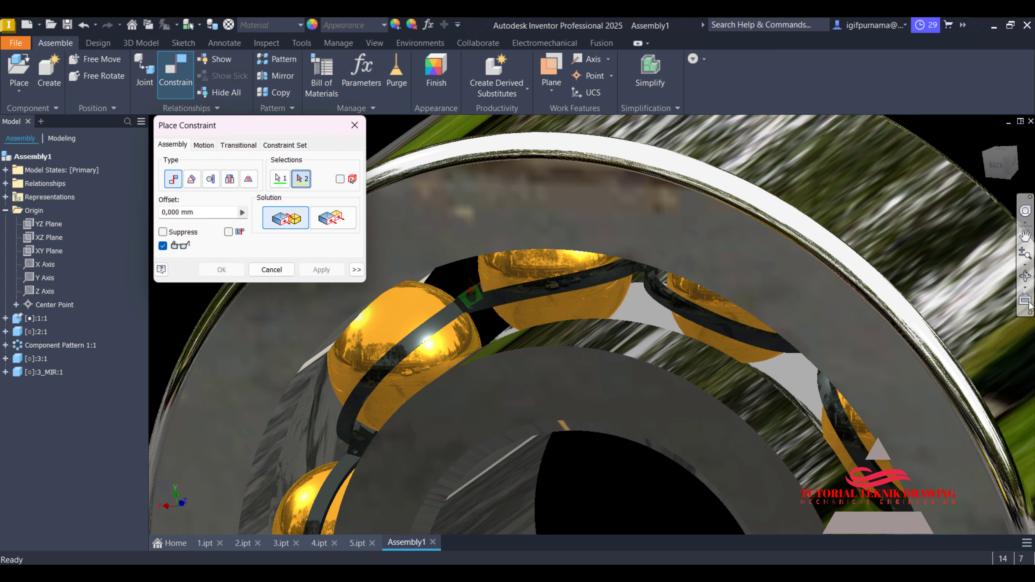
click(1025, 278)
drag(618, 314, 649, 319)
scroll(778, 304, down, 6)
drag(660, 265, 695, 287)
right_click(648, 291)
click(668, 296)
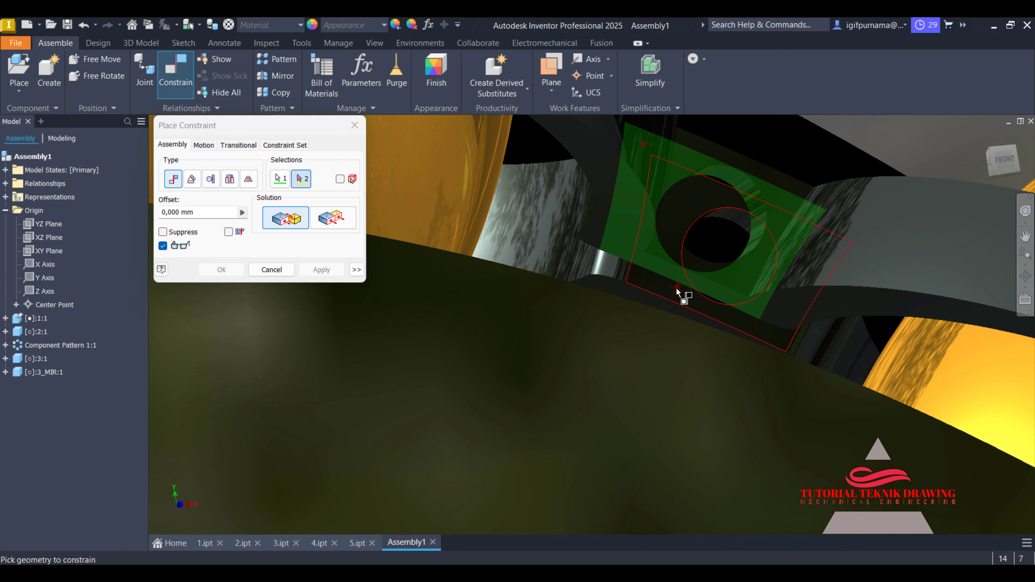
click(678, 293)
click(320, 272)
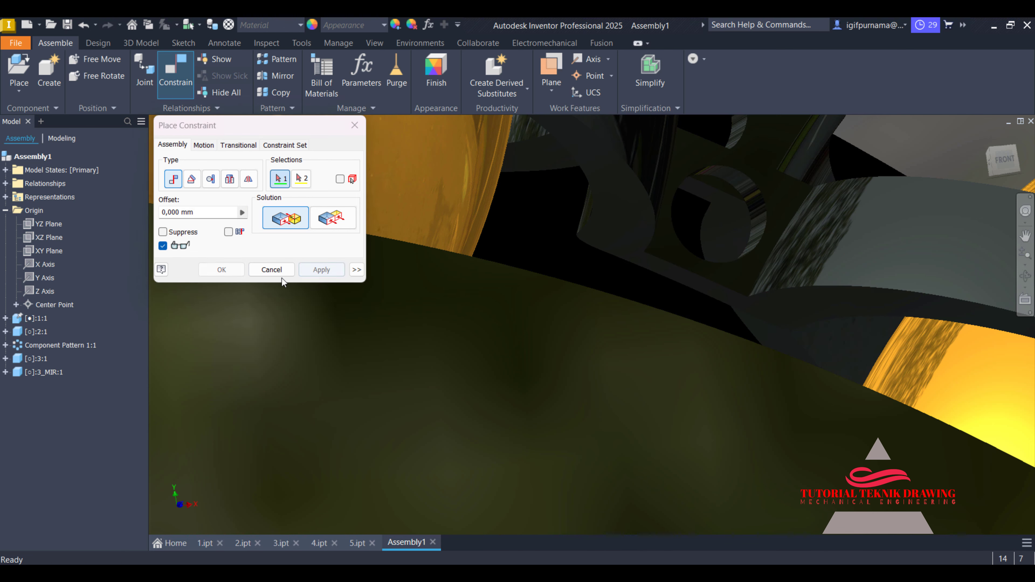
Mate the axes of the two matching rivet holes in the cage halves' tabs at a 0 mm offset
scroll(547, 322, up, 3)
click(1026, 276)
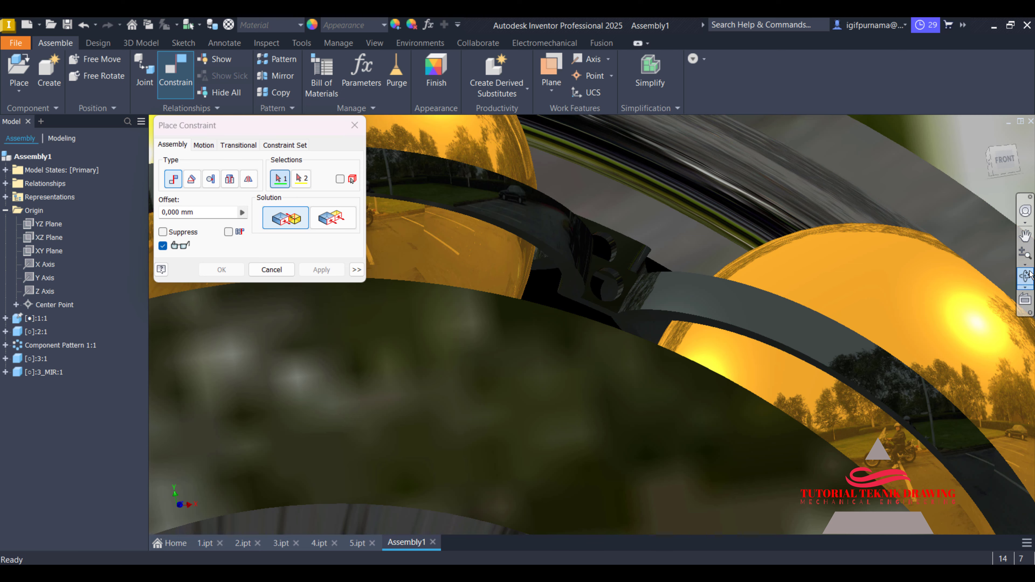
mouse_move(530, 315)
mouse_down()
mouse_move(547, 325)
mouse_move(529, 329)
mouse_up()
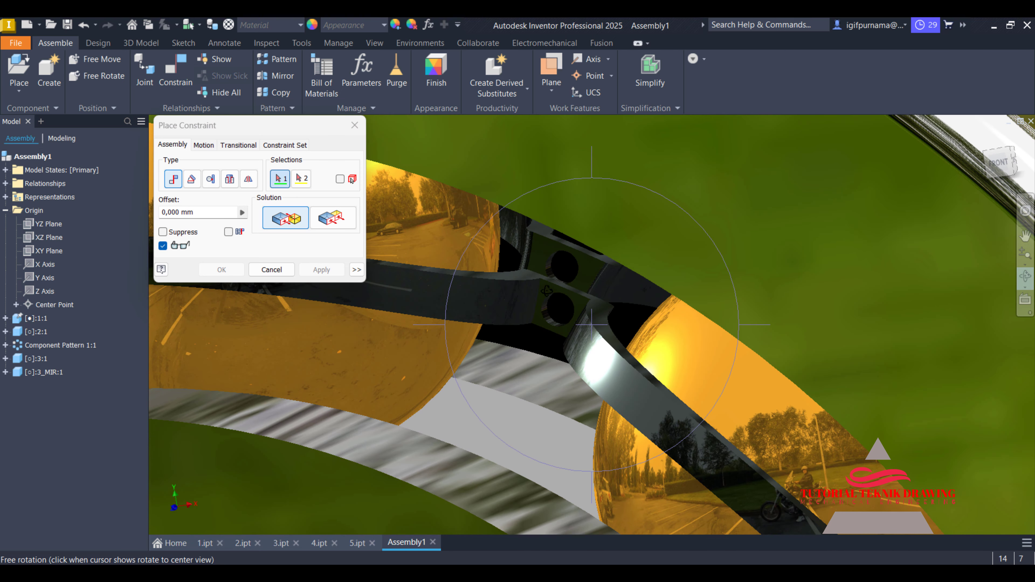
right_click(528, 331)
click(540, 340)
scroll(530, 273, down, 5)
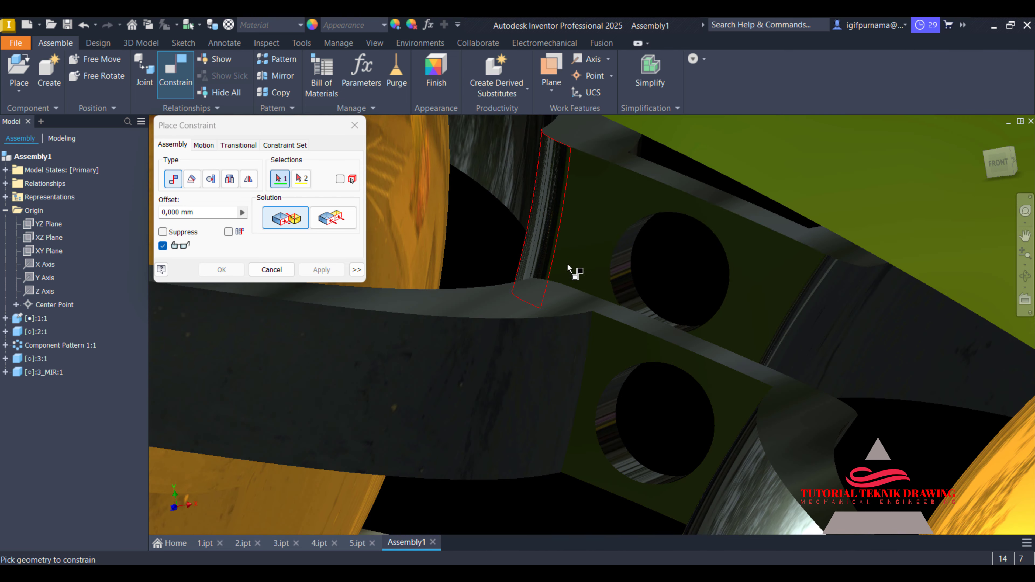
click(628, 273)
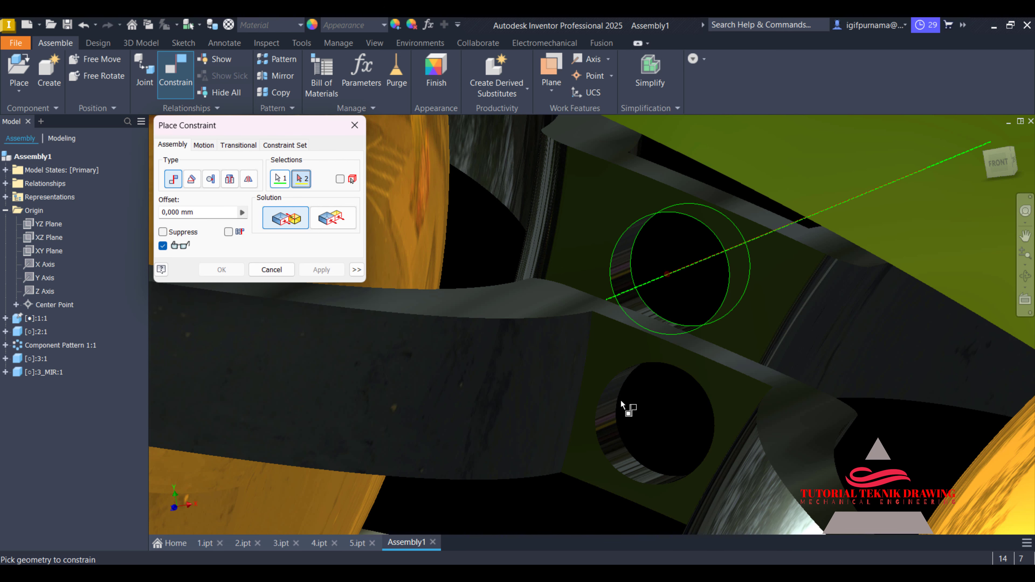
click(609, 410)
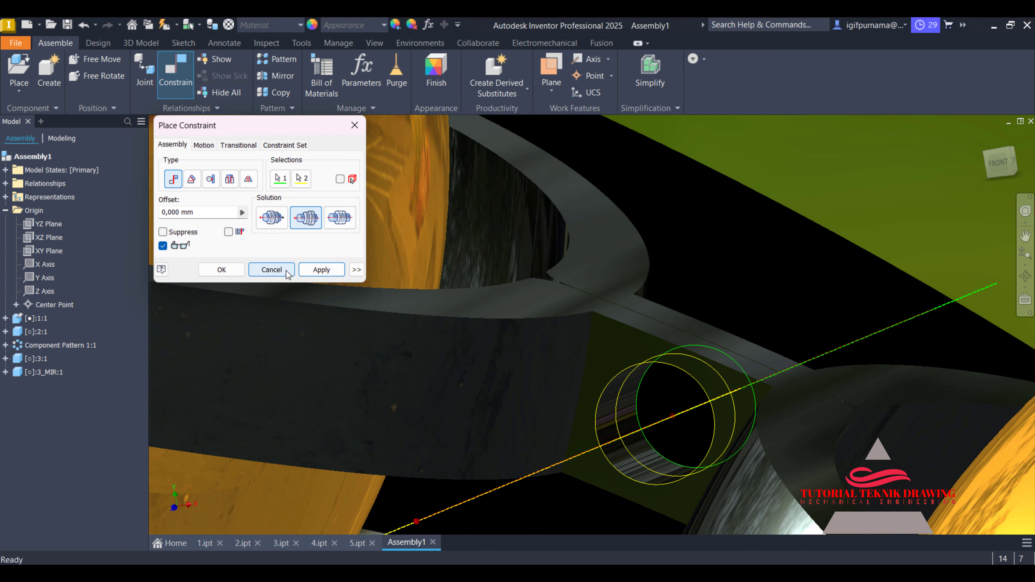
click(310, 270)
click(274, 272)
Mate the rivet-hole axes of the two cage halves between the top ball and its upper-left neighbour at a 0 mm offset
scroll(693, 242, up, 6)
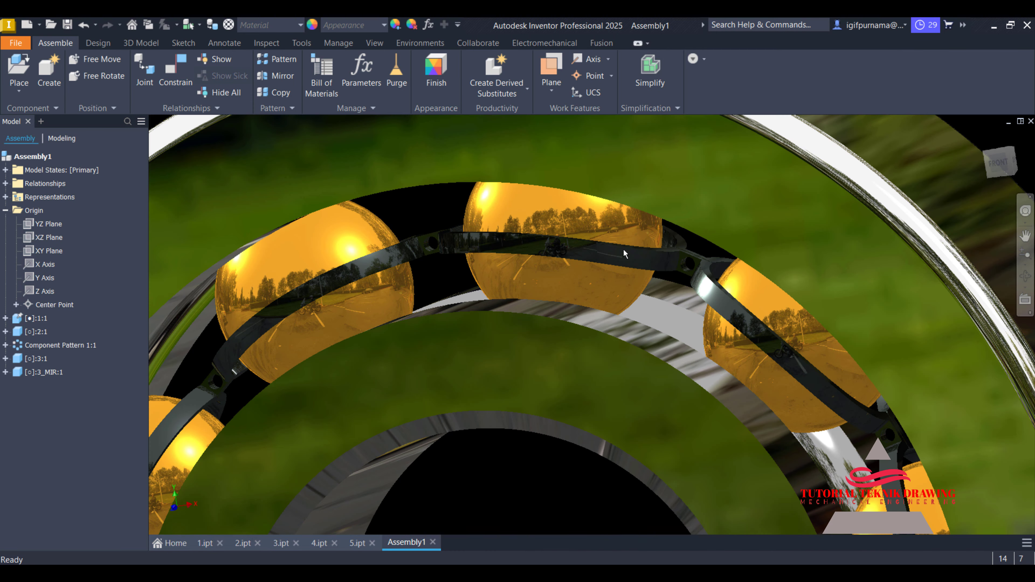
scroll(393, 252, down, 5)
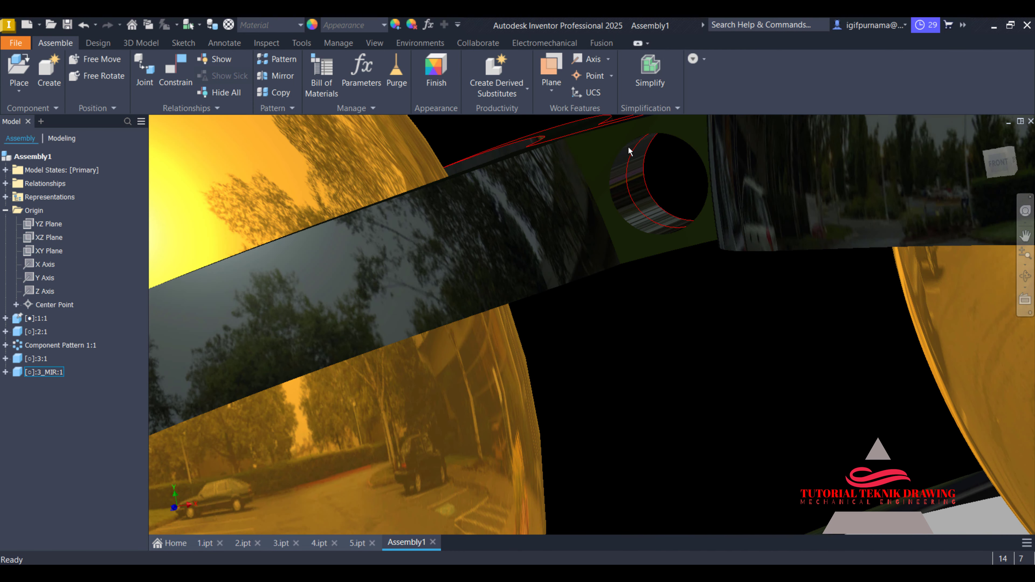
click(186, 68)
click(627, 211)
click(645, 199)
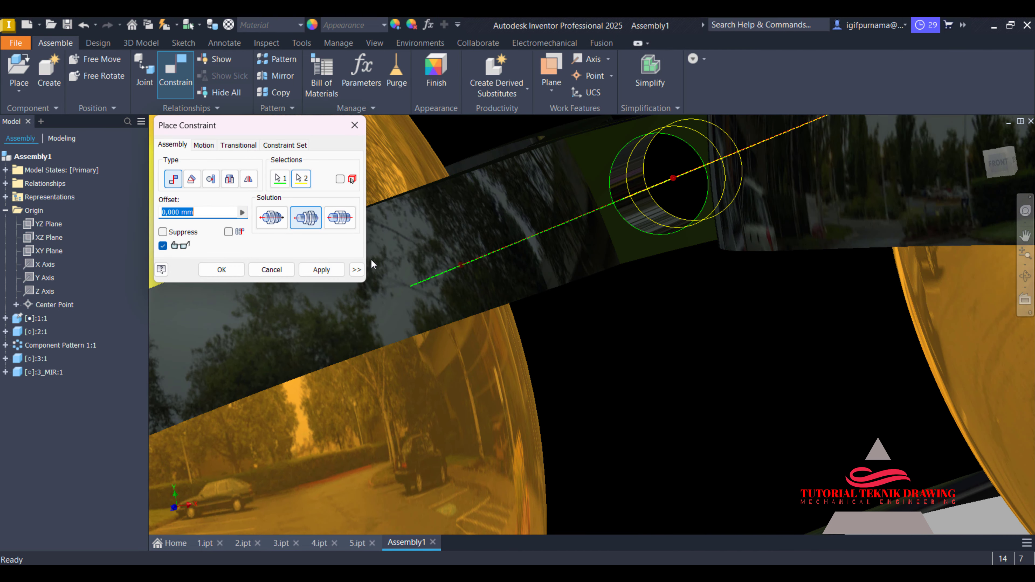
click(321, 270)
Mate the axes of the matching rivet holes in the cage's upper-left tab pair at a 0 mm offset
scroll(830, 208, up, 5)
scroll(617, 294, down, 6)
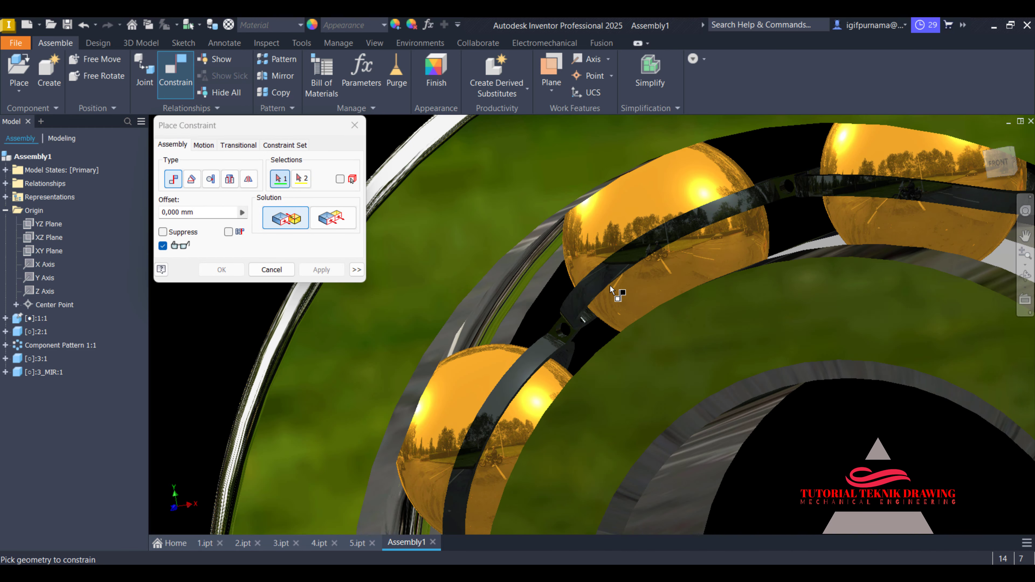
scroll(572, 378, up, 5)
scroll(543, 430, down, 5)
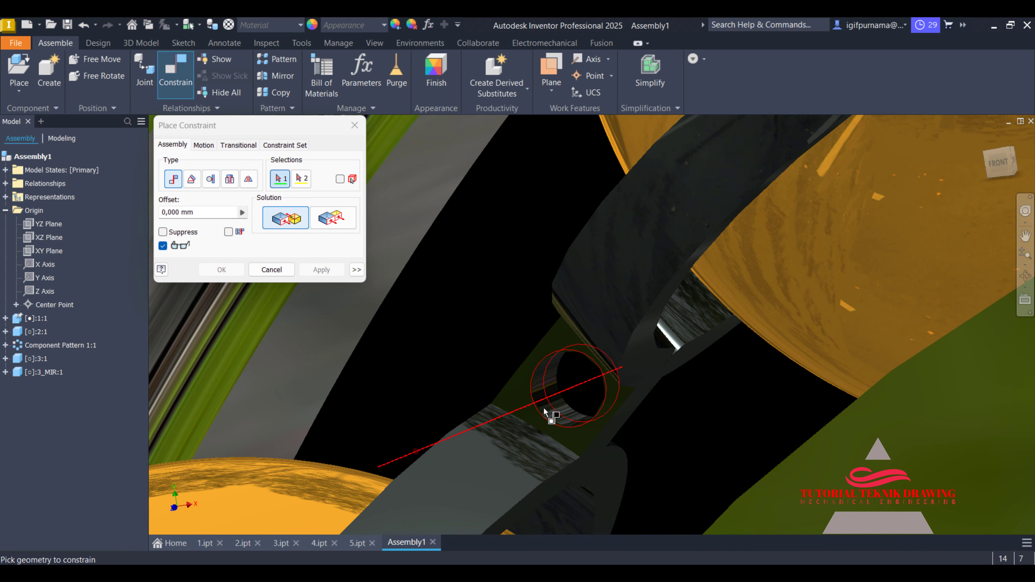
click(563, 408)
click(563, 408)
scroll(583, 314, up, 5)
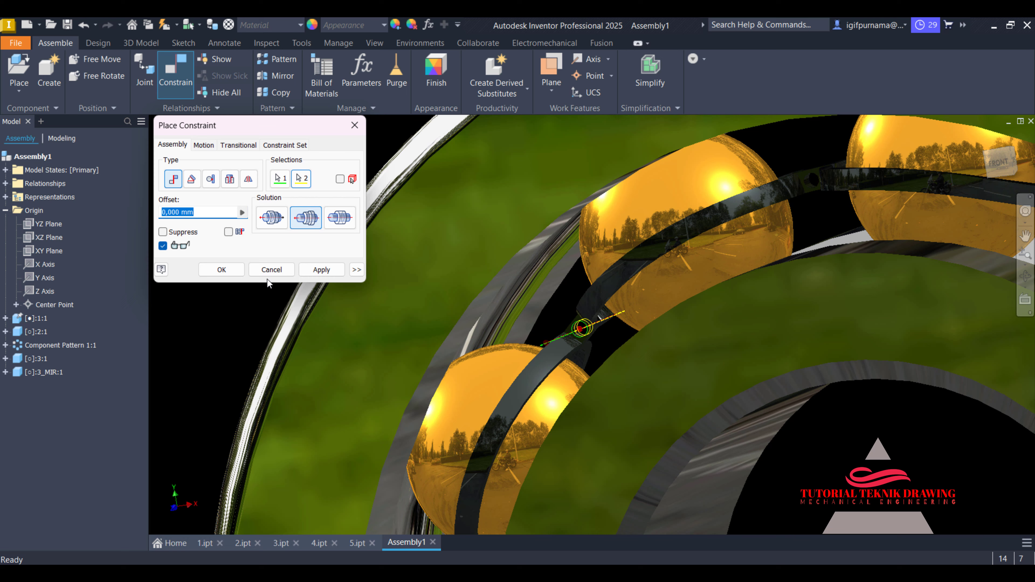
click(321, 270)
Mate the axes of the matching rivet holes on the left side of the cage at a 0 mm offset
scroll(525, 390, up, 5)
scroll(525, 389, down, 6)
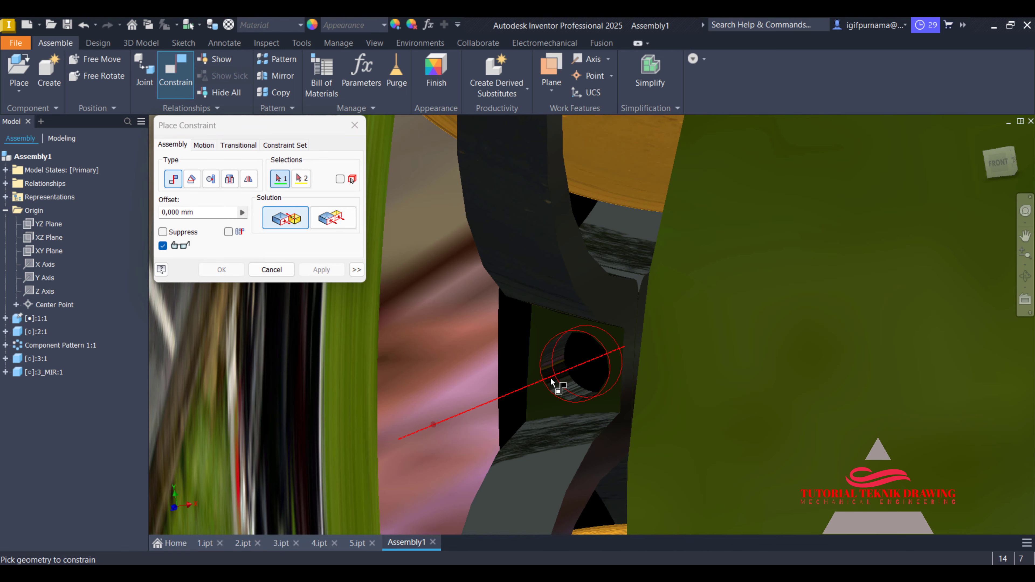
click(550, 378)
click(566, 379)
click(321, 270)
scroll(539, 279, up, 5)
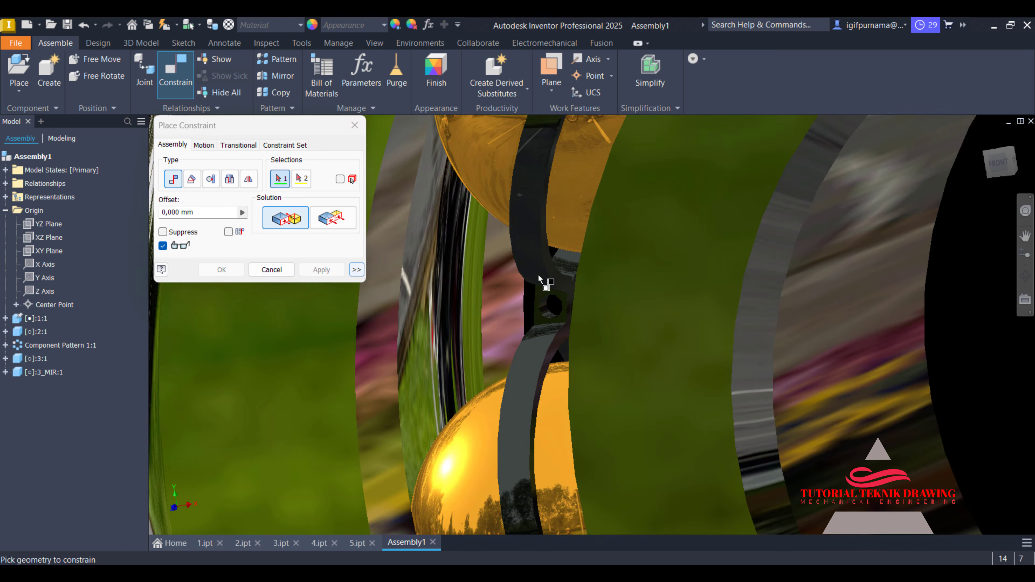
Mate the axes of the matching rivet holes in the cage's lower-left tab pair at a 0 mm offset
scroll(539, 278, up, 5)
scroll(574, 485, down, 7)
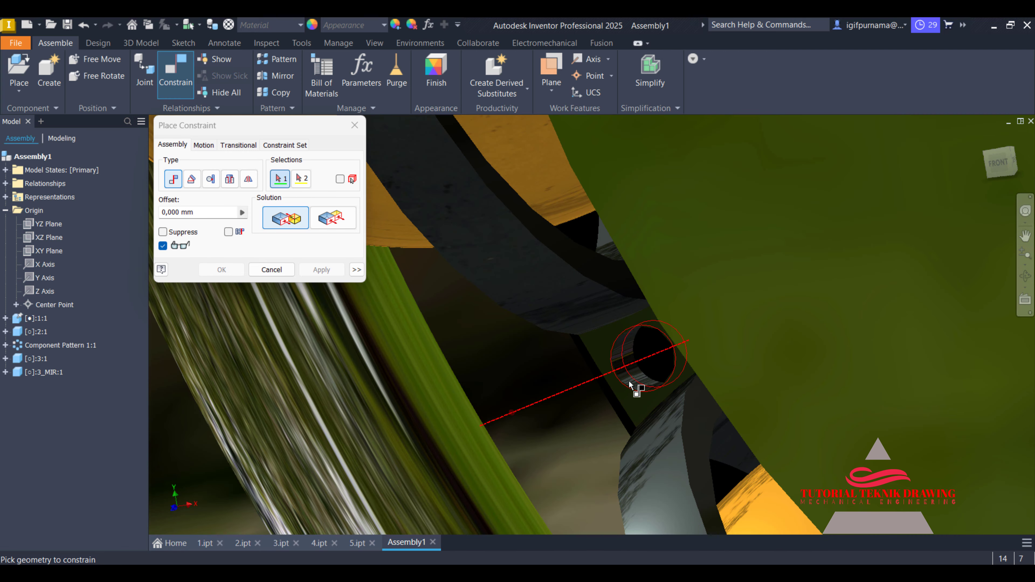
click(630, 384)
click(619, 371)
click(329, 268)
scroll(432, 264, up, 5)
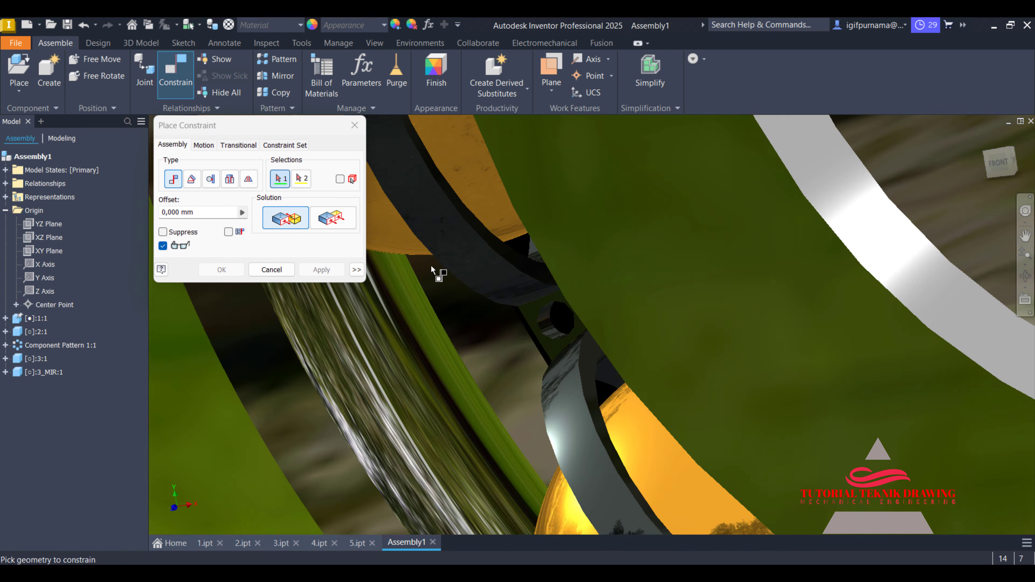
Mate the rivet-hole axes of both cage halves just left of the bottom ball at a 0 mm offset
scroll(588, 381, down, 6)
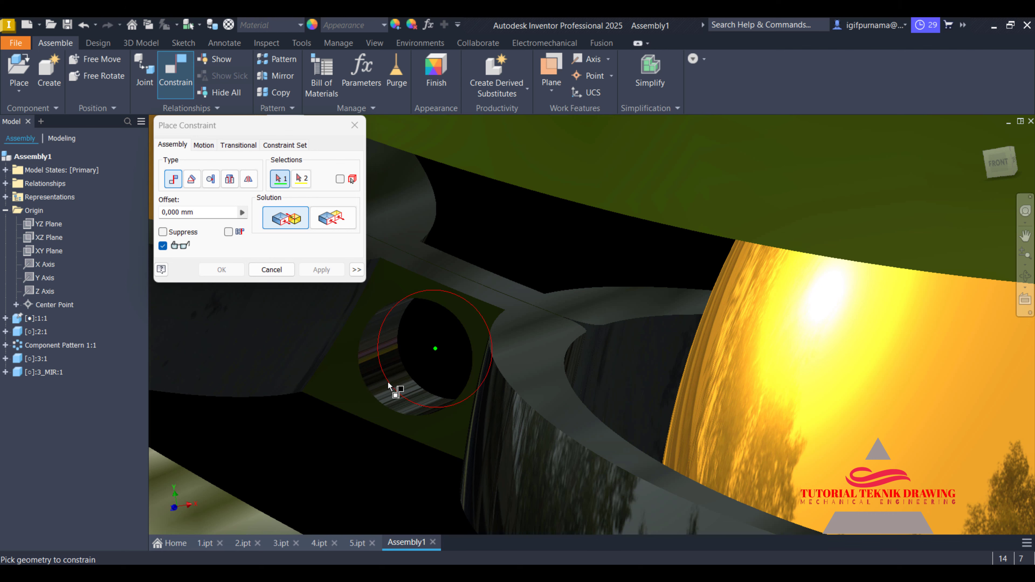
click(393, 391)
click(395, 381)
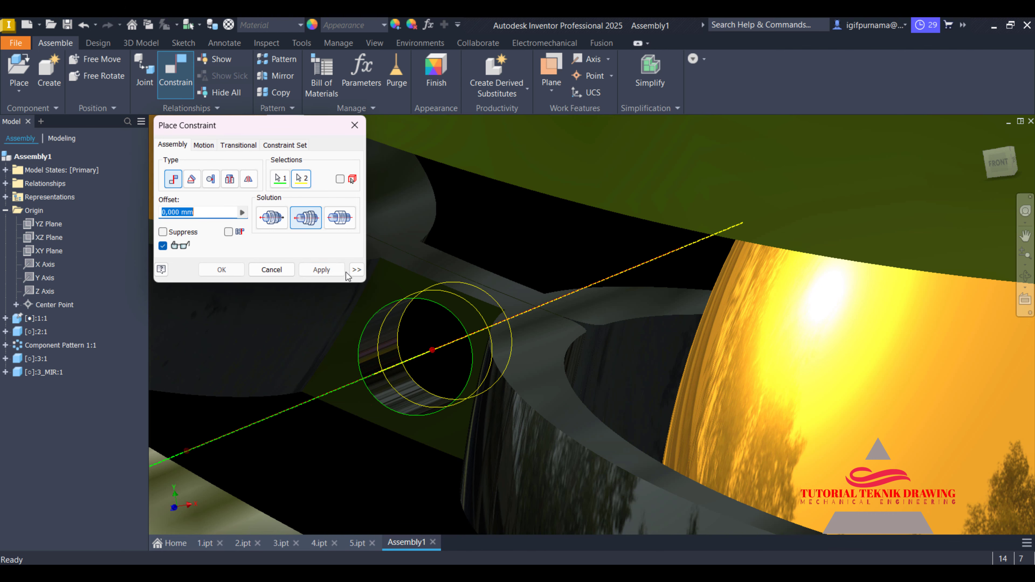
click(332, 272)
Mate the rivet-hole axes of both cage halves just right of the bottom ball at a 0 mm offset
scroll(561, 436, up, 3)
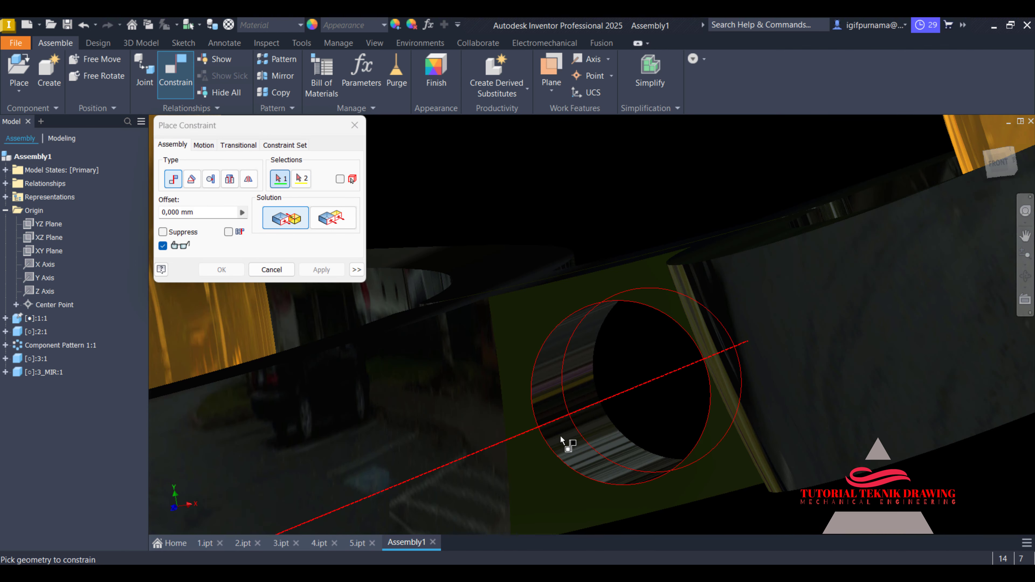
click(578, 435)
click(589, 428)
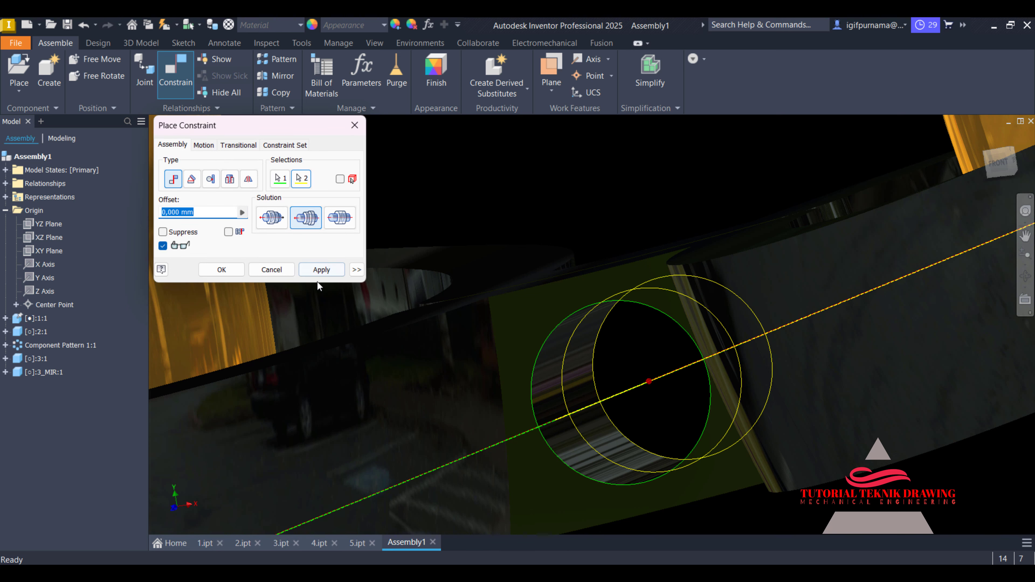
click(319, 272)
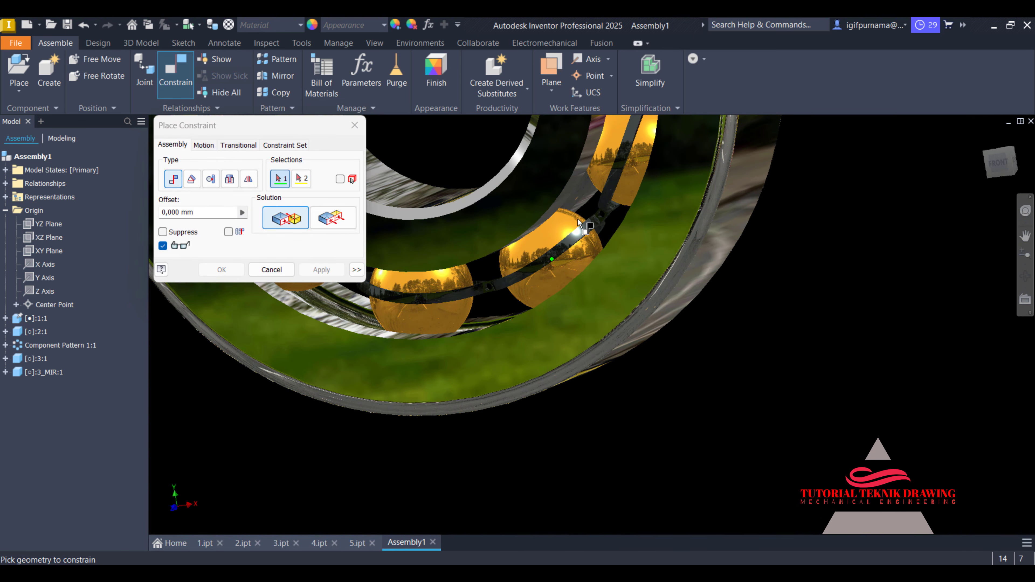
Mate the axes of the matching rivet holes in the cage's lower-right tab pair at a 0 mm offset
scroll(579, 220, up, 5)
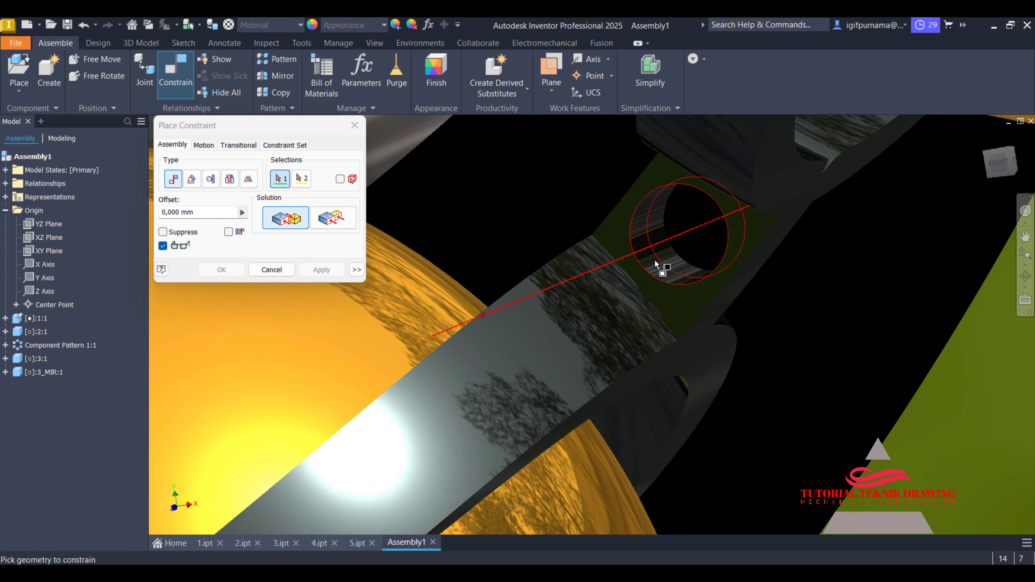
click(664, 267)
click(654, 289)
scroll(654, 289, down, 3)
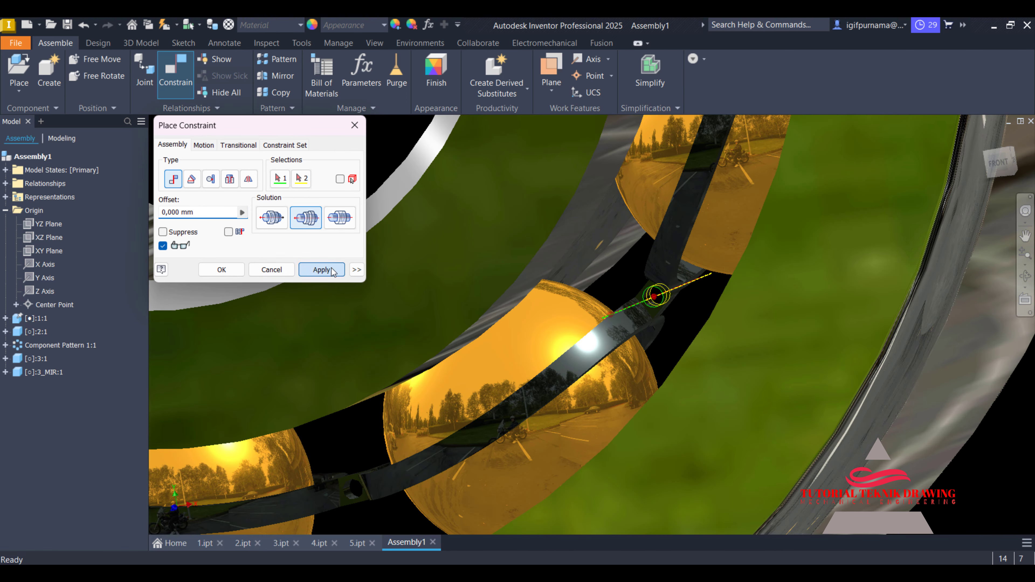
click(321, 270)
Mate the axes of the matching rivet holes on the right side of the cage at a 0 mm offset
scroll(616, 274, up, 5)
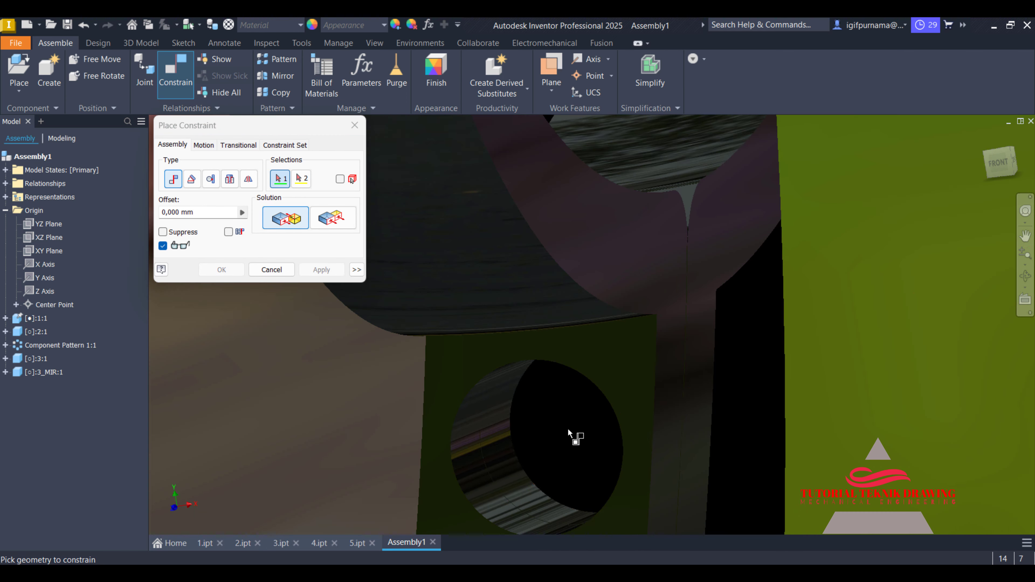
click(477, 491)
click(320, 270)
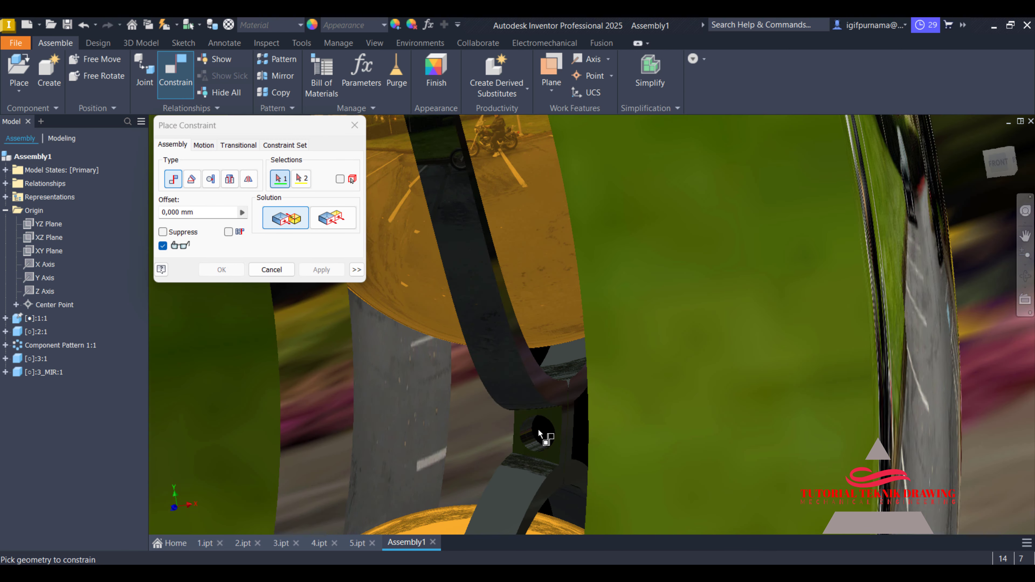
Mate the axes of the last matching rivet holes, in the cage's upper-right tab pair, at a 0 mm offset and finish constraining
scroll(542, 428, down, 3)
scroll(574, 199, up, 4)
scroll(574, 199, up, 3)
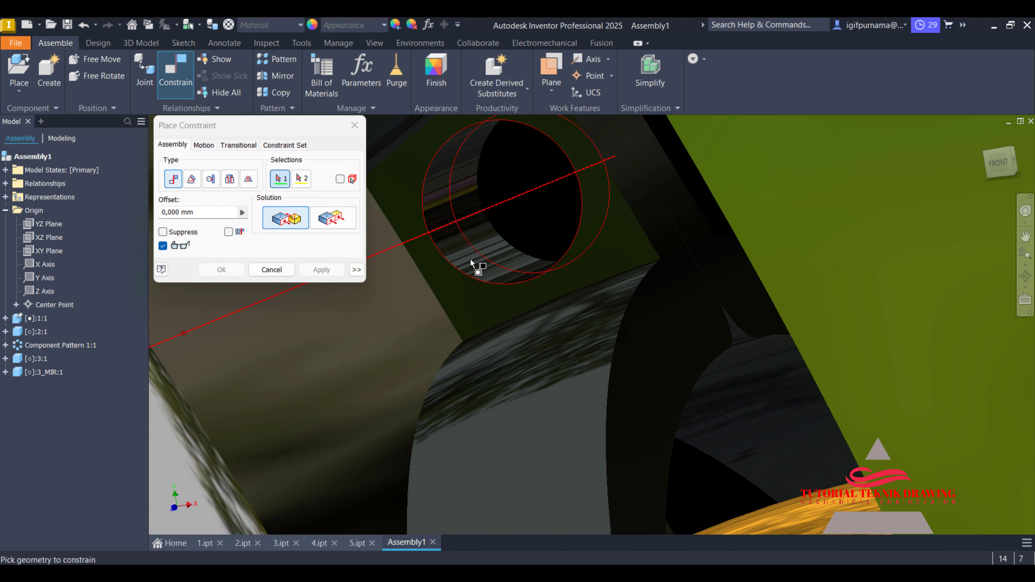
click(470, 259)
click(491, 244)
click(330, 270)
click(273, 272)
Load the rivet part, file 5 in New folder (14), as a component for placement in the assembly
scroll(459, 337, down, 5)
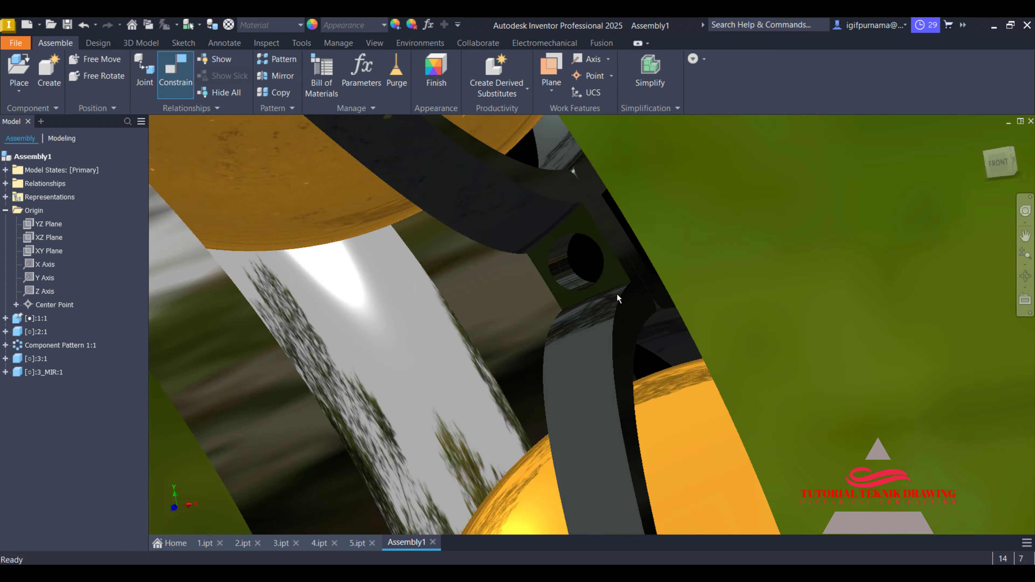
click(460, 337)
drag(460, 334, 701, 234)
click(700, 234)
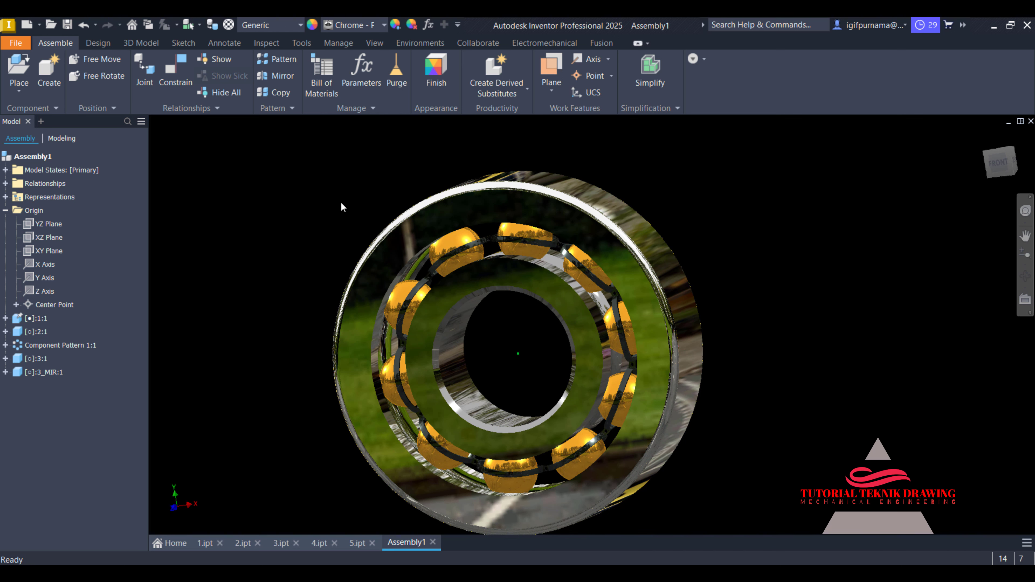
click(19, 90)
click(45, 115)
click(483, 287)
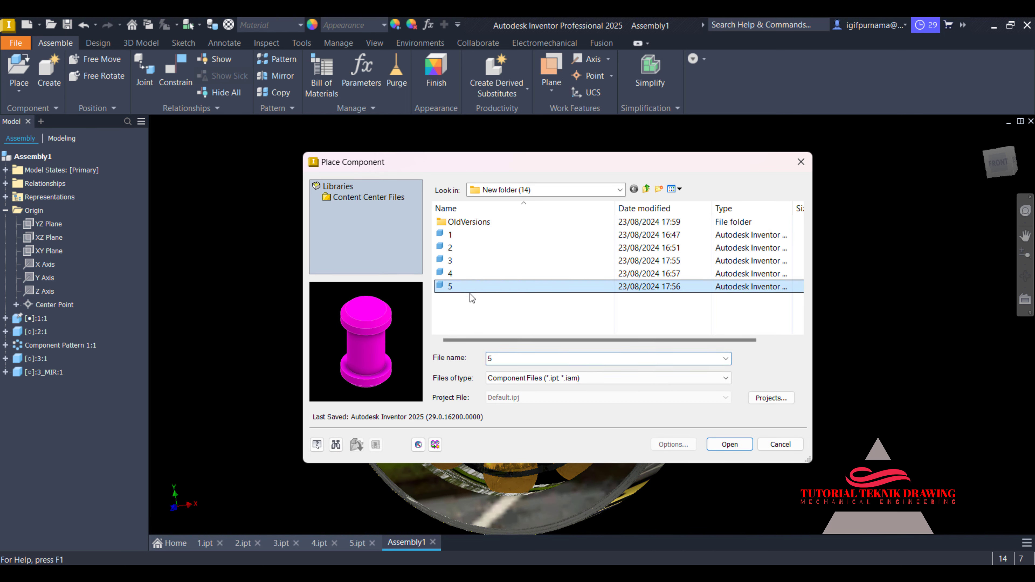
click(772, 397)
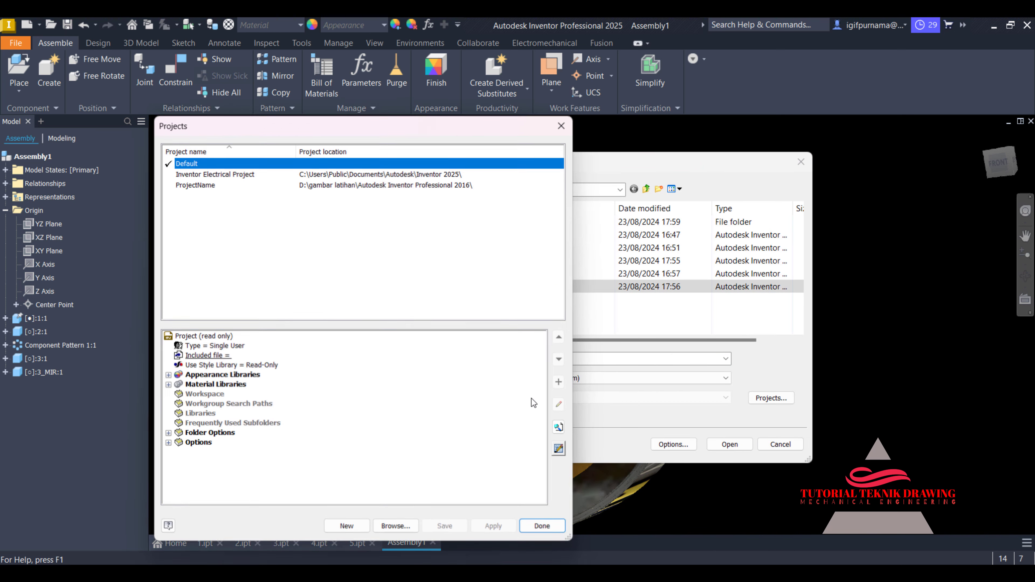
click(541, 531)
click(729, 444)
Place two instances of rivet part 5 around the bearing's upper-left area and end the placement
scroll(599, 267, down, 8)
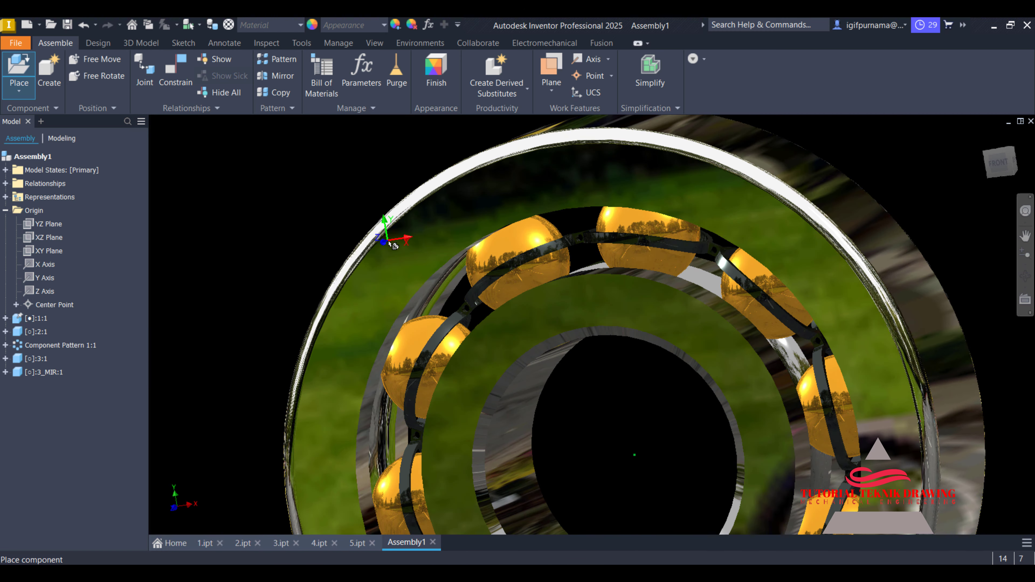
scroll(597, 265, up, 5)
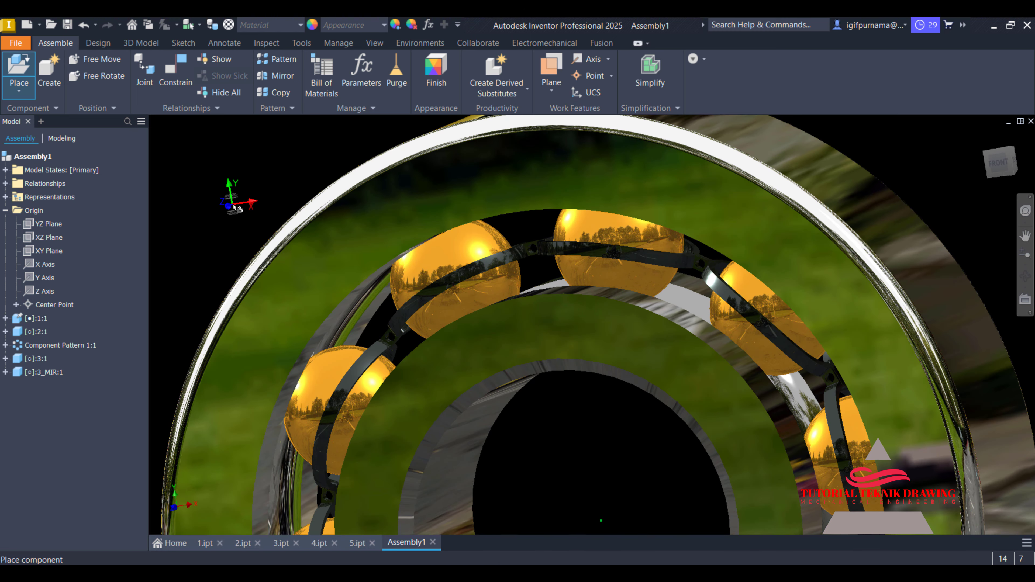
click(233, 205)
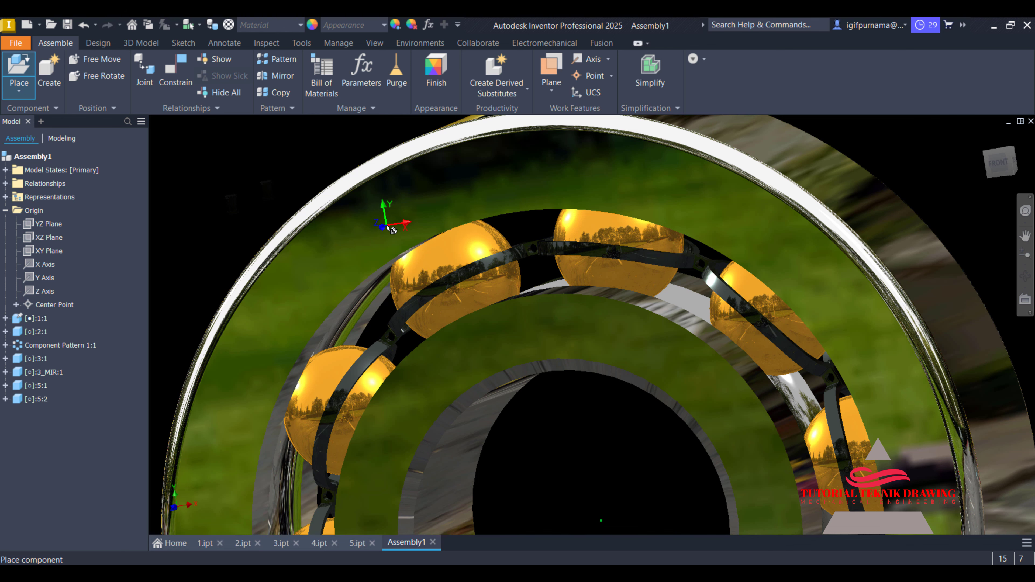
click(382, 231)
scroll(382, 231, down, 8)
scroll(908, 347, up, 3)
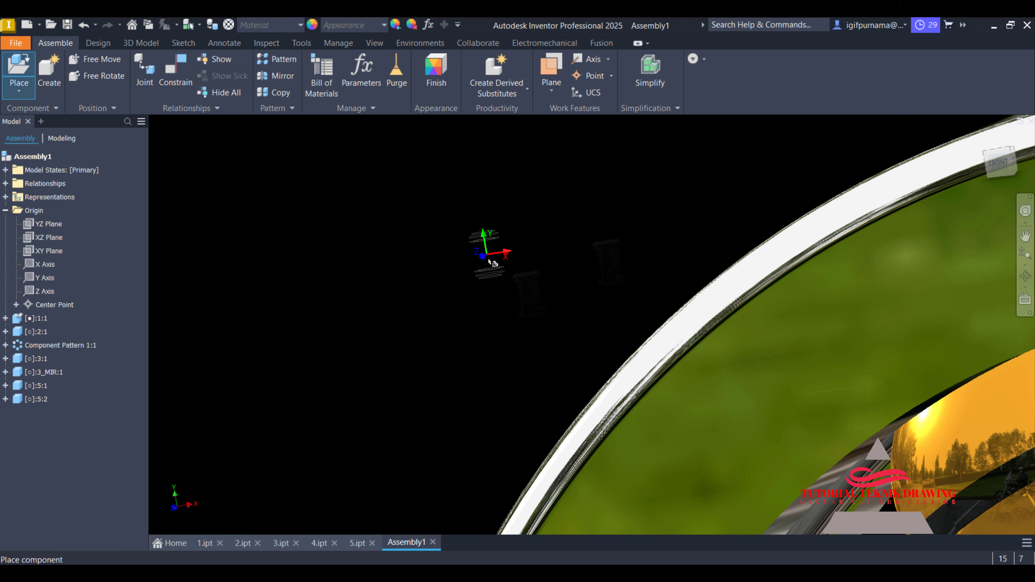
key(Escape)
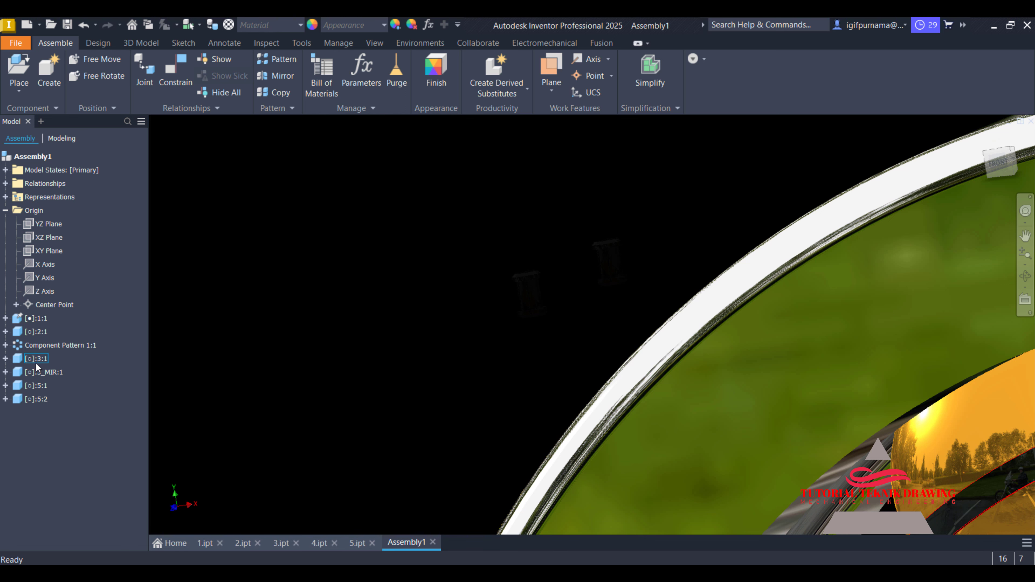
Delete the second rivet instance, component 5:2, from the assembly
scroll(408, 284, up, 5)
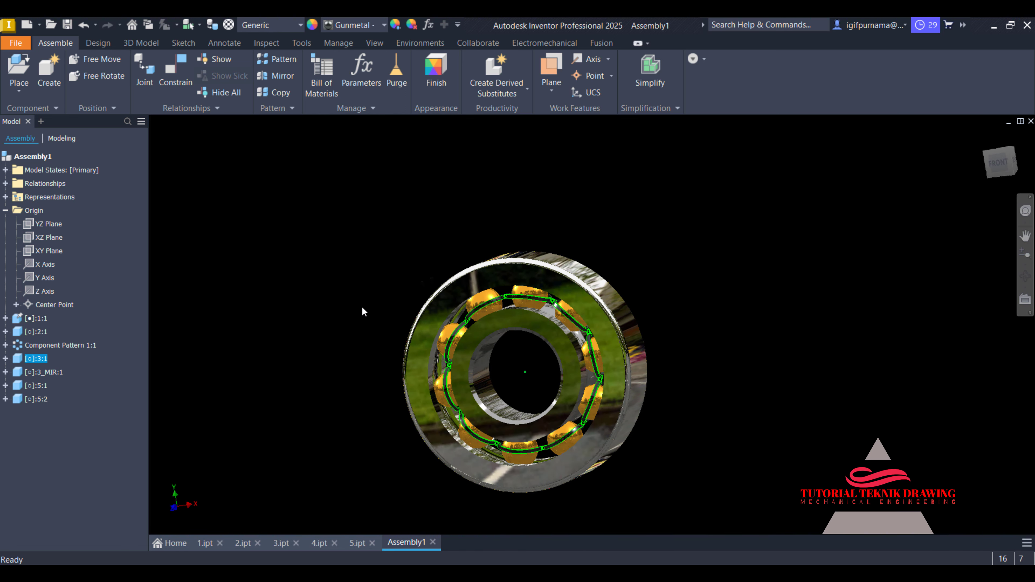
click(48, 373)
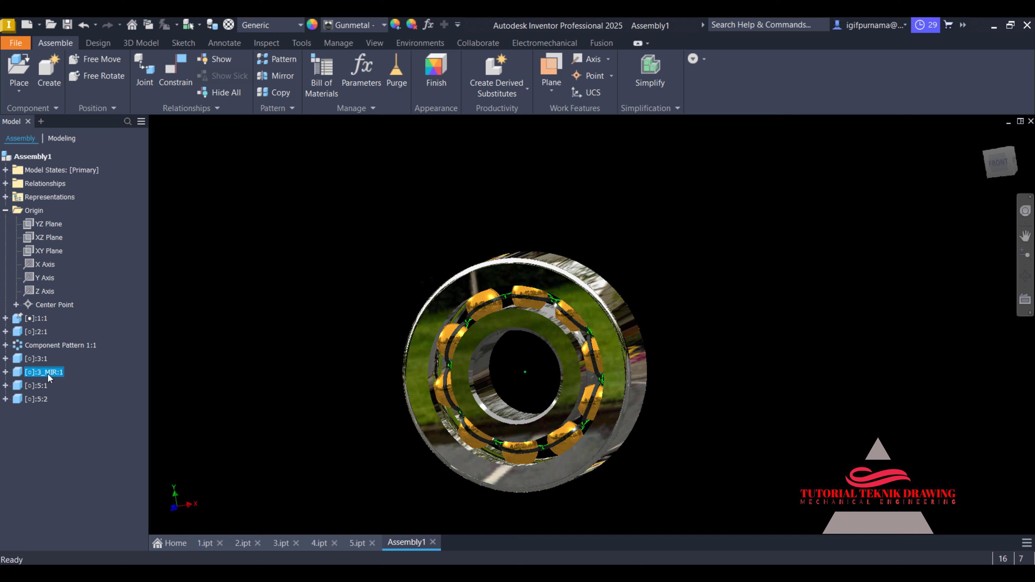
click(41, 386)
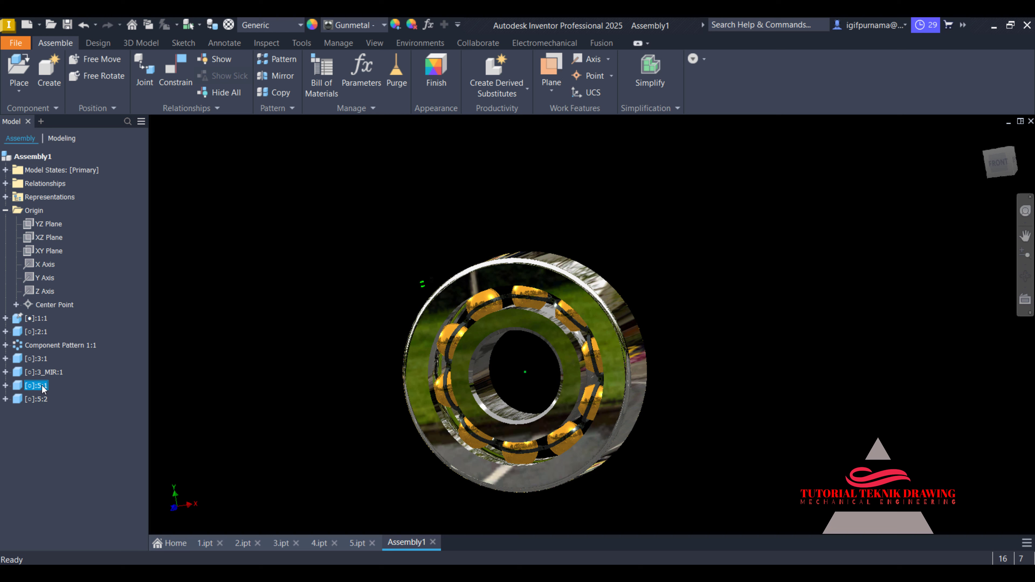
right_click(41, 400)
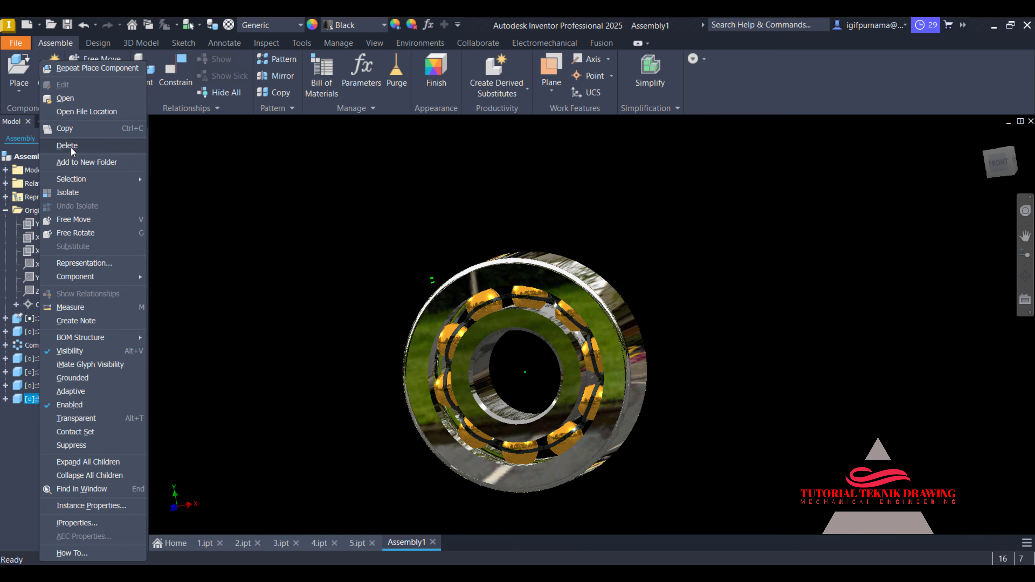
click(61, 142)
Apply the Light Red appearance to the remaining rivet, component 5:1
click(32, 388)
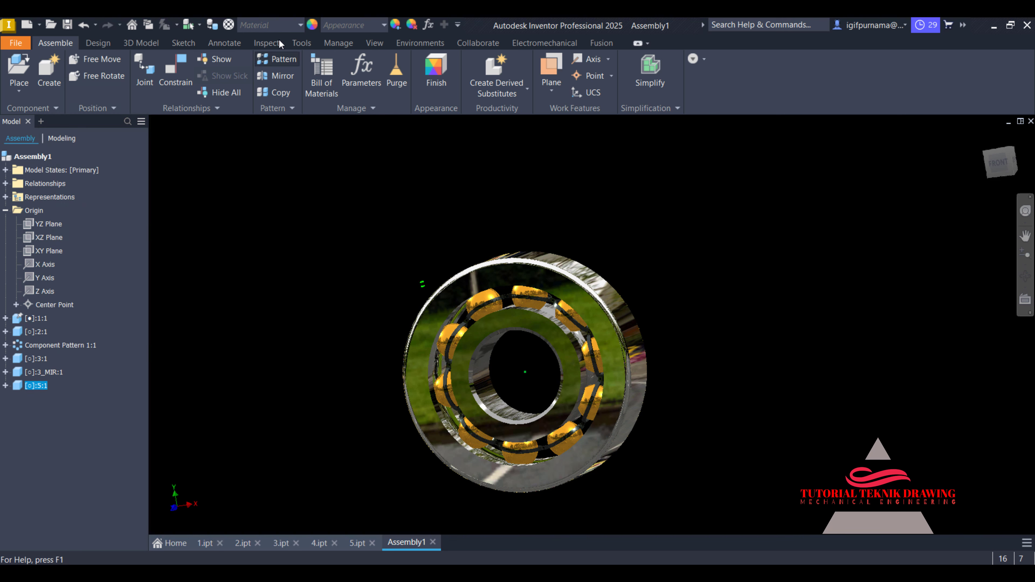
click(354, 25)
scroll(357, 333, down, 8)
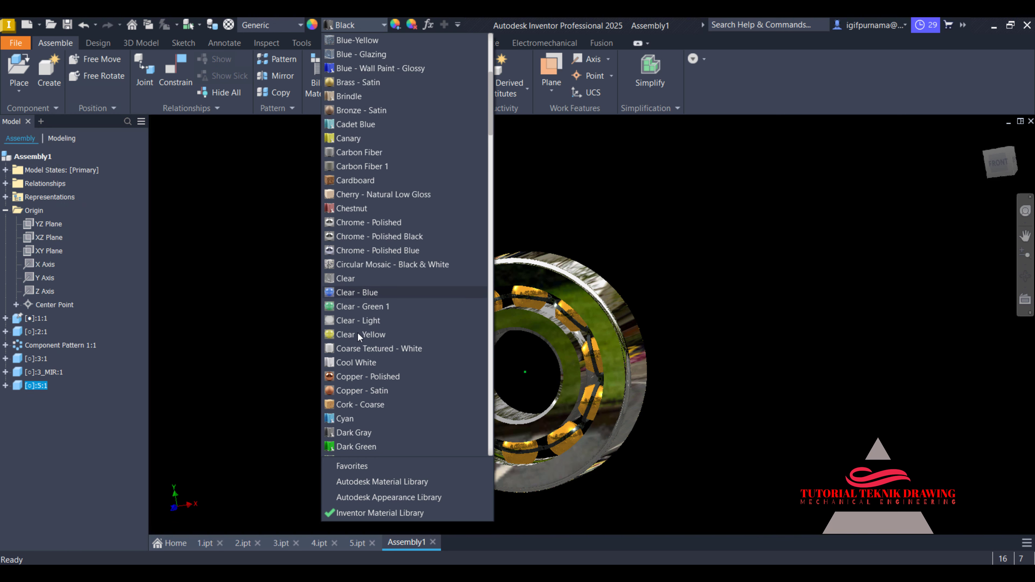
scroll(355, 331, down, 10)
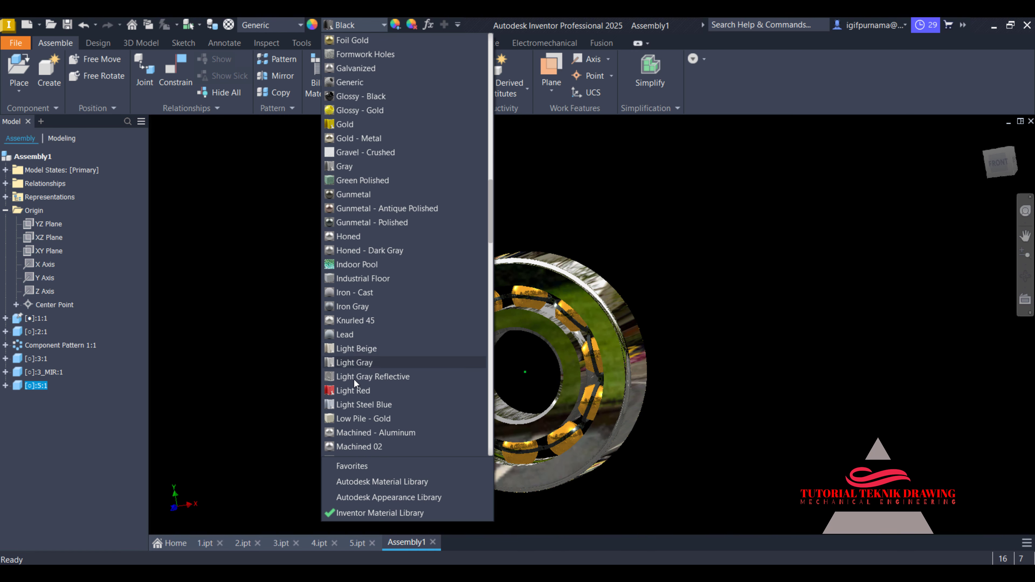
click(354, 390)
click(340, 313)
Move the red rivet beside the open rivet hole in the cage, between the two uppermost balls
scroll(430, 303, up, 5)
drag(391, 176, 919, 226)
scroll(758, 226, down, 4)
scroll(835, 225, up, 5)
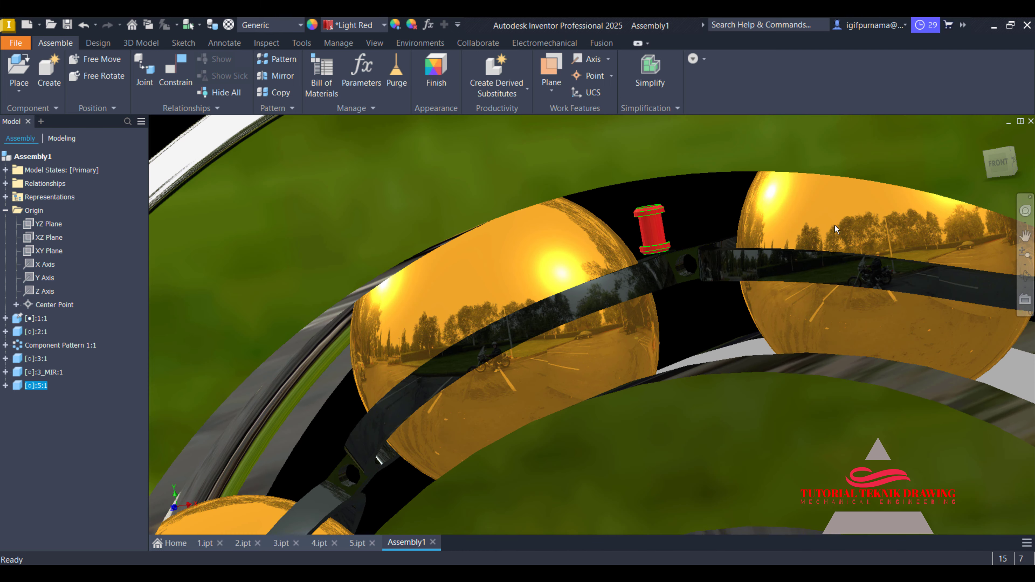
click(682, 207)
Mate the rivet's axis to the axis of the adjacent cage hole at a 0 mm offset and finish constraining
scroll(684, 210, up, 2)
key(c)
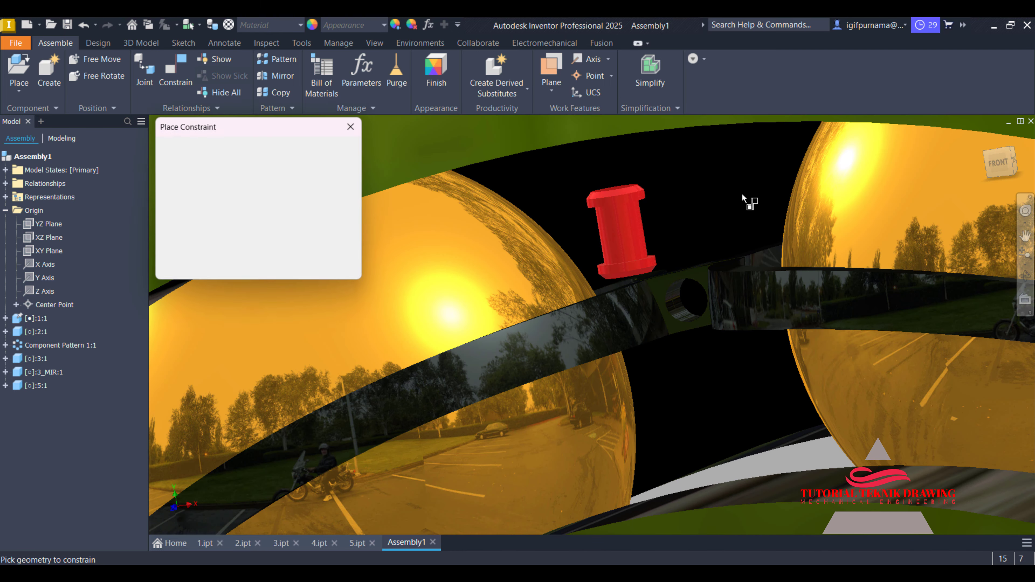
scroll(704, 200, up, 5)
scroll(704, 200, down, 3)
click(544, 291)
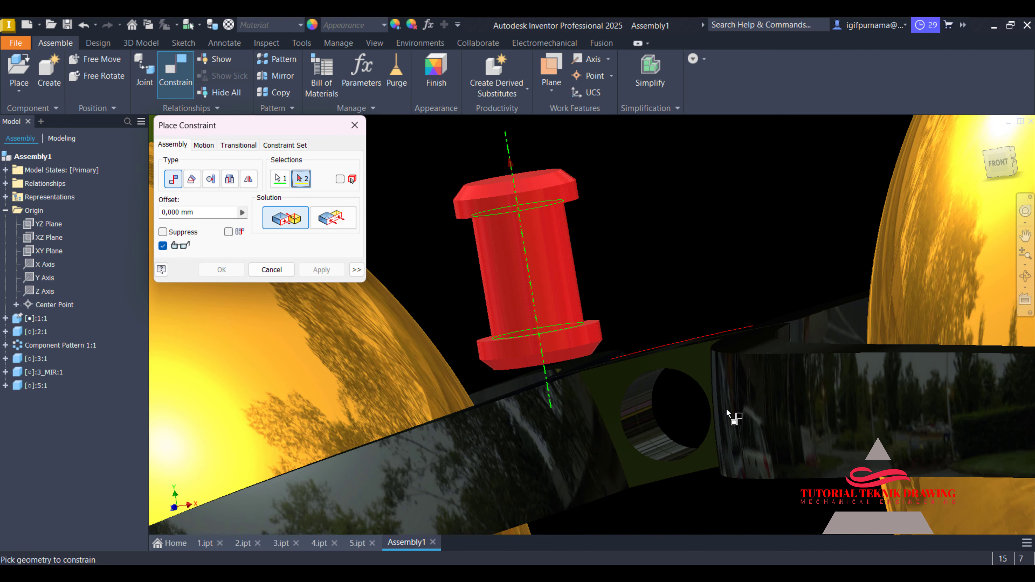
click(644, 445)
click(321, 271)
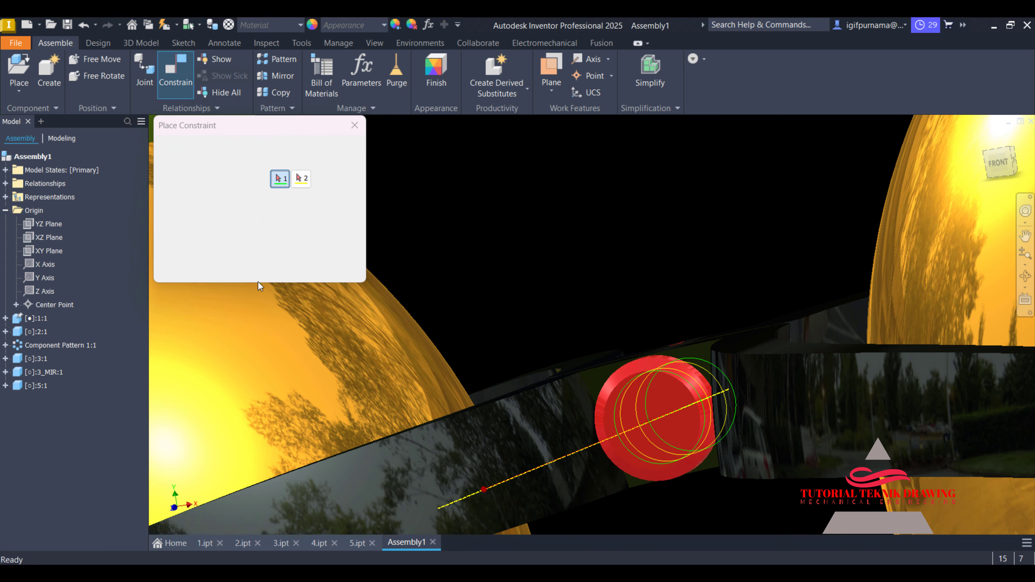
key(Escape)
Slide the mated rivet along the hole's axis to seat it in the cage
drag(666, 380, 668, 347)
click(682, 272)
click(673, 294)
scroll(673, 296, down, 5)
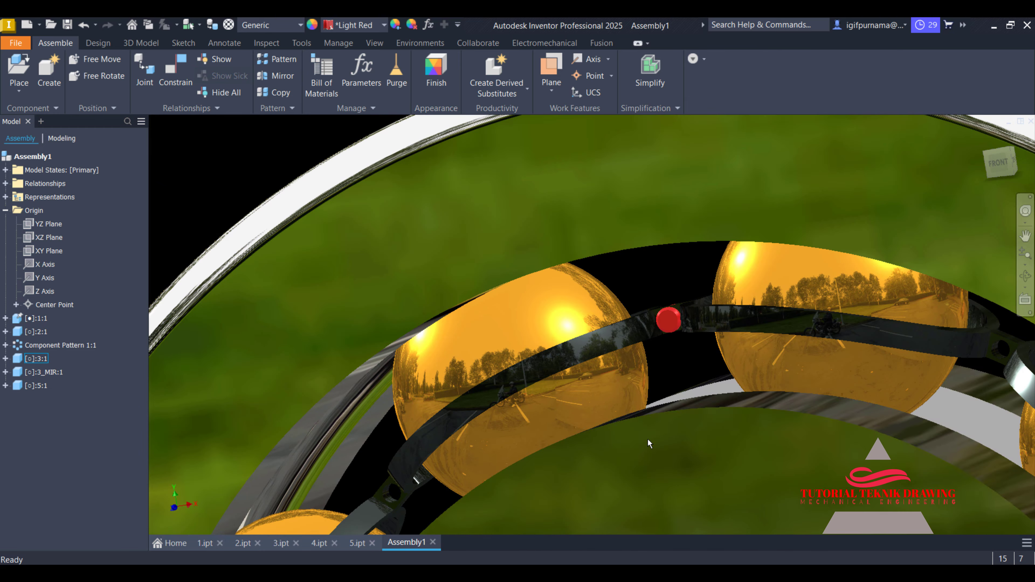
drag(652, 448, 697, 402)
Create a circular pattern of the rivet around the bearing's axis with 10 instances fitted over 360 degrees
click(709, 280)
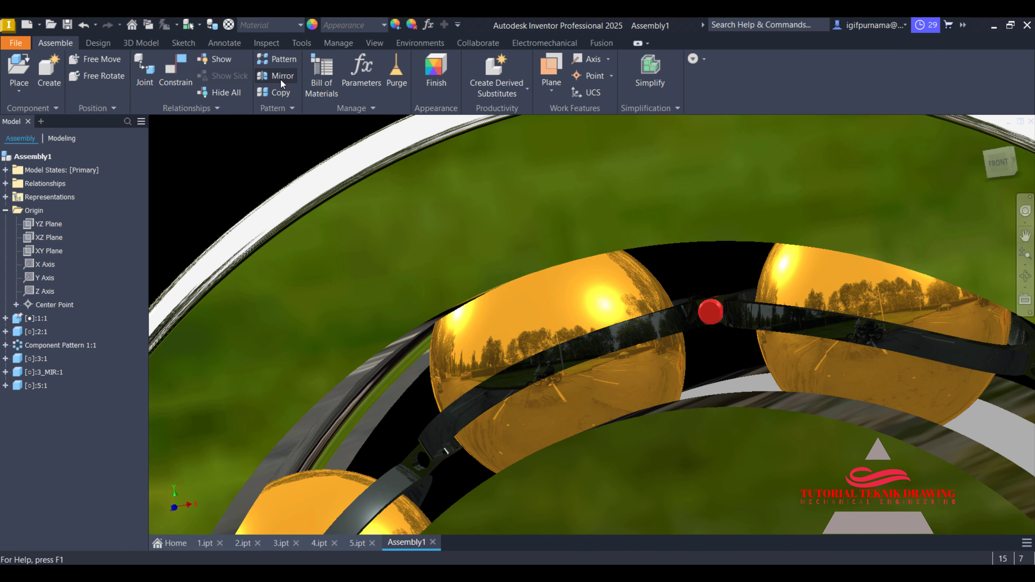
click(218, 171)
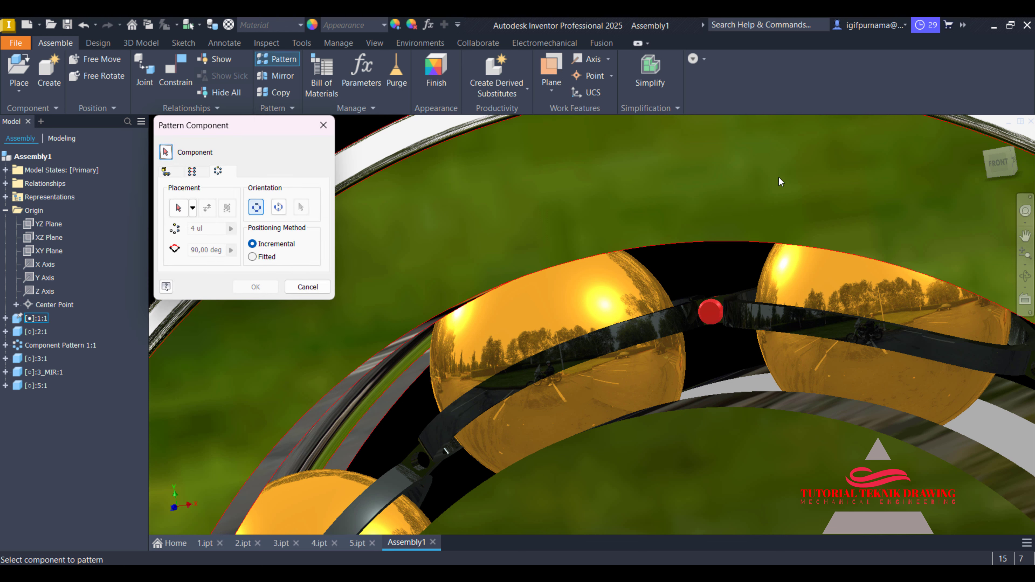
click(710, 311)
click(177, 212)
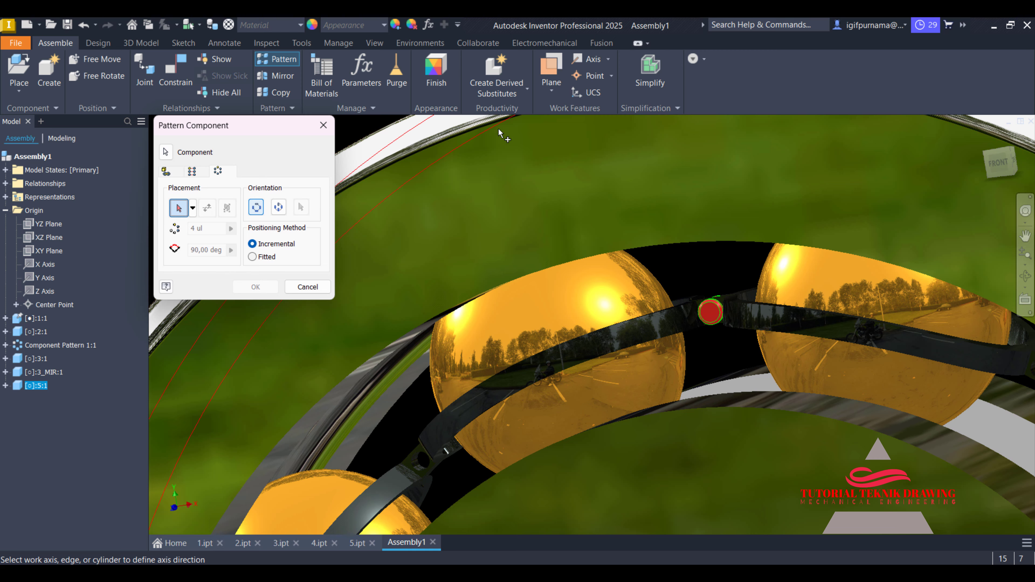
scroll(499, 131, down, 4)
click(485, 299)
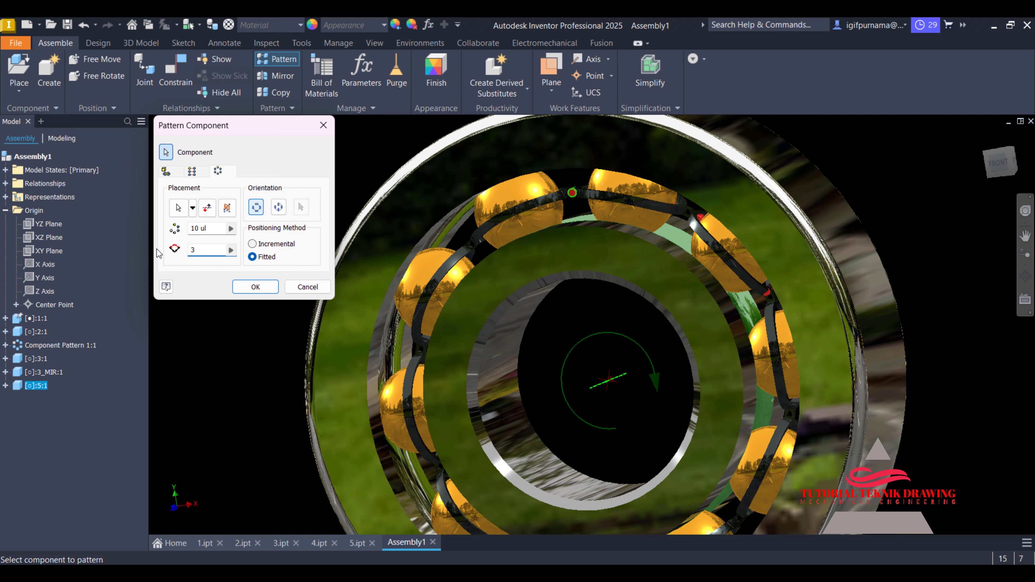
click(255, 287)
Collapse the assembly's origin folder and apply the Aluminum - Polished appearance to the outer ring, component 1:1
scroll(504, 313, down, 3)
scroll(509, 292, up, 1)
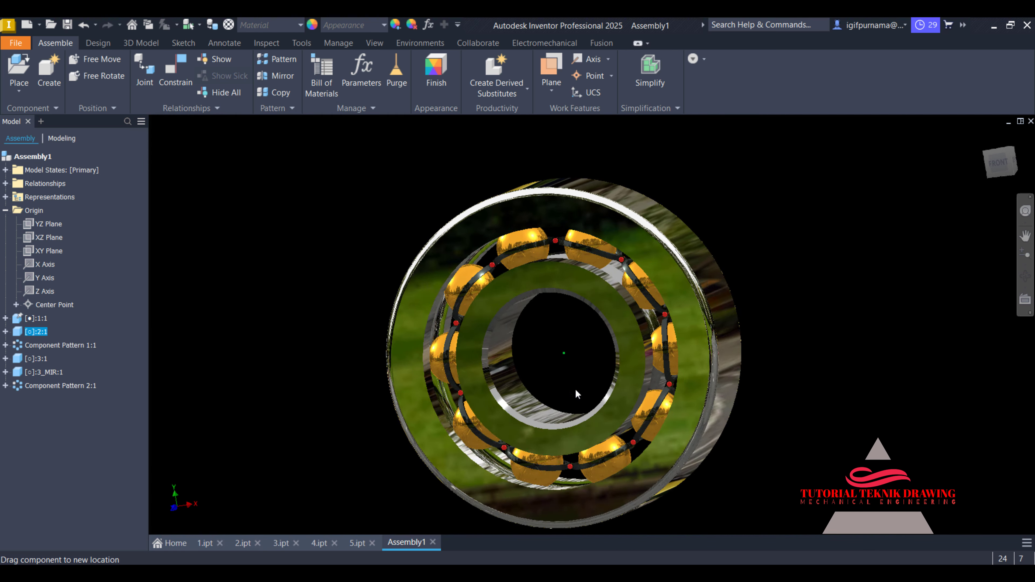
scroll(539, 351, up, 8)
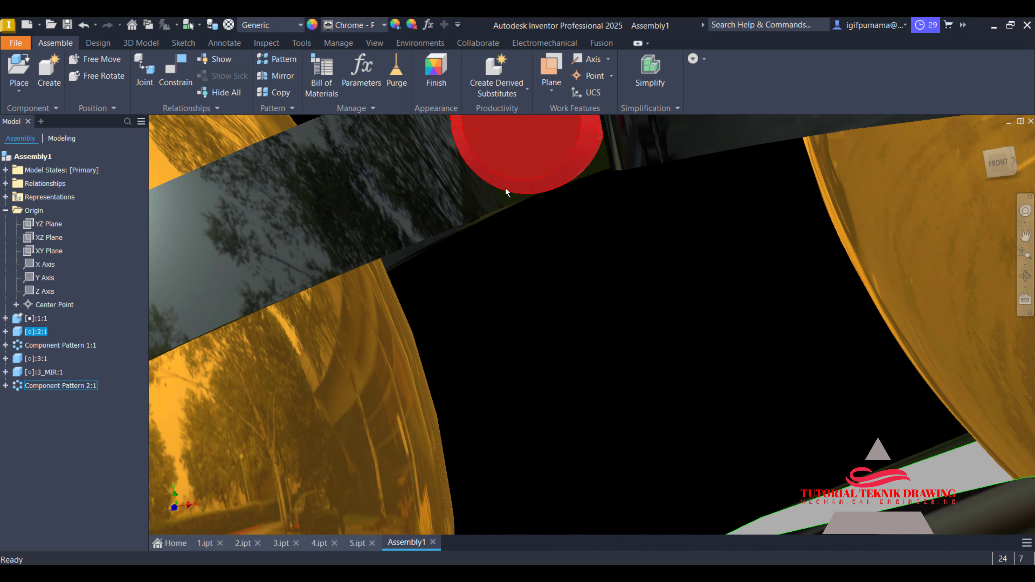
scroll(506, 187, down, 10)
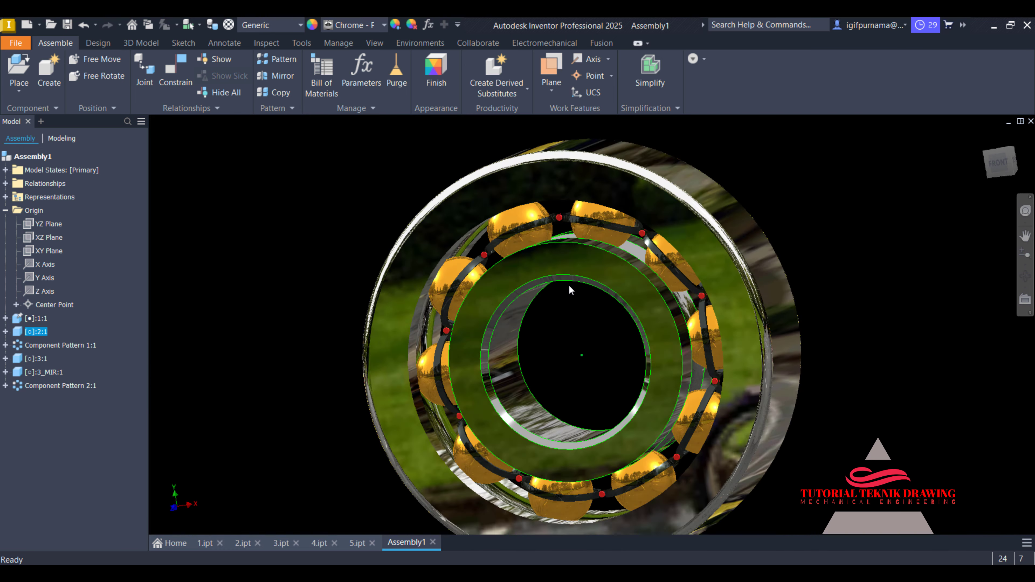
scroll(570, 289, down, 5)
click(6, 211)
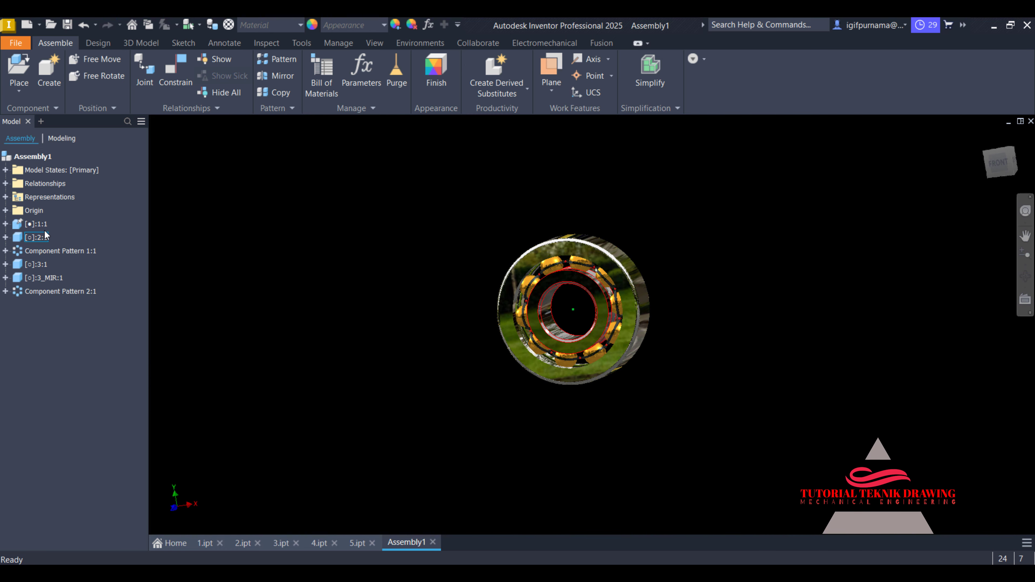
click(35, 223)
click(384, 25)
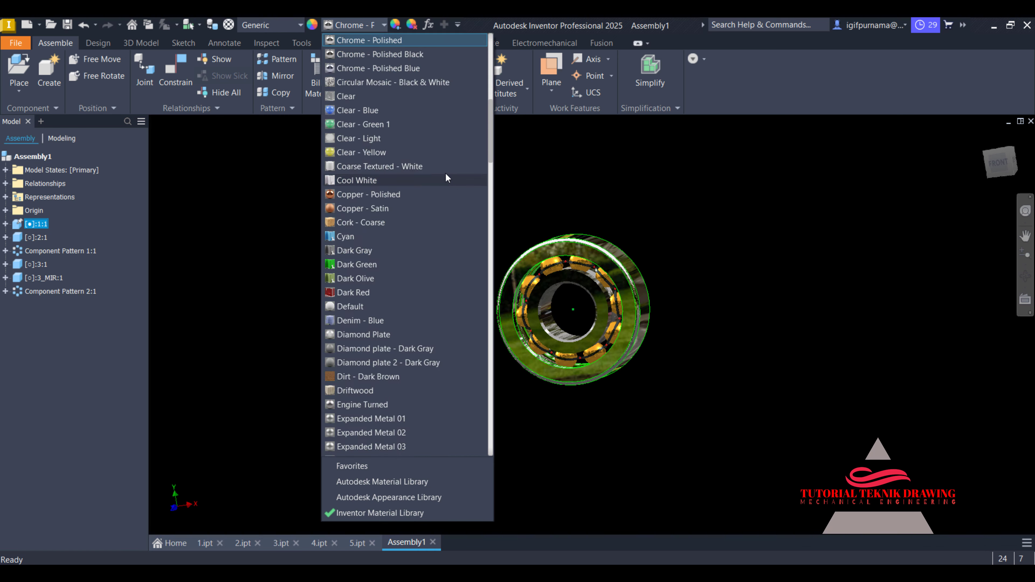
scroll(413, 163, up, 10)
click(390, 129)
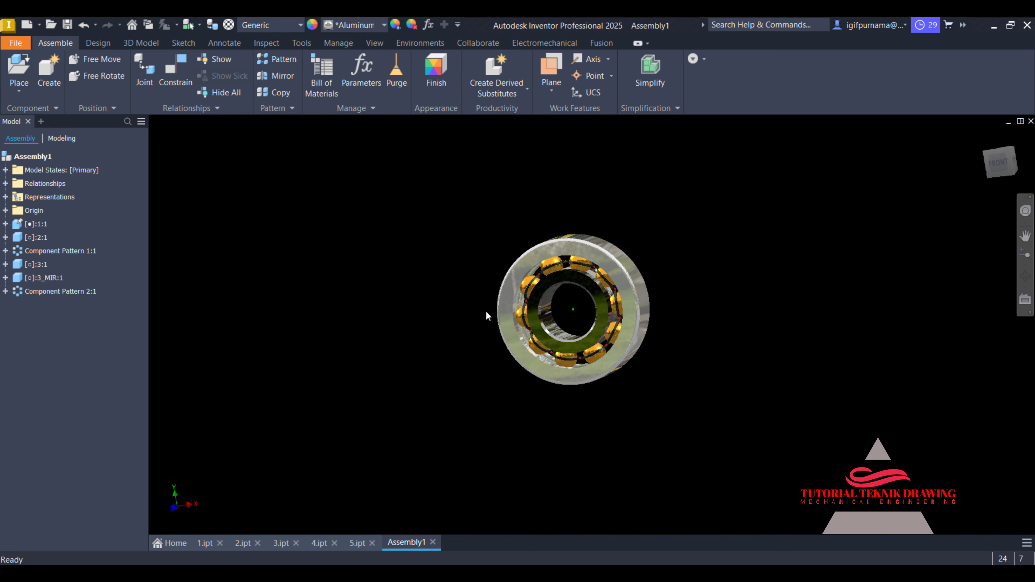
scroll(469, 300, up, 5)
Apply an aluminum appearance to the inner ring, component 2:1, and rotate the balls and cage by hand
click(36, 238)
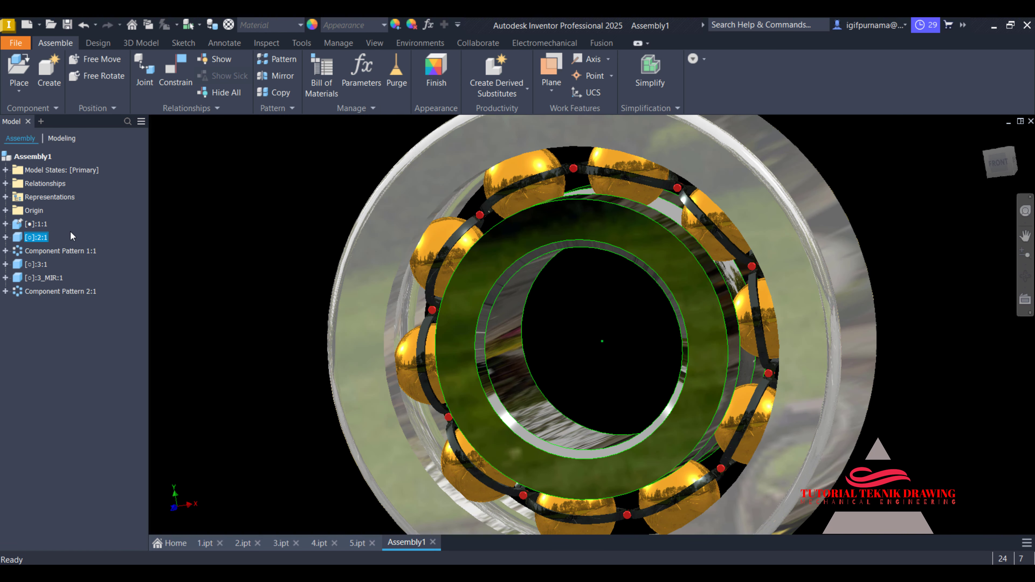
click(350, 26)
scroll(356, 197, up, 10)
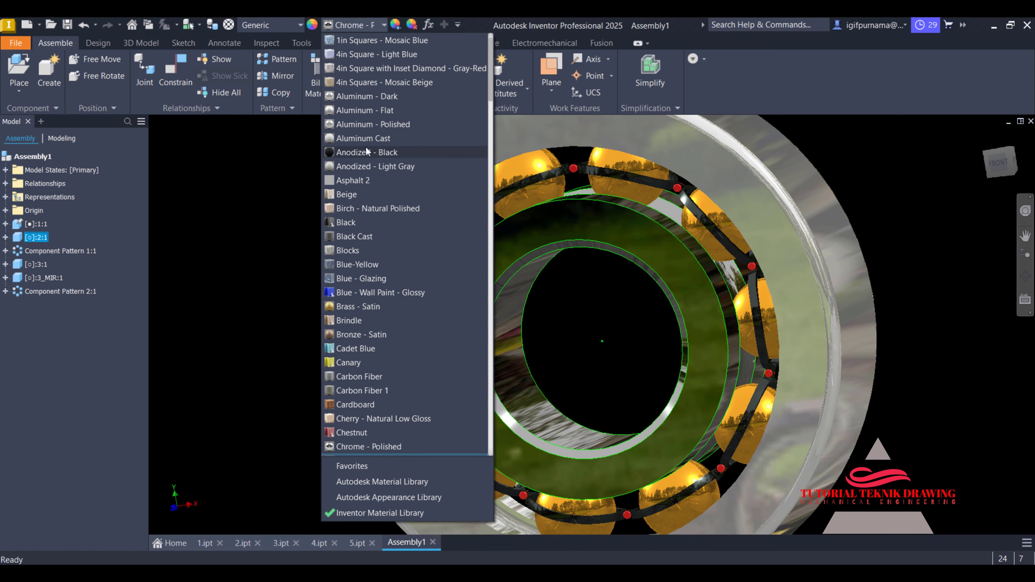
click(408, 96)
click(341, 169)
scroll(342, 170, down, 3)
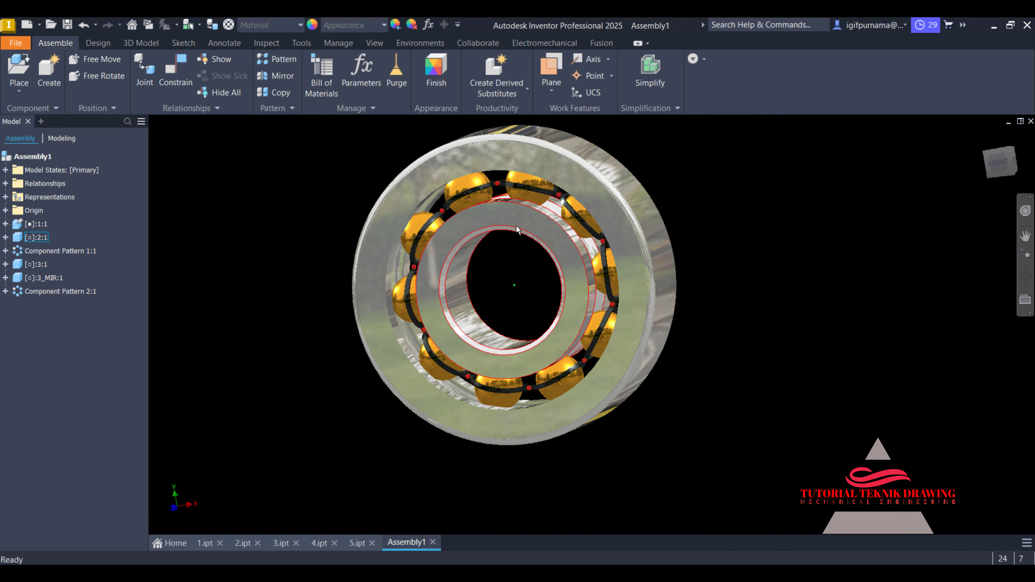
drag(624, 275, 489, 314)
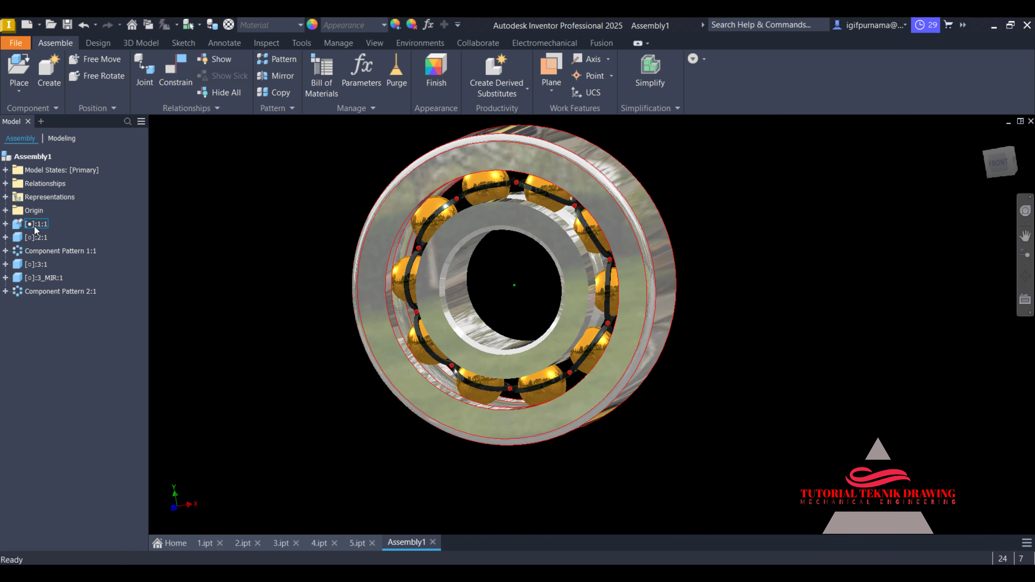
Expand the origin planes and axes of the outer ring 1:1 and inner ring 2:1 in the model tree
click(41, 225)
click(33, 237)
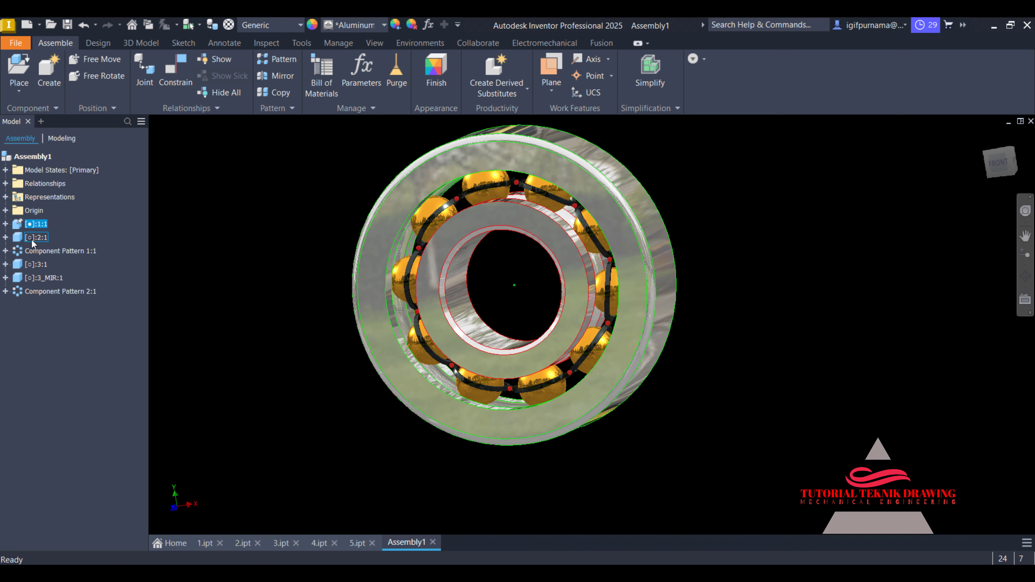
click(5, 224)
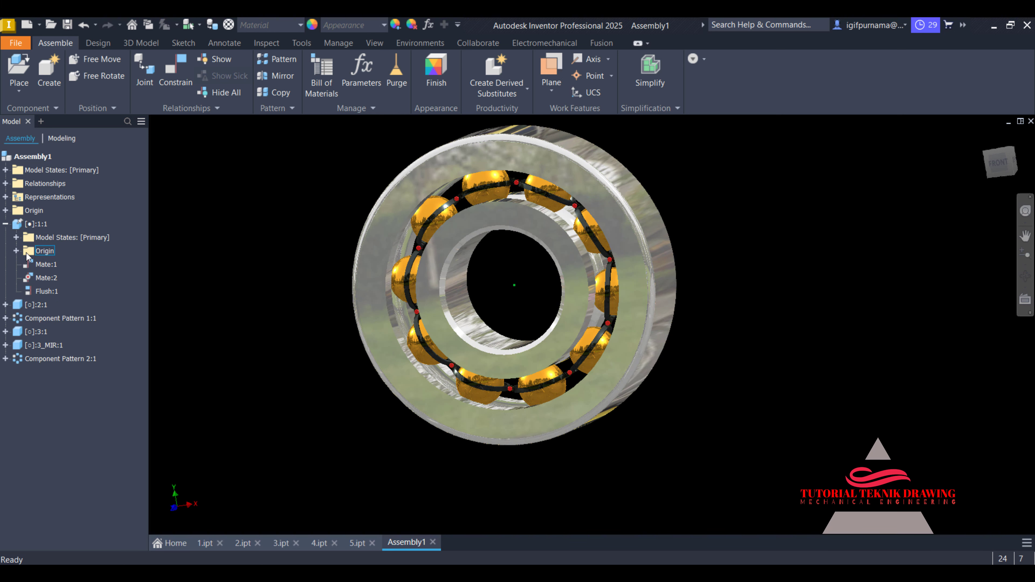
click(16, 251)
click(5, 399)
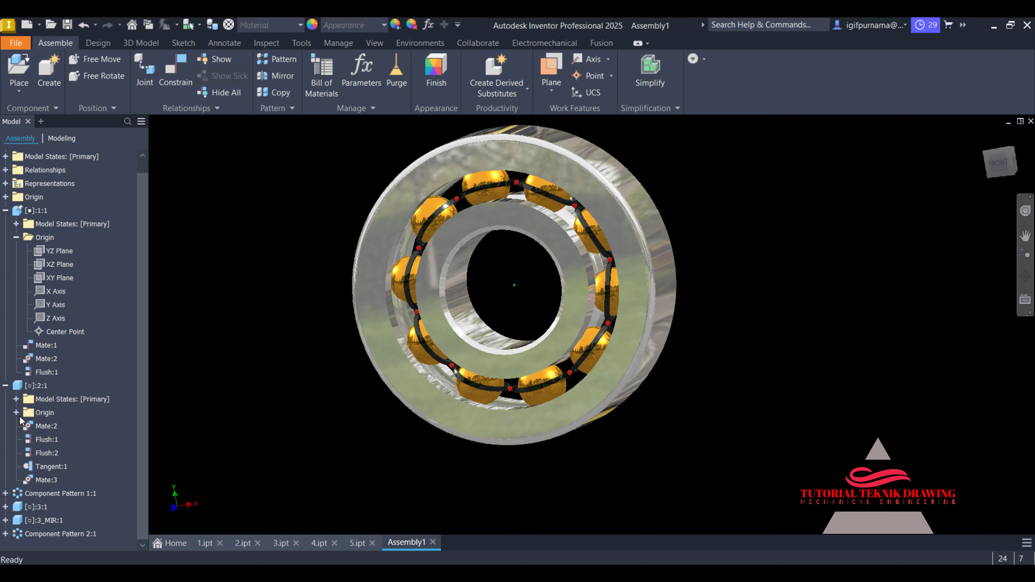
click(16, 426)
Add a directed angle constraint of 0 deg between the outer ring's XZ plane and the inner ring's YZ plane
key(c)
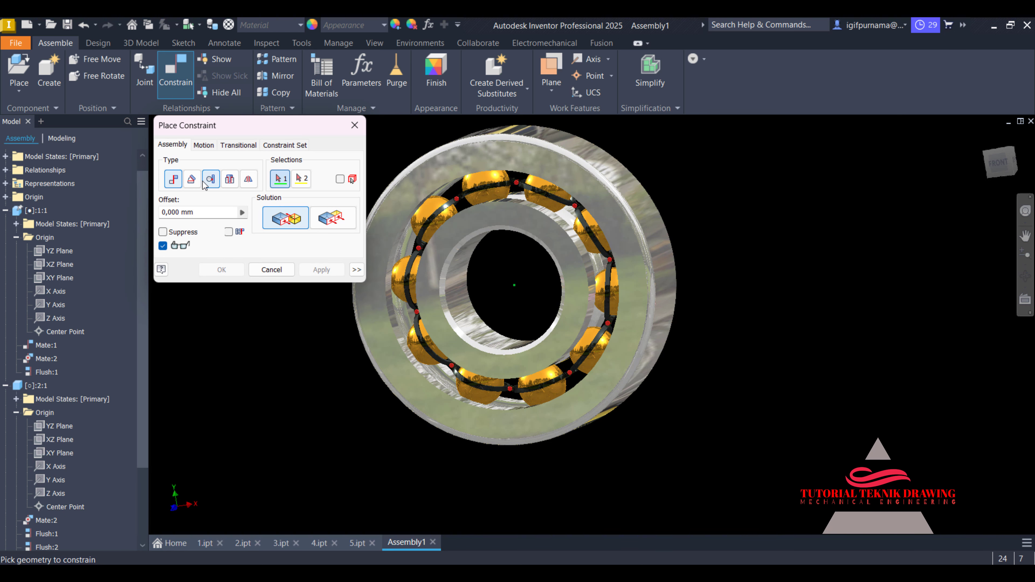
click(192, 179)
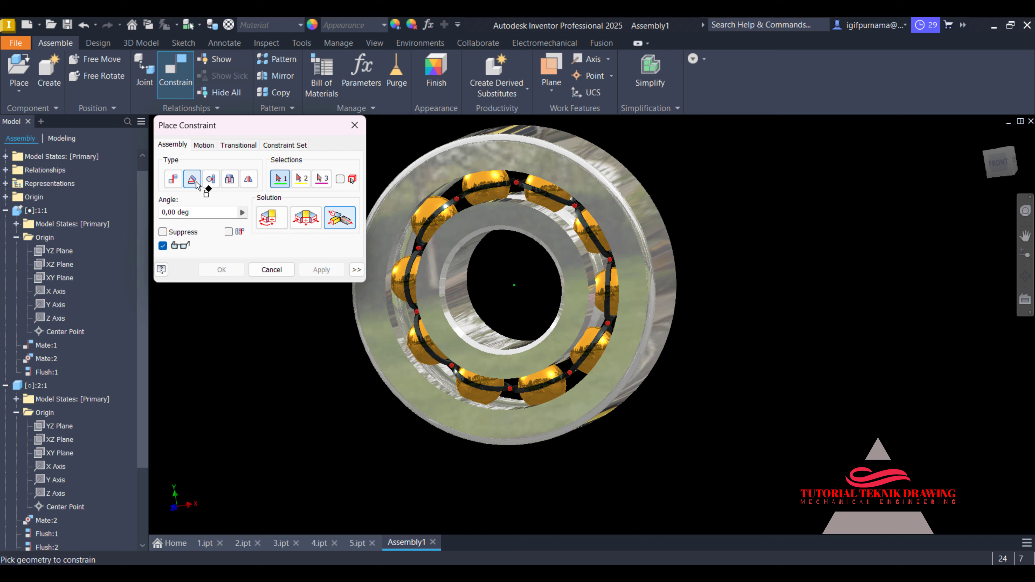
click(268, 224)
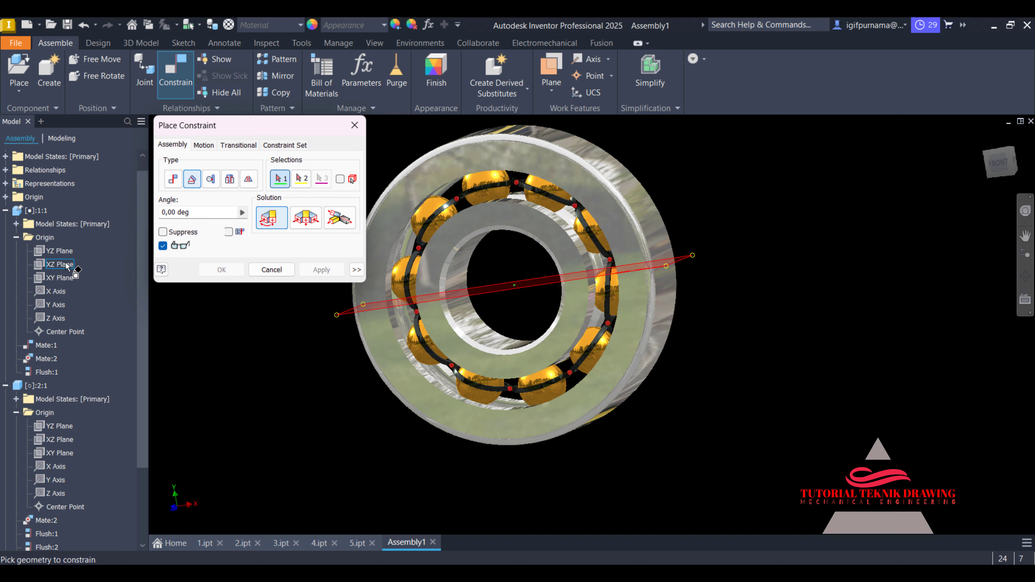
click(66, 266)
scroll(136, 265, down, 2)
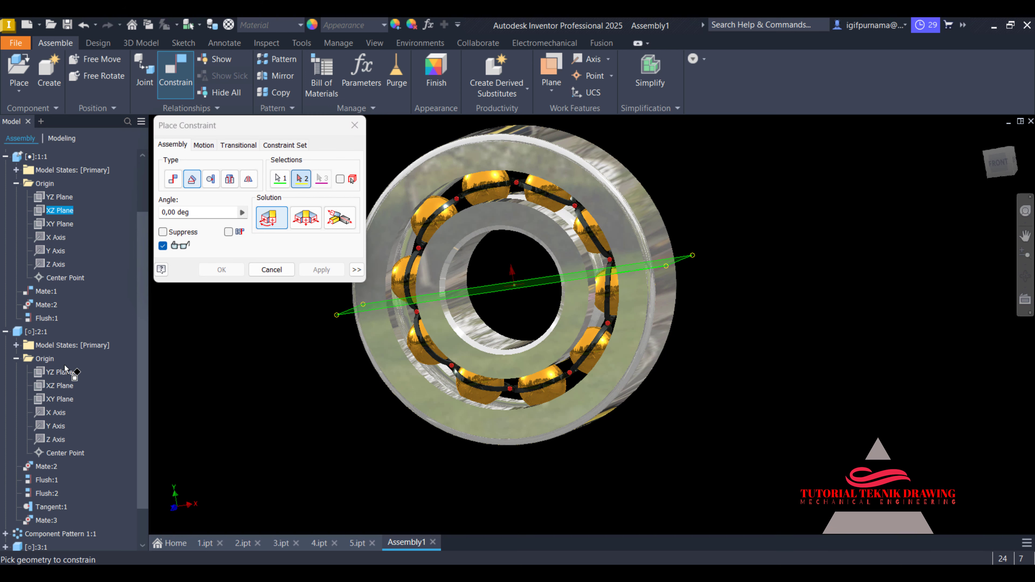
click(70, 372)
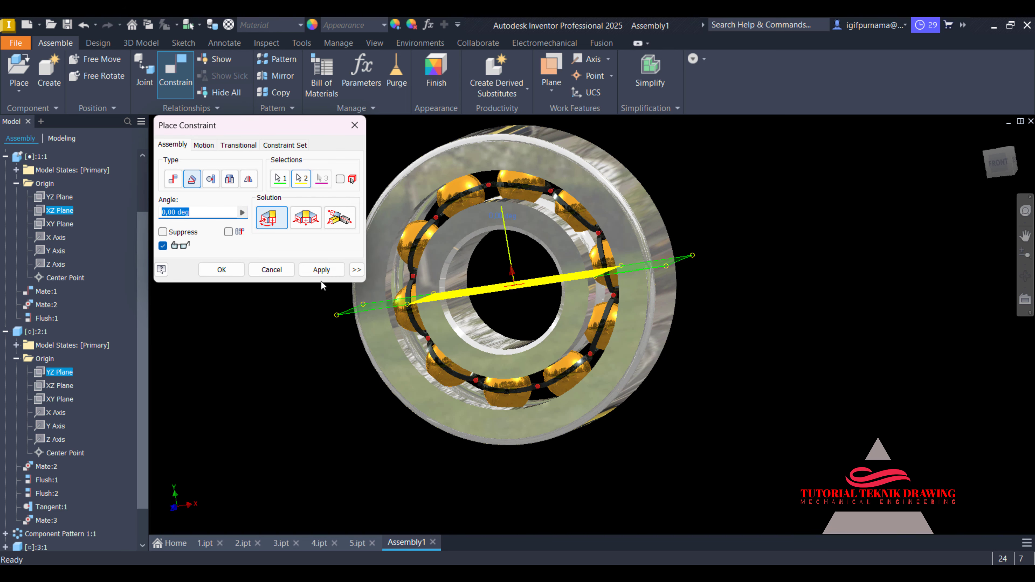
click(321, 270)
click(271, 269)
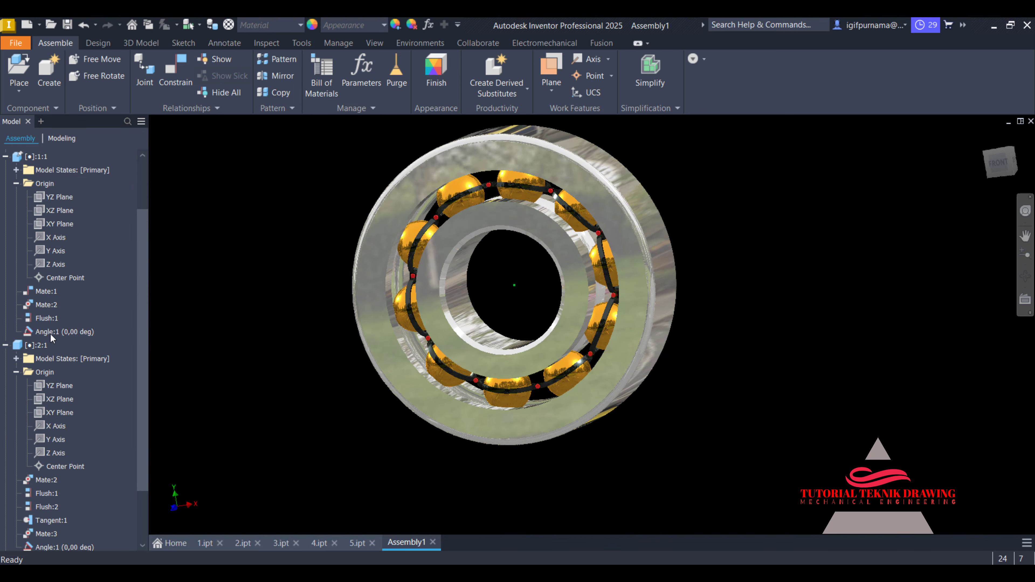
Drive the new angle constraint forward from 0 to 10 deg, and again with the end value set to 360*300
right_click(62, 335)
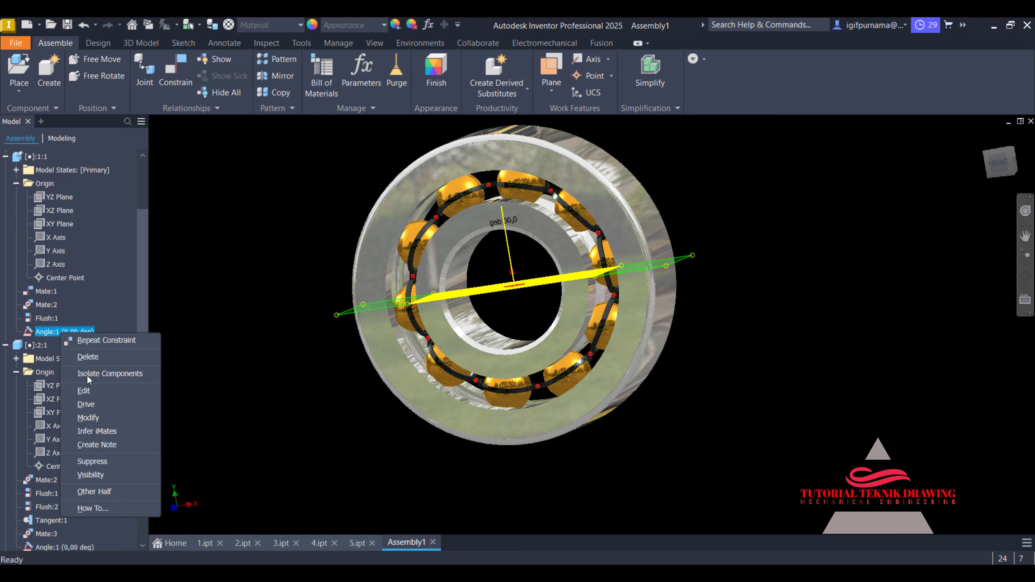
click(85, 404)
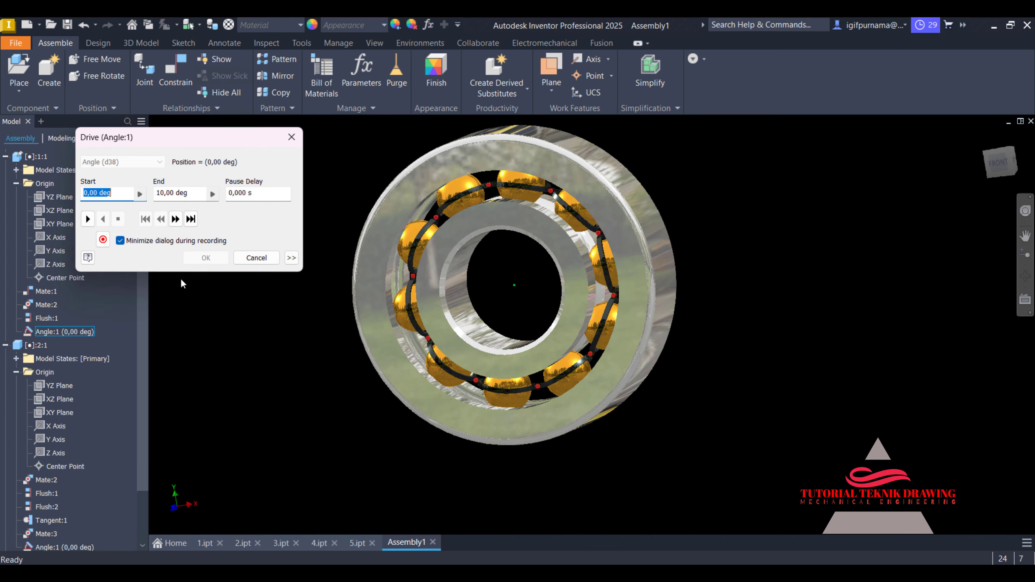
click(89, 220)
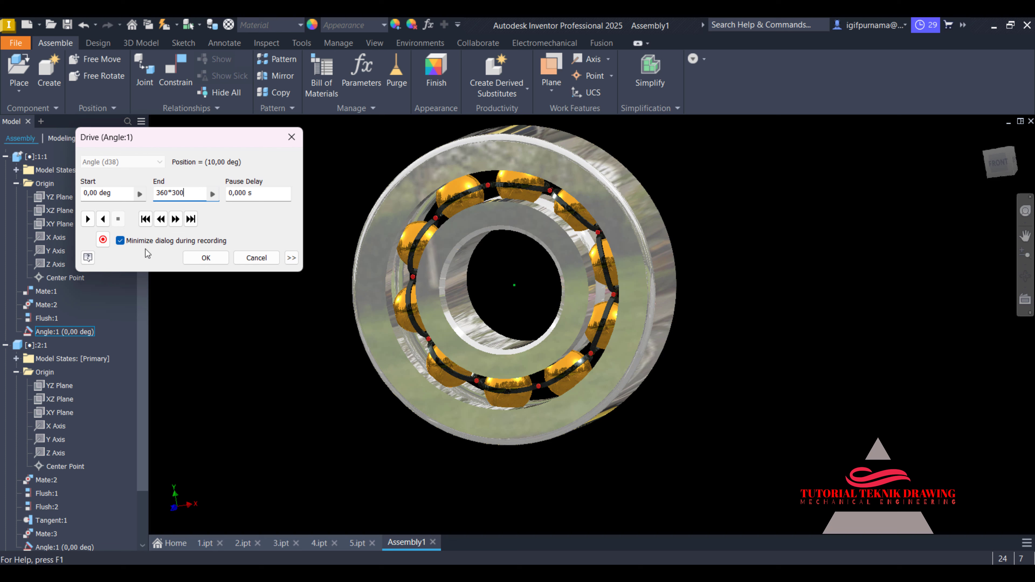
click(88, 219)
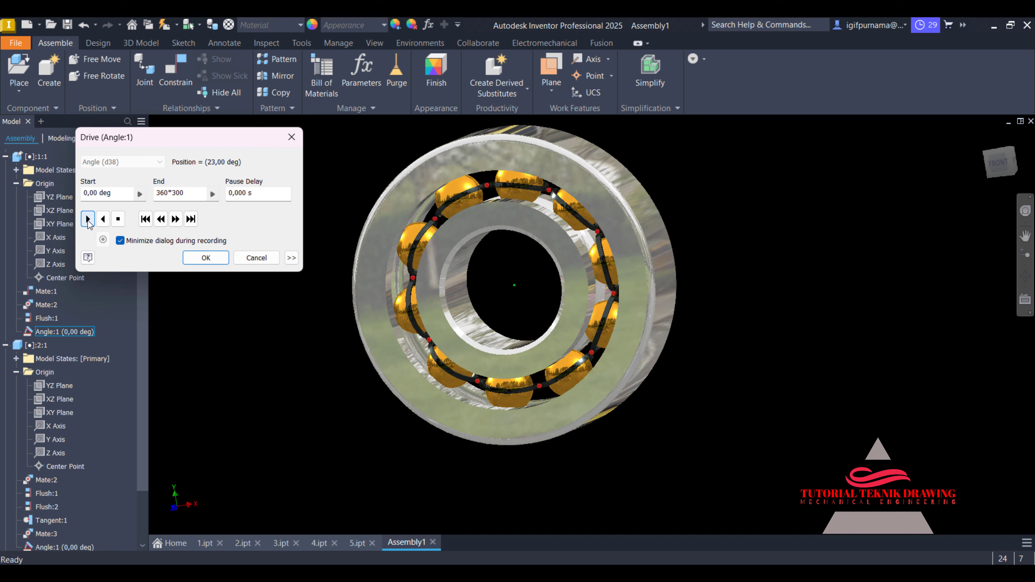
Expand the additional drive settings of the angle constraint and set its increment by amount of value to 10
click(292, 258)
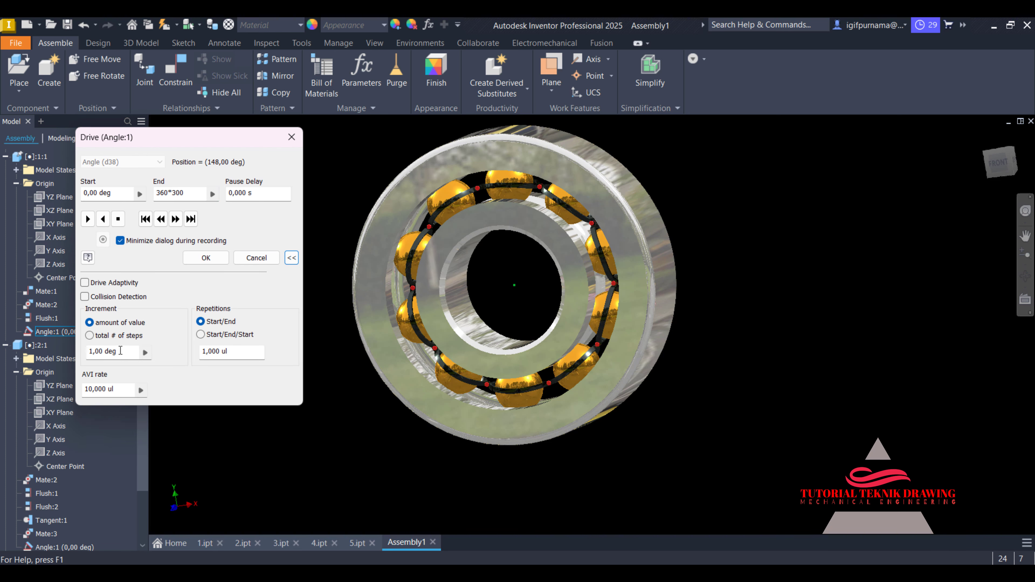
click(107, 351)
text(10)
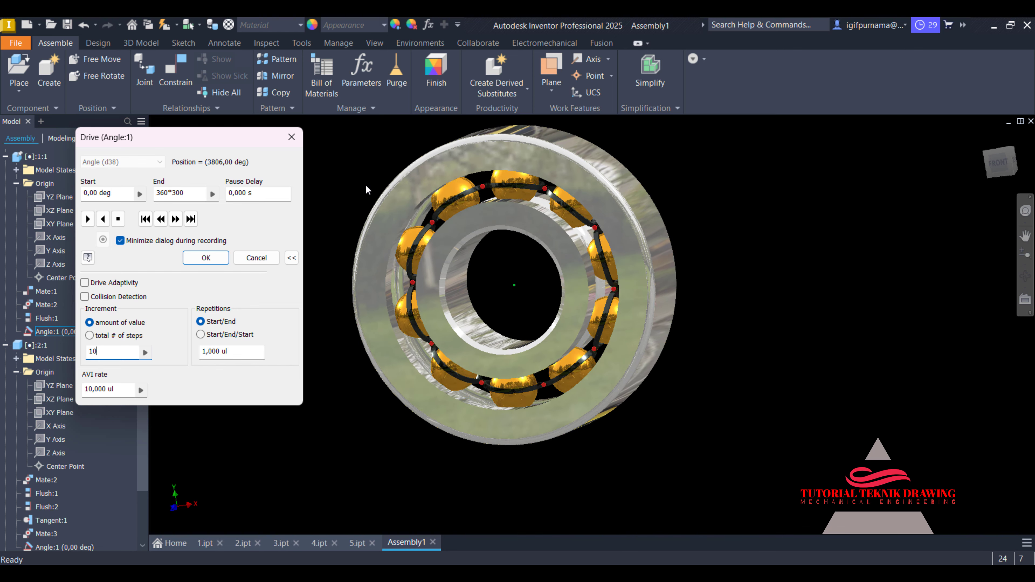
Examine the running bearing animation up close and from an oblique angle, watching the motion of the balls and cage between the rings
scroll(367, 190, down, 3)
scroll(496, 210, up, 5)
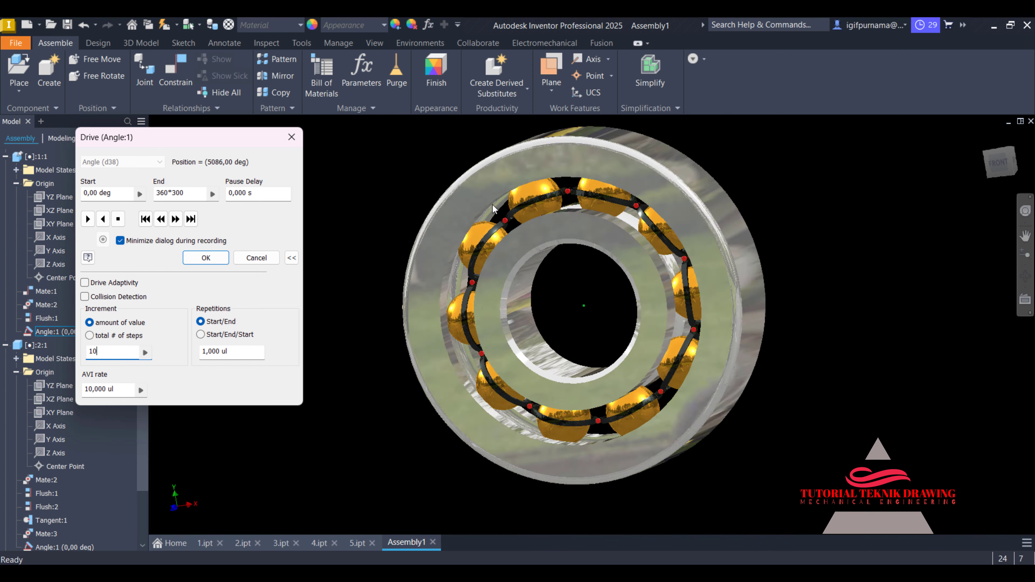
click(1026, 277)
drag(669, 273, 560, 268)
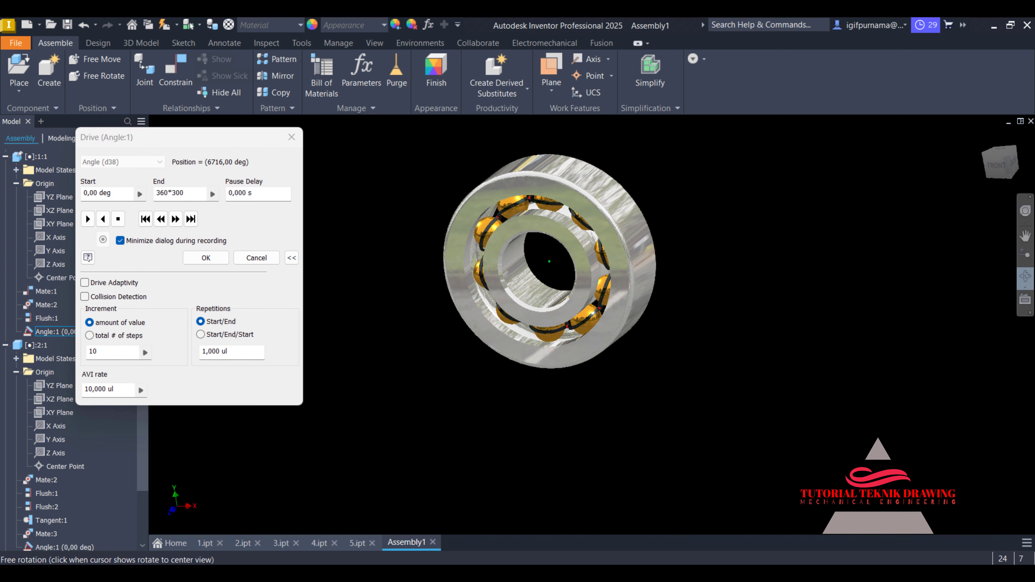
scroll(530, 212, down, 4)
right_click(534, 207)
click(580, 207)
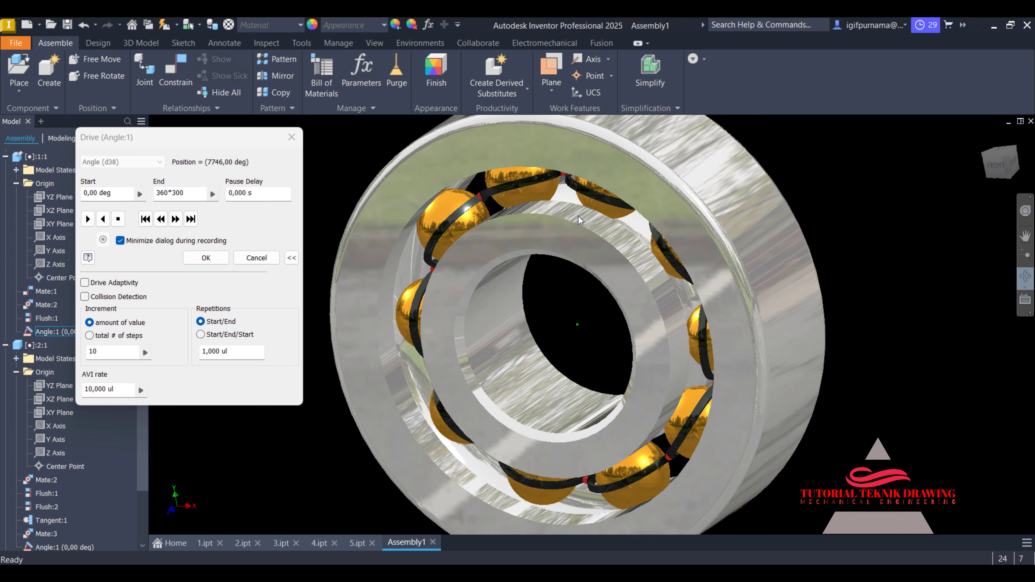
scroll(581, 220, down, 3)
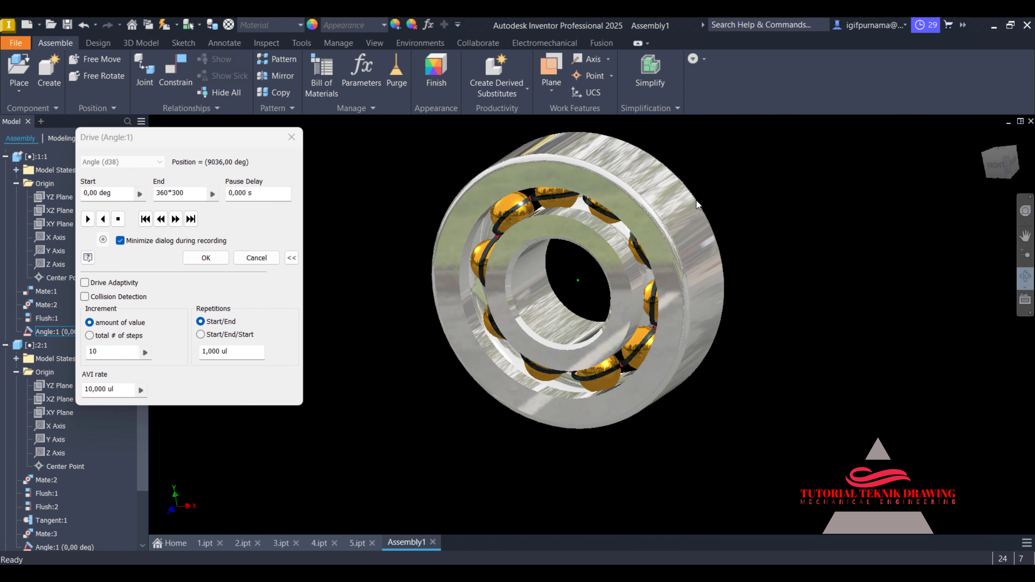